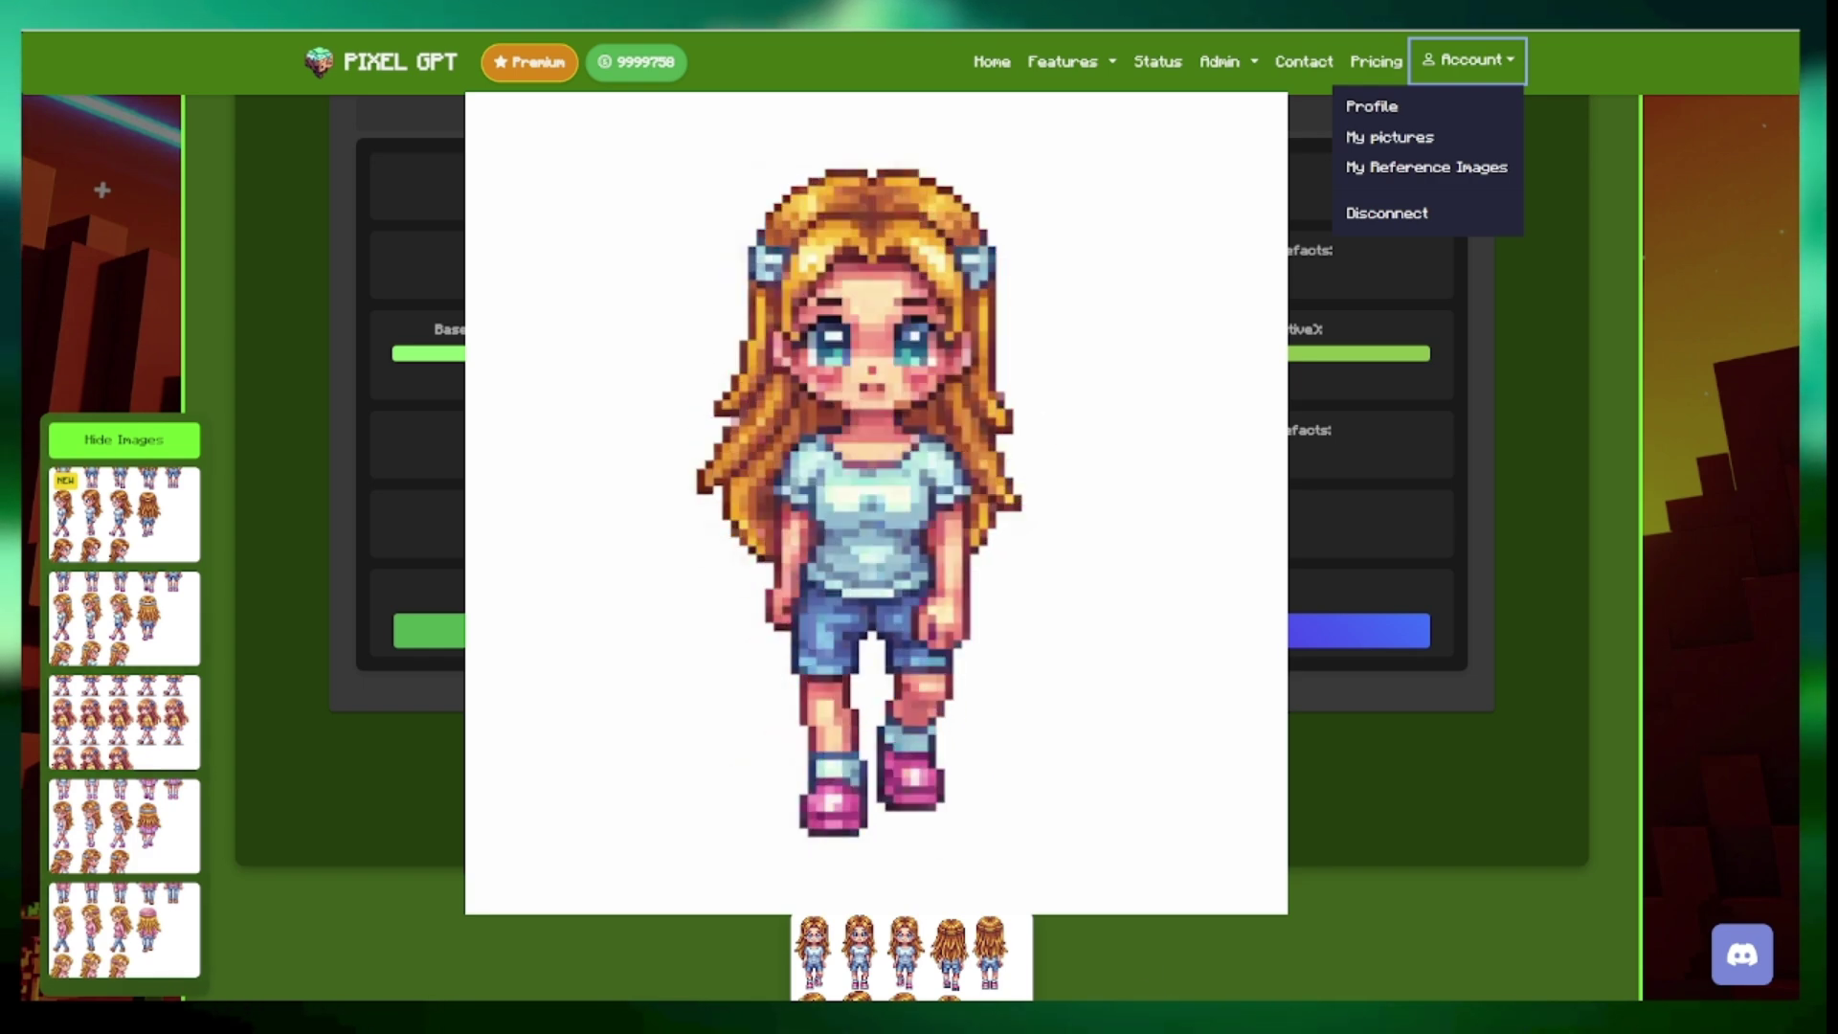
- Close the enlarged sprite preview and switch to the girl spritesheet project in Photopea
key("Escape")
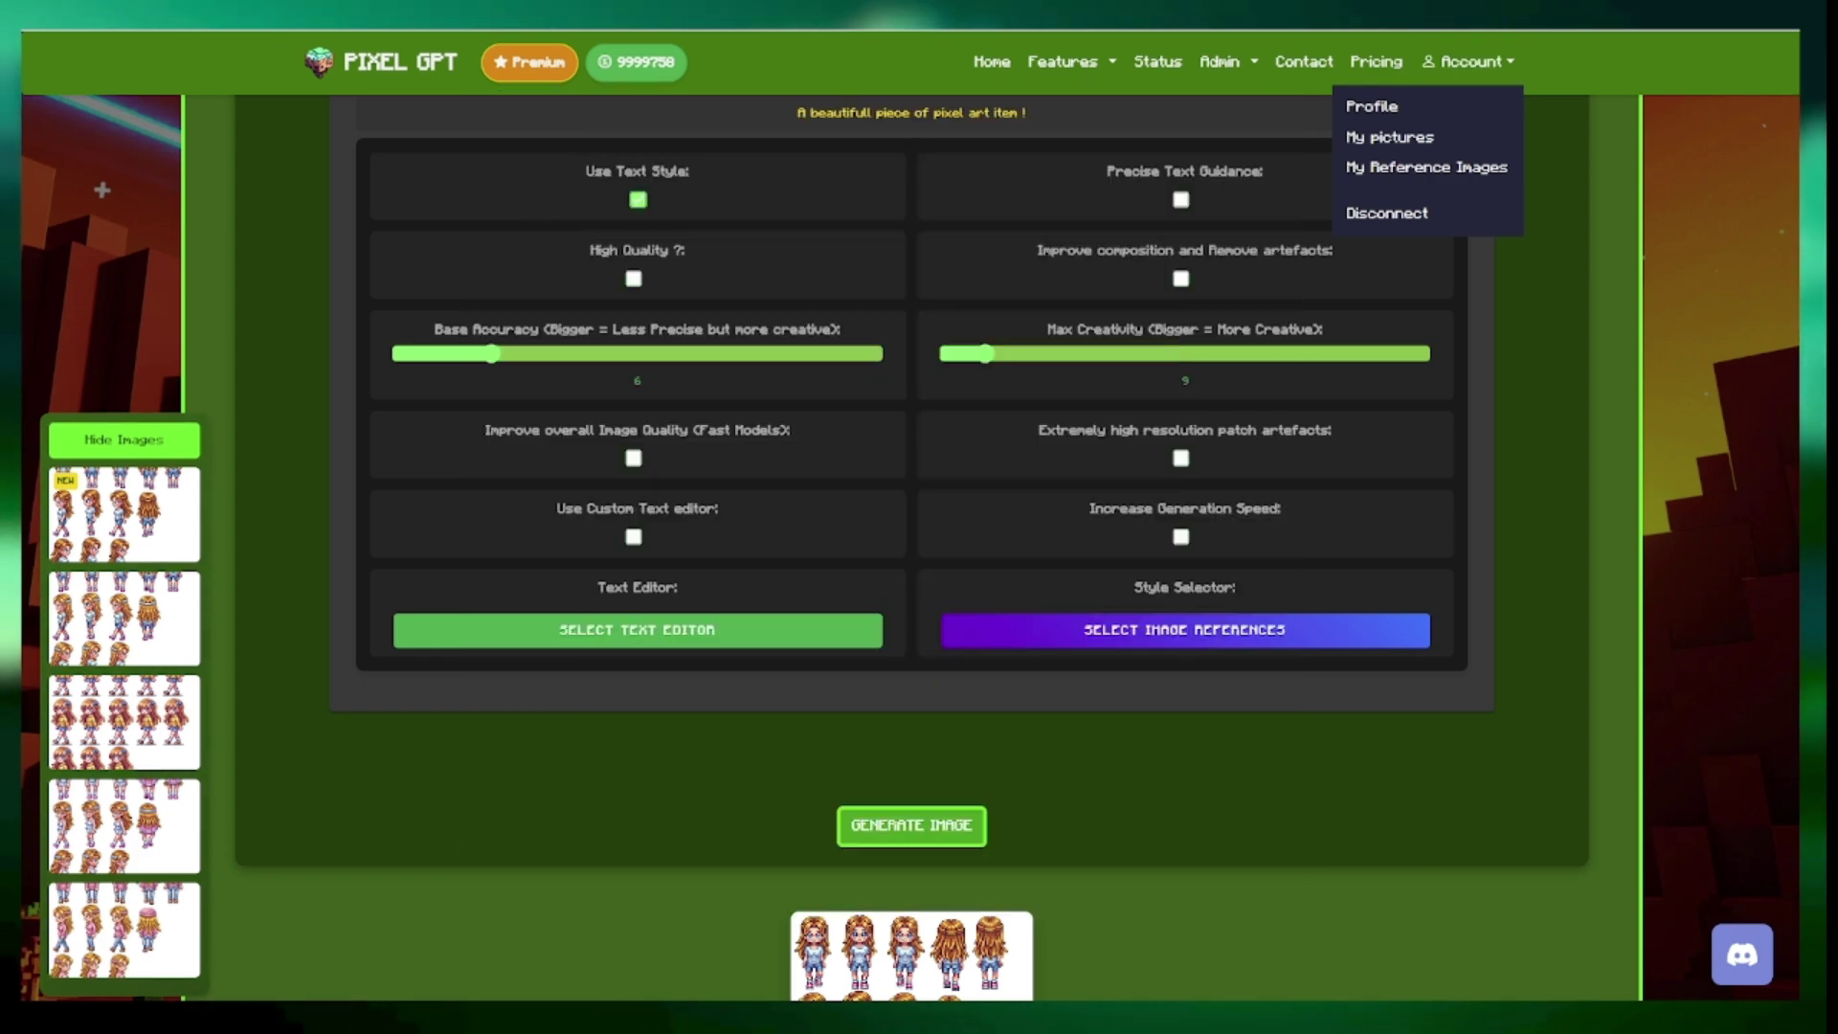
key("Tab")
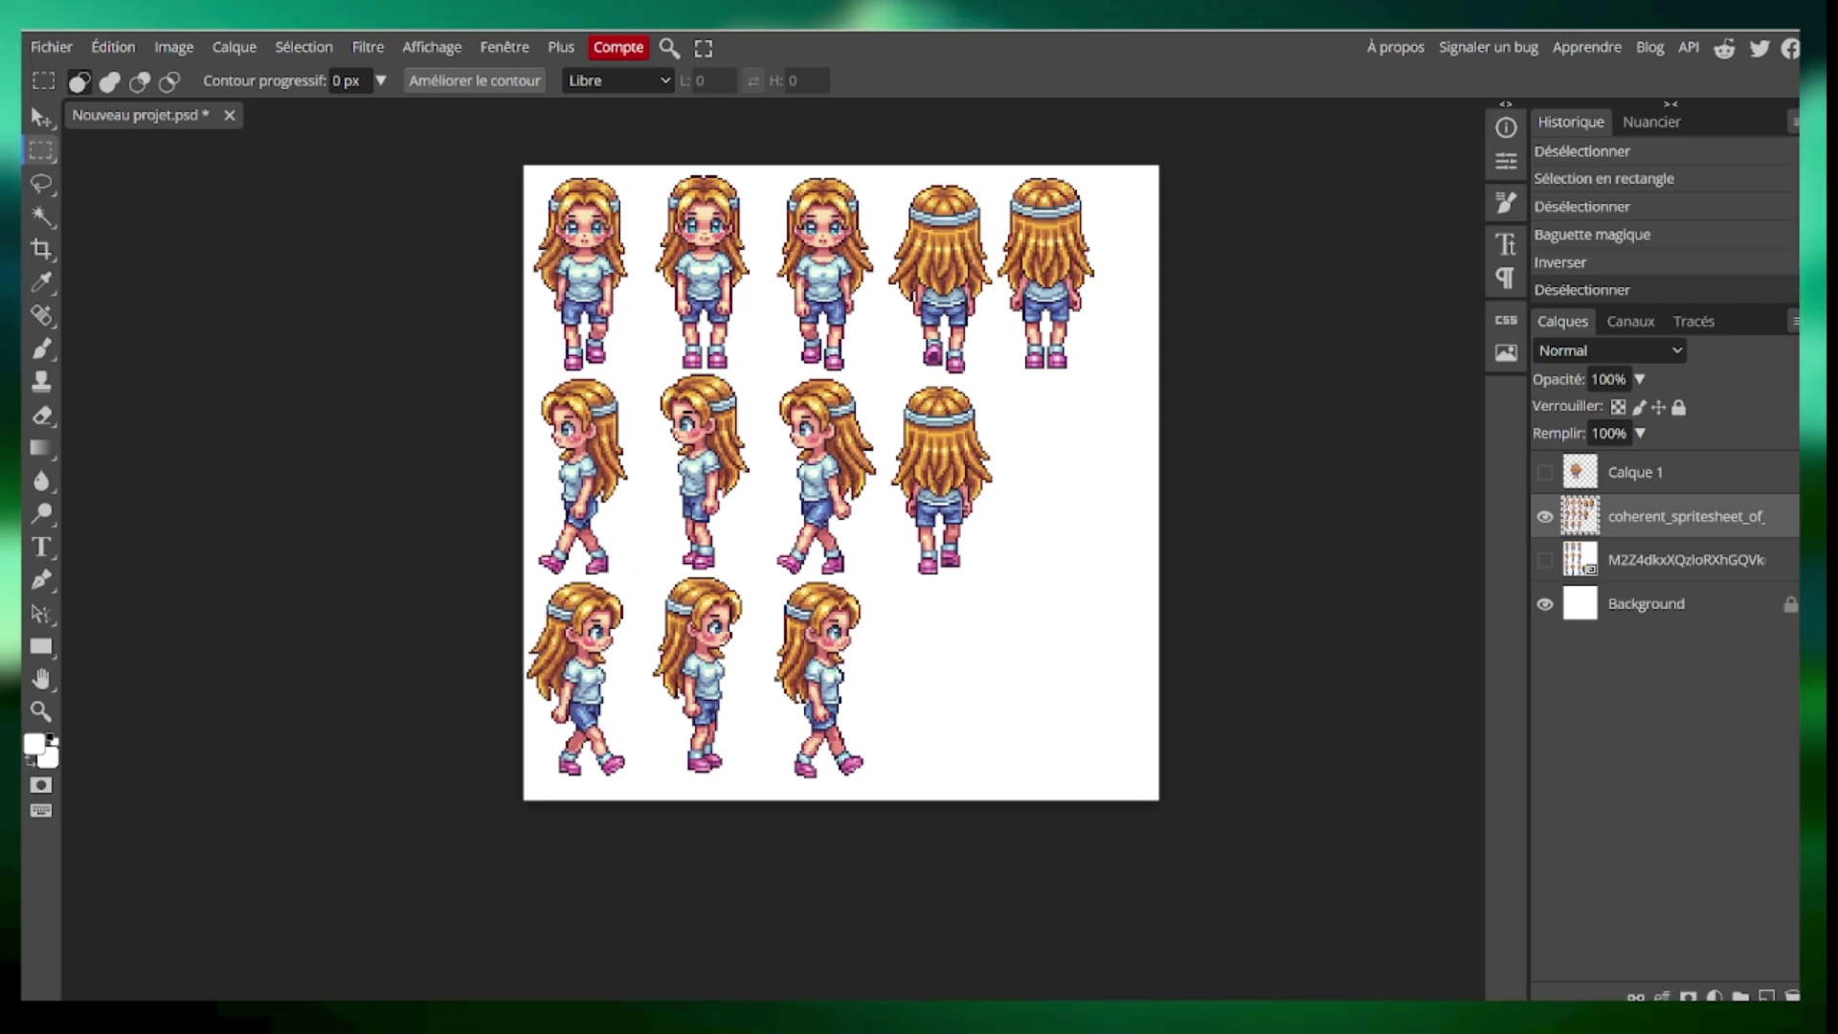
- Select the white areas around the sprites with the Magic Wand and delete them
left_click_drag(464, 140, 1290, 848)
key("ctrl+d")
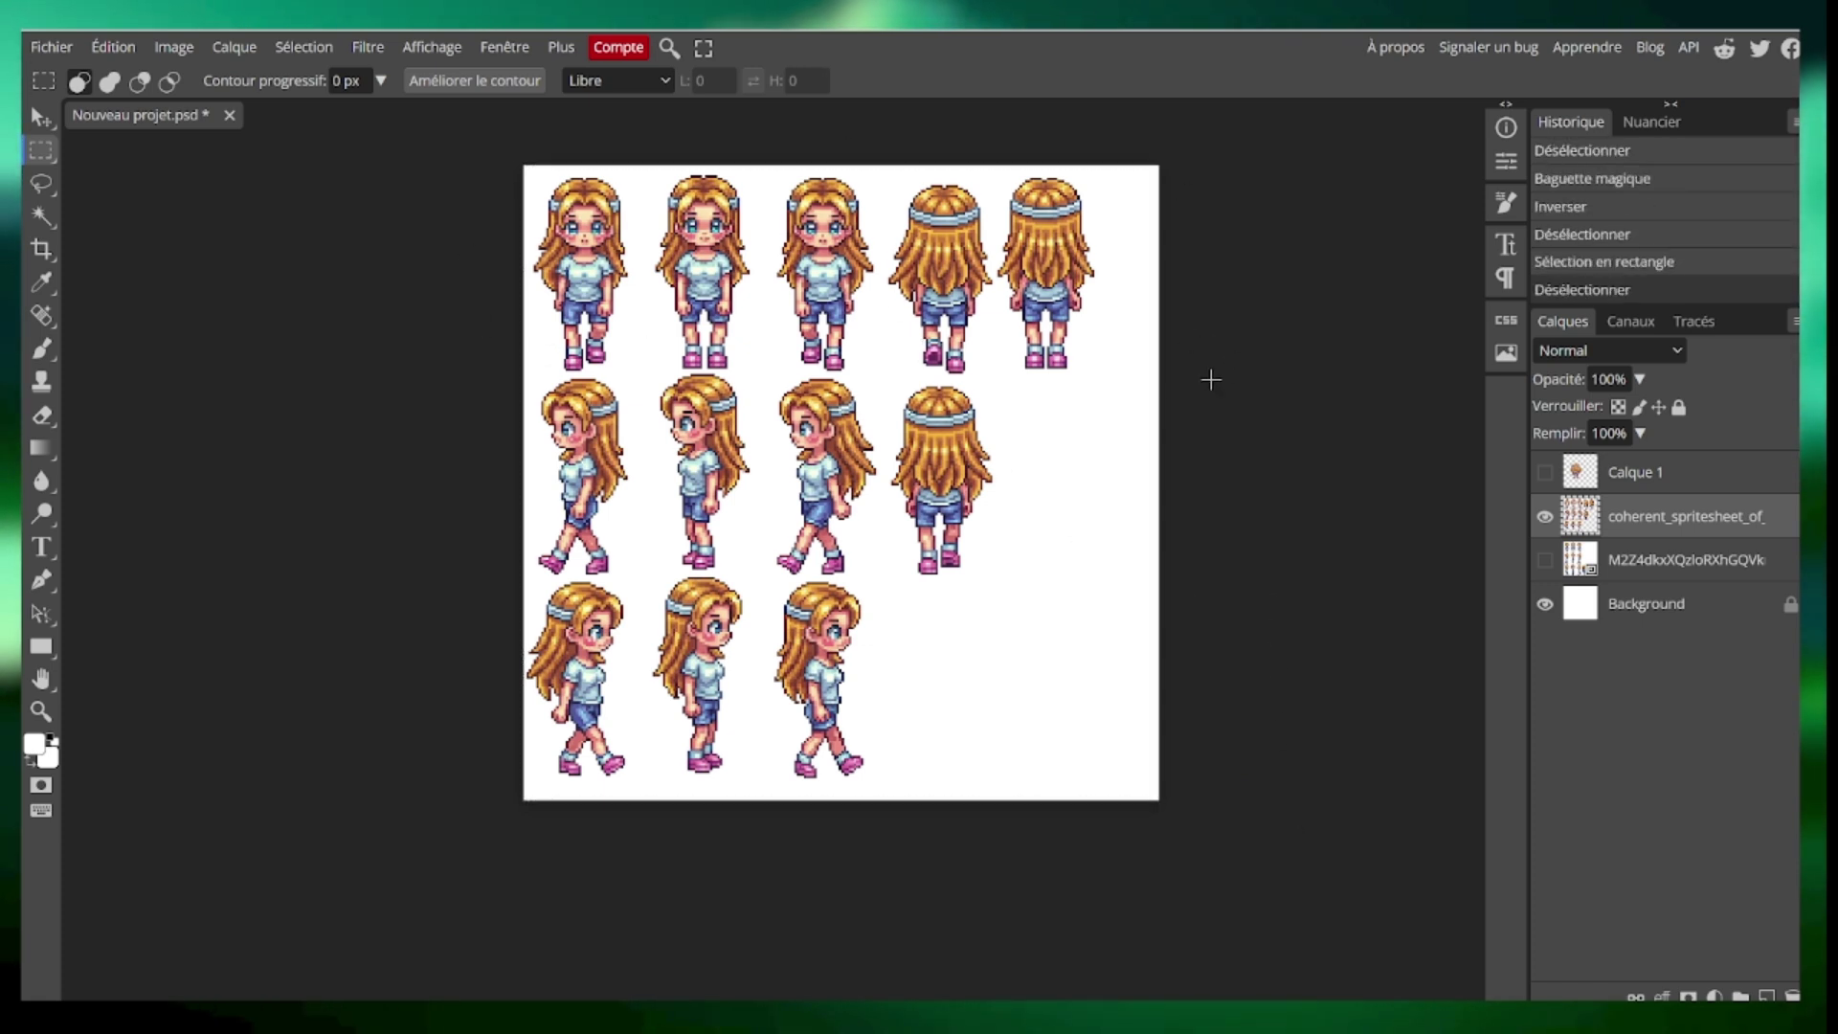
key("w")
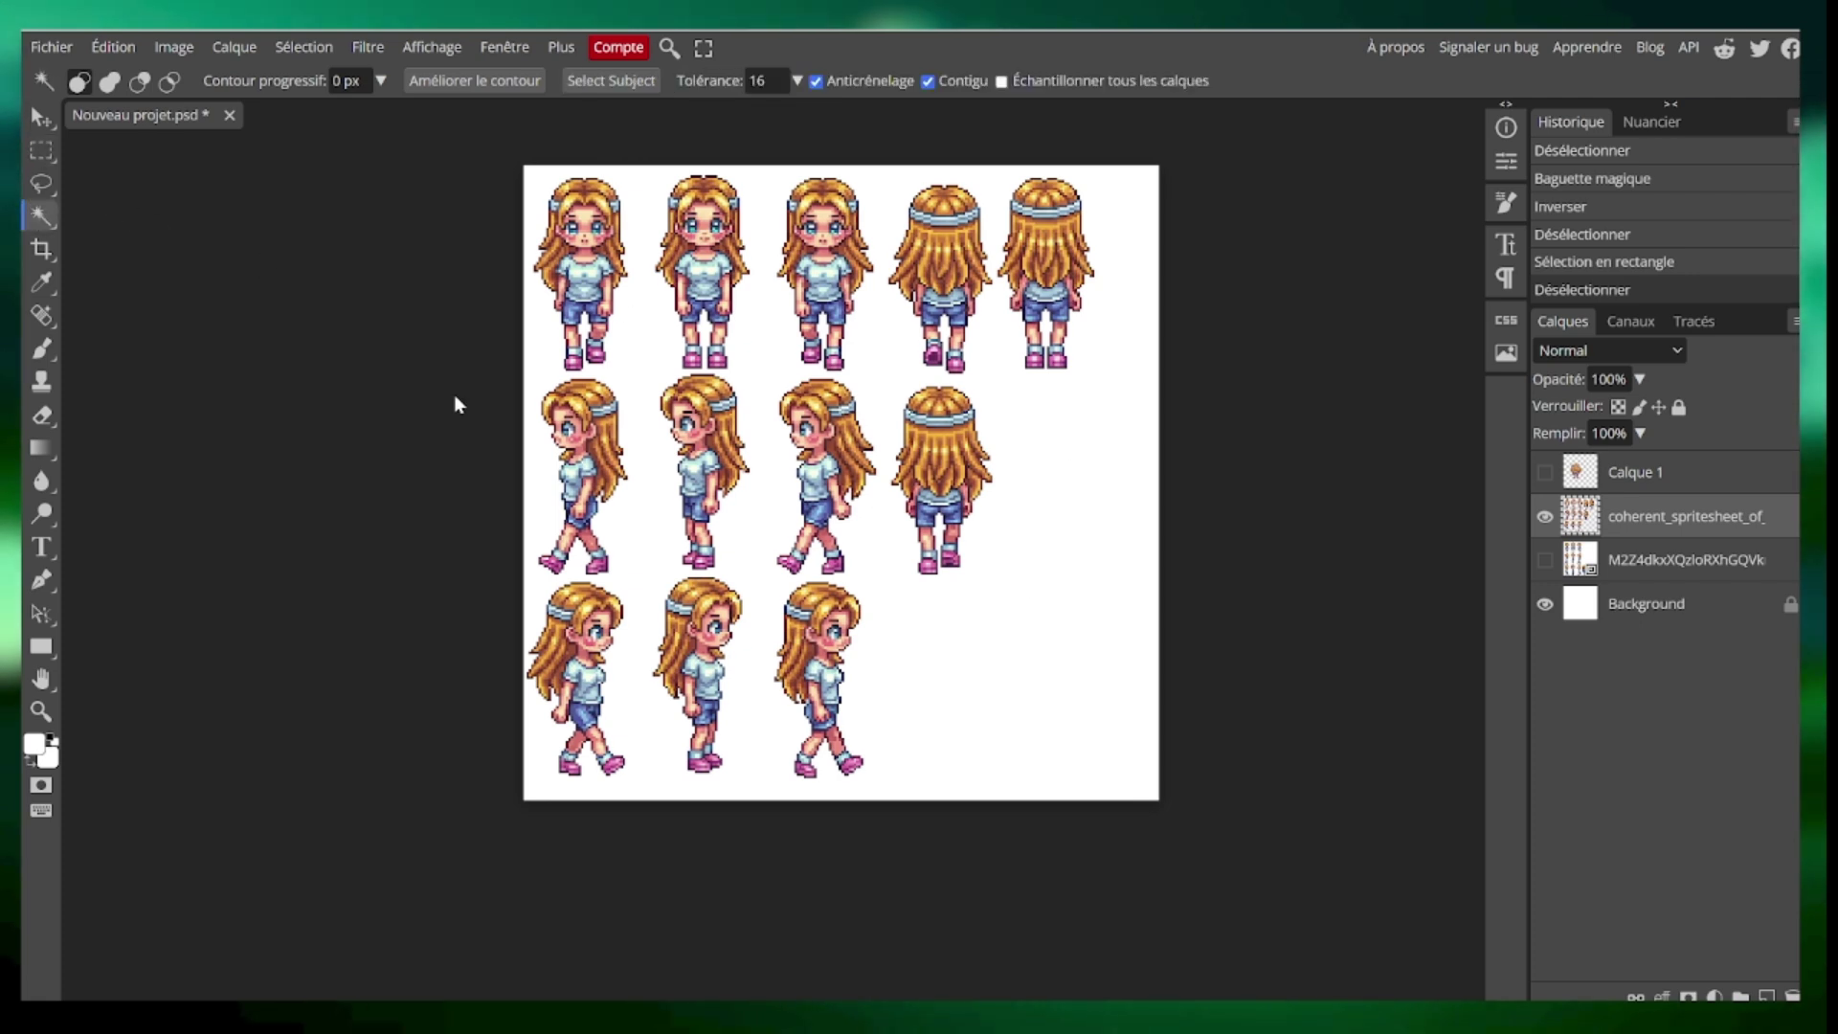
left_click(1075, 459)
right_click(1651, 526)
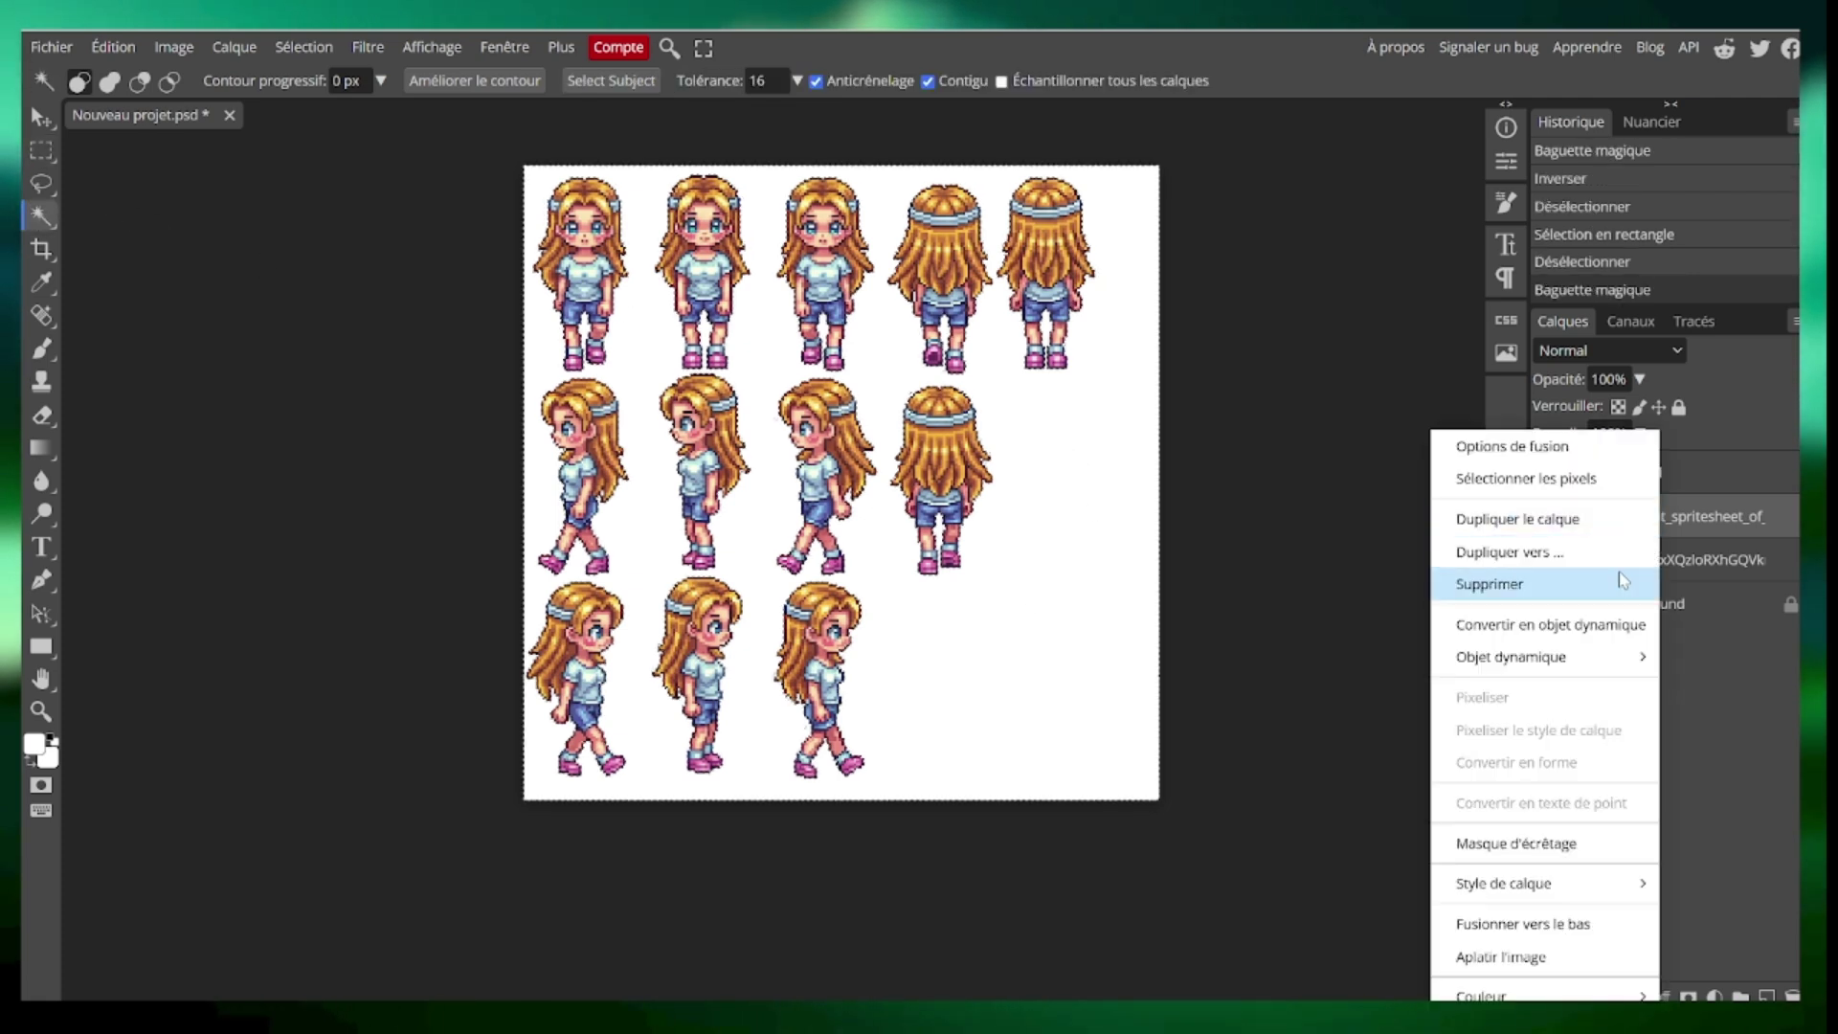
left_click(1054, 436)
left_click(1053, 438)
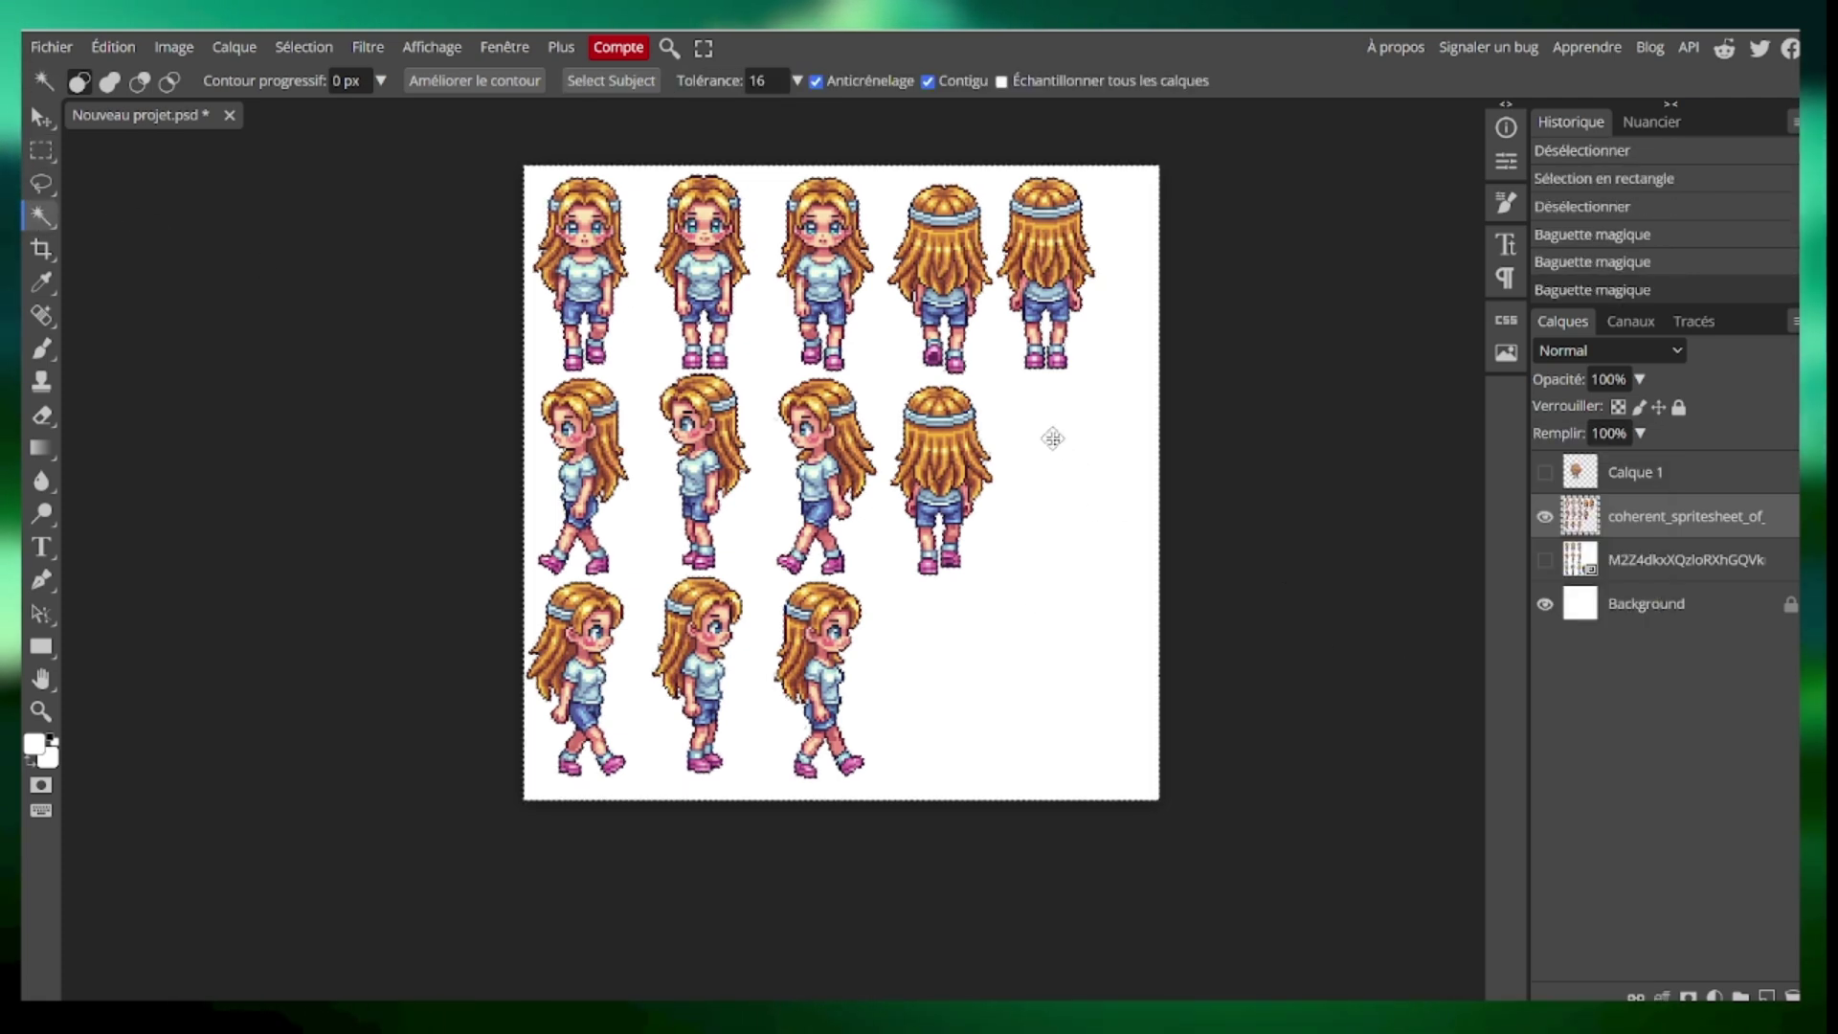
key("Delete")
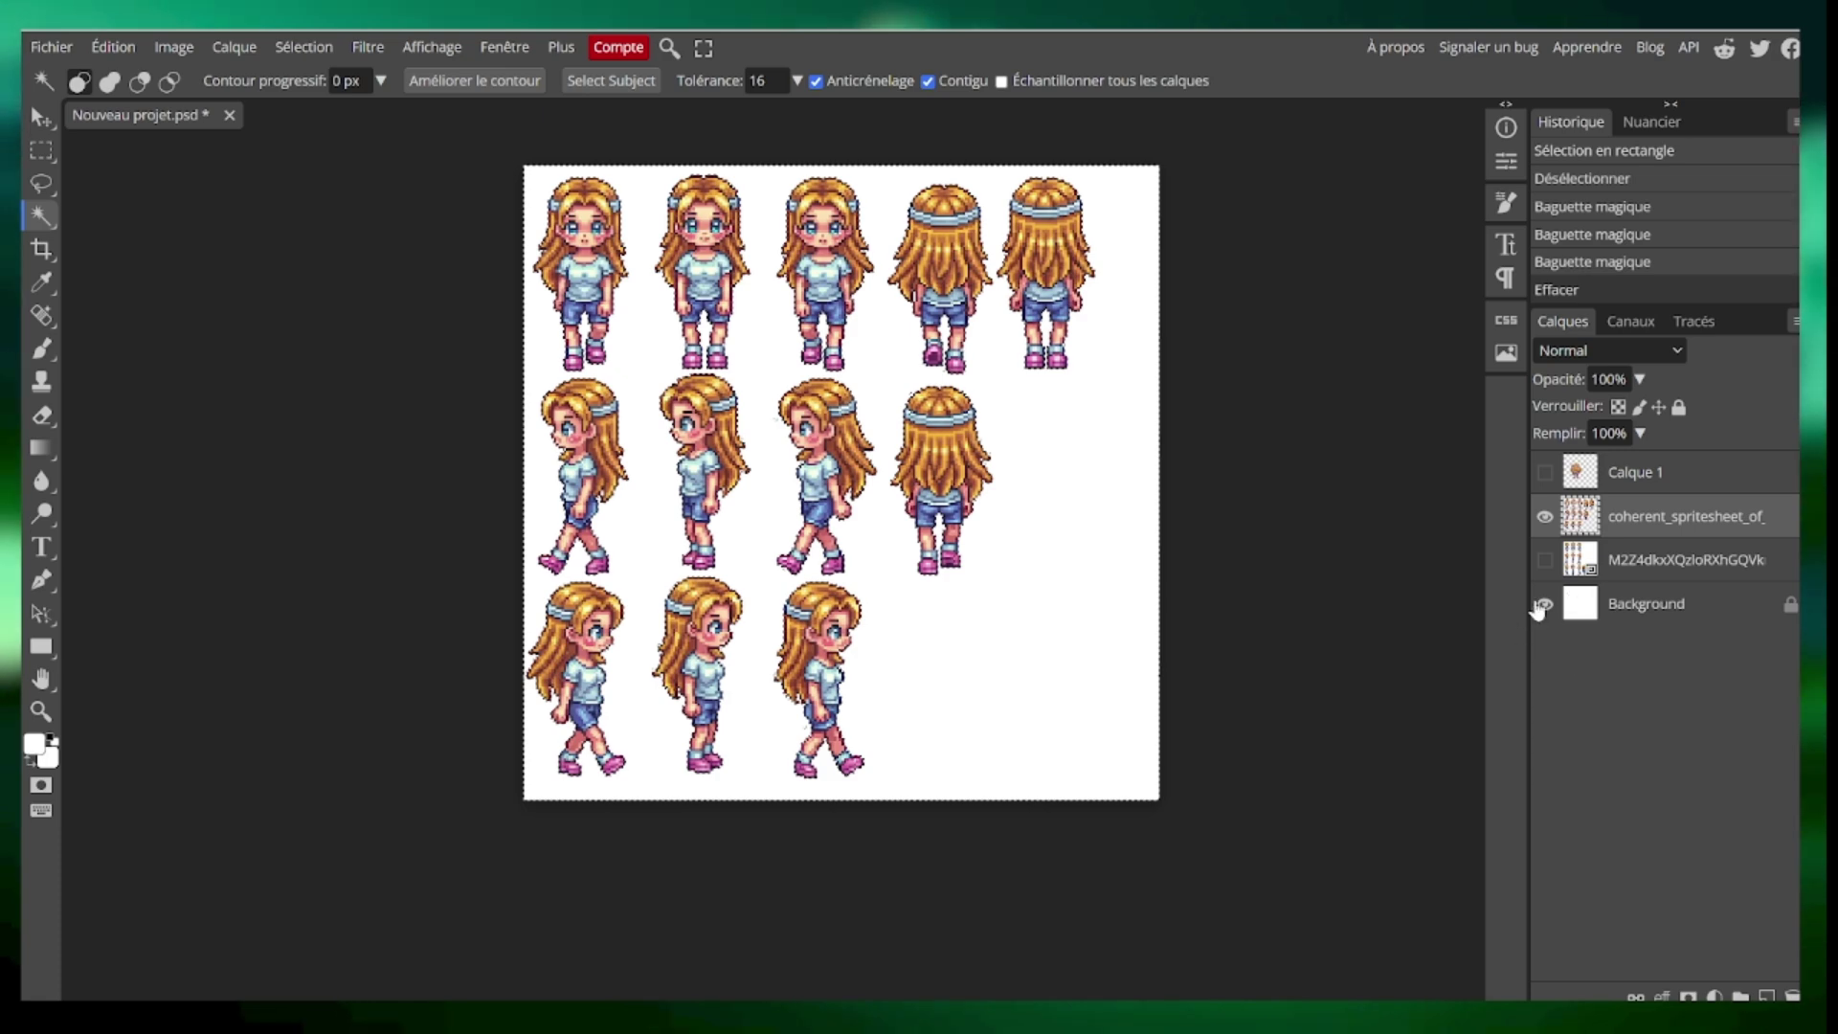
- Deselect and toggle the Background and spritesheet layers' visibility to confirm the transparency
left_click(1542, 607)
left_click(1546, 605)
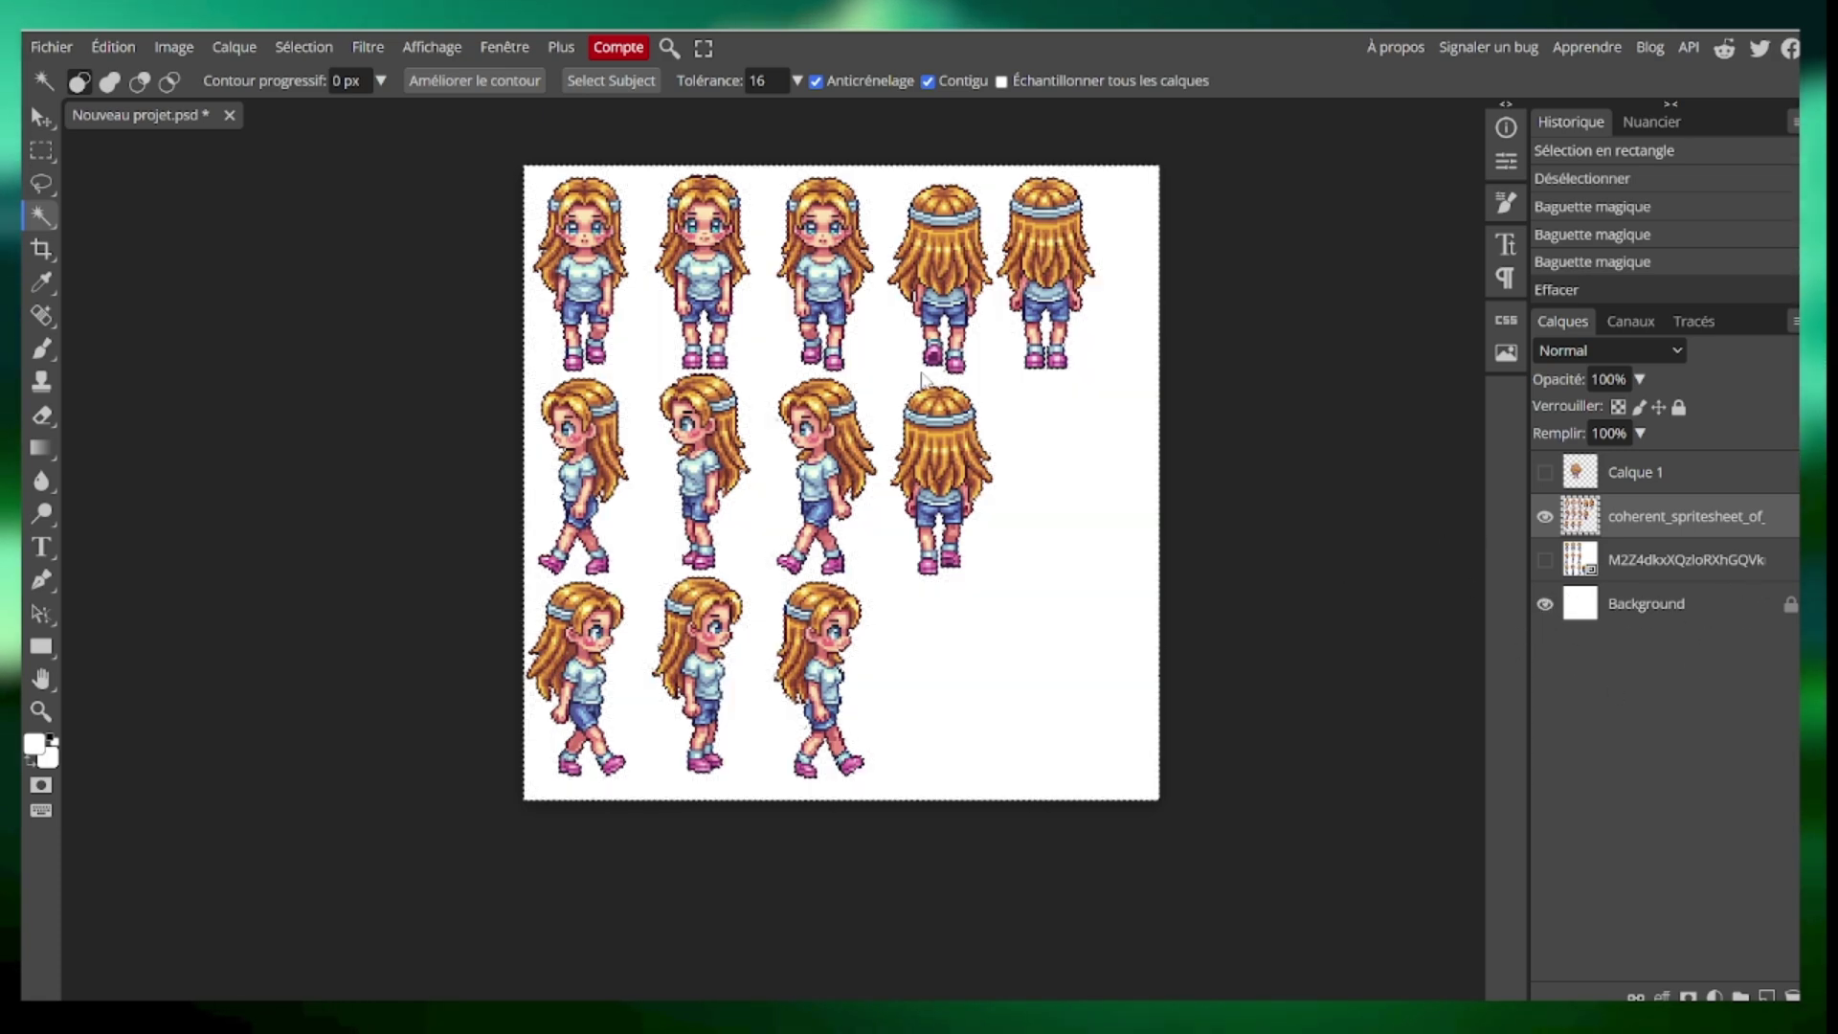
left_click(41, 150)
left_click(172, 250)
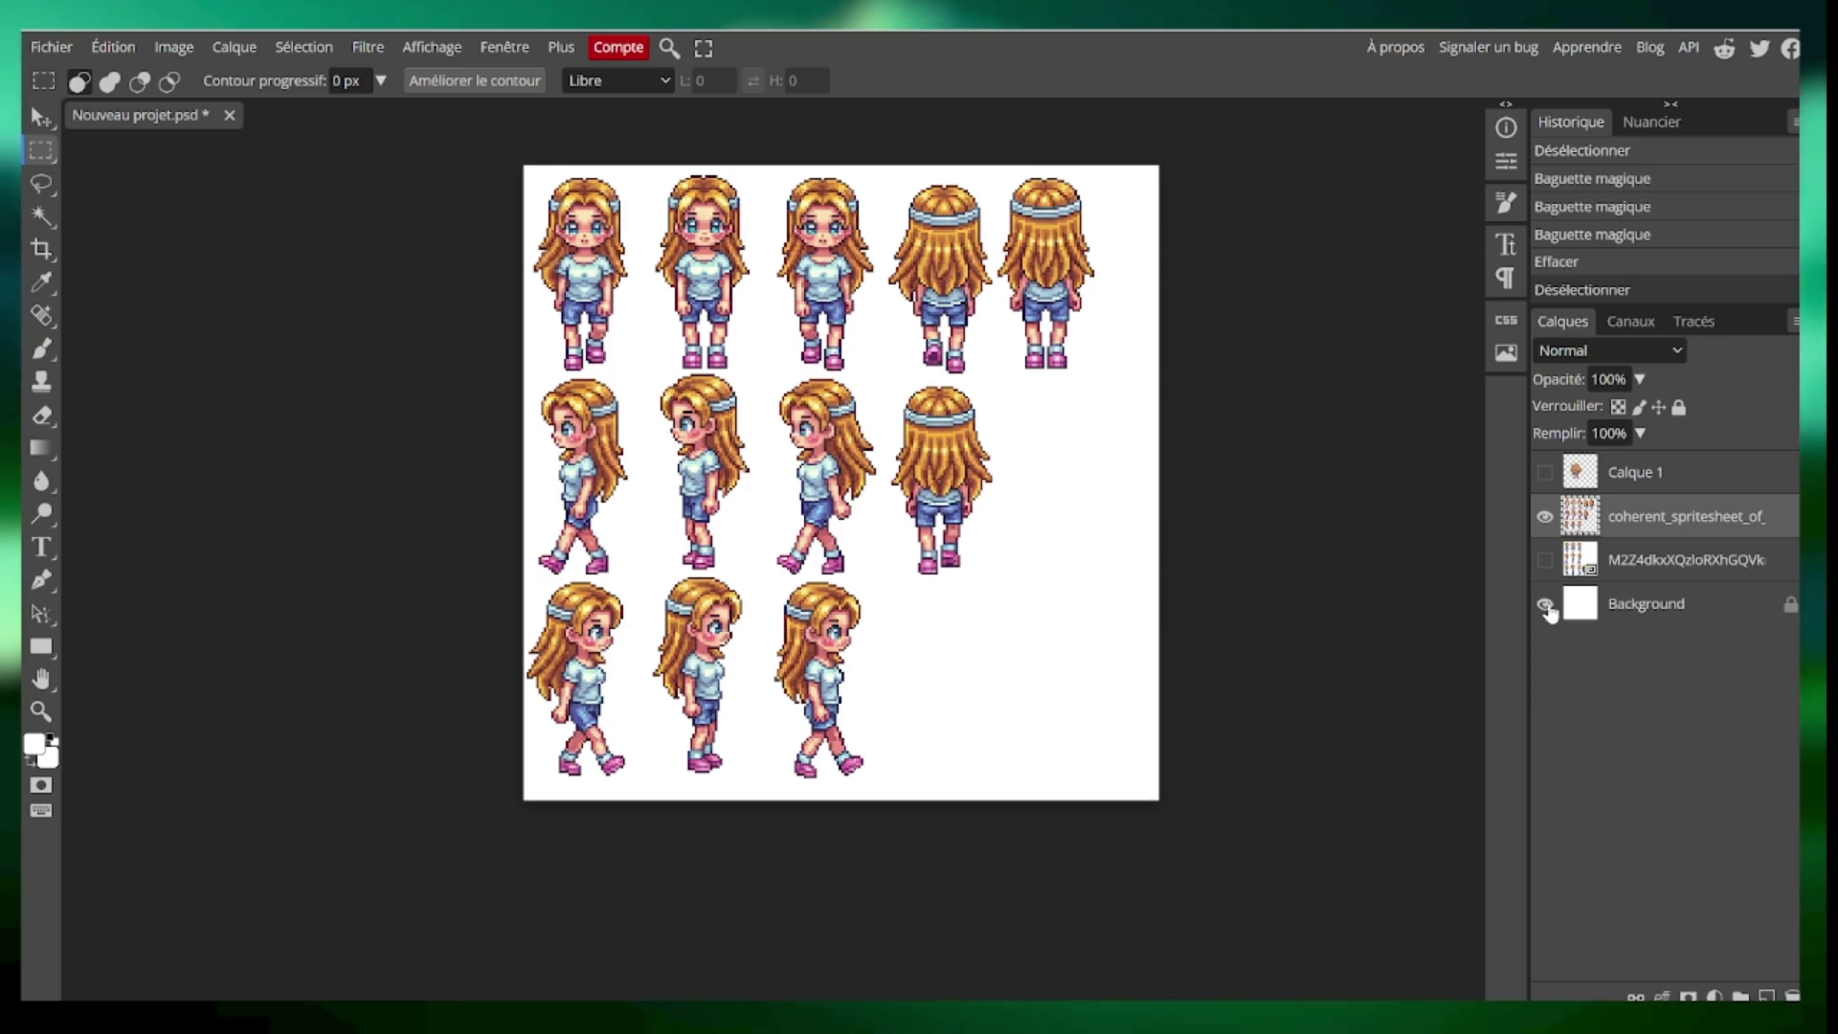
left_click(1546, 606)
left_click(1546, 517)
left_click(1546, 517)
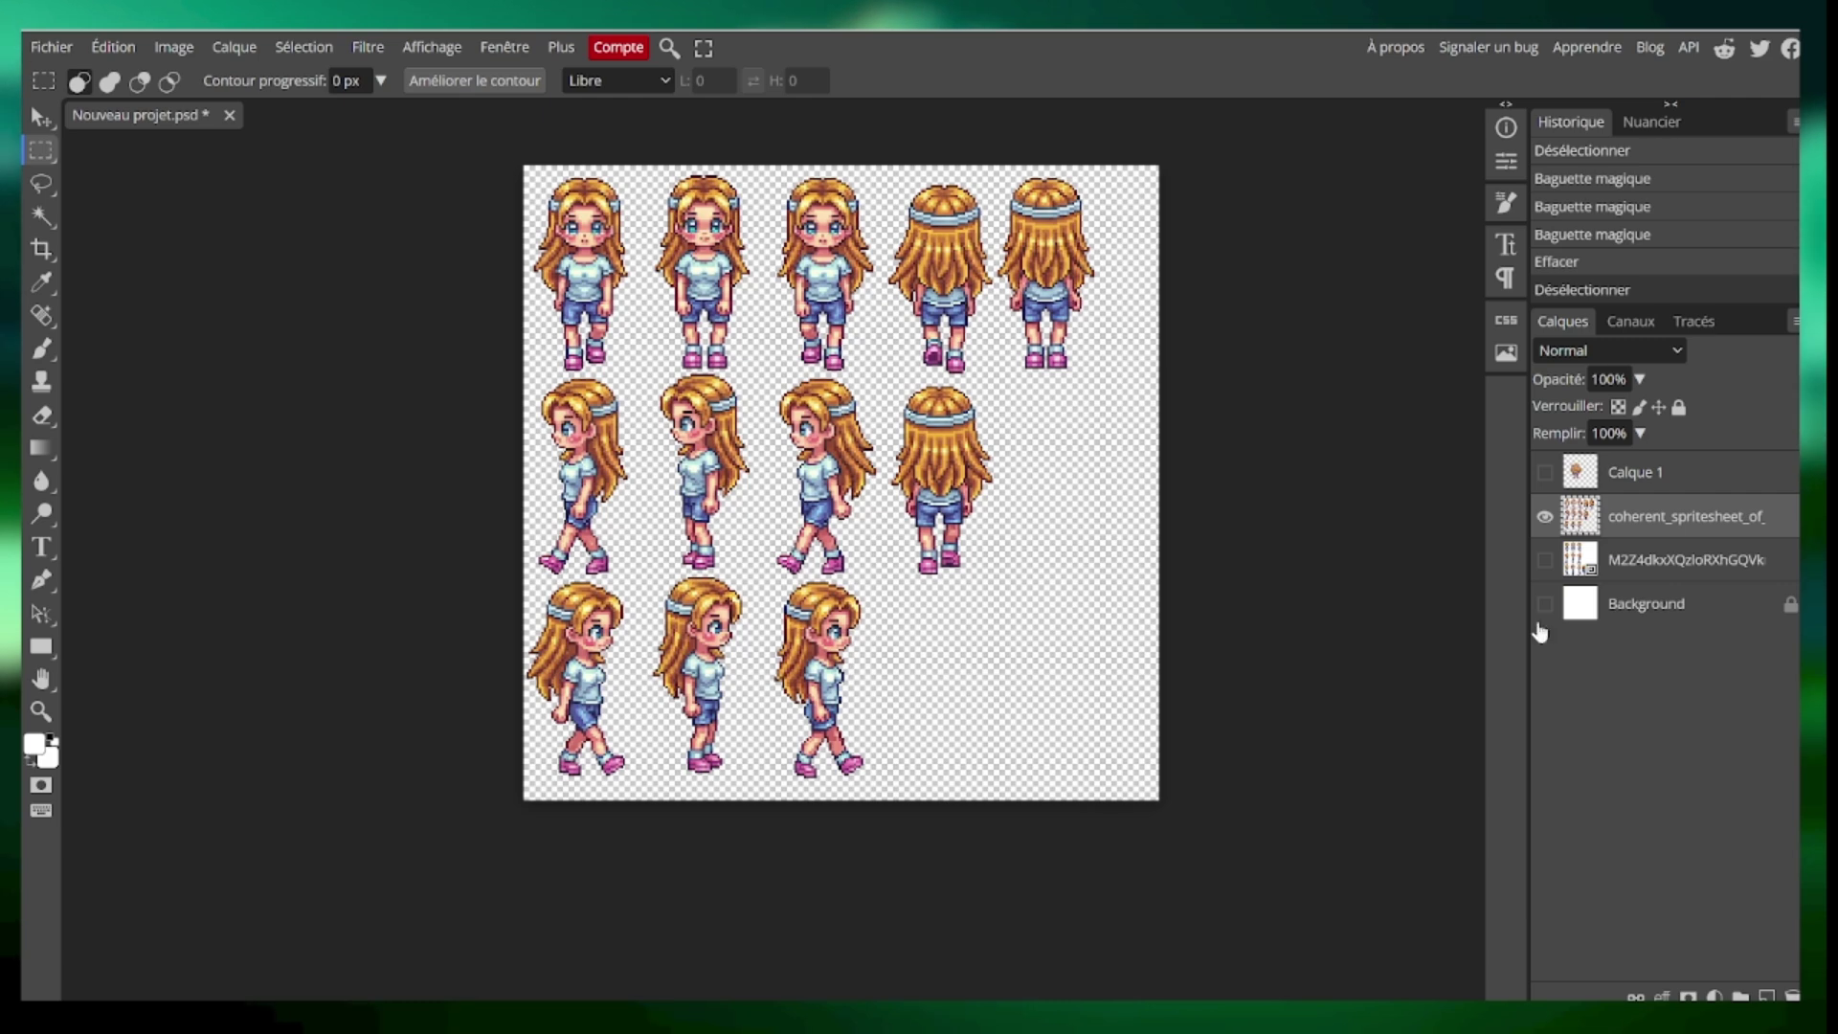
left_click(1544, 609)
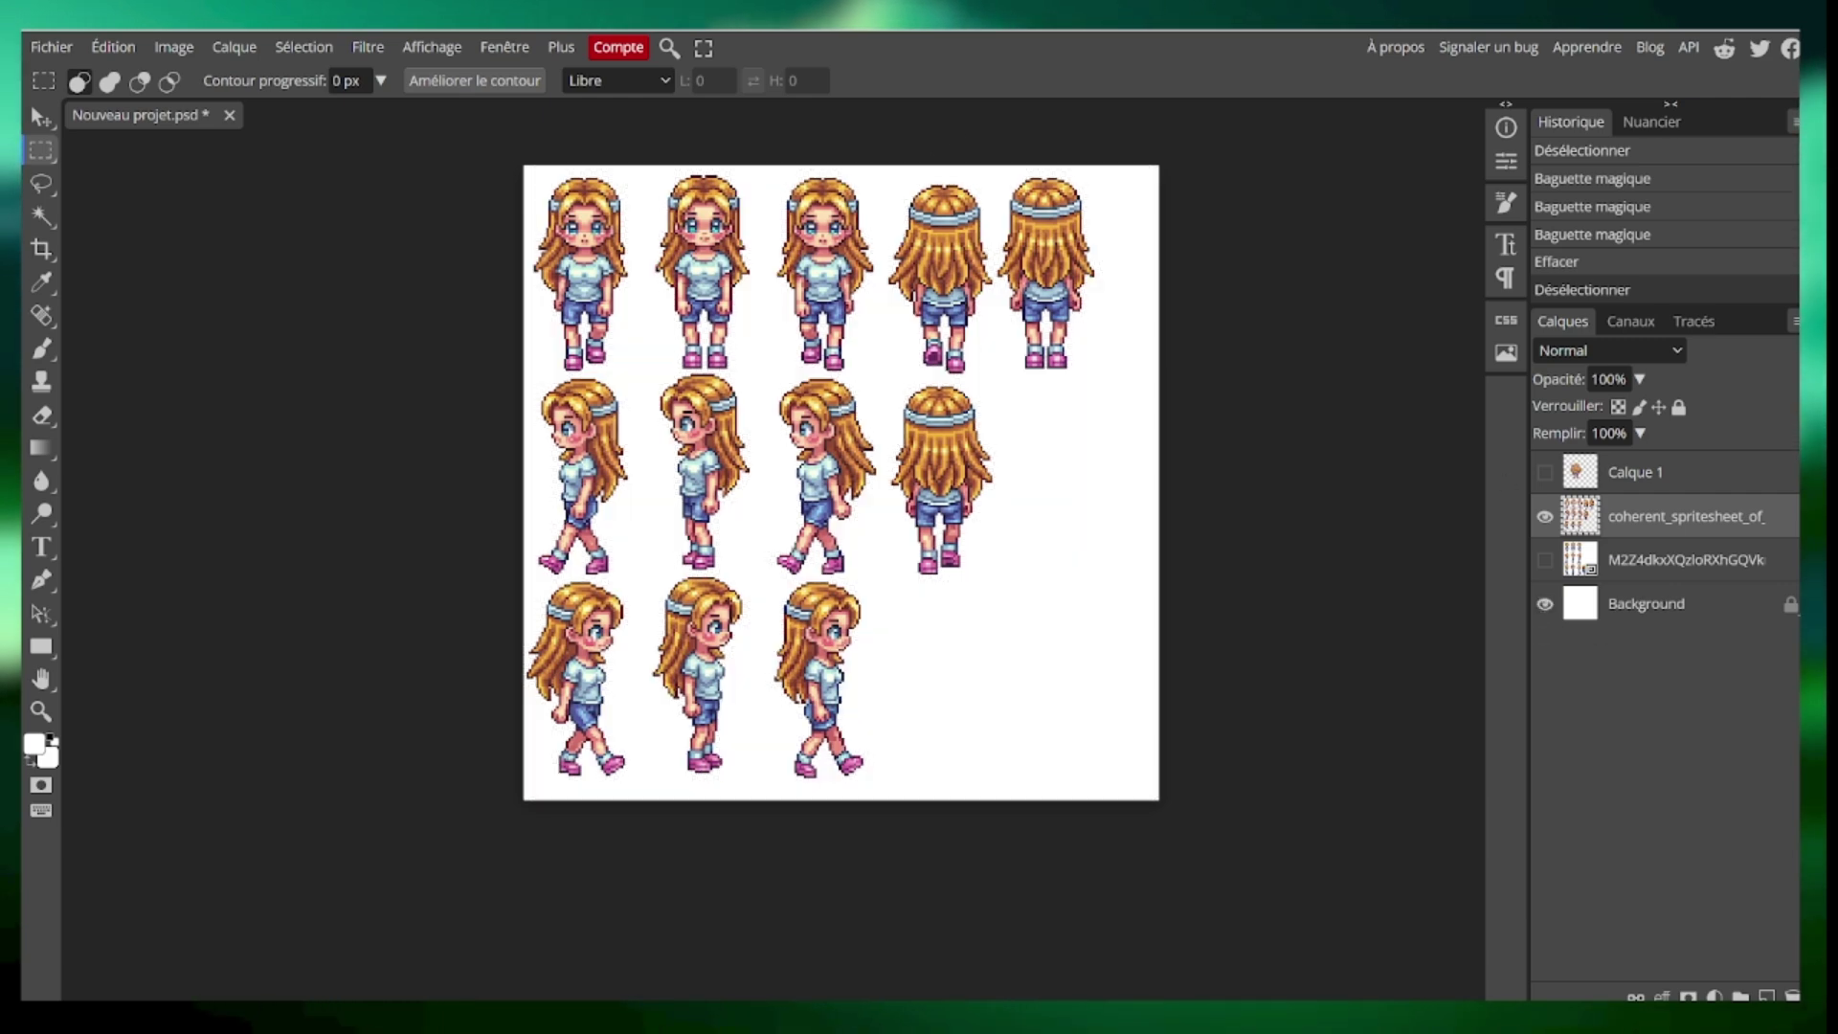
scroll(666, 196, "down", 2)
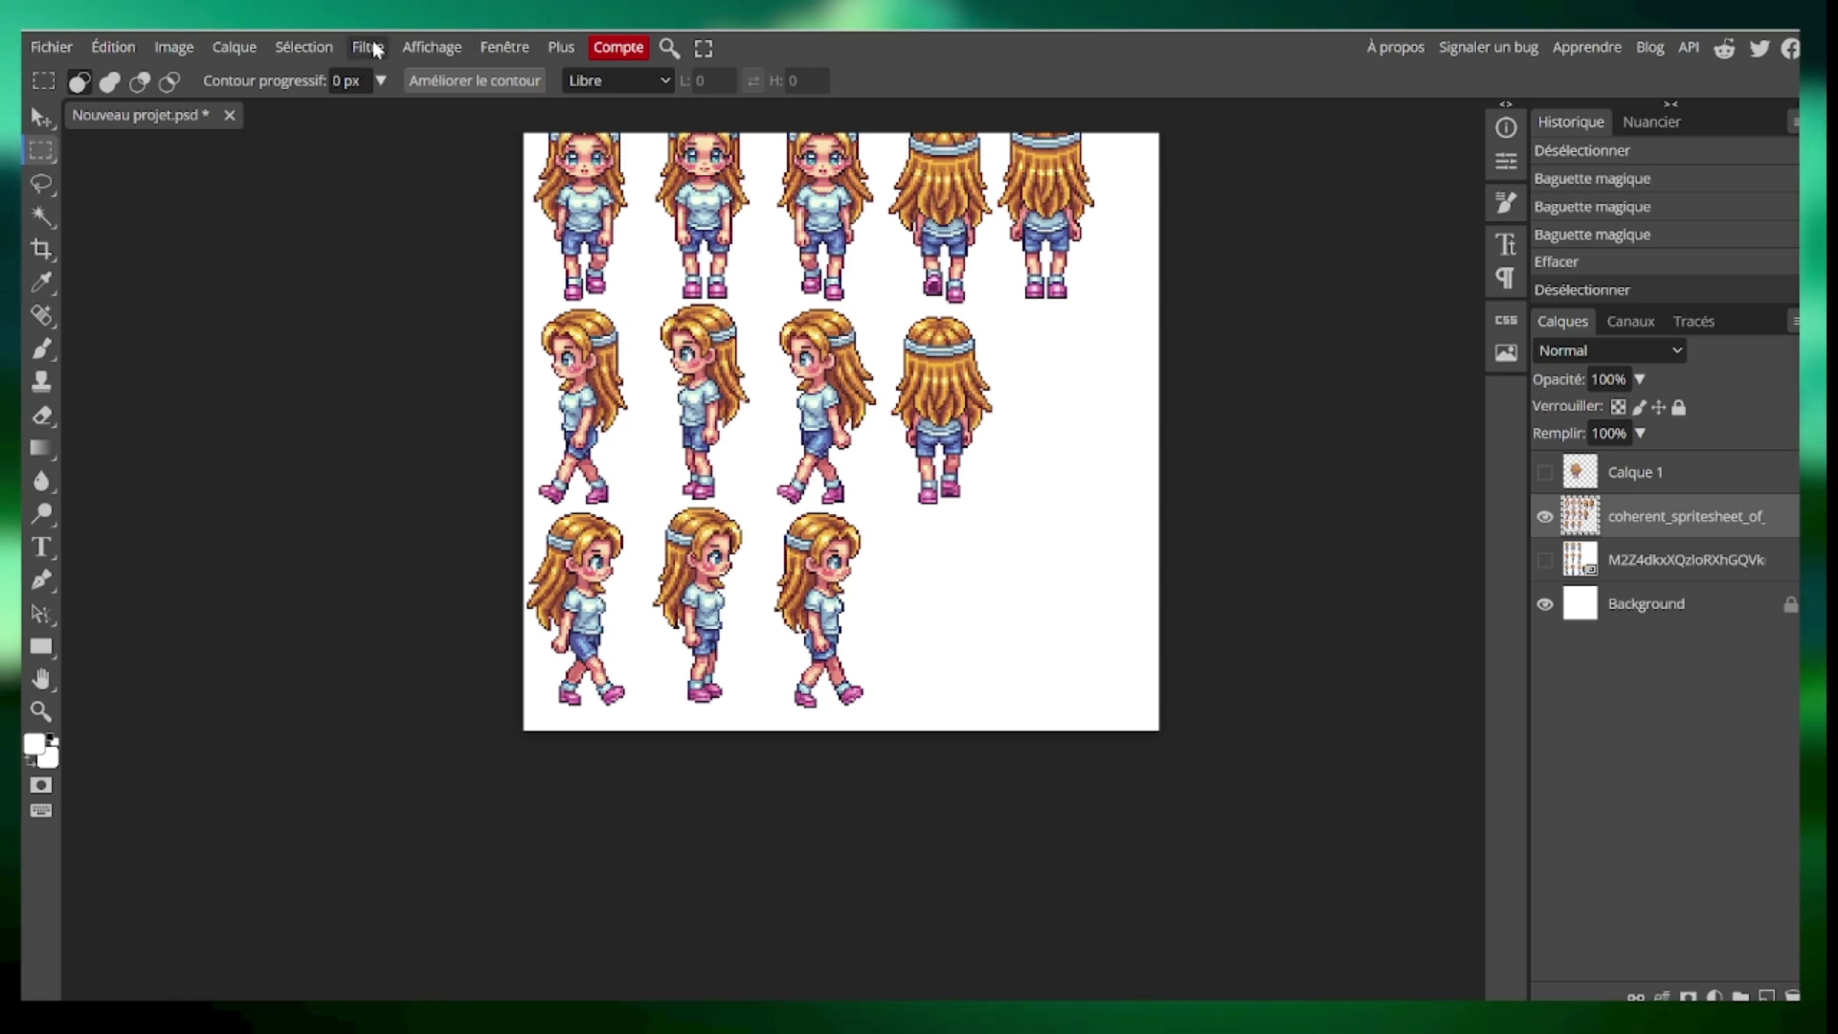
- Add 45% Gaussian noise to the sprites and go to the File menu
left_click(374, 50)
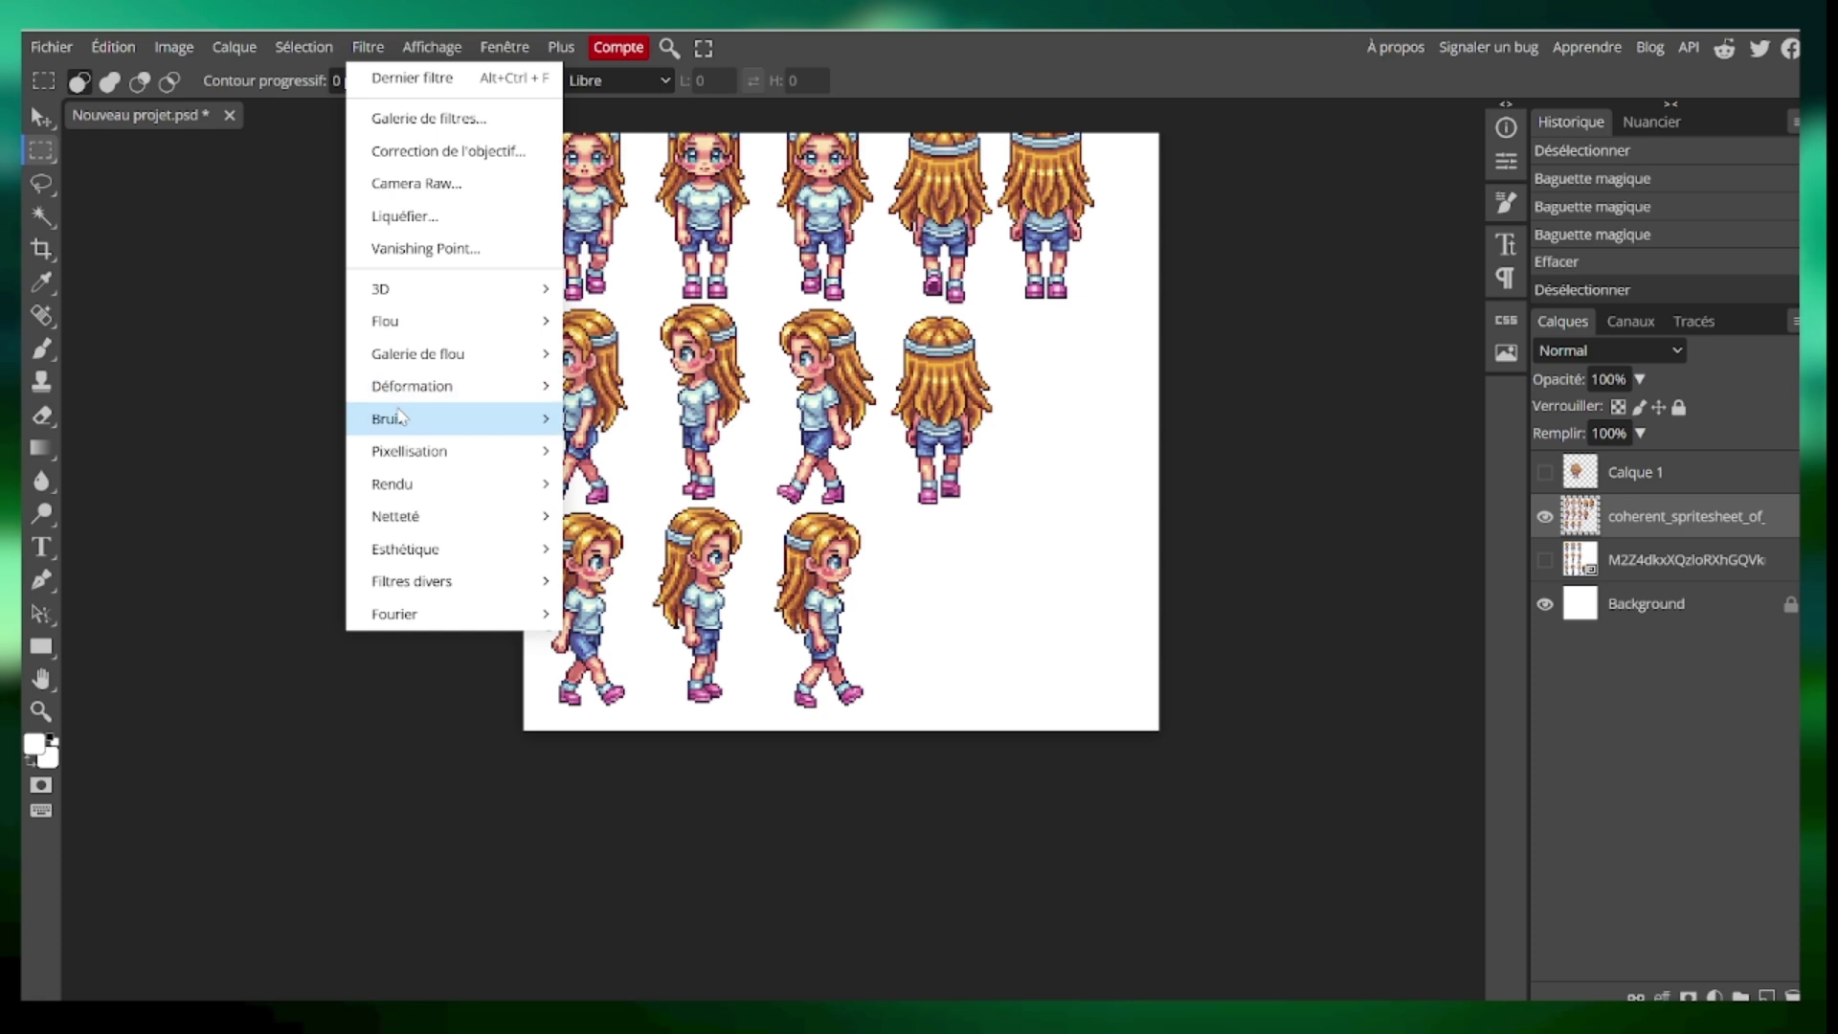
mouse_move(403, 419)
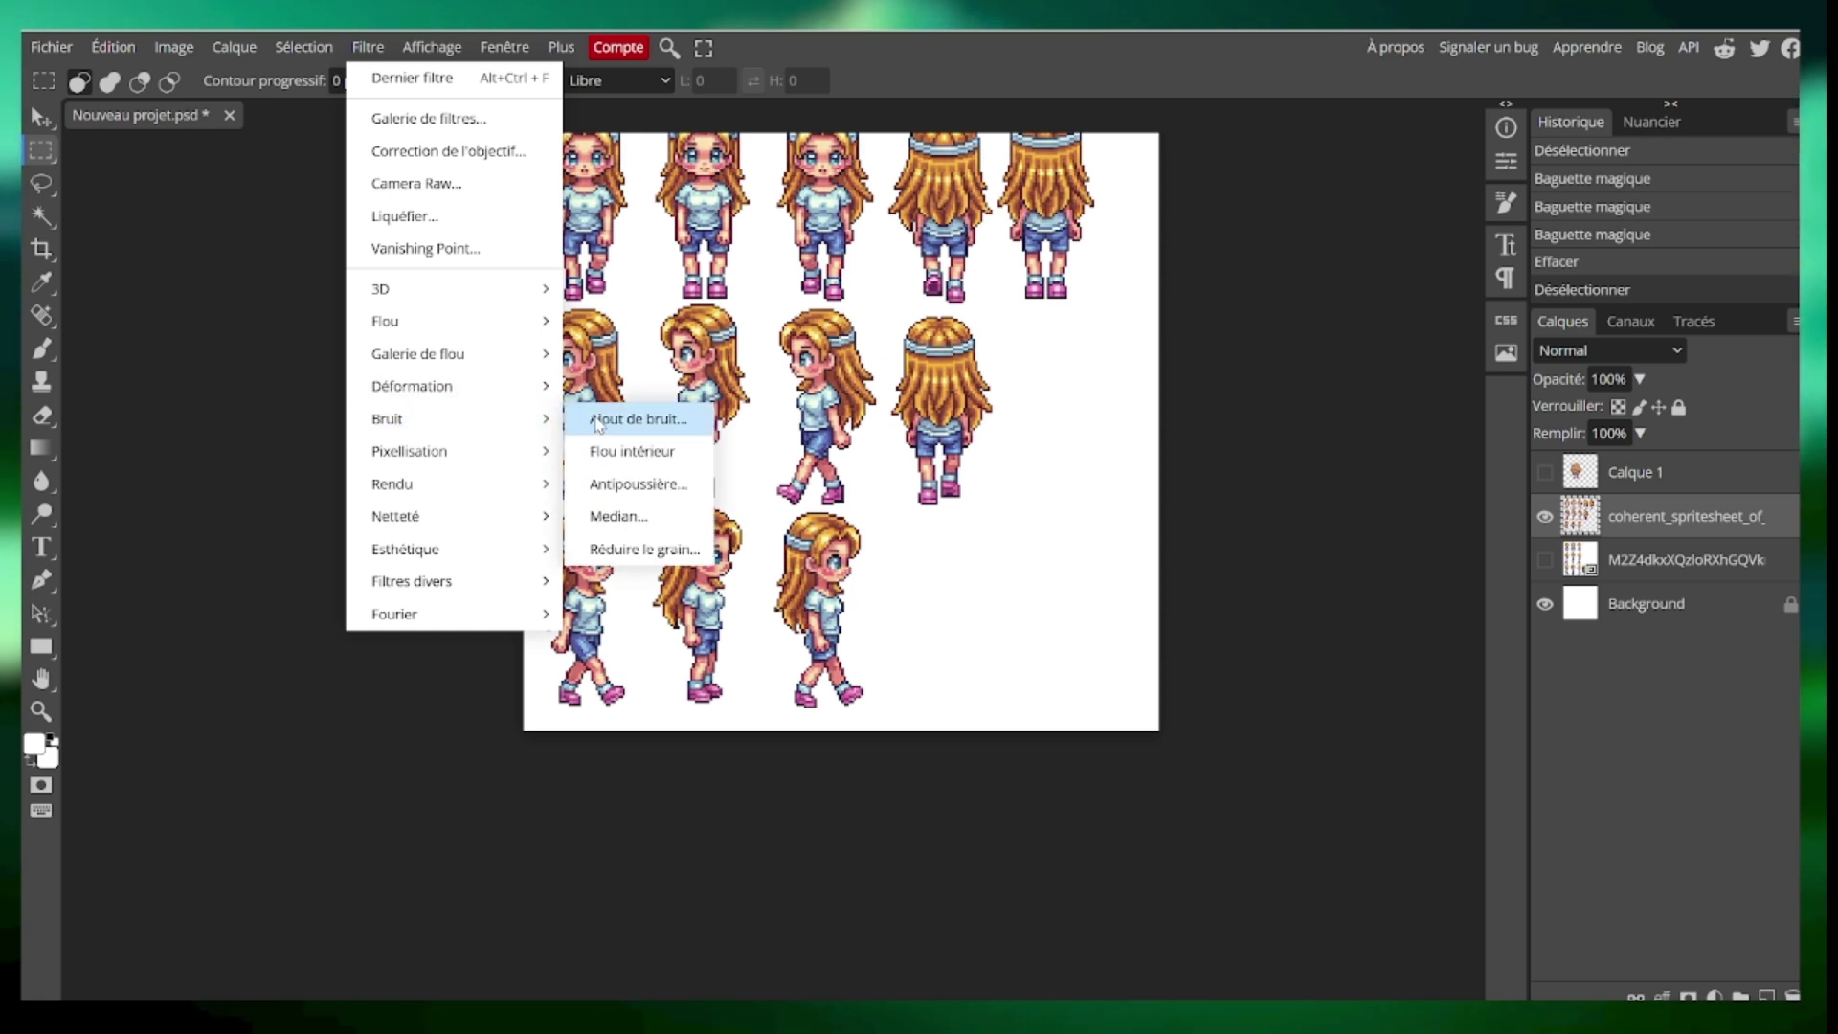
left_click(596, 424)
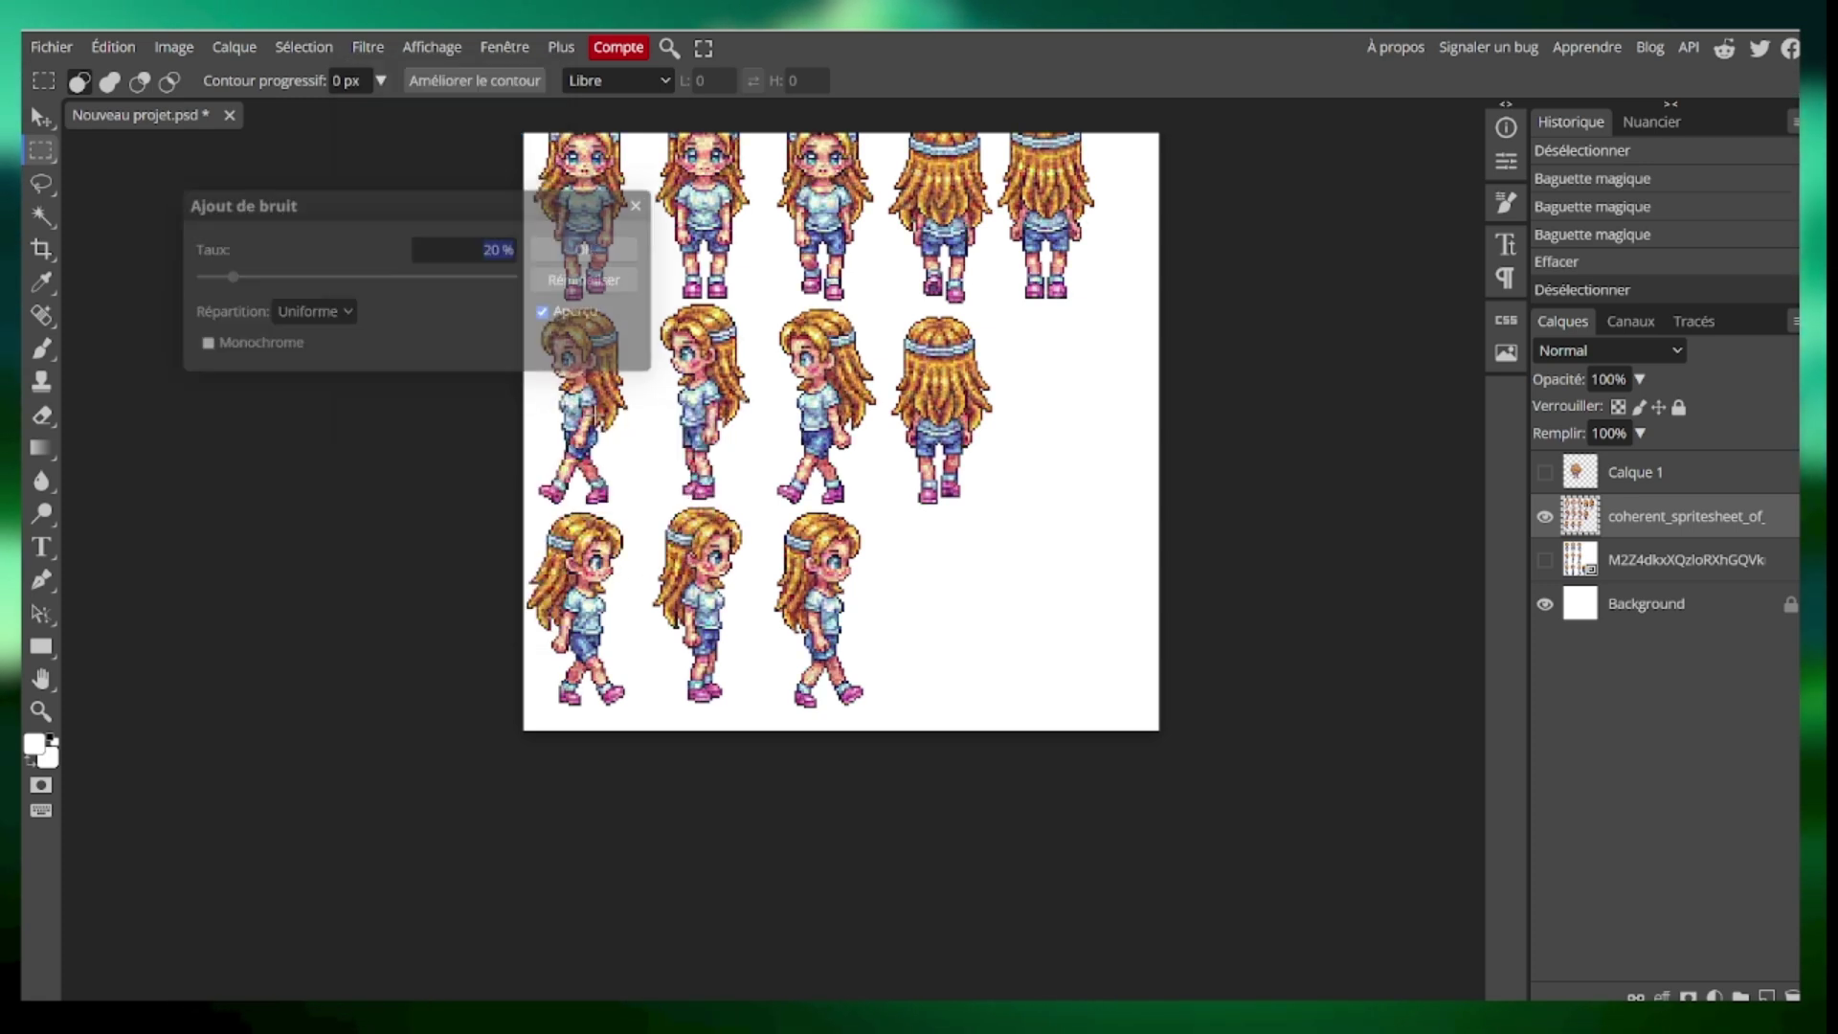
left_click(304, 316)
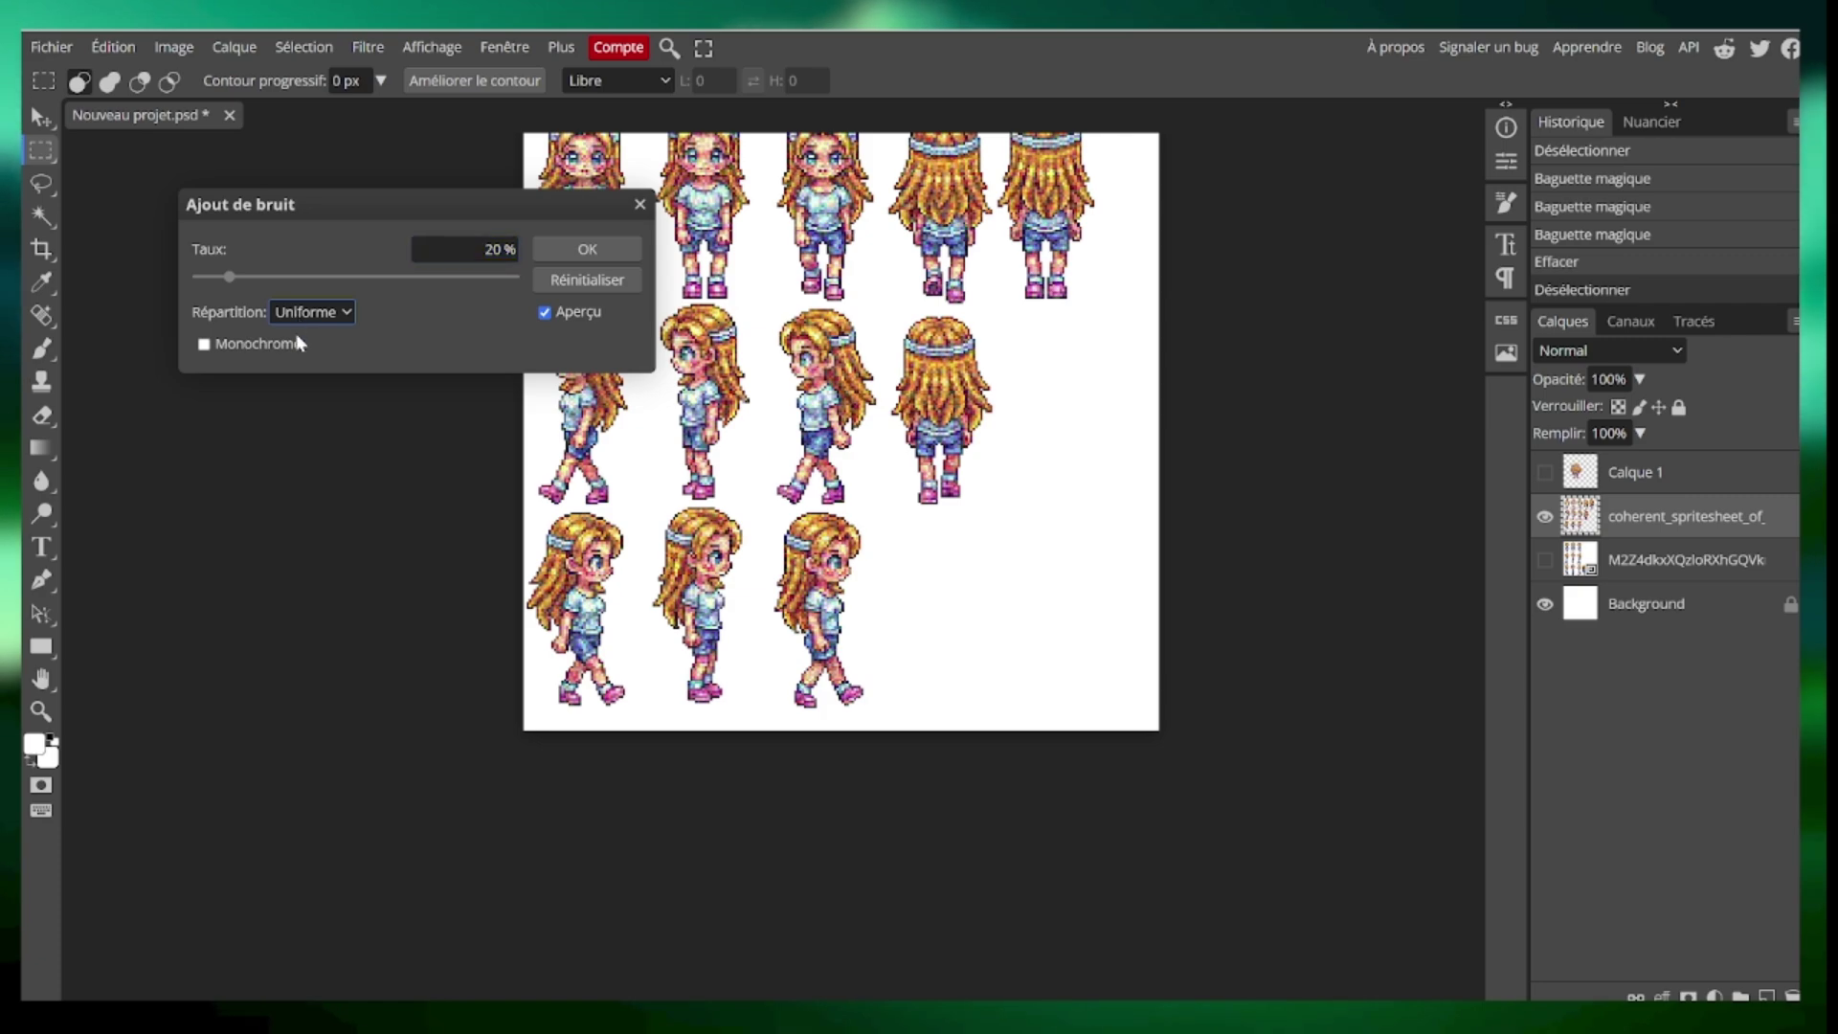
key("Down")
left_click_drag(229, 277, 270, 286)
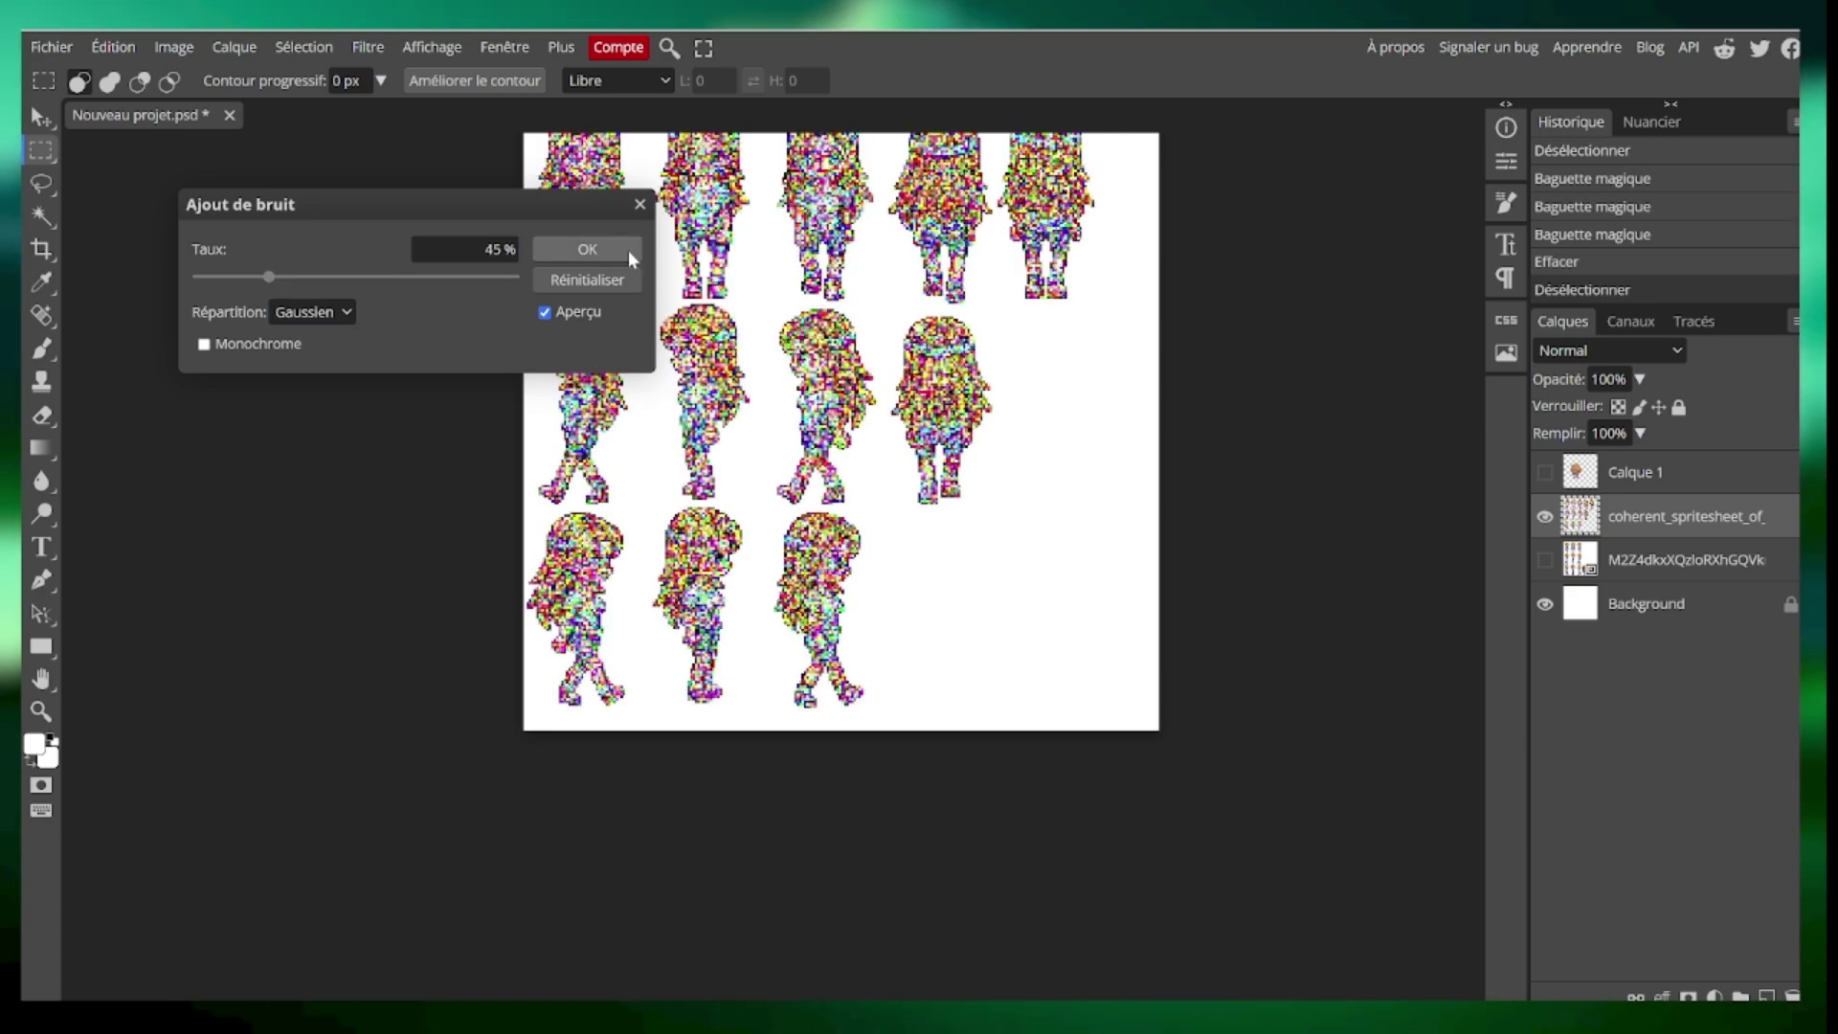
left_click(586, 250)
left_click(48, 50)
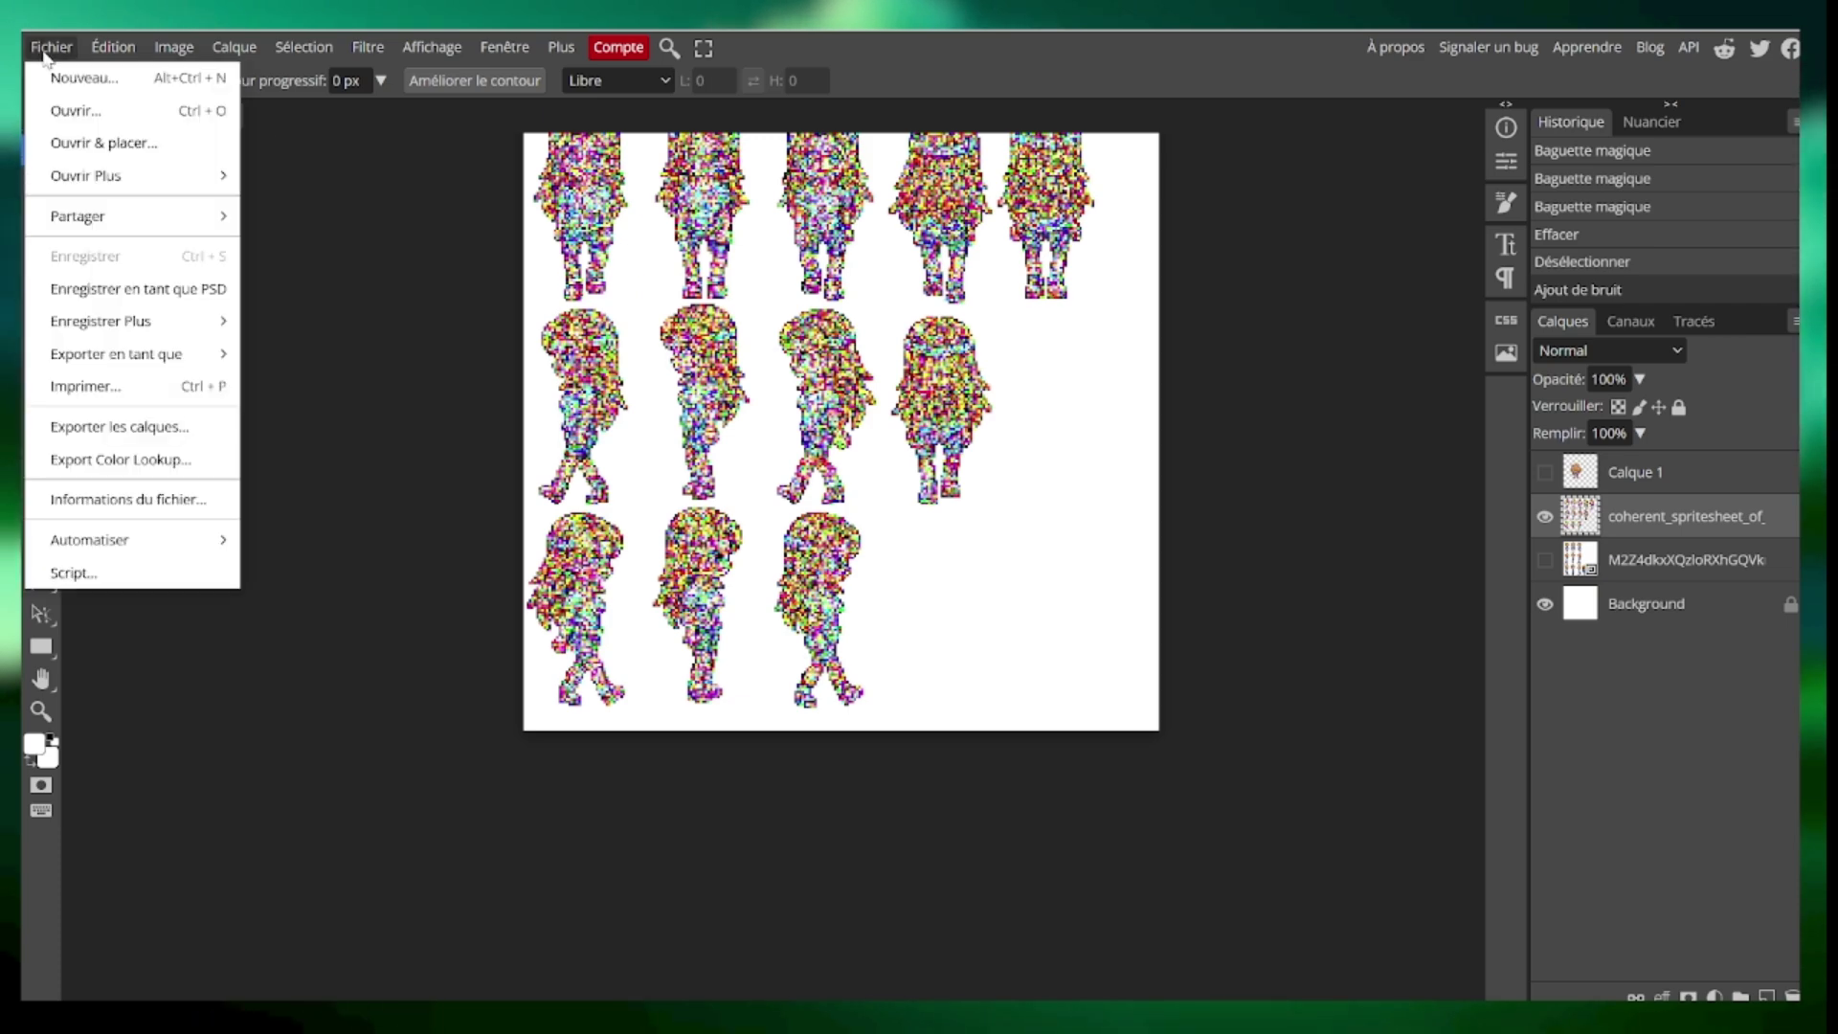
- Open the PNG Save for Web settings, select the width value, then close the dialog
mouse_move(191, 353)
left_click(316, 350)
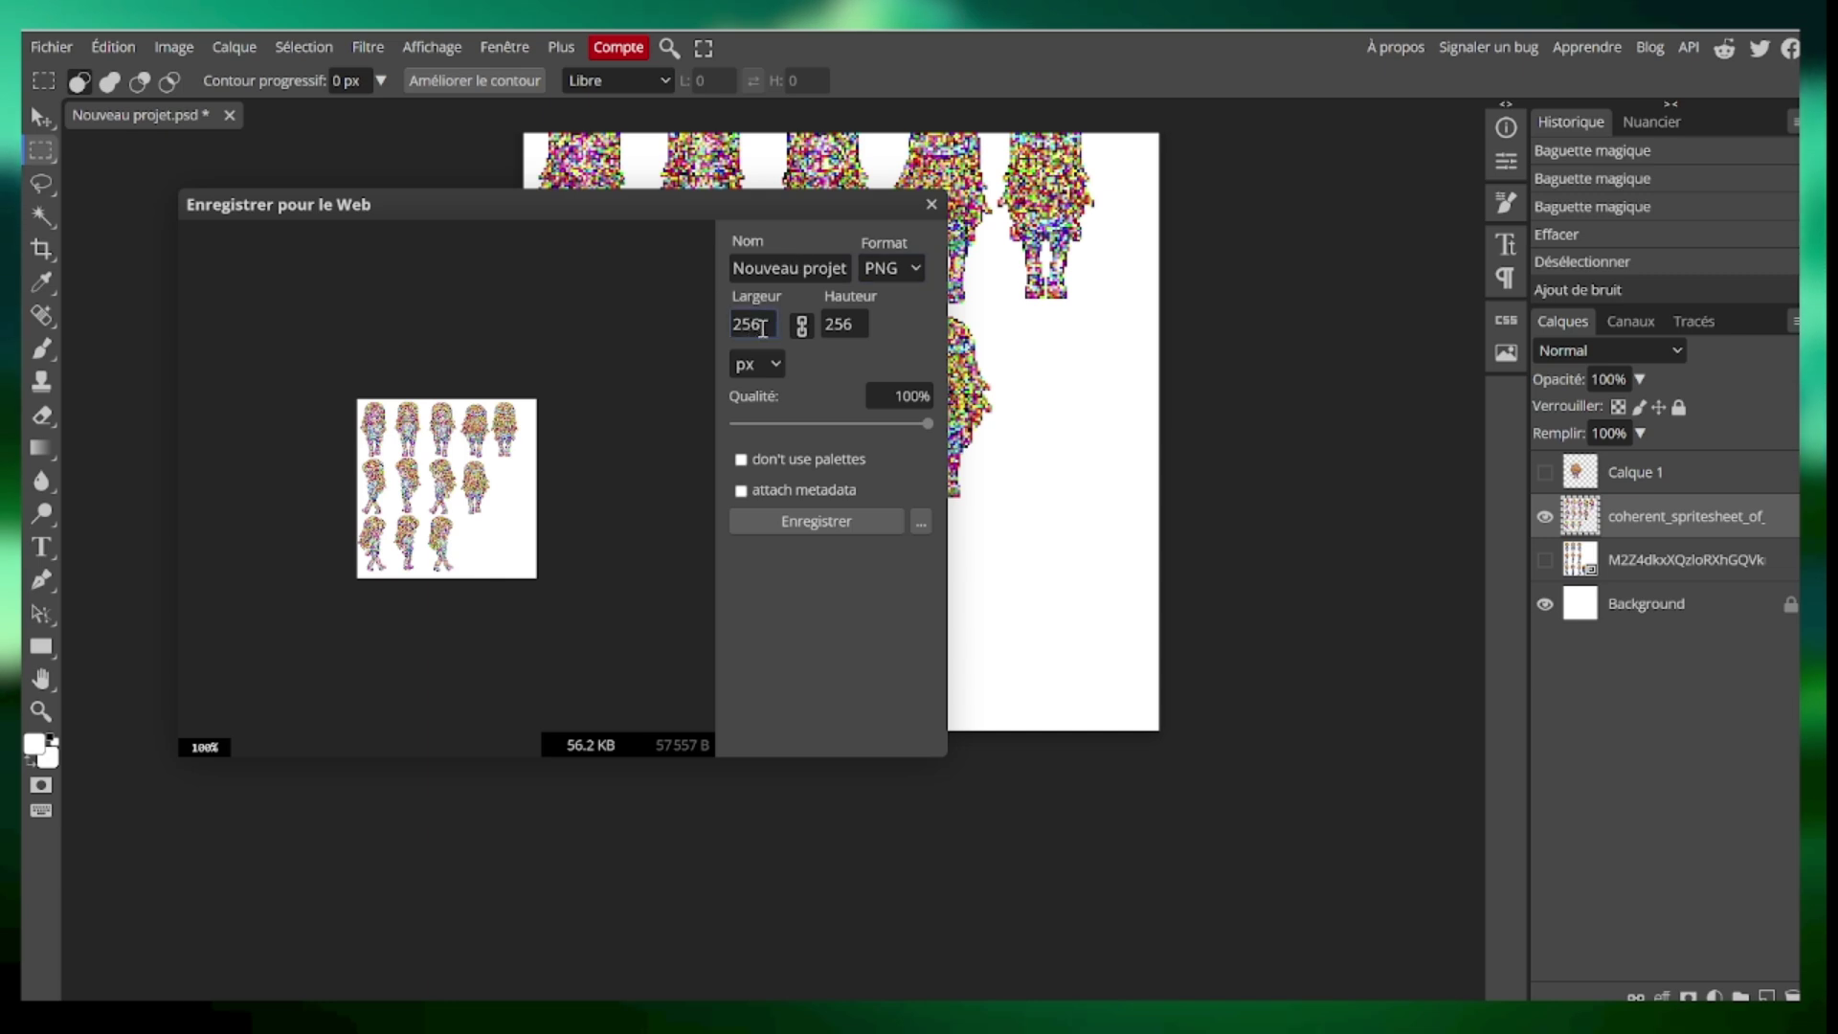
left_click_drag(763, 328, 669, 316)
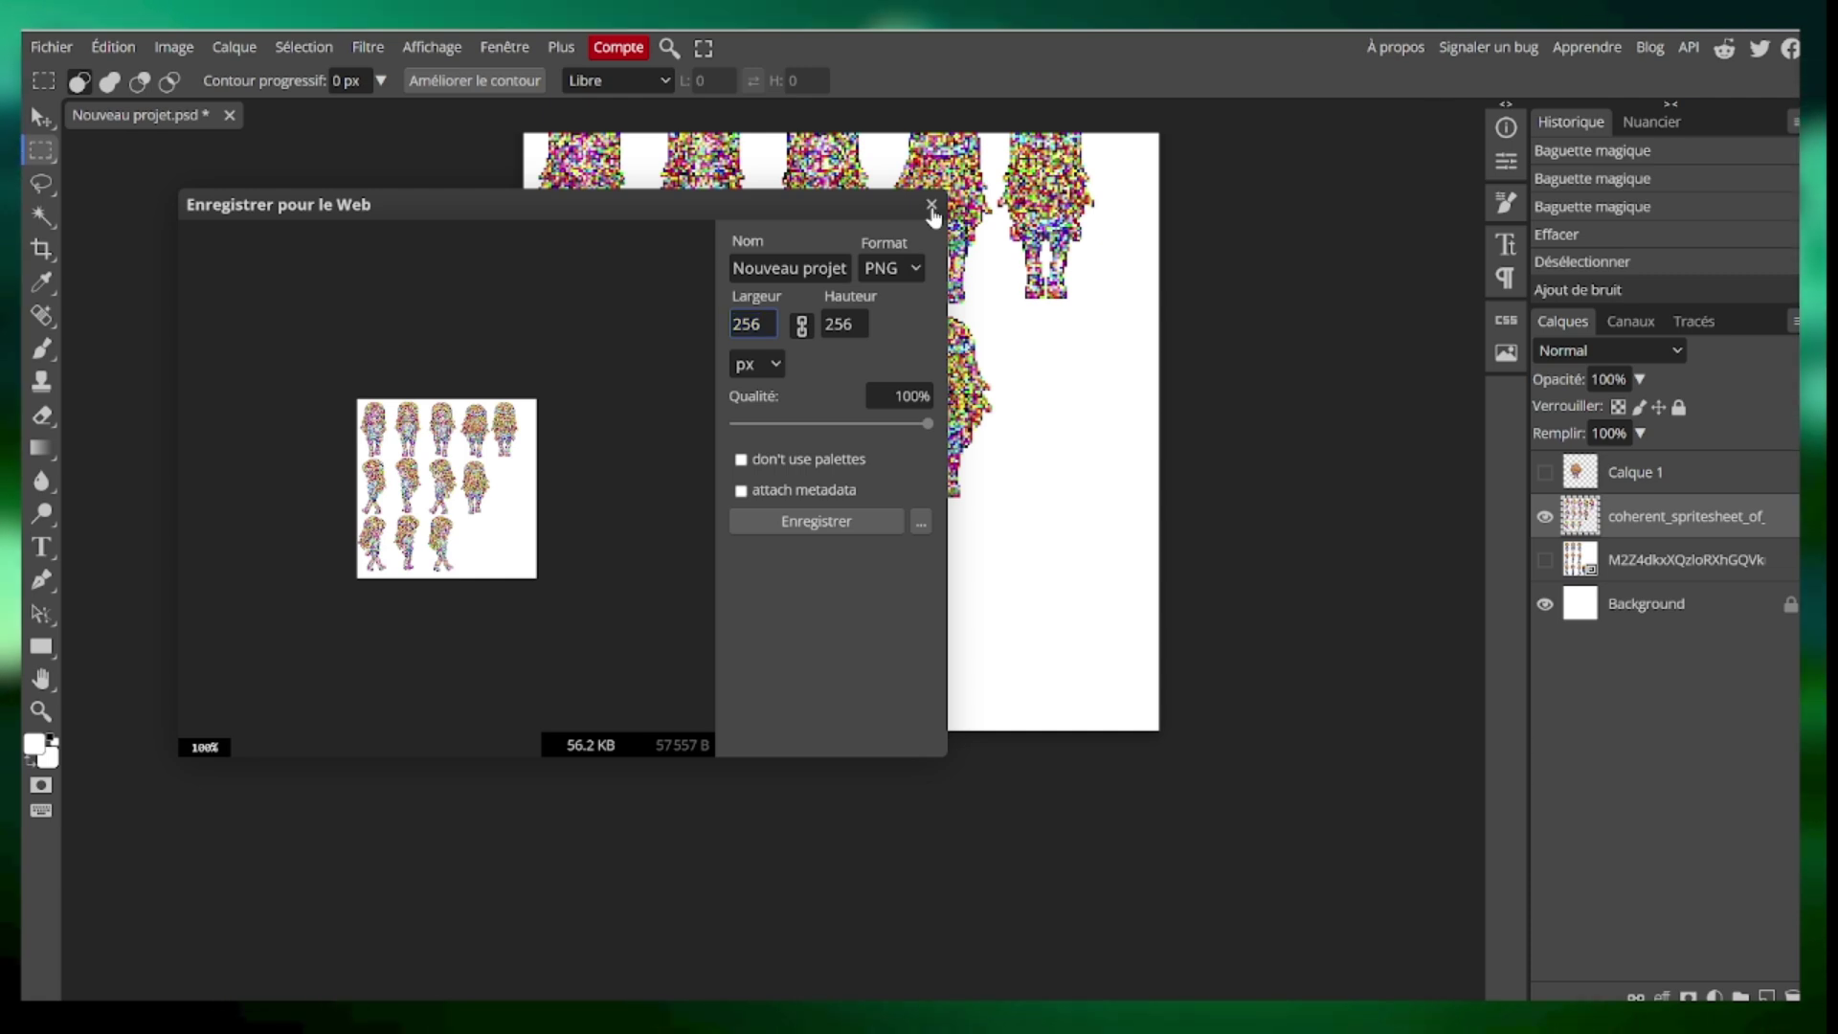
left_click(933, 207)
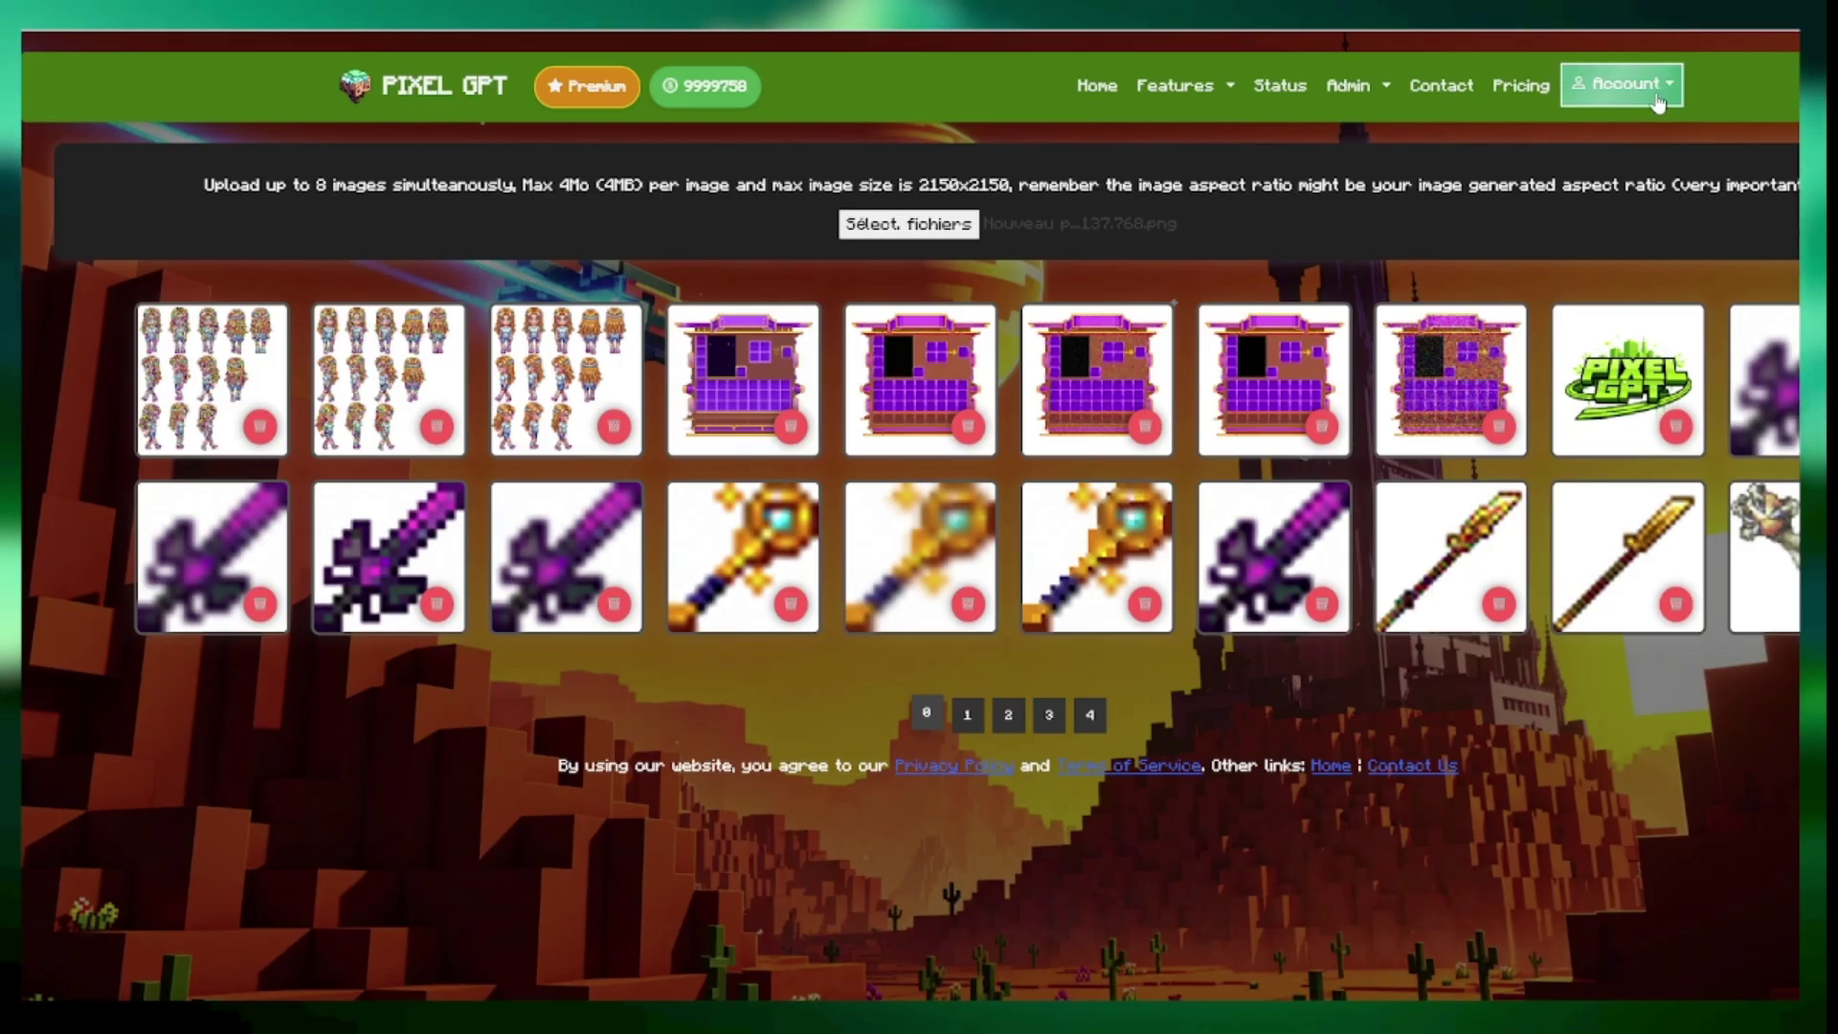
- Pick the Ultimate Extreme MC Creative Item 256 model from the My Reference Images page
left_click(1658, 100)
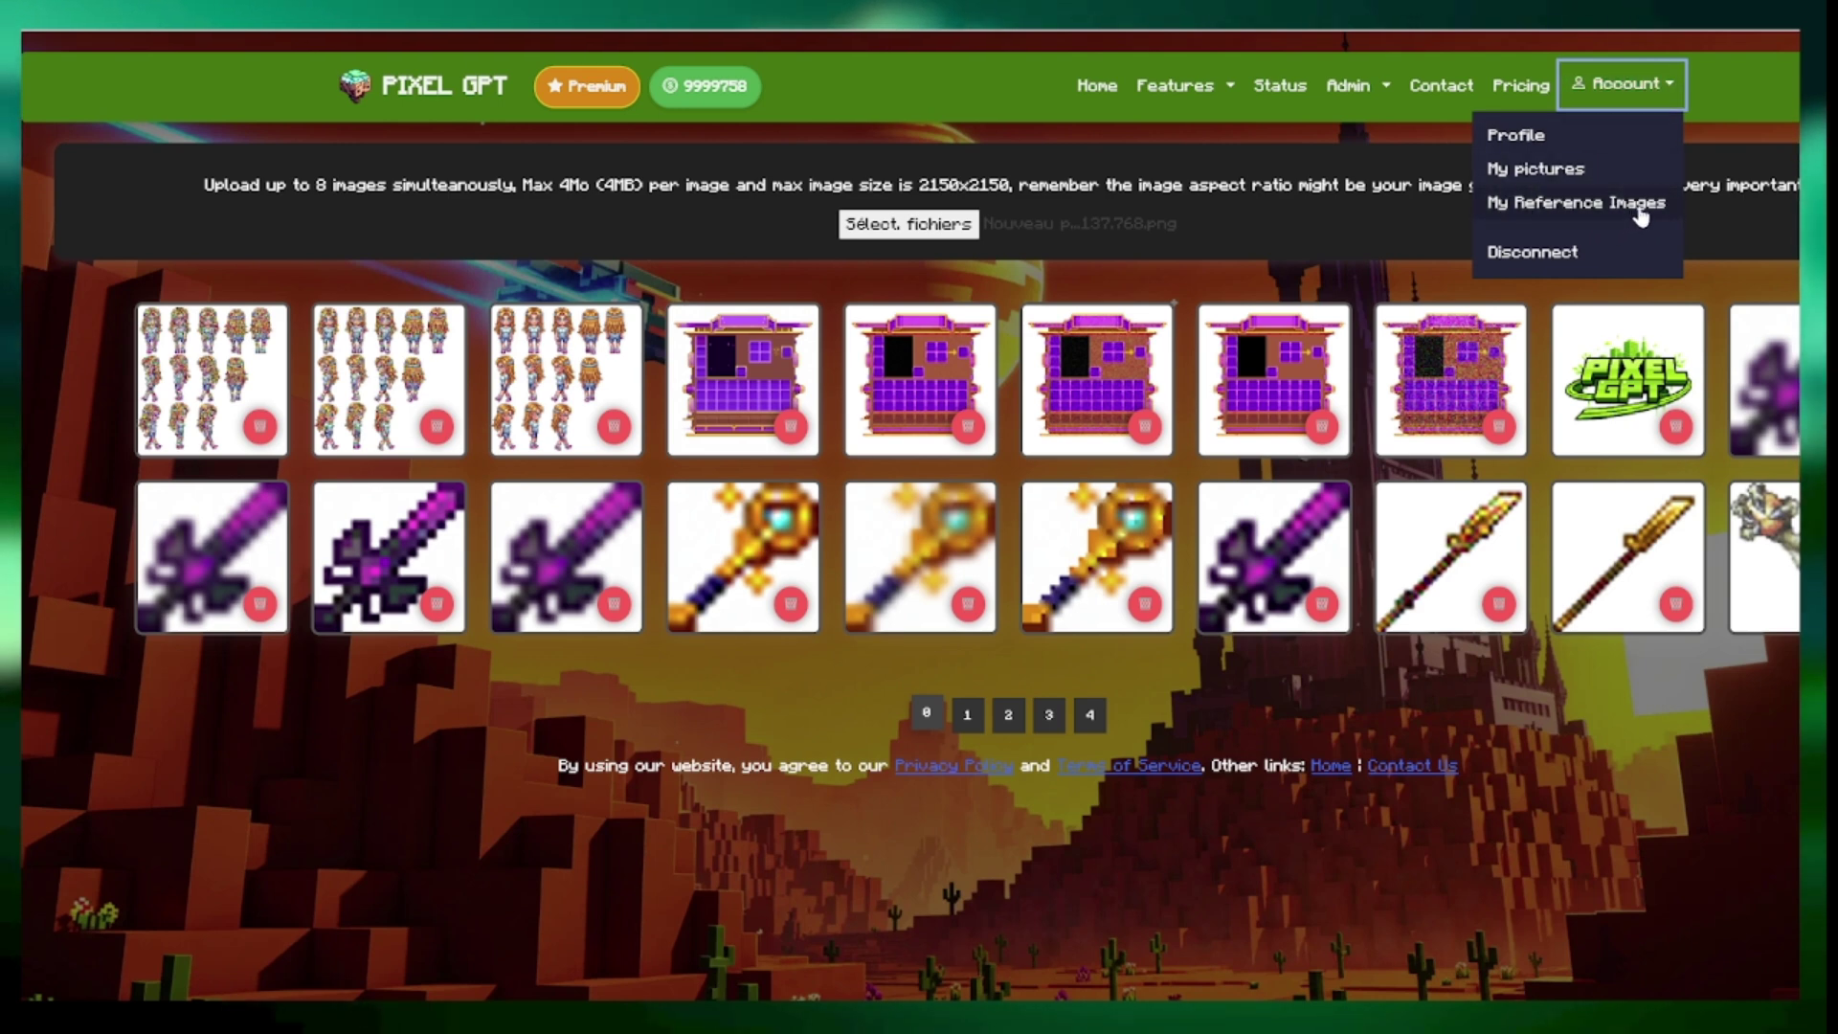
left_click(1503, 203)
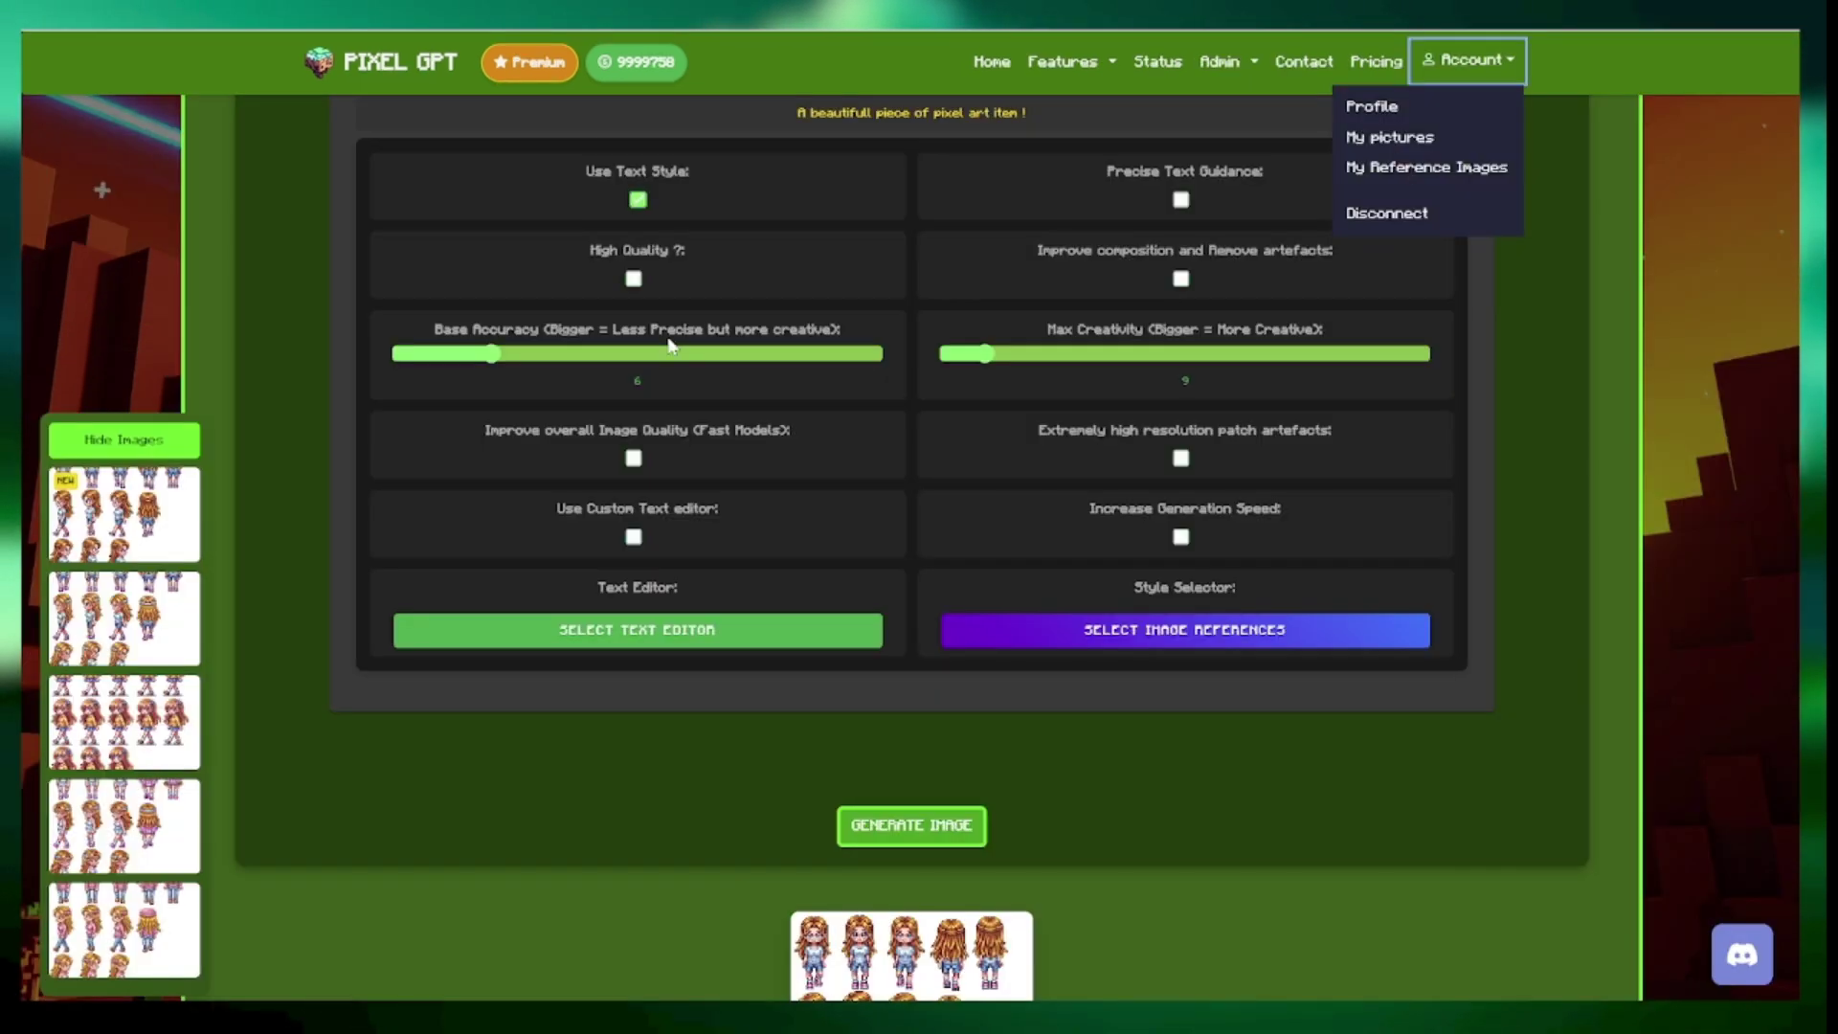
scroll(670, 346, "up", 10)
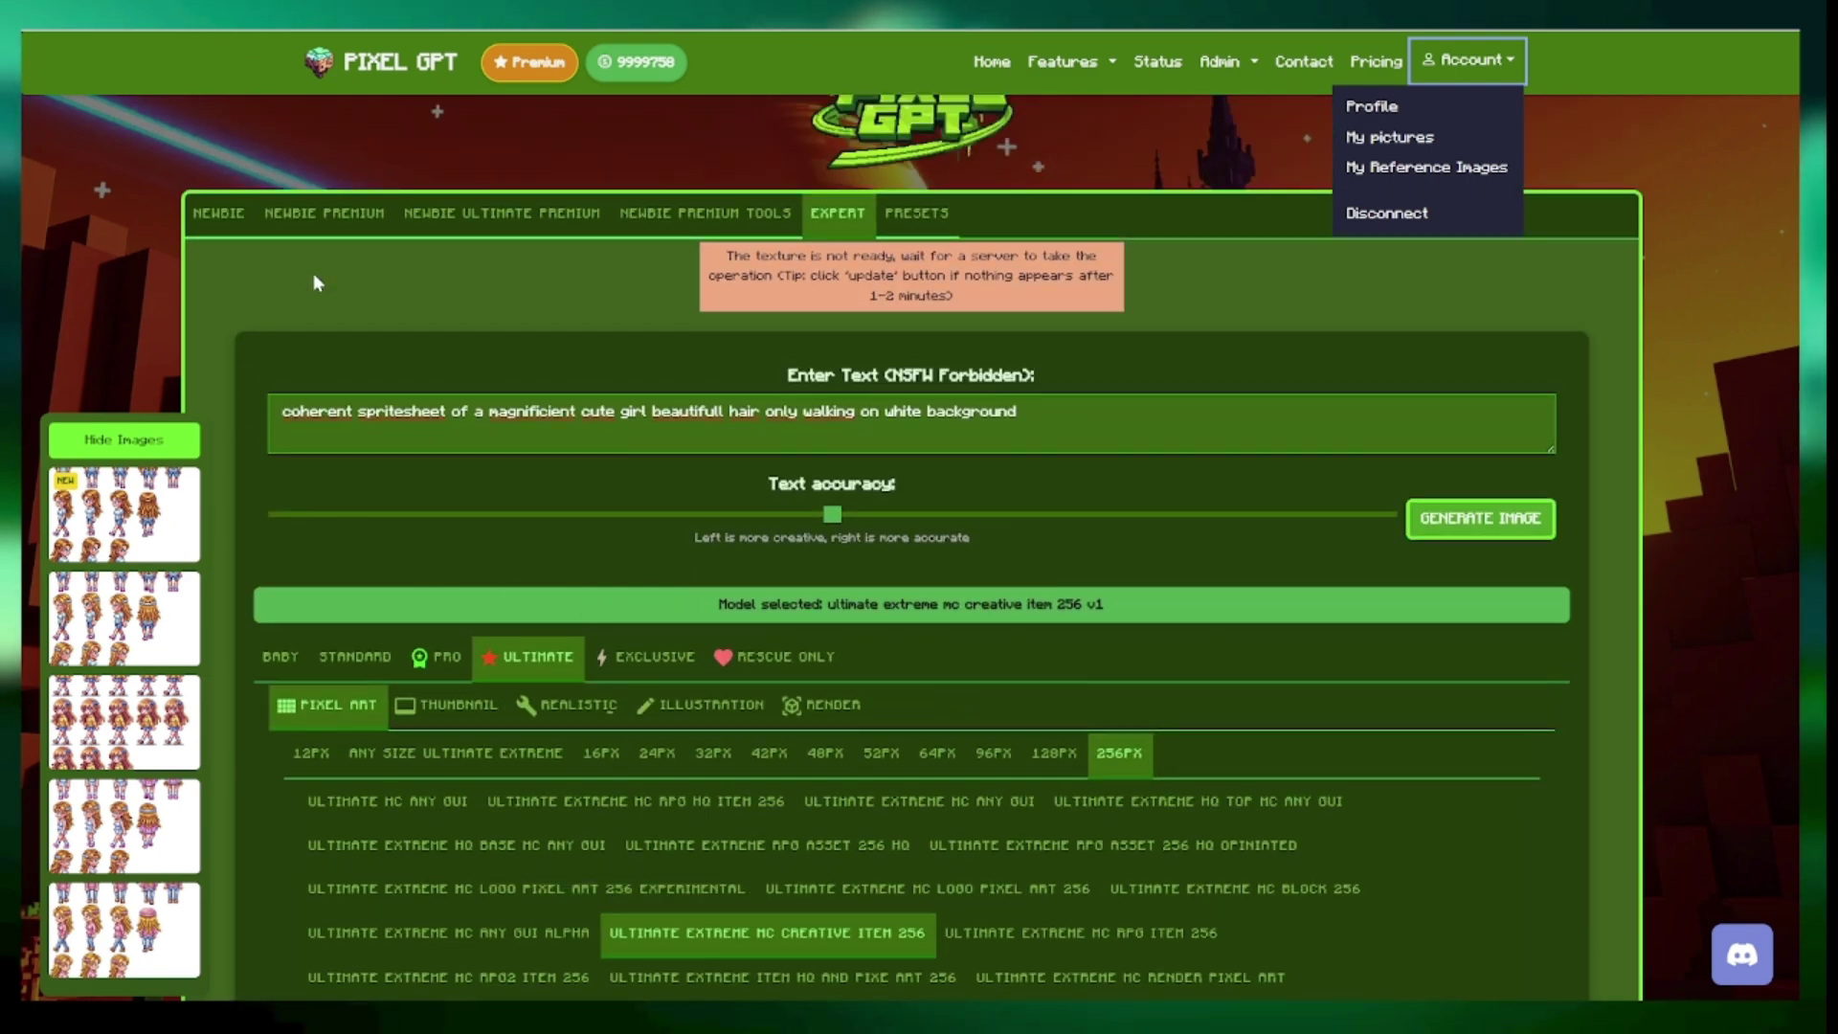
left_click(845, 221)
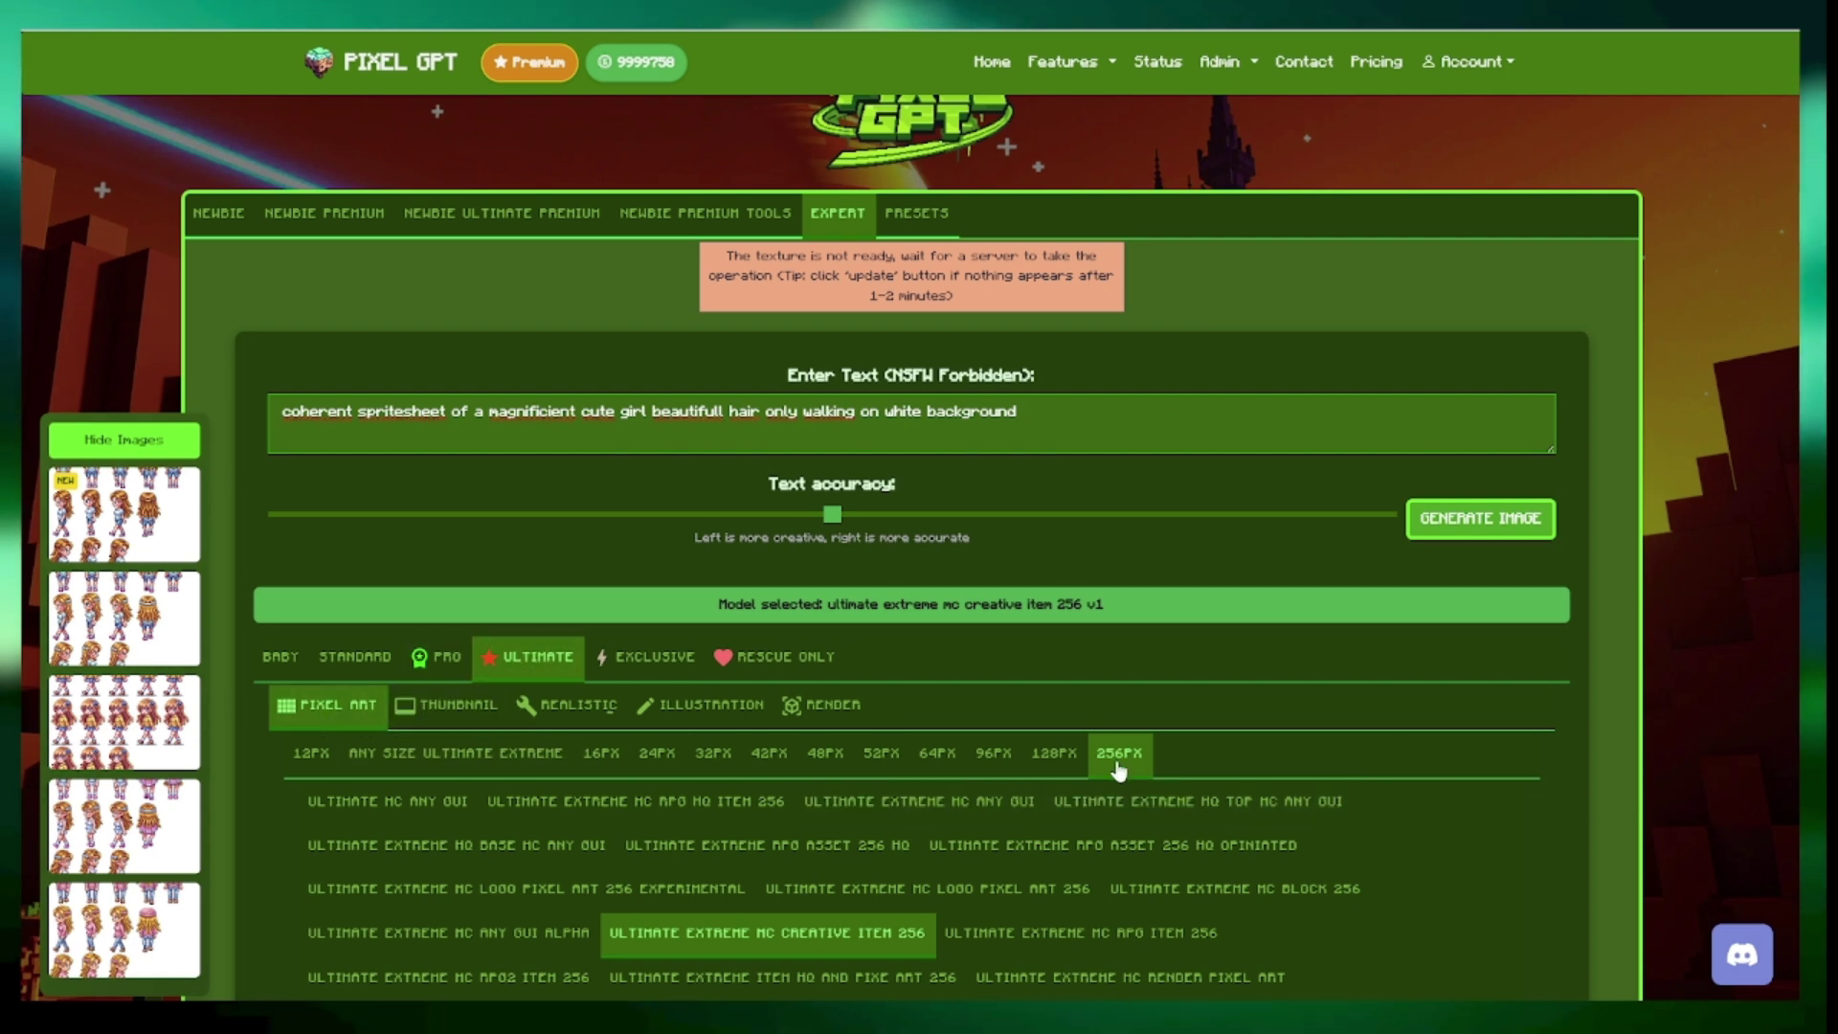
scroll(1245, 689, "down", 4)
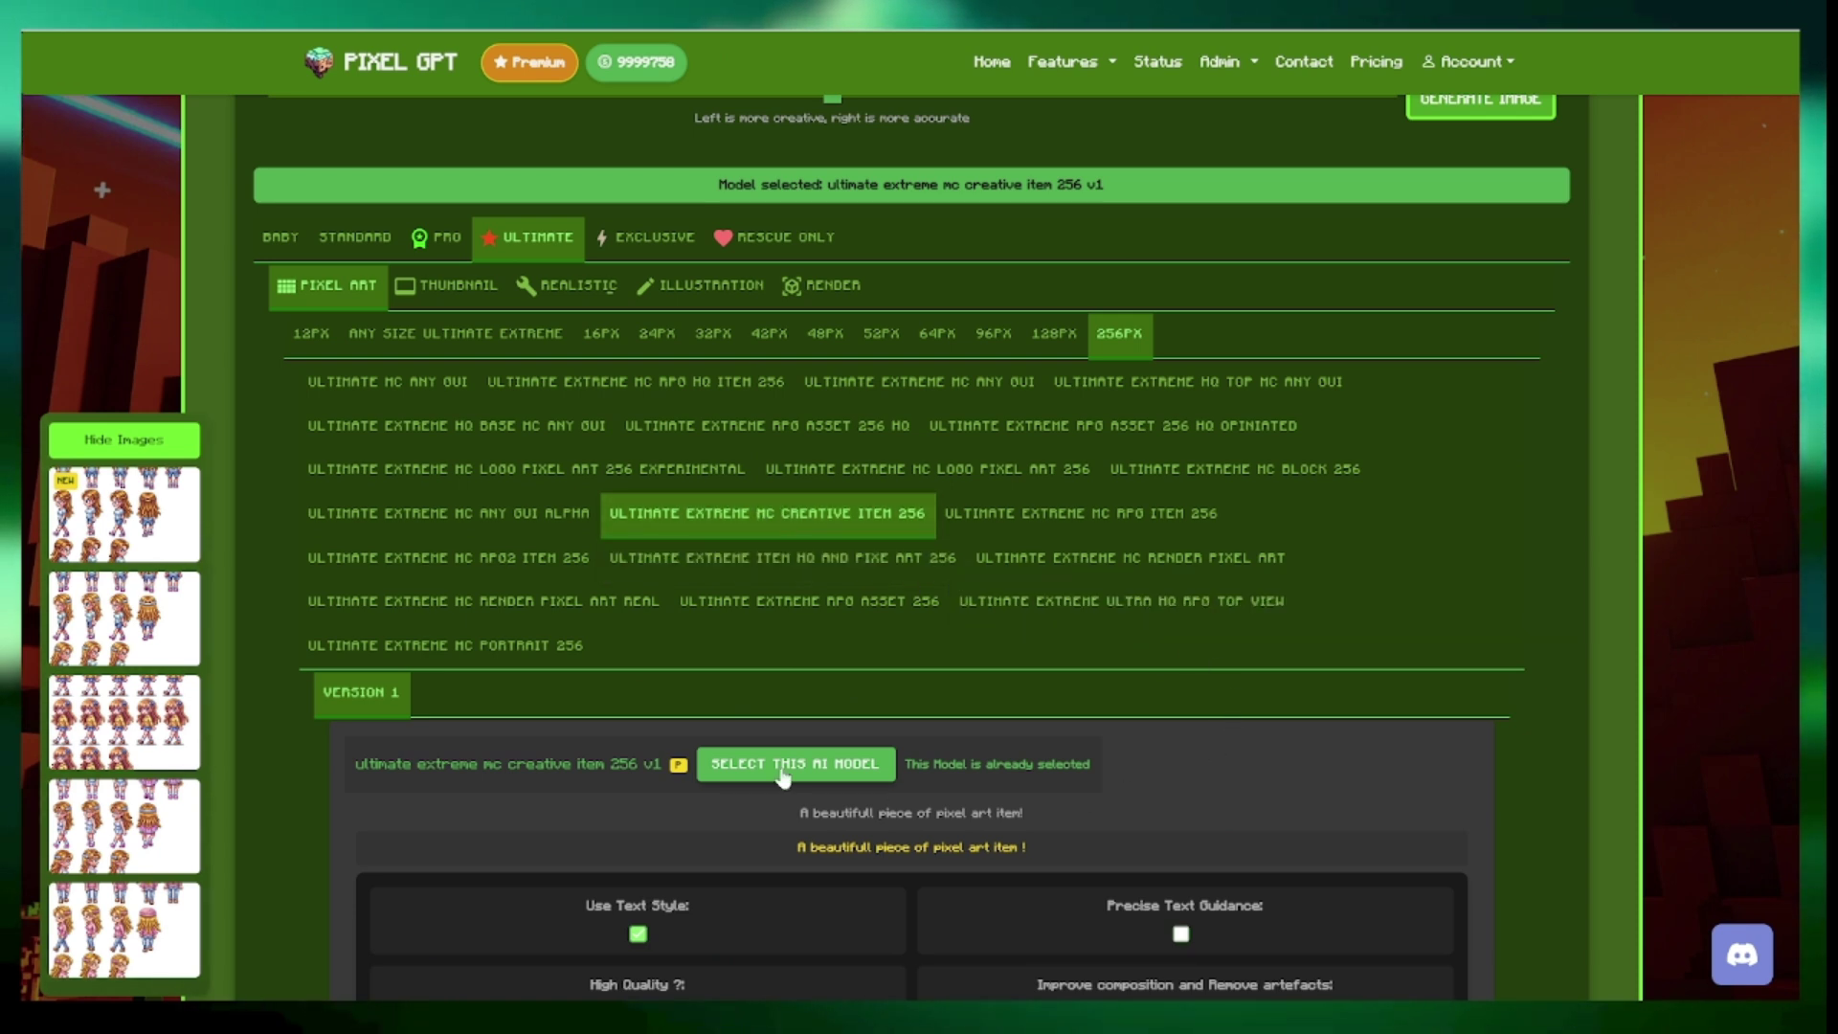
left_click(763, 761)
scroll(1241, 640, "down", 8)
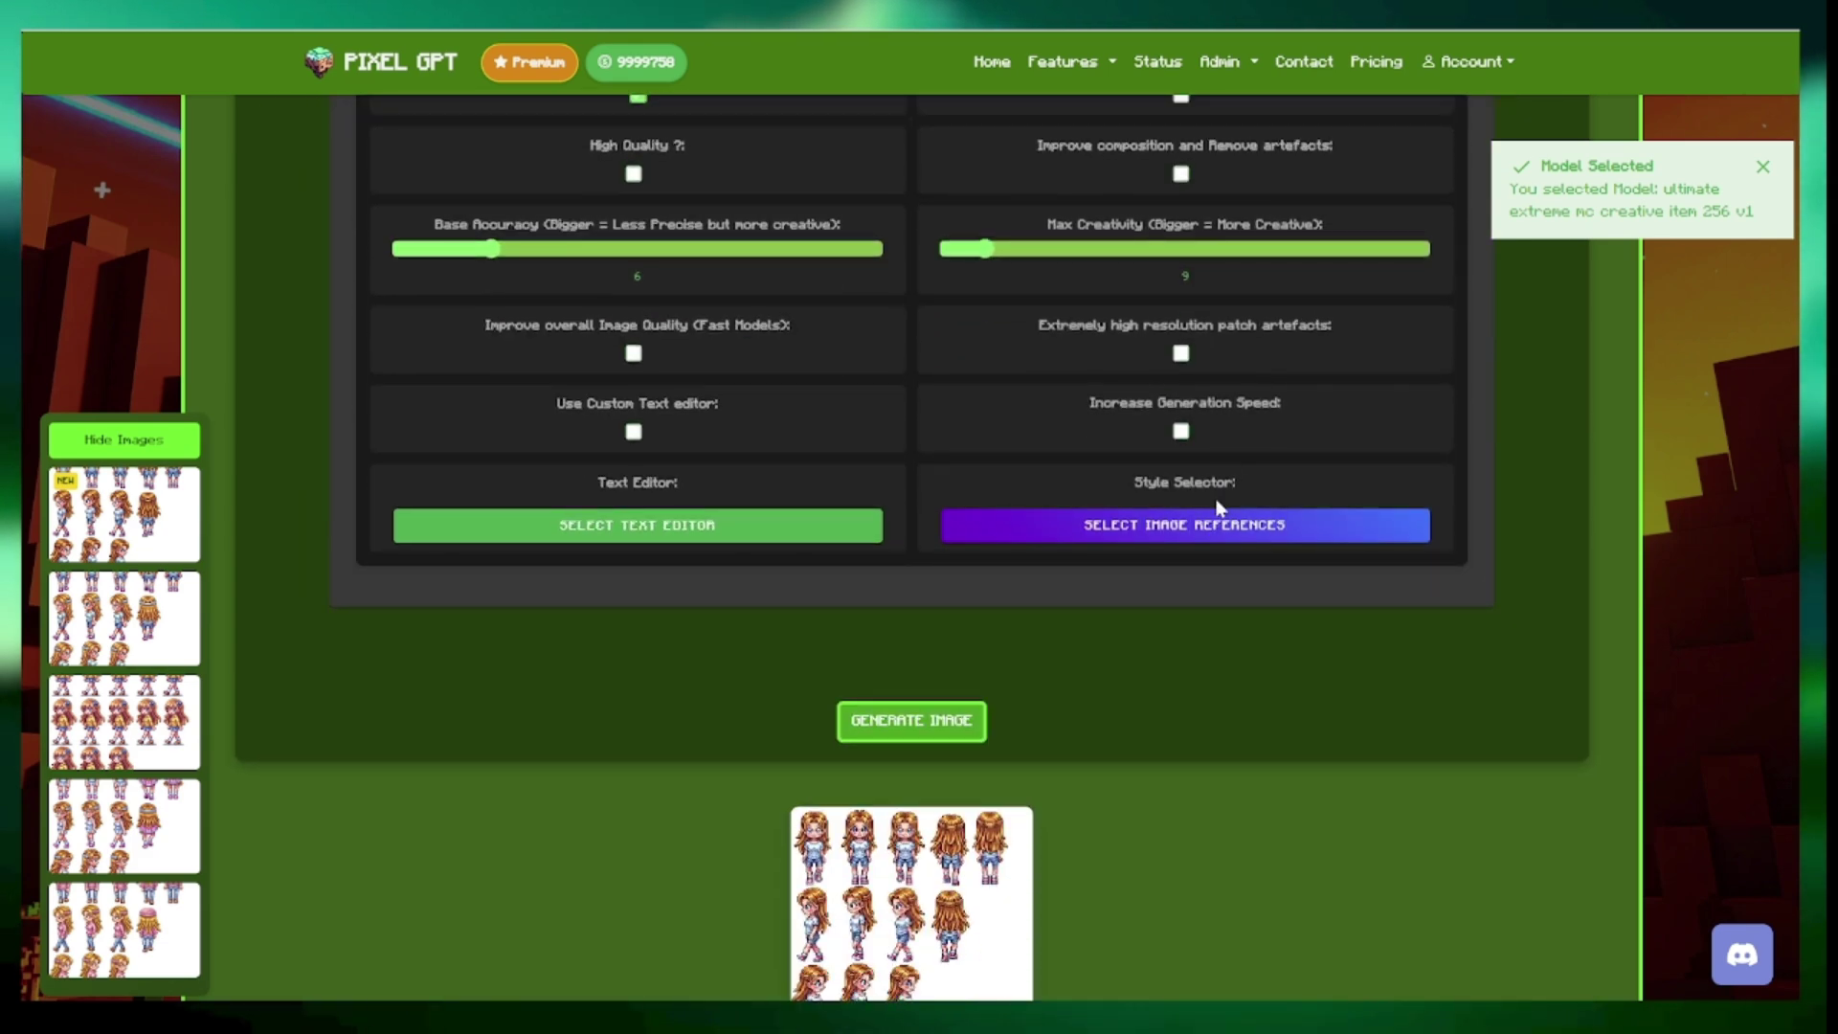
left_click(1162, 541)
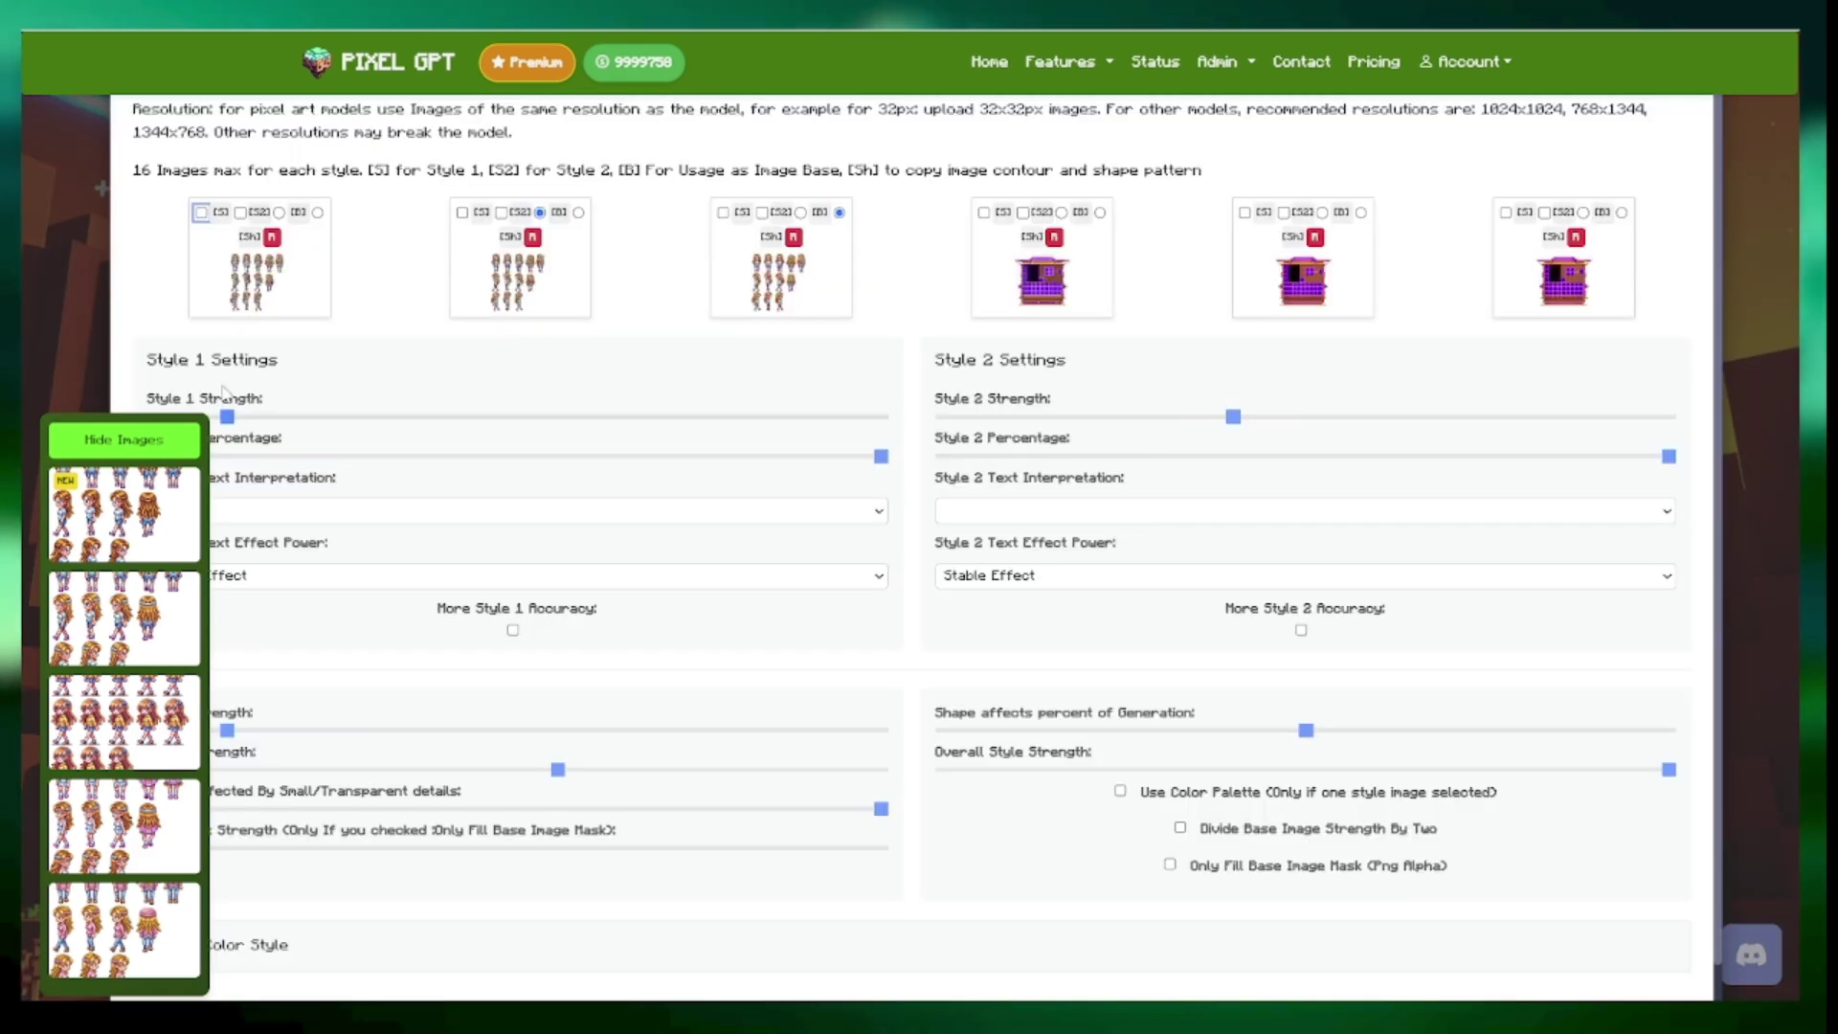
left_click(134, 448)
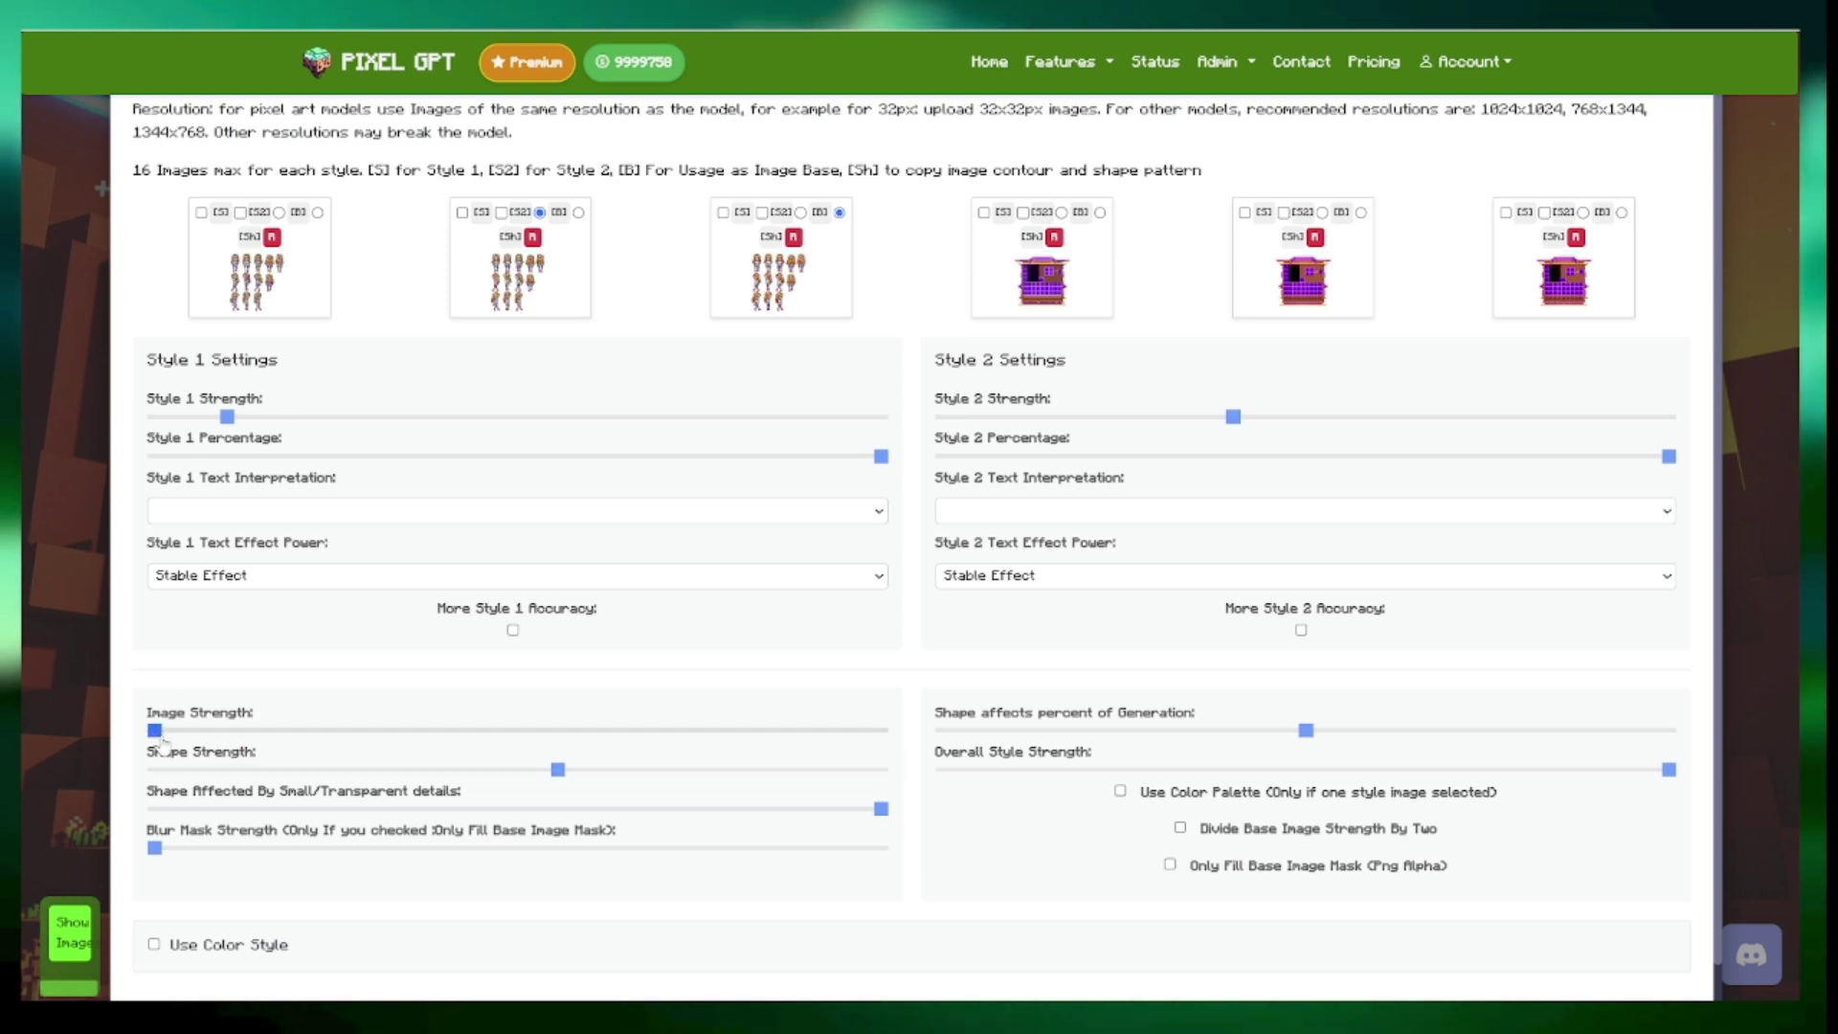
left_click_drag(214, 740, 148, 742)
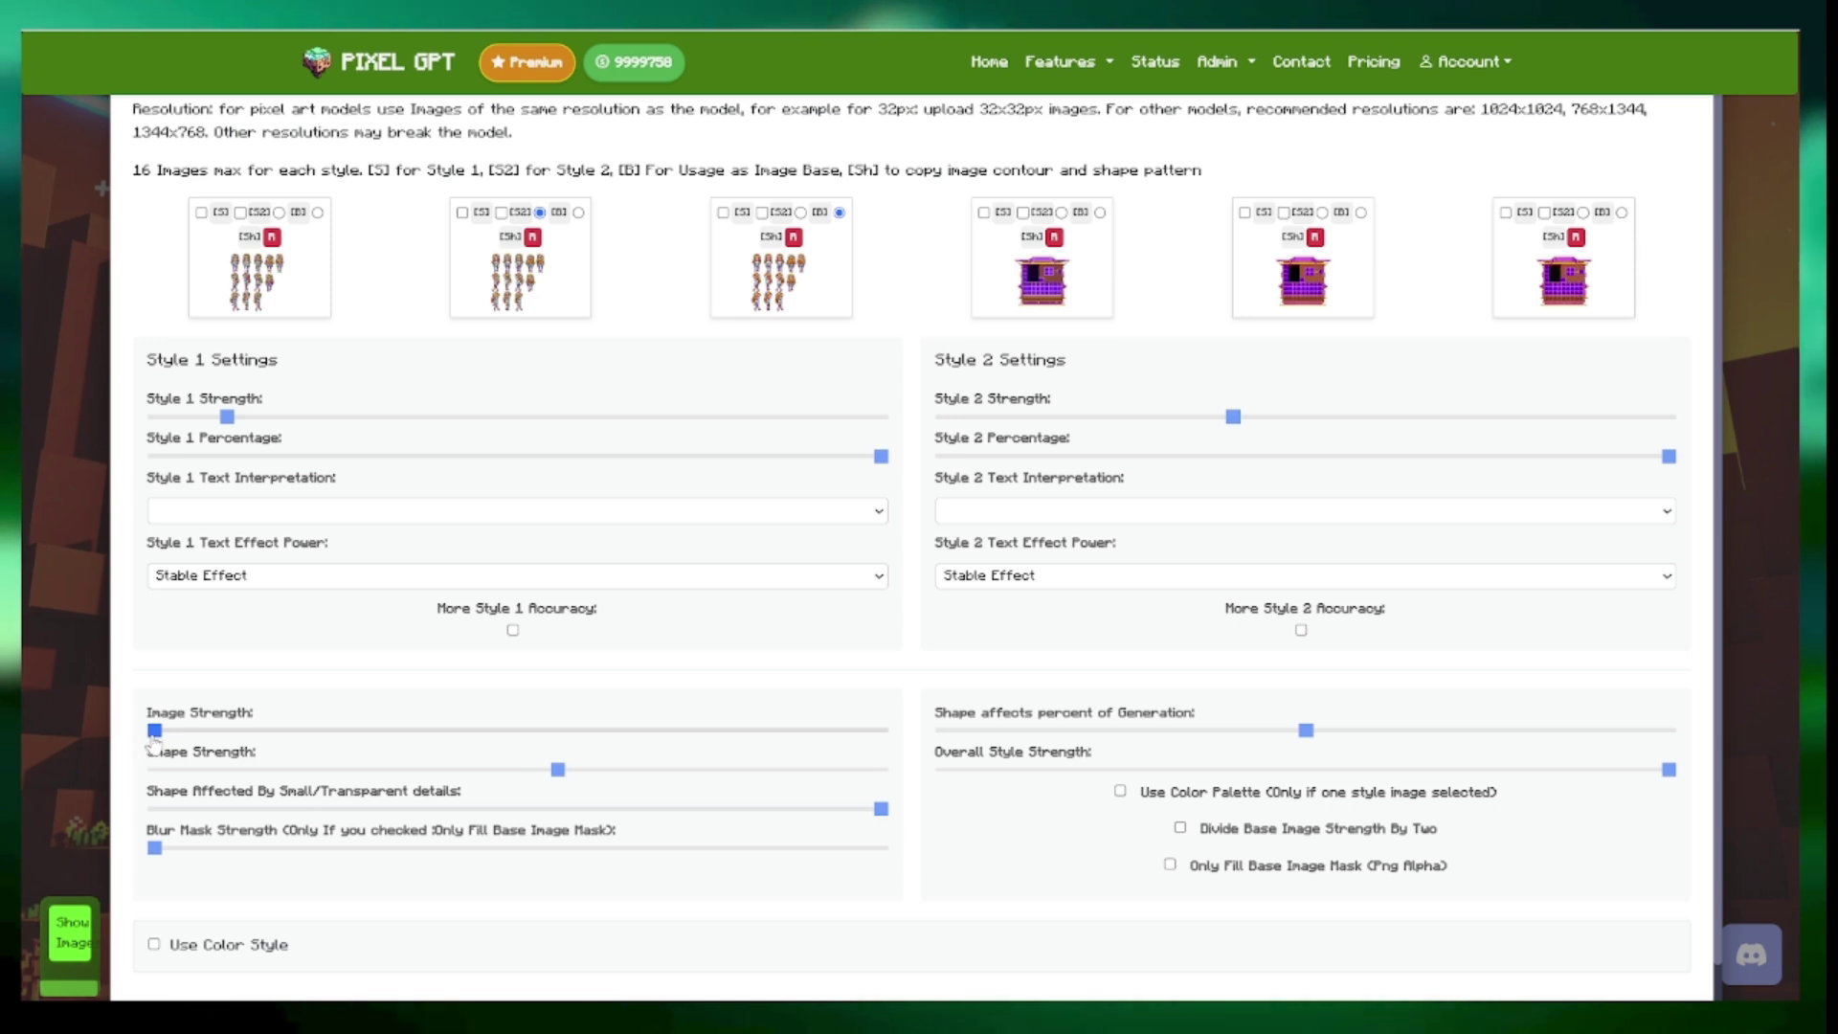
left_click_drag(156, 742, 210, 739)
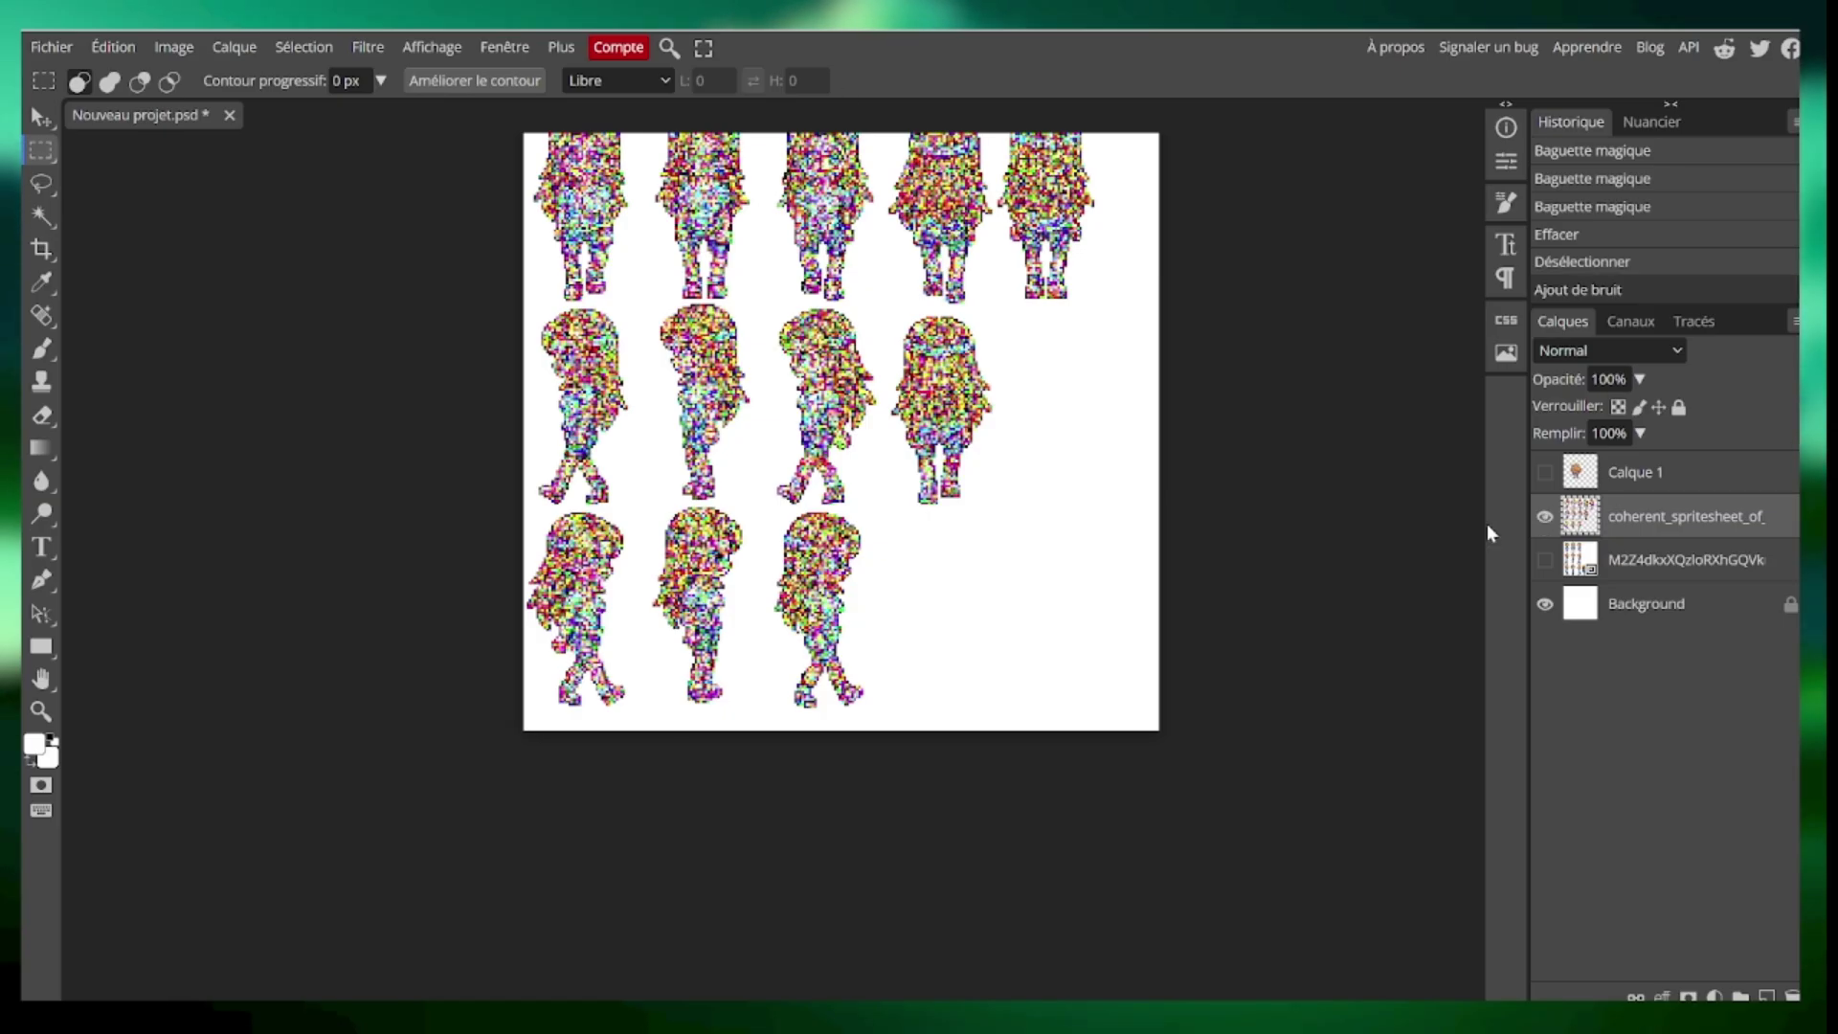
- Undo the noise in Photopea and mark the first spritesheet upload as the [B] image base
key("ctrl+z")
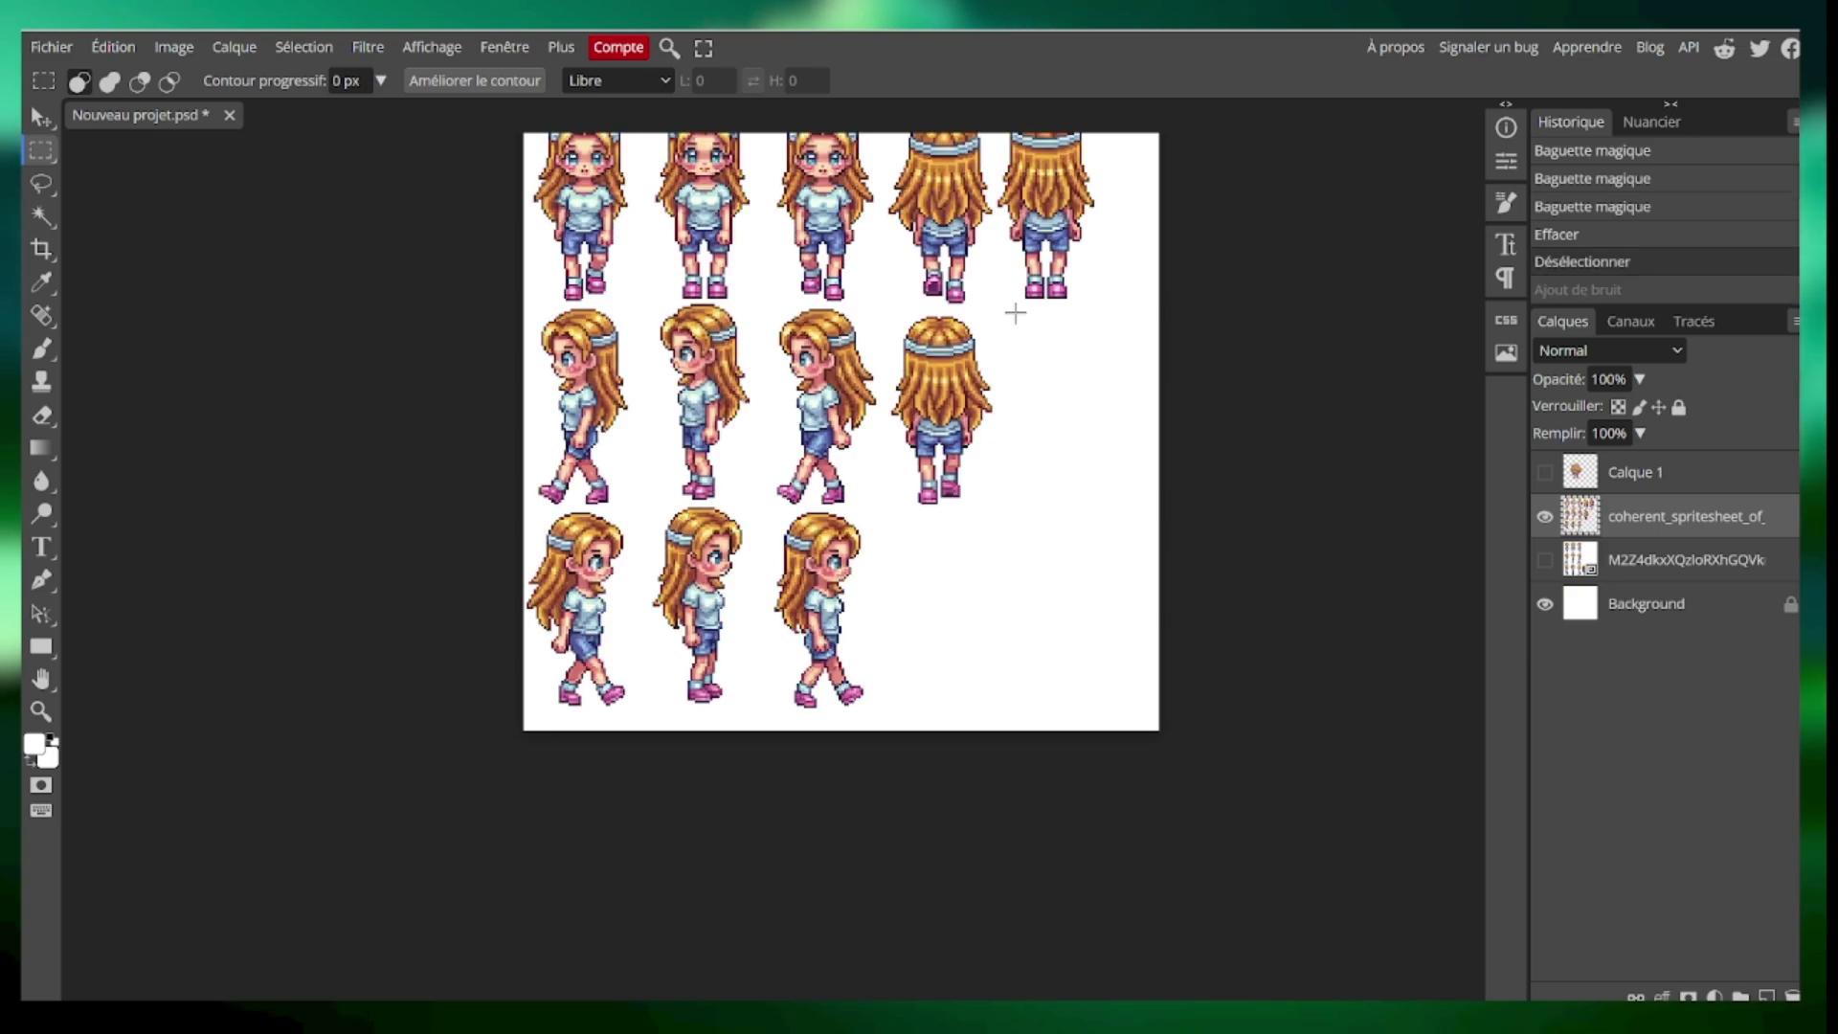
left_click_drag(833, 232, 894, 720)
key("ctrl+z")
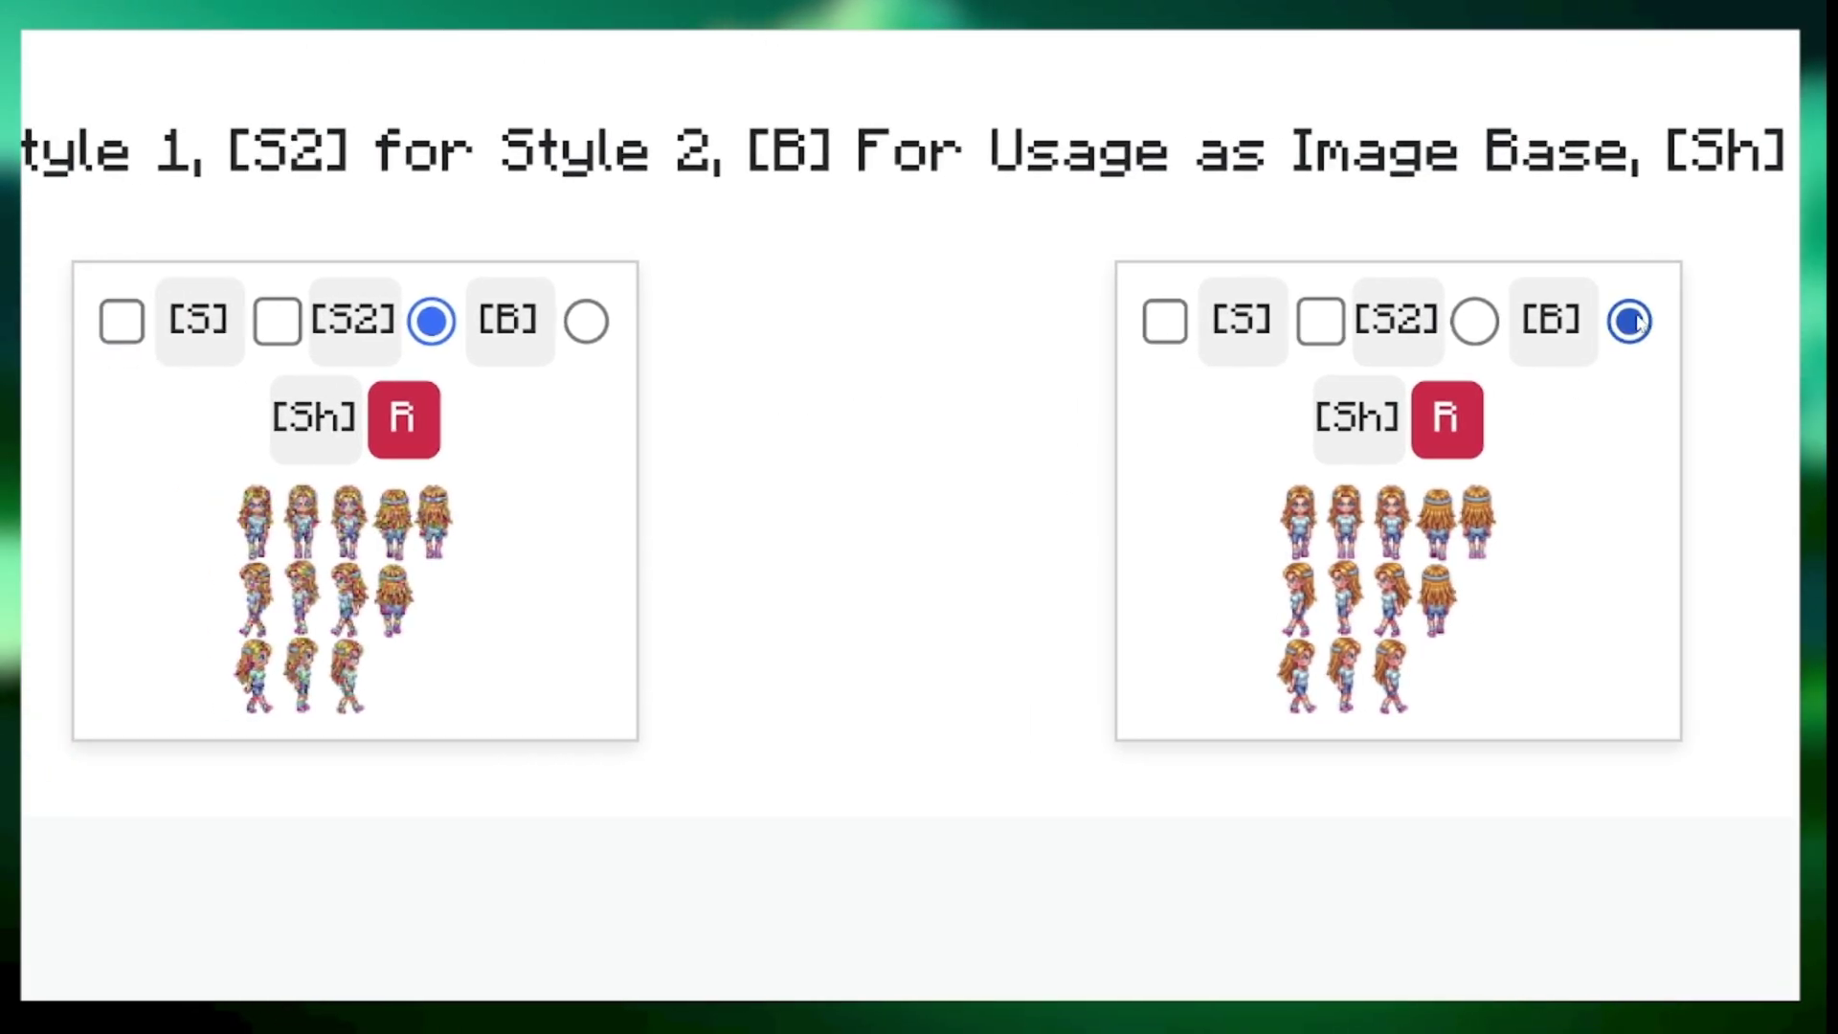
triple_click(1340, 418)
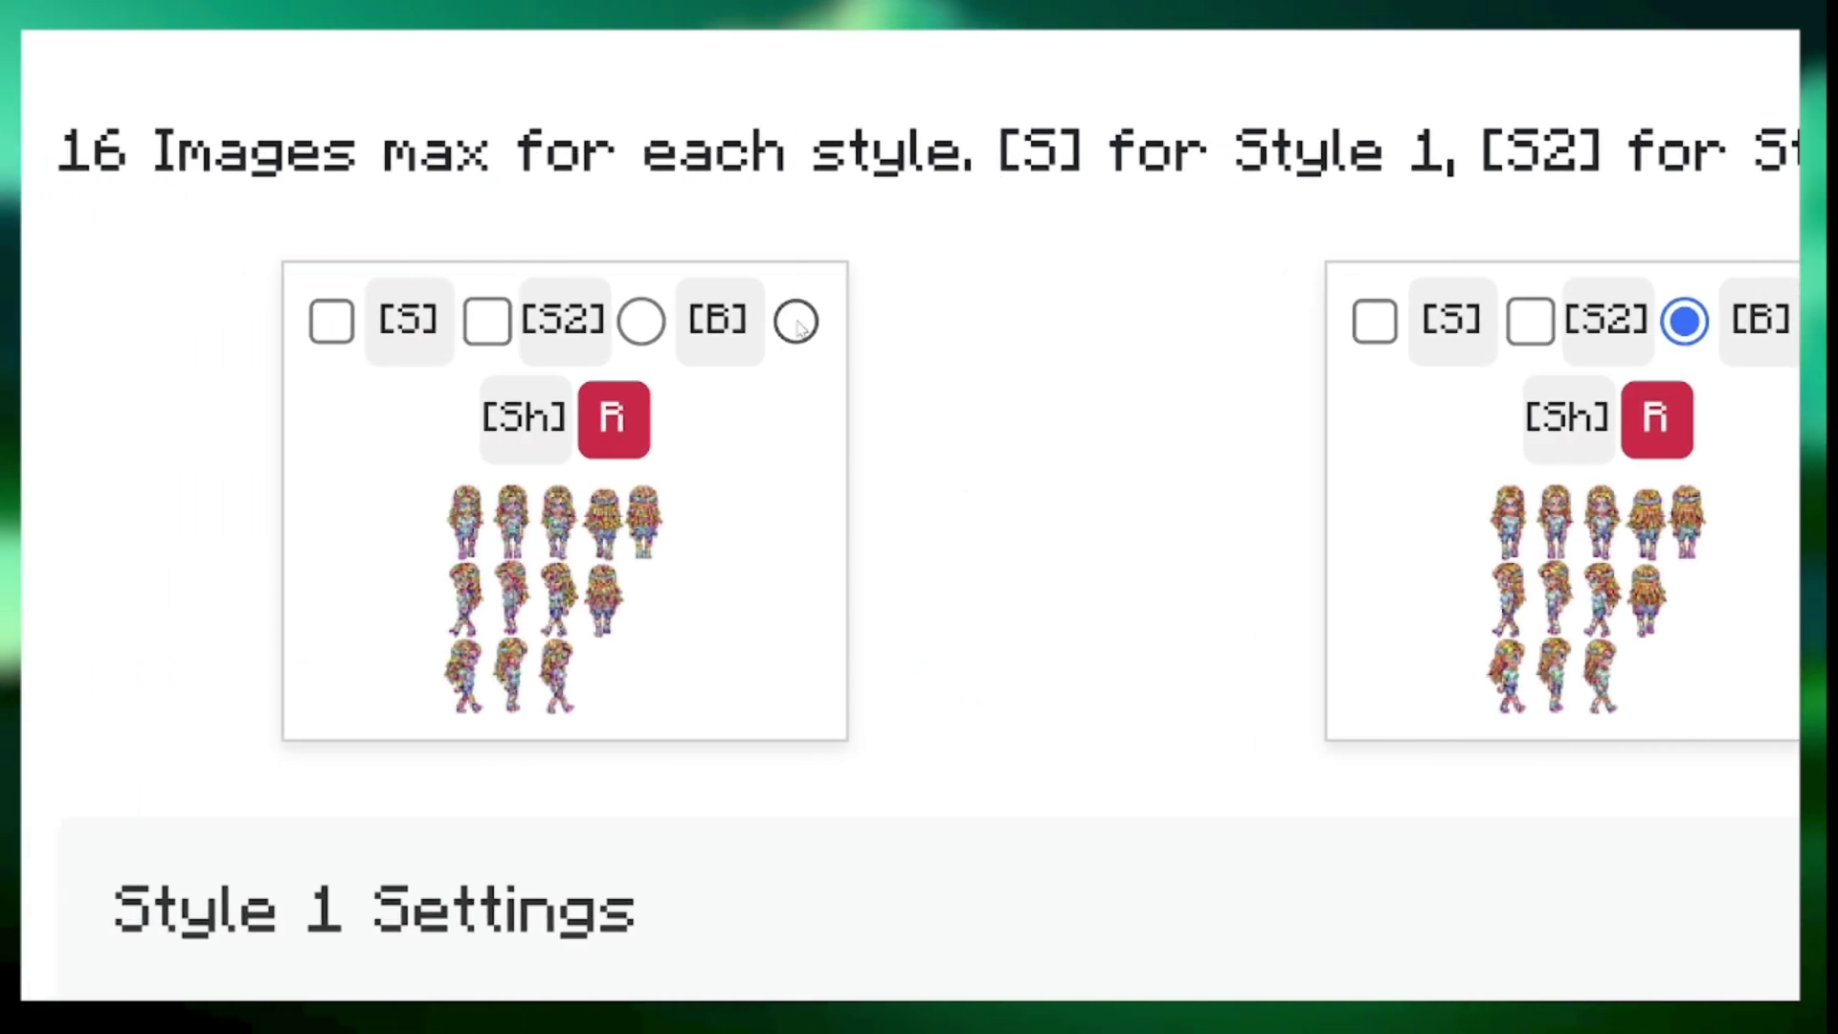
left_click(549, 320)
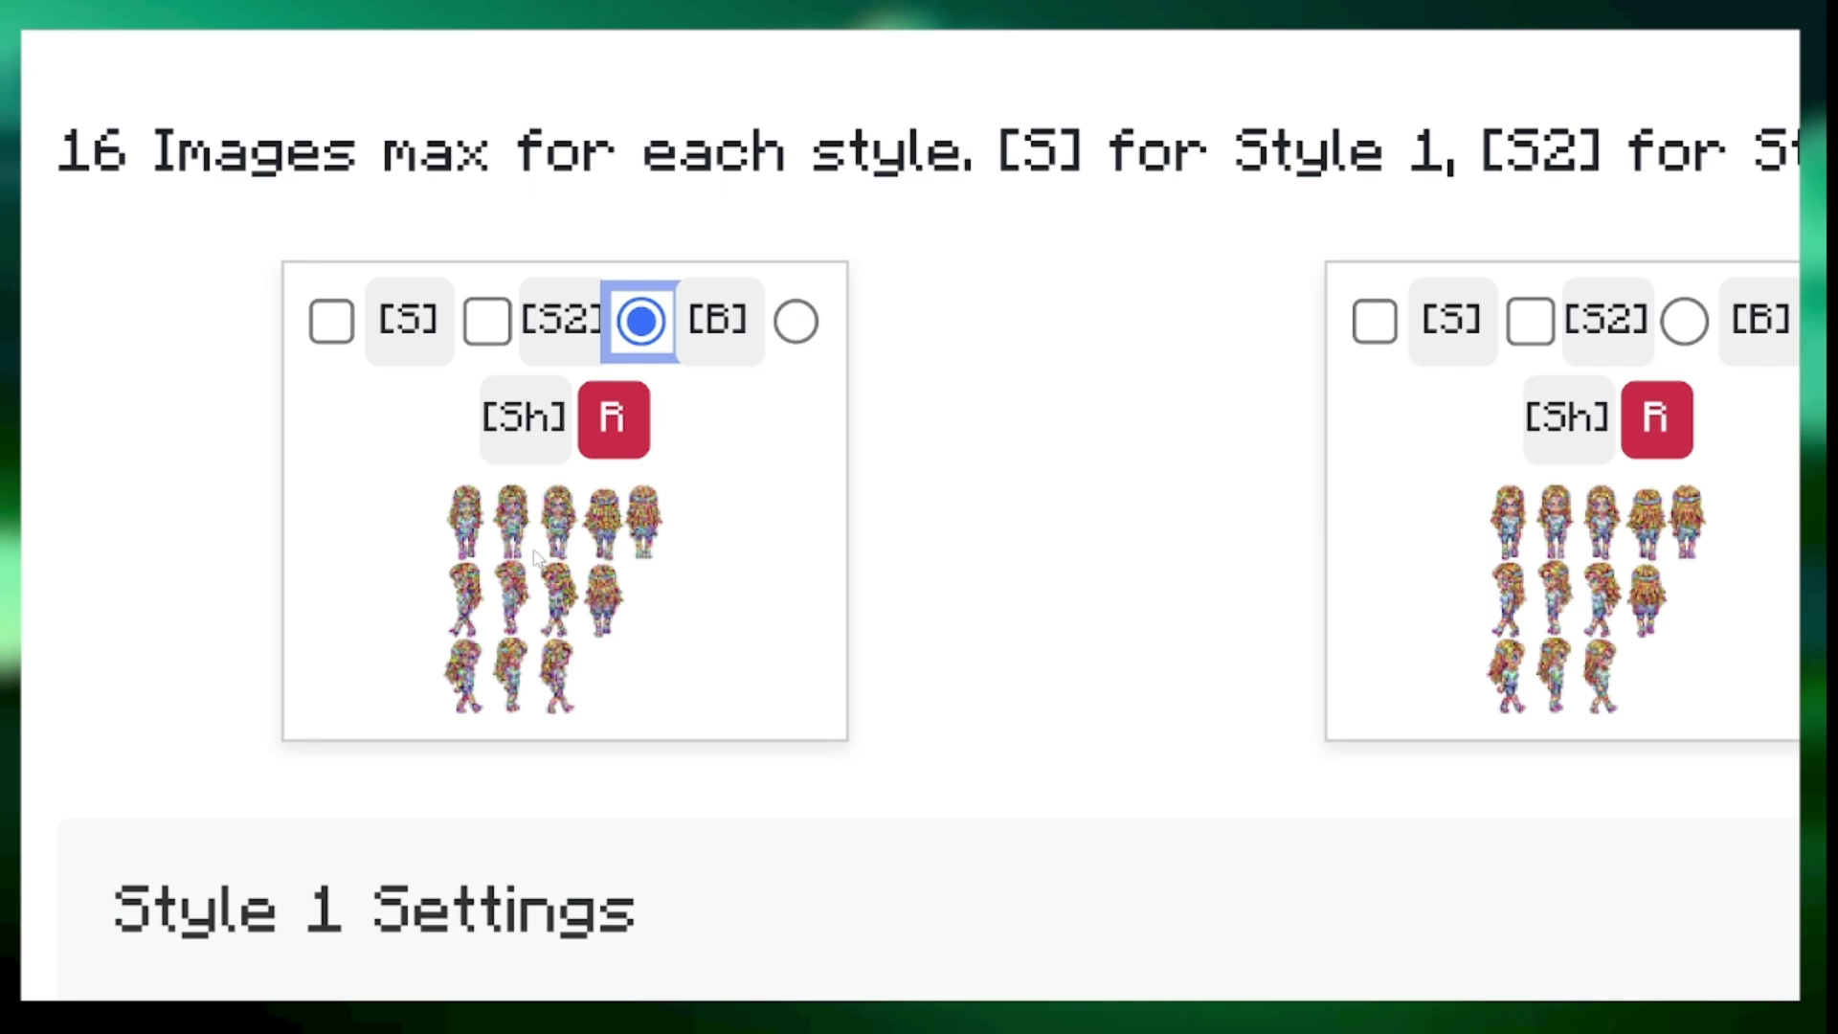
left_click(573, 622)
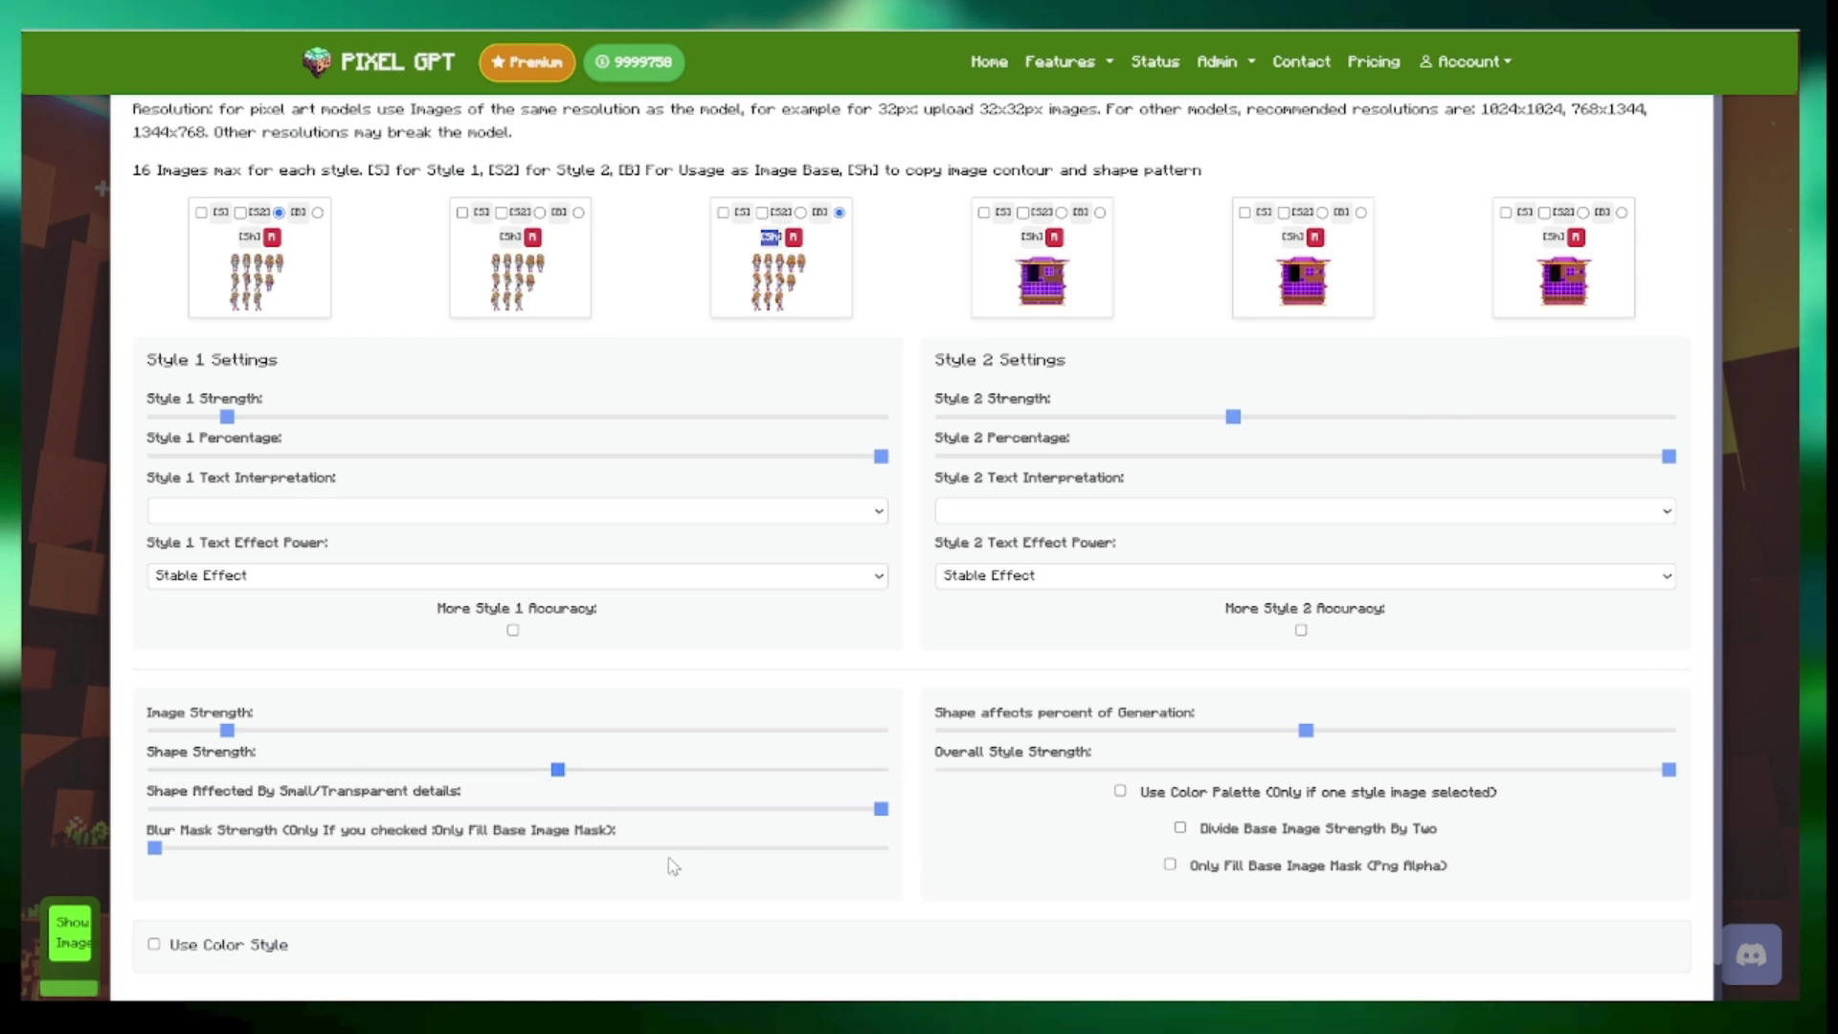
- Raise the Shape affects percent slider, apply the selections, and return to the prompt box
scroll(510, 713, "down", 1)
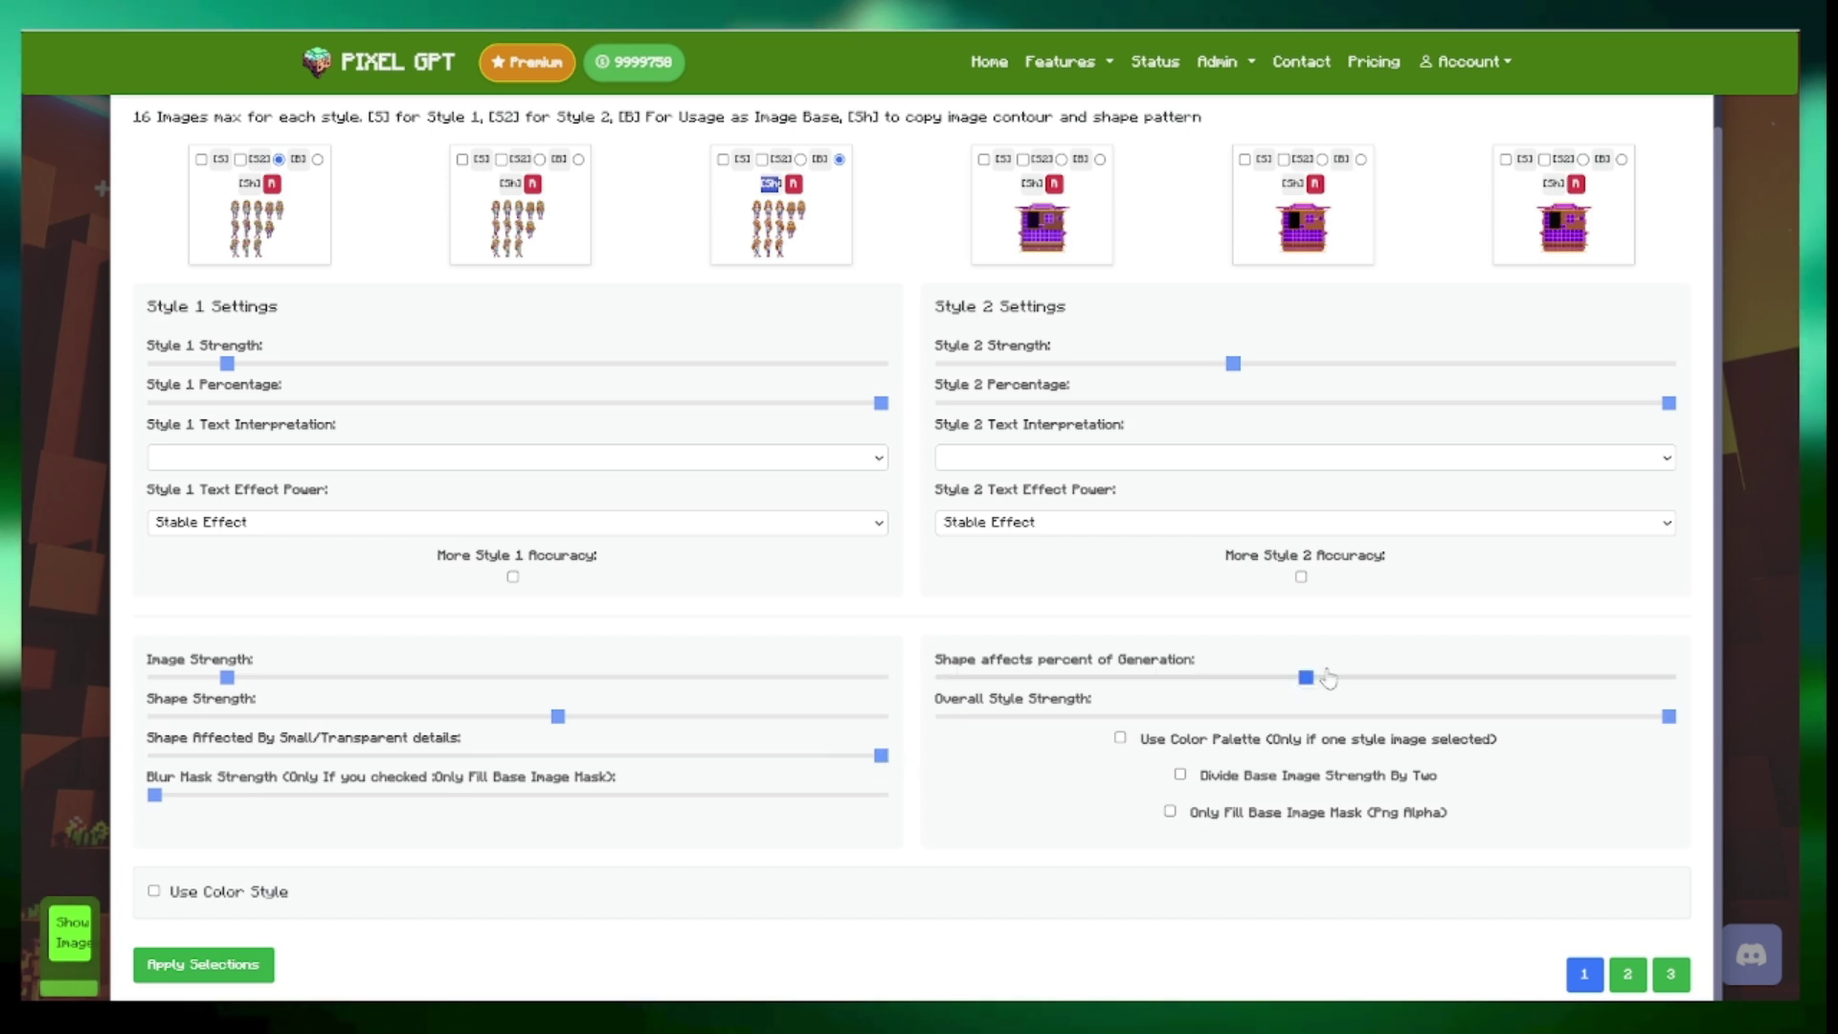
scroll(1317, 685, "up", 1)
scroll(1308, 693, "down", 1)
mouse_move(1306, 678)
left_mouse_down()
mouse_move(1449, 678)
mouse_move(1308, 680)
left_mouse_up()
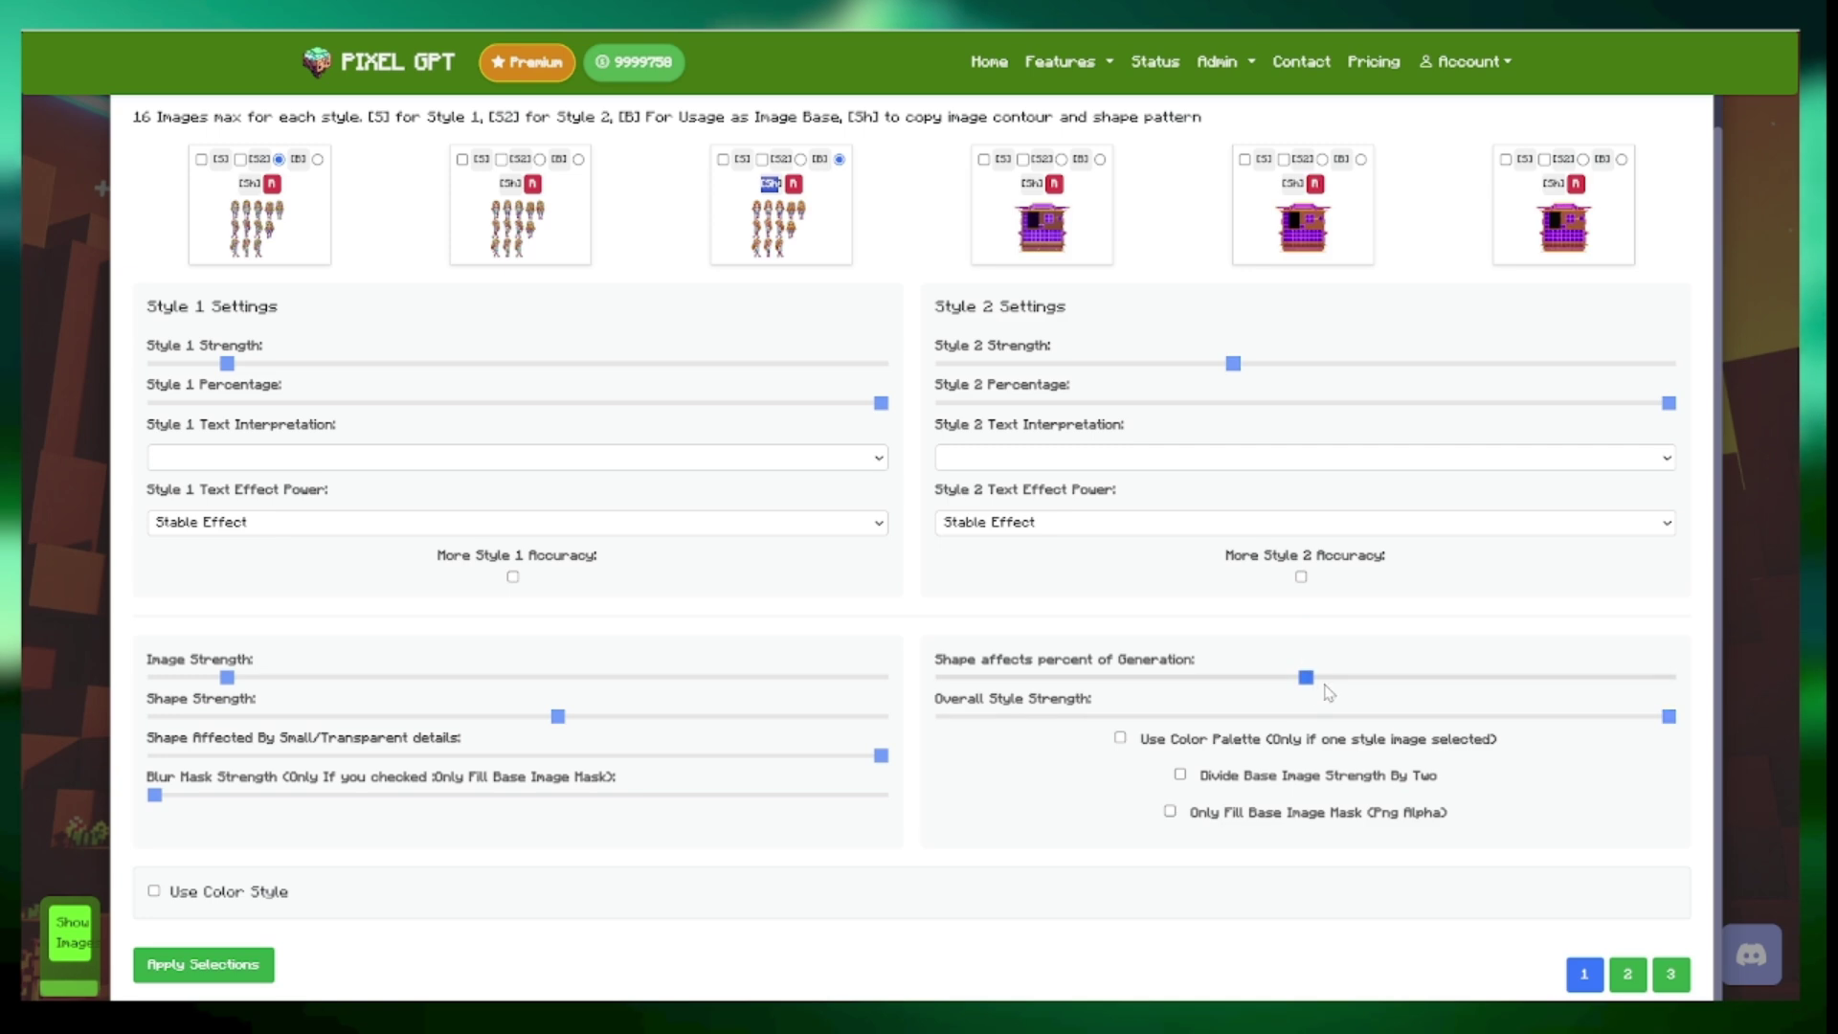
left_click(208, 969)
scroll(609, 790, "up", 15)
scroll(609, 789, "up", 2)
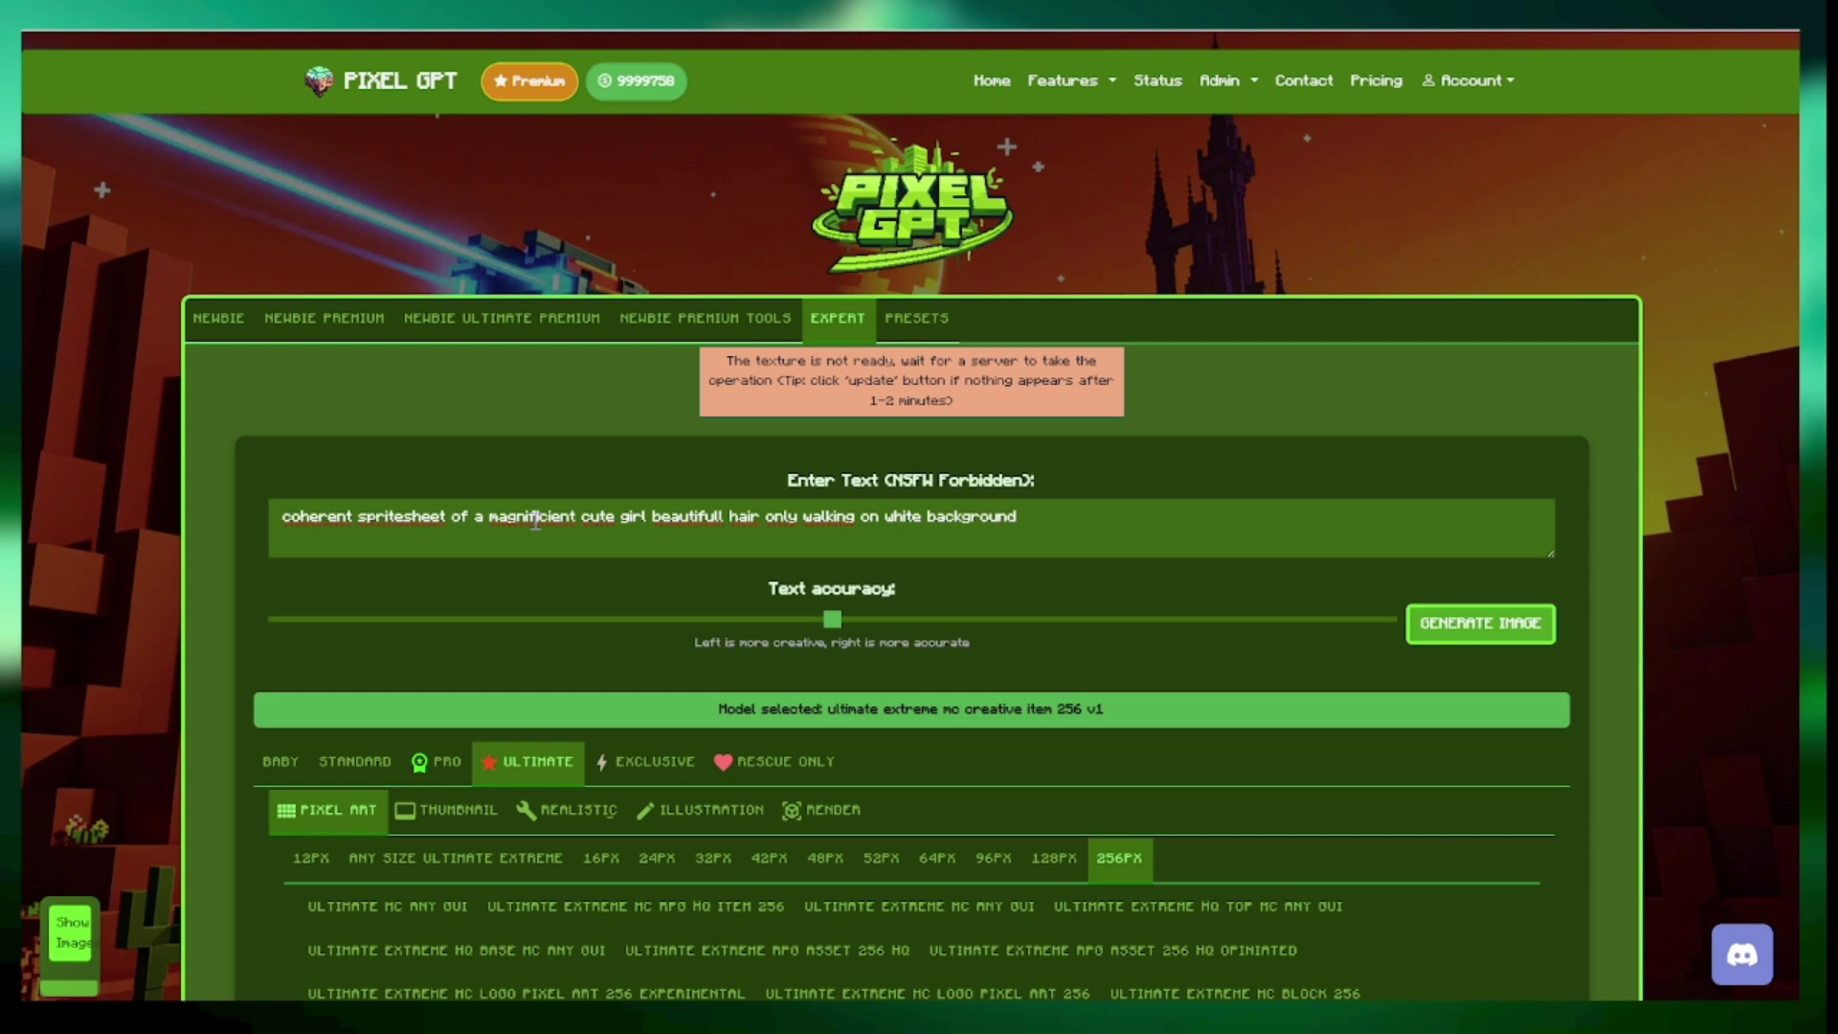
scroll(538, 524, "down", 8)
scroll(540, 532, "up", 3)
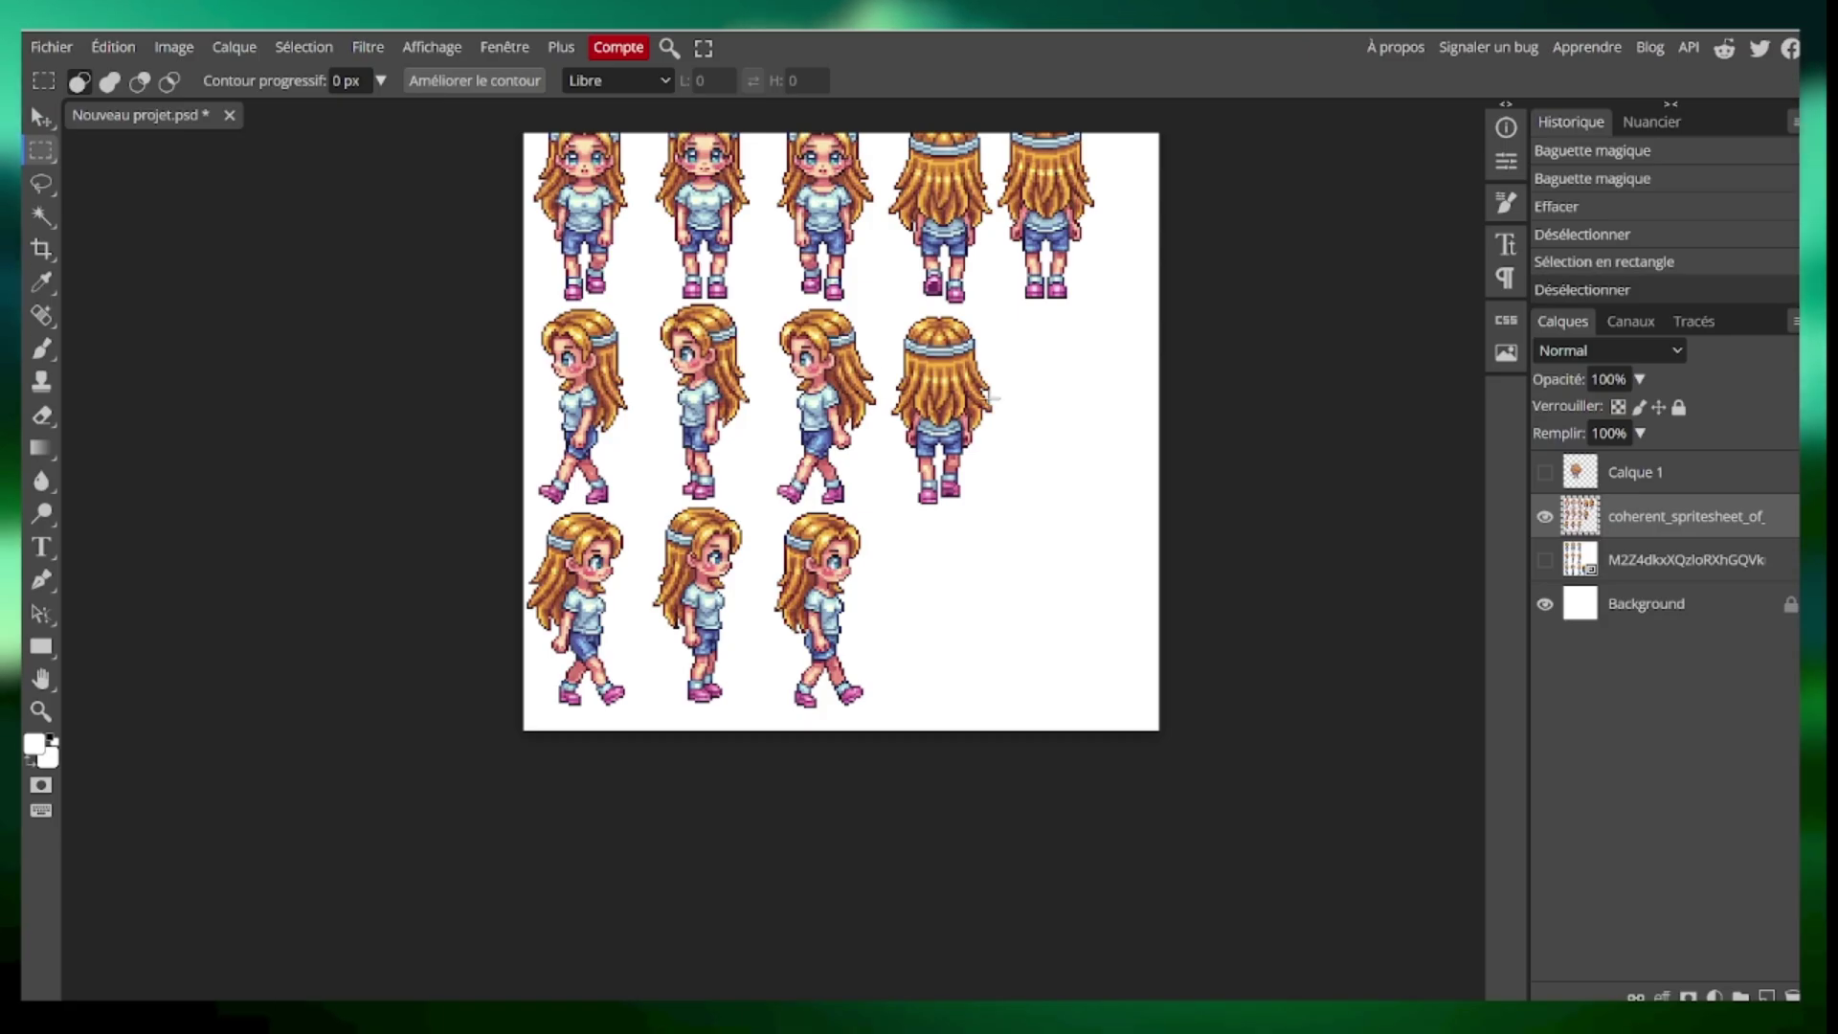
left_click_drag(1053, 318, 875, 659)
left_click(852, 678)
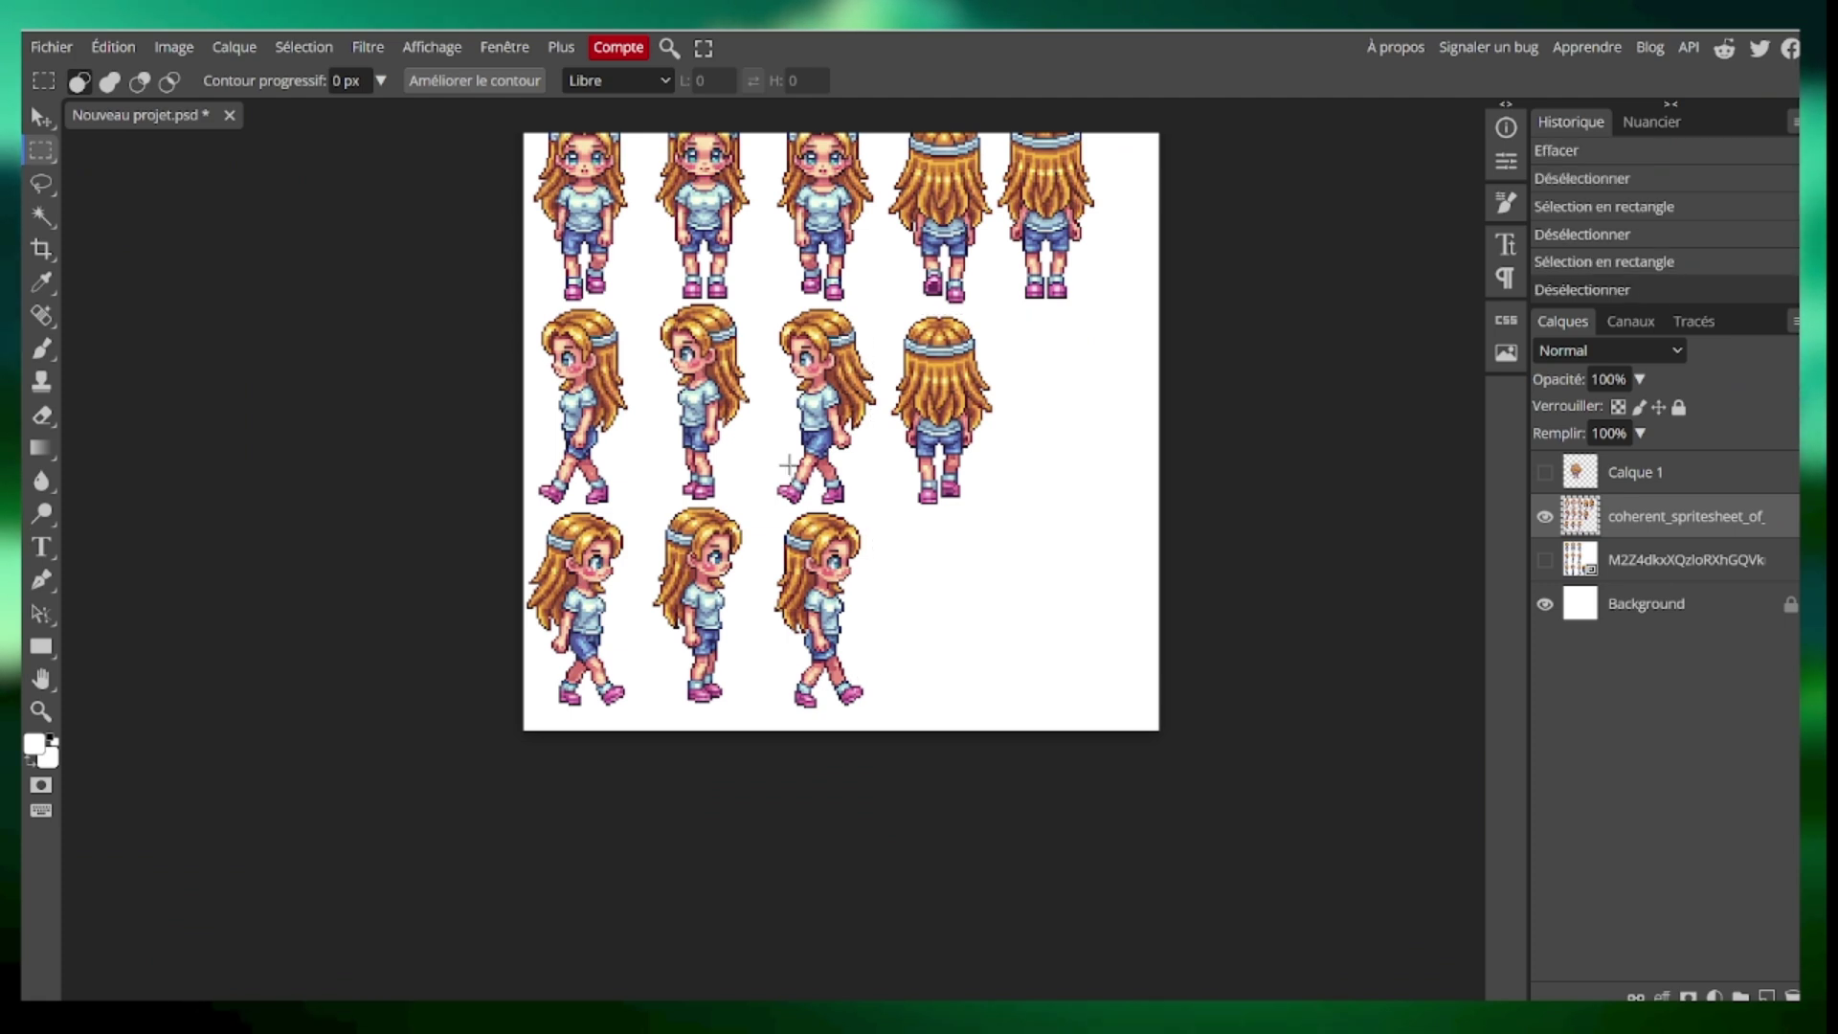
left_click_drag(795, 426, 826, 479)
left_click(912, 521)
scroll(911, 522, "down", 1)
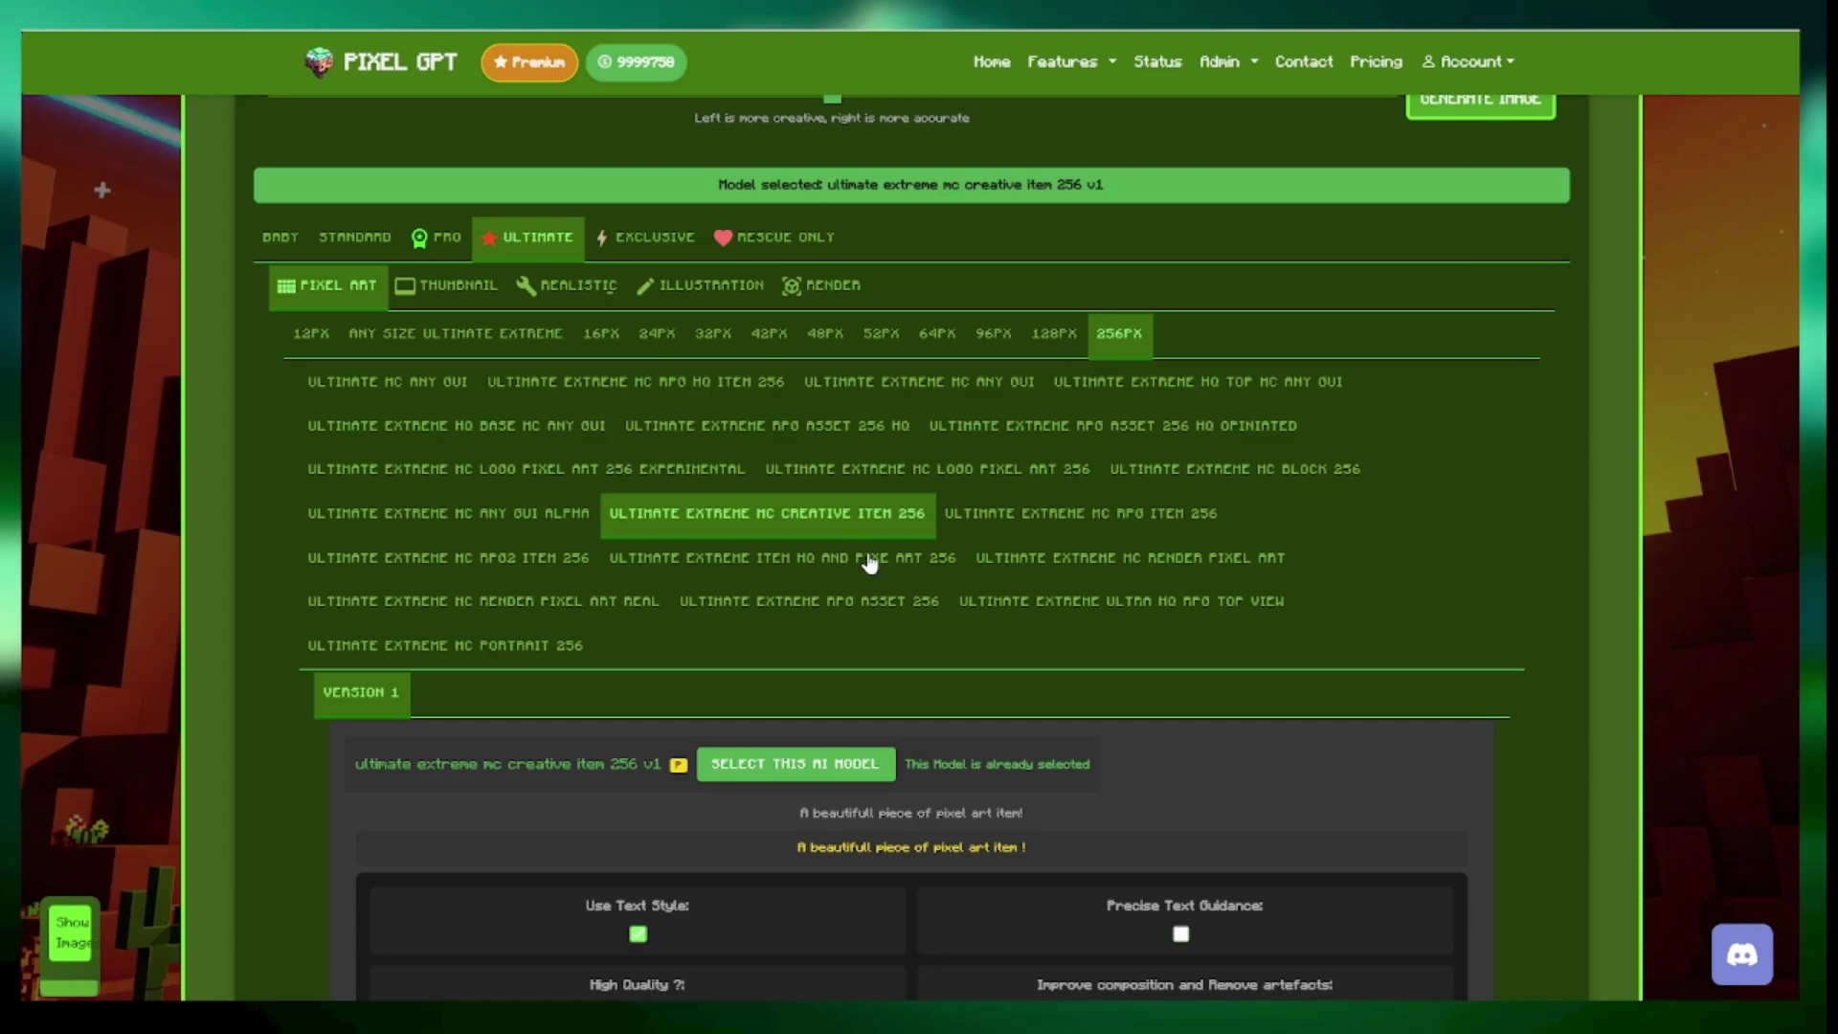
scroll(869, 563, "up", 5)
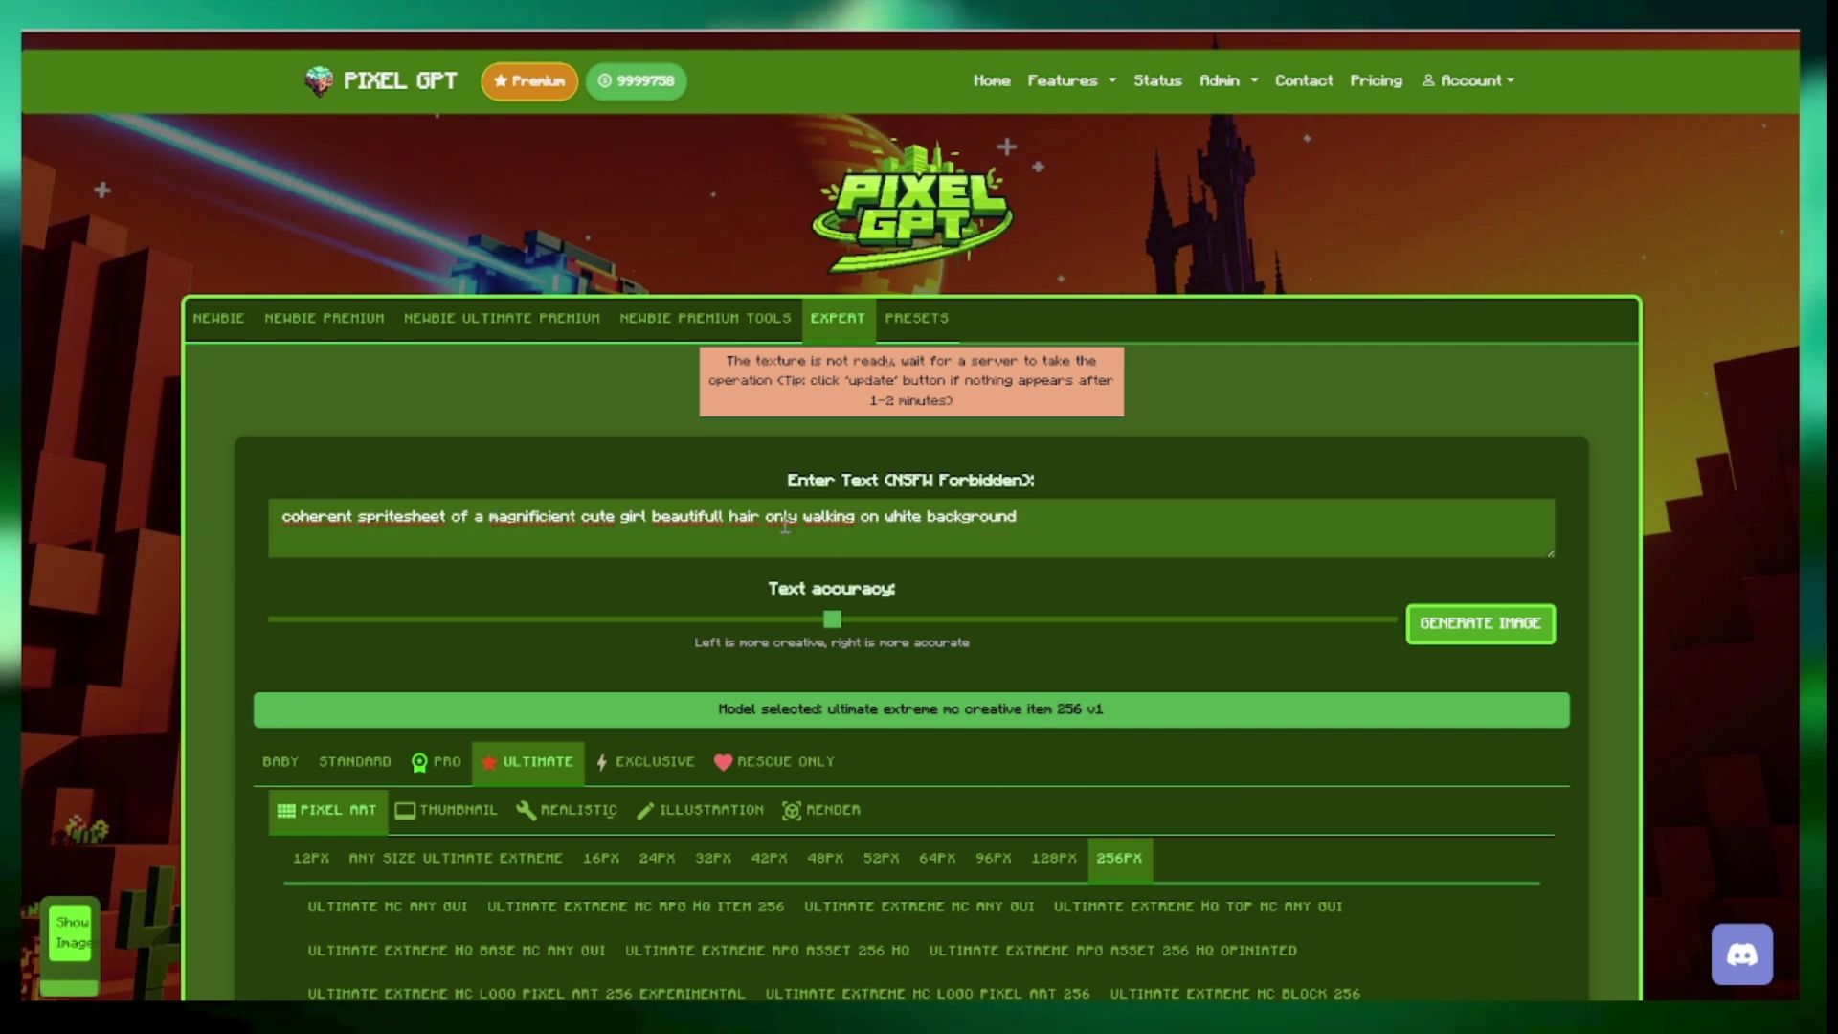
- Highlight various phrases in the walking-girl prompt to review its wording
left_click_drag(799, 517, 652, 518)
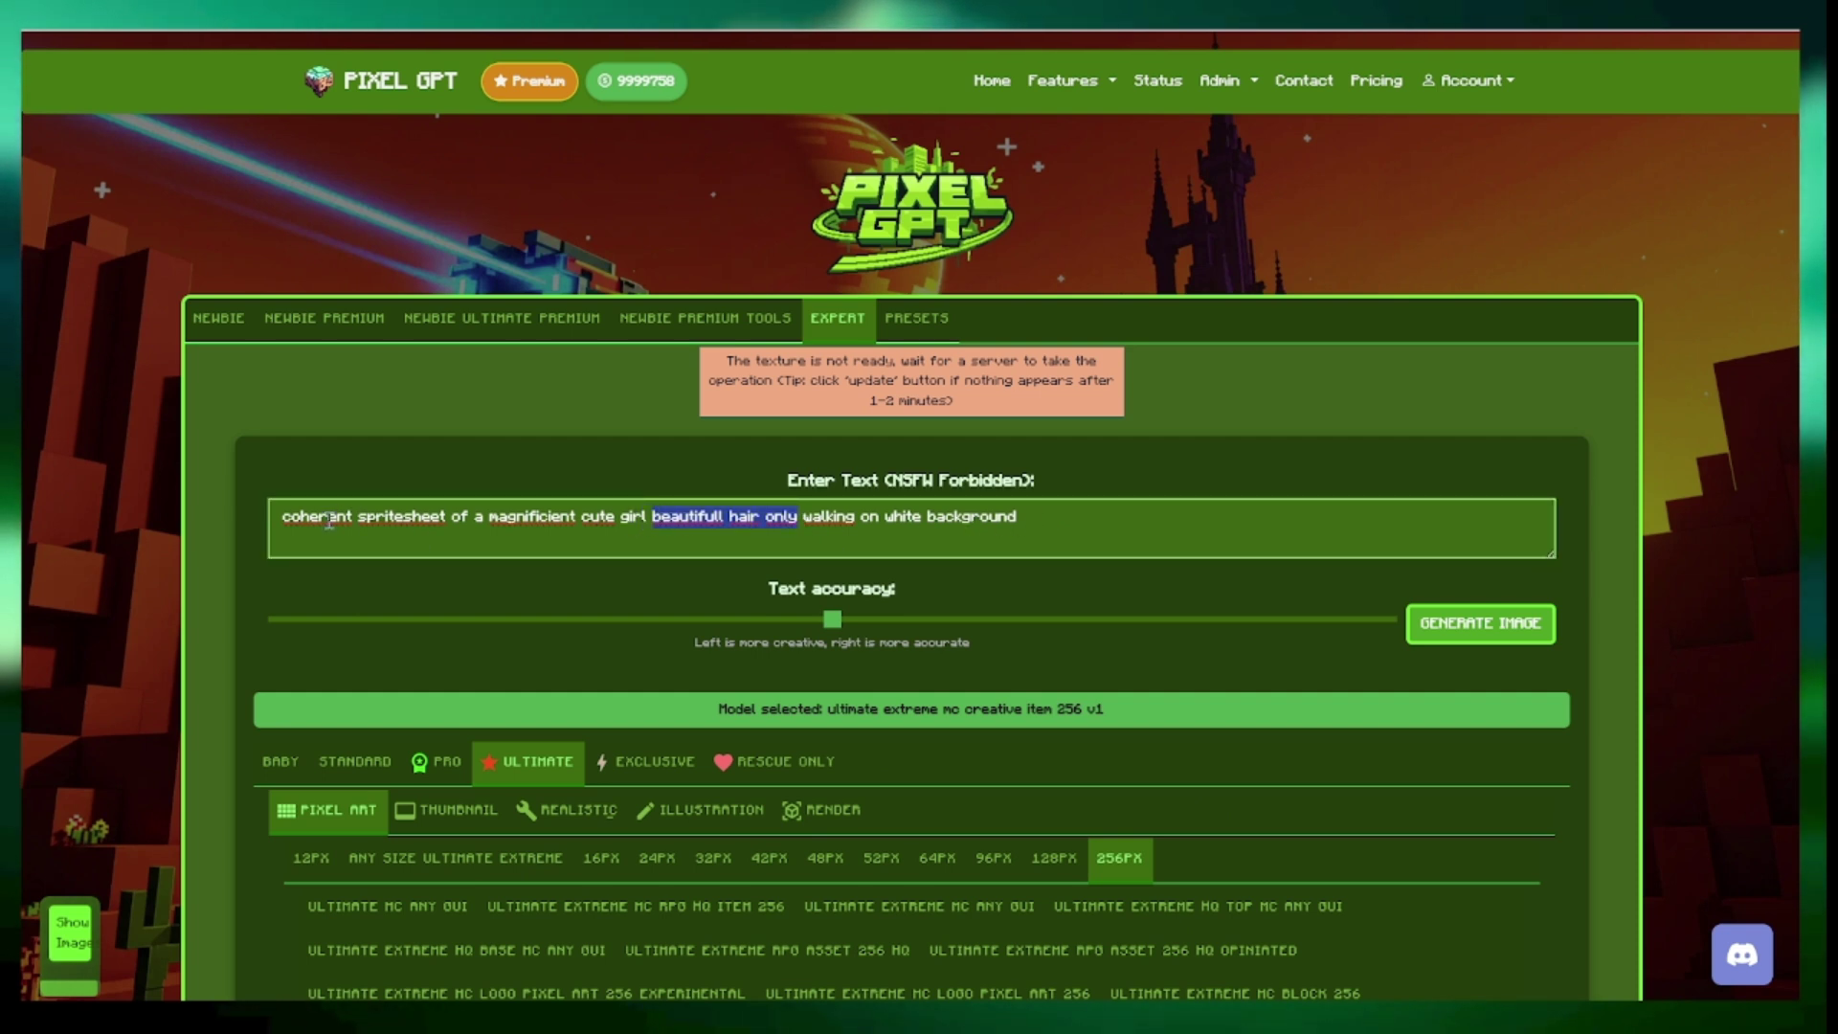
mouse_move(283, 521)
left_mouse_down()
mouse_move(442, 524)
mouse_move(281, 524)
left_mouse_up()
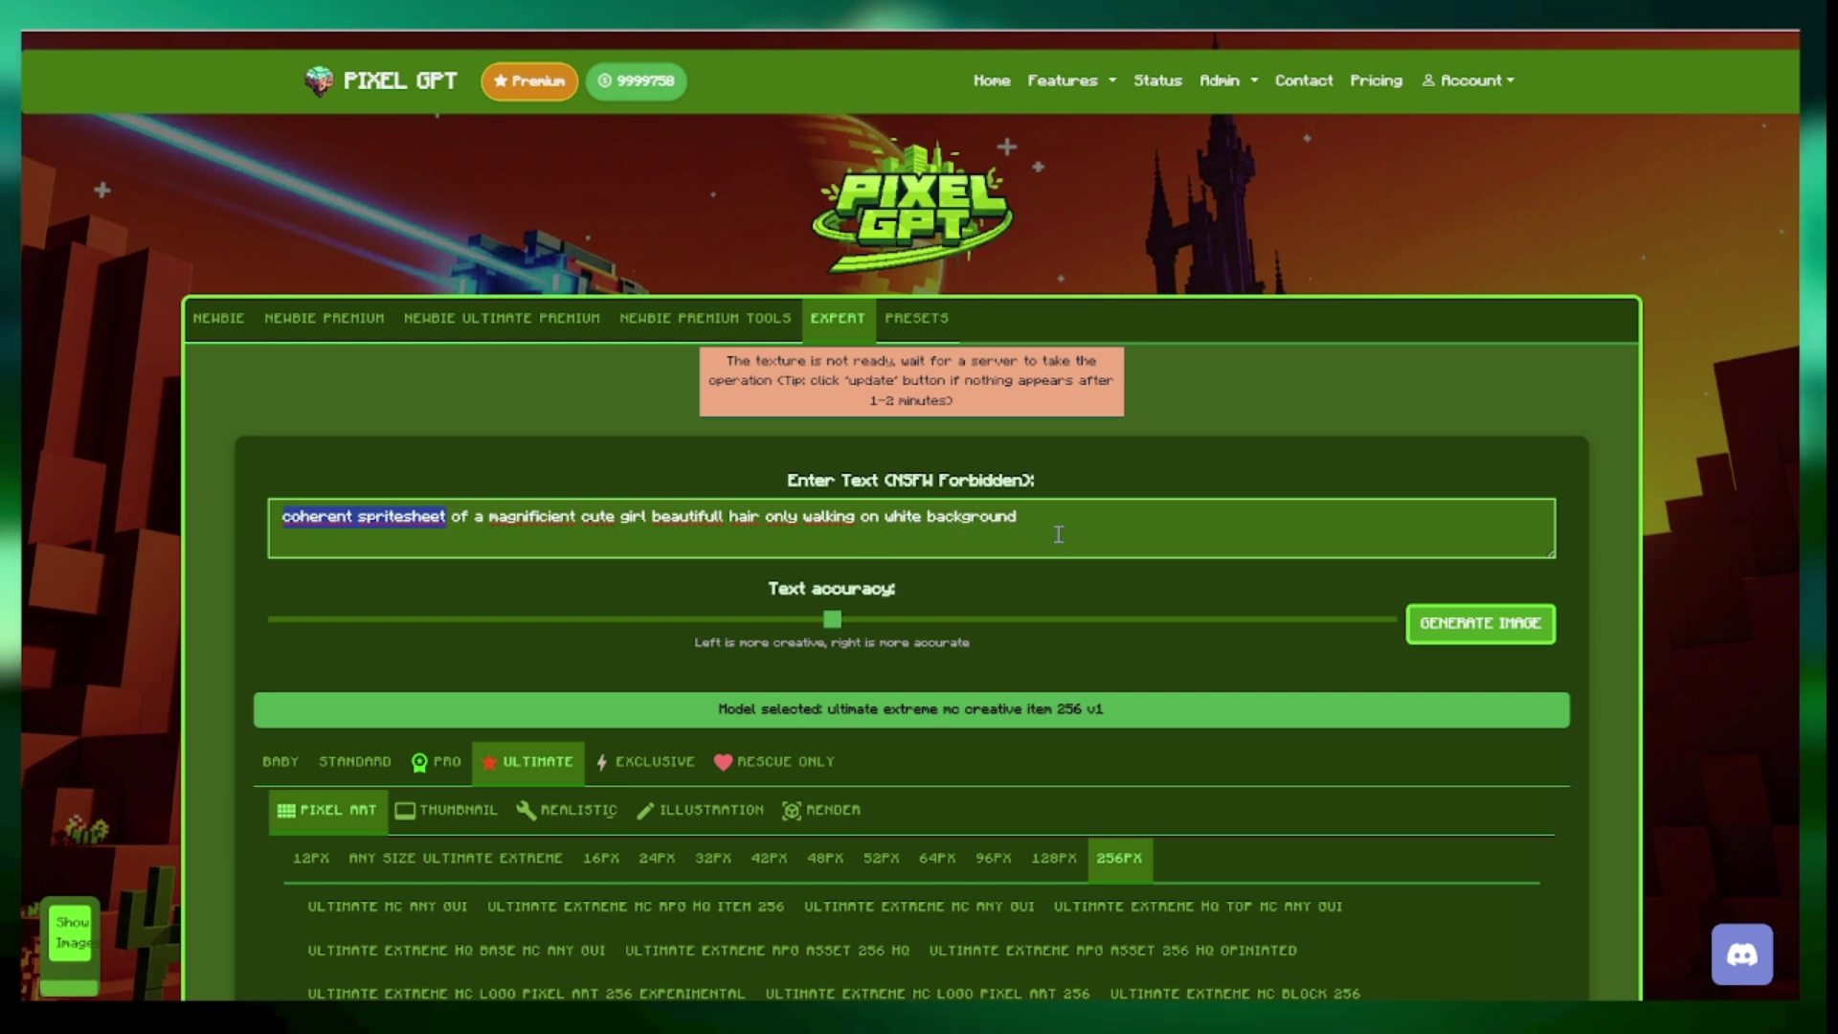
left_click_drag(764, 518, 859, 517)
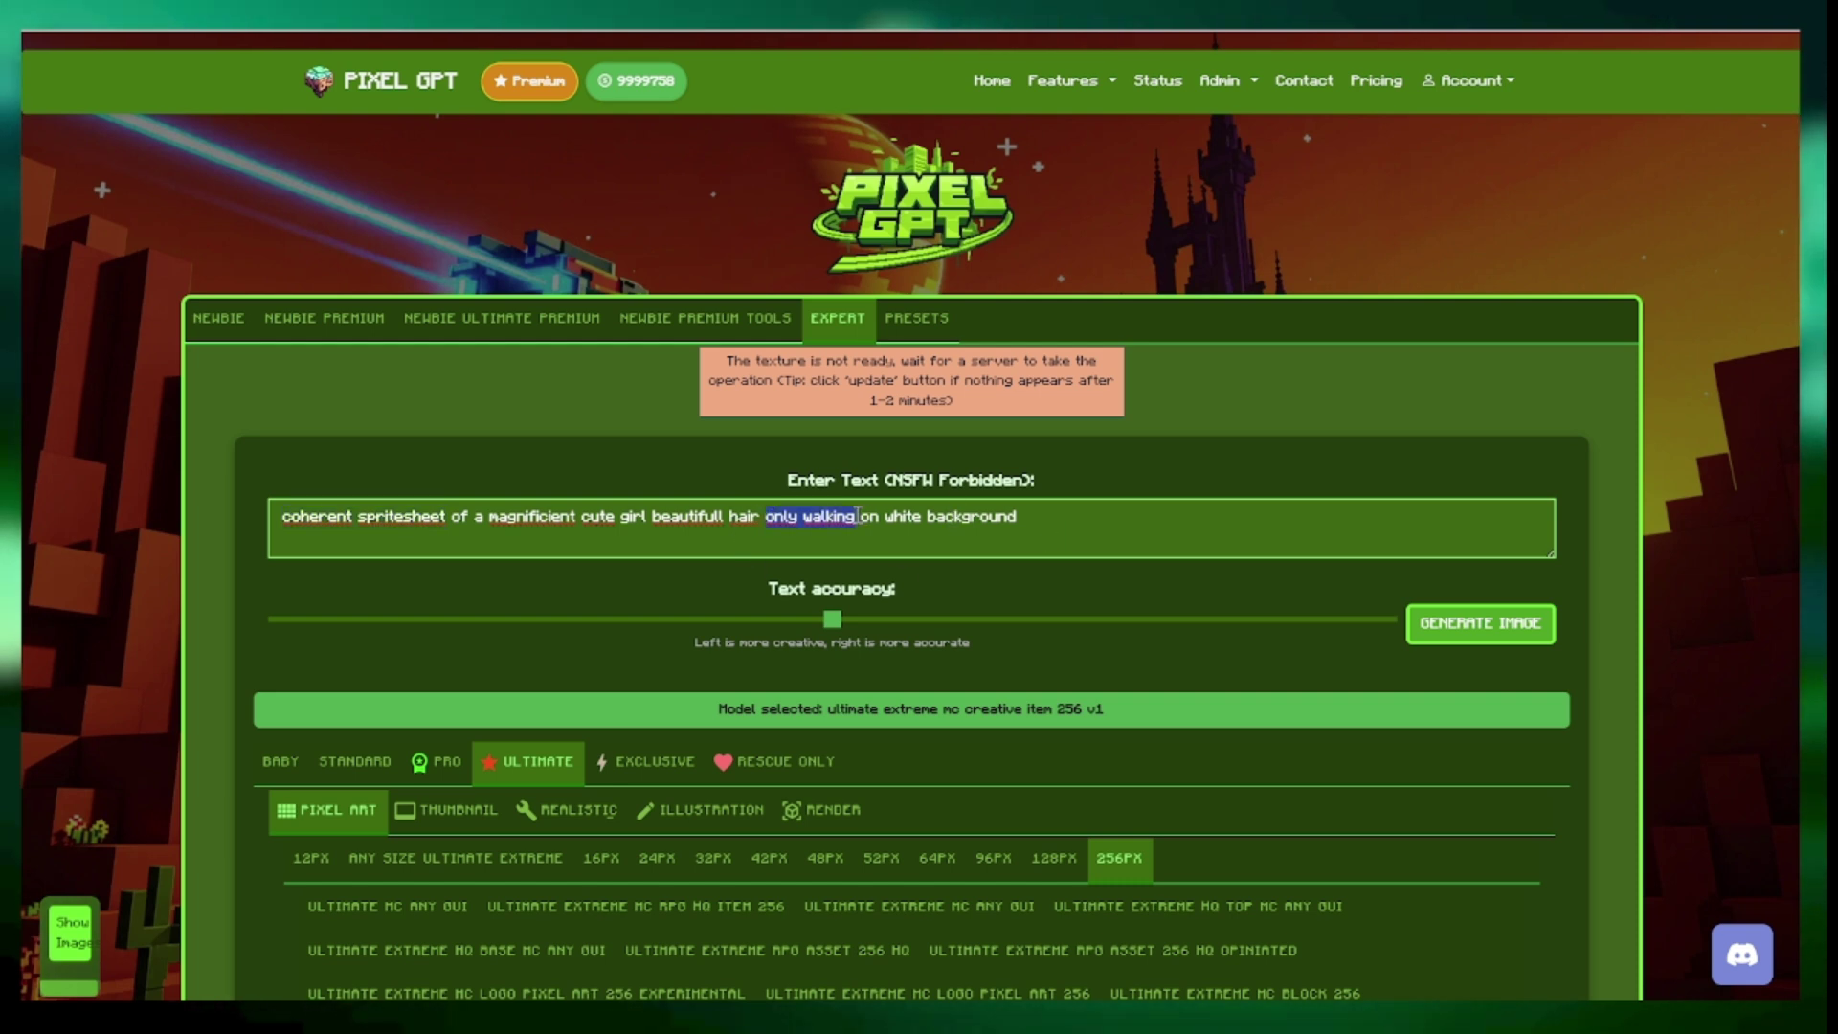
left_click(858, 518)
left_click_drag(865, 522, 1077, 524)
left_click(701, 531)
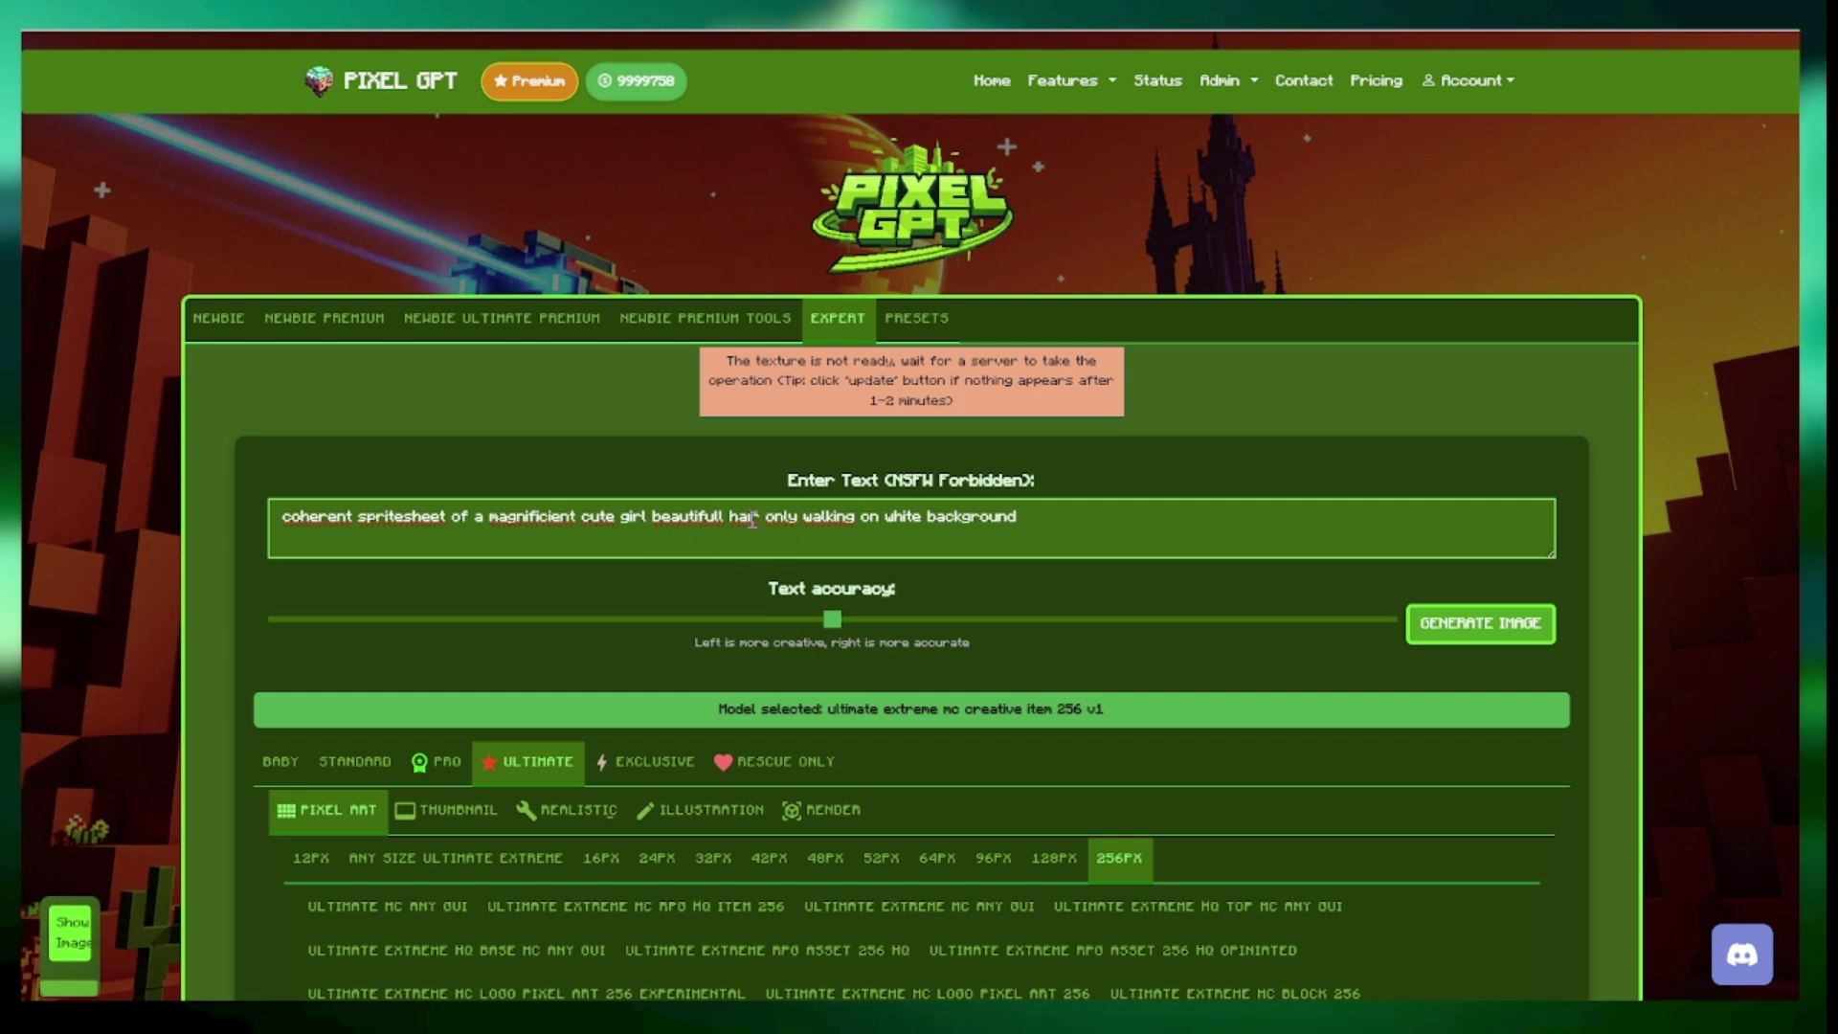
- Replace 'cute girl beautifull hair' with 'a very cute girl with a red trouser and brown hairs'
left_click_drag(757, 518, 583, 518)
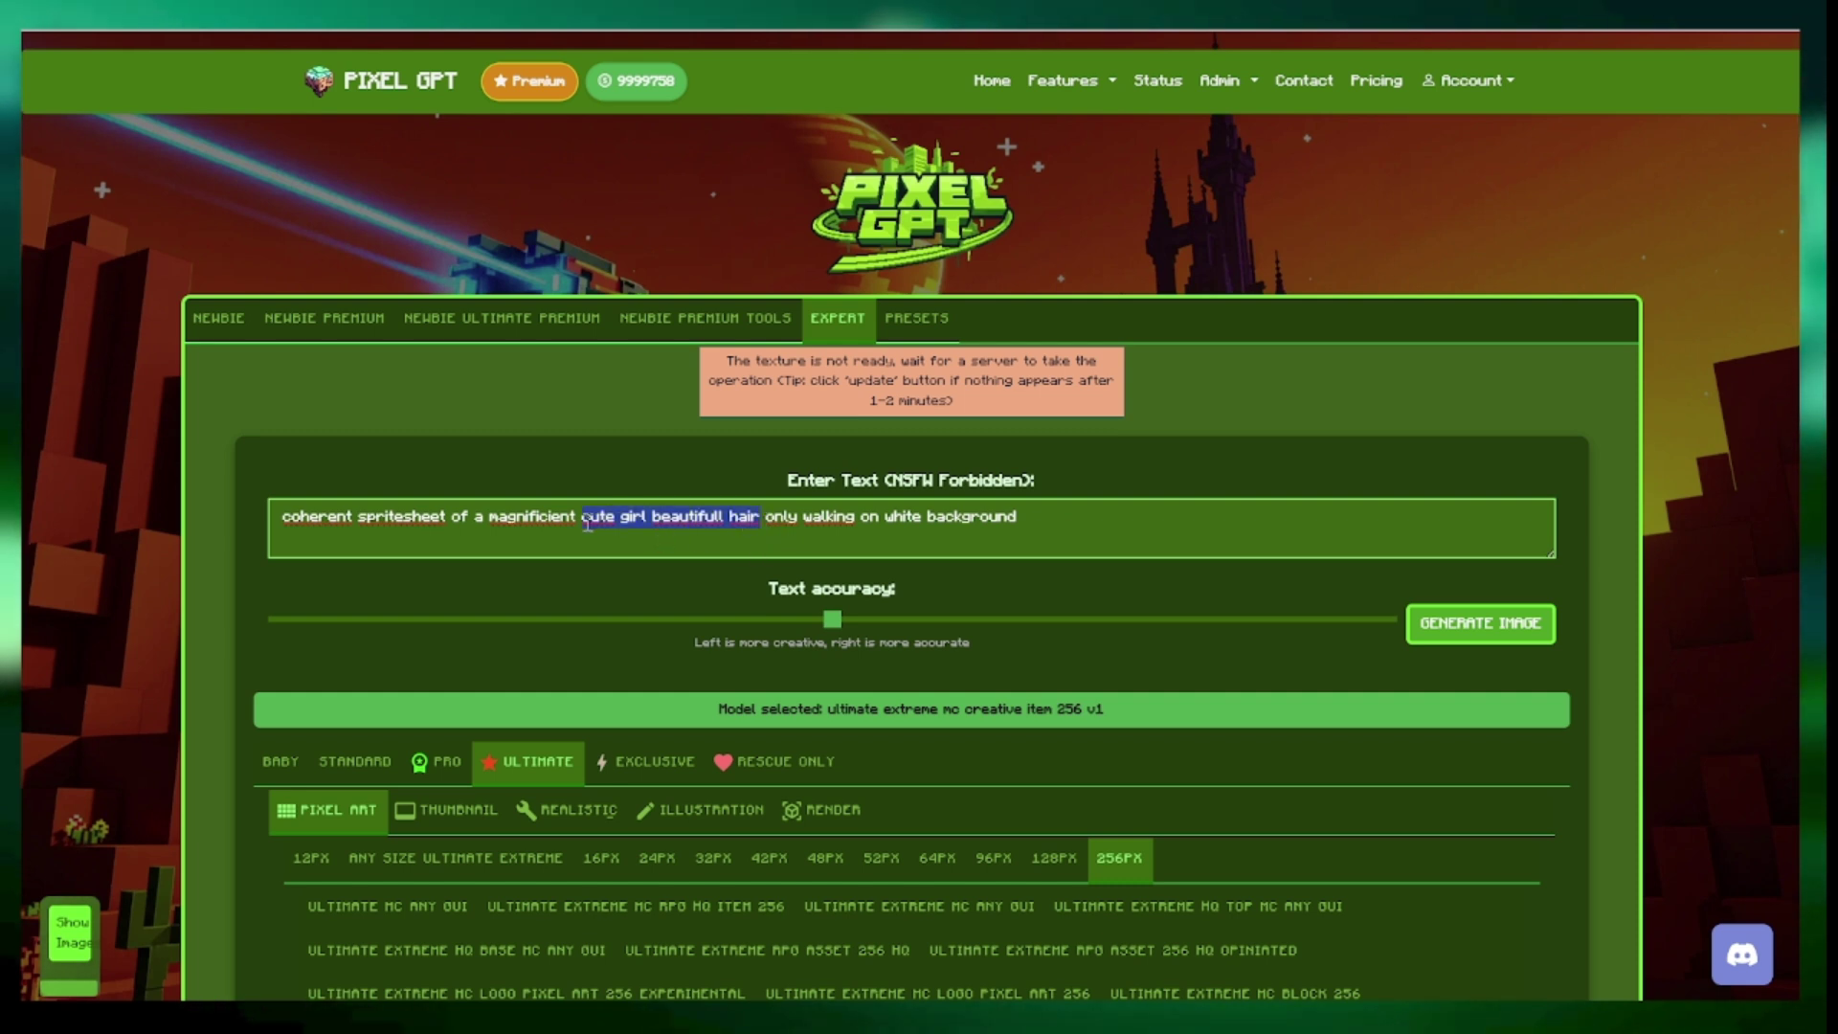
type("a very cy")
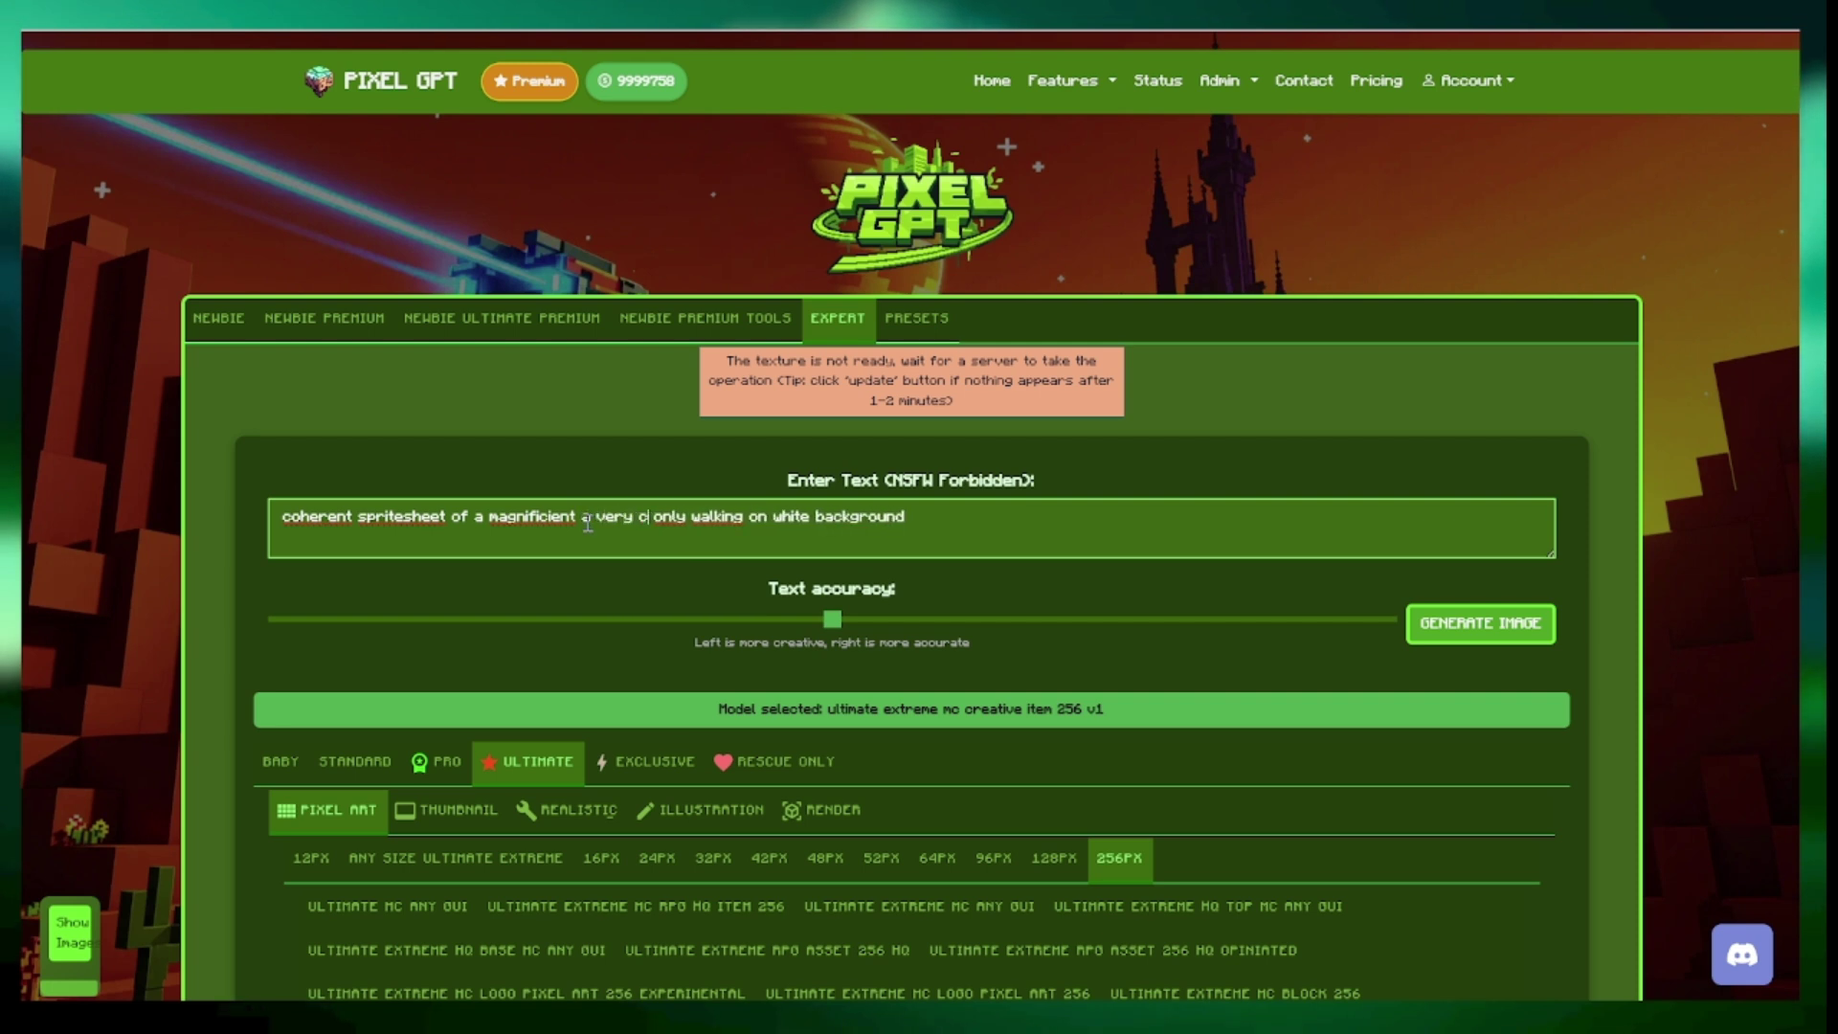
key("BackSpace")
key("BackSpace")
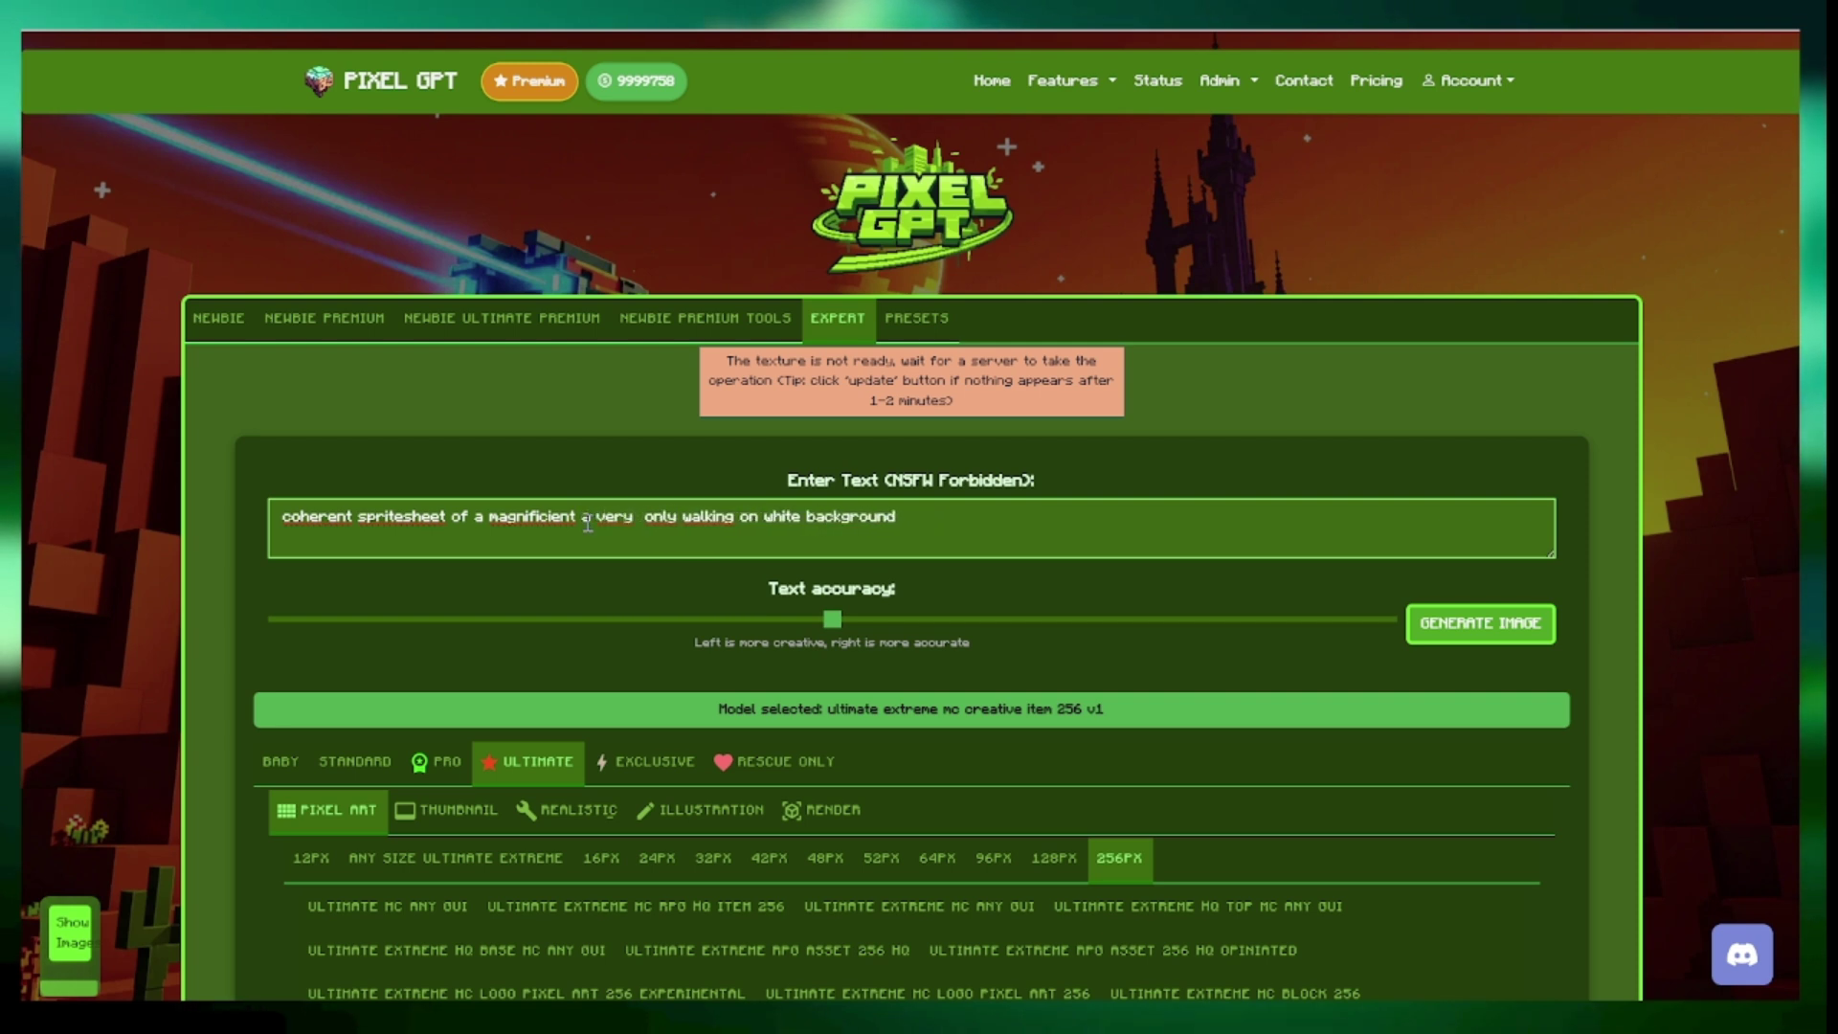
type("cu")
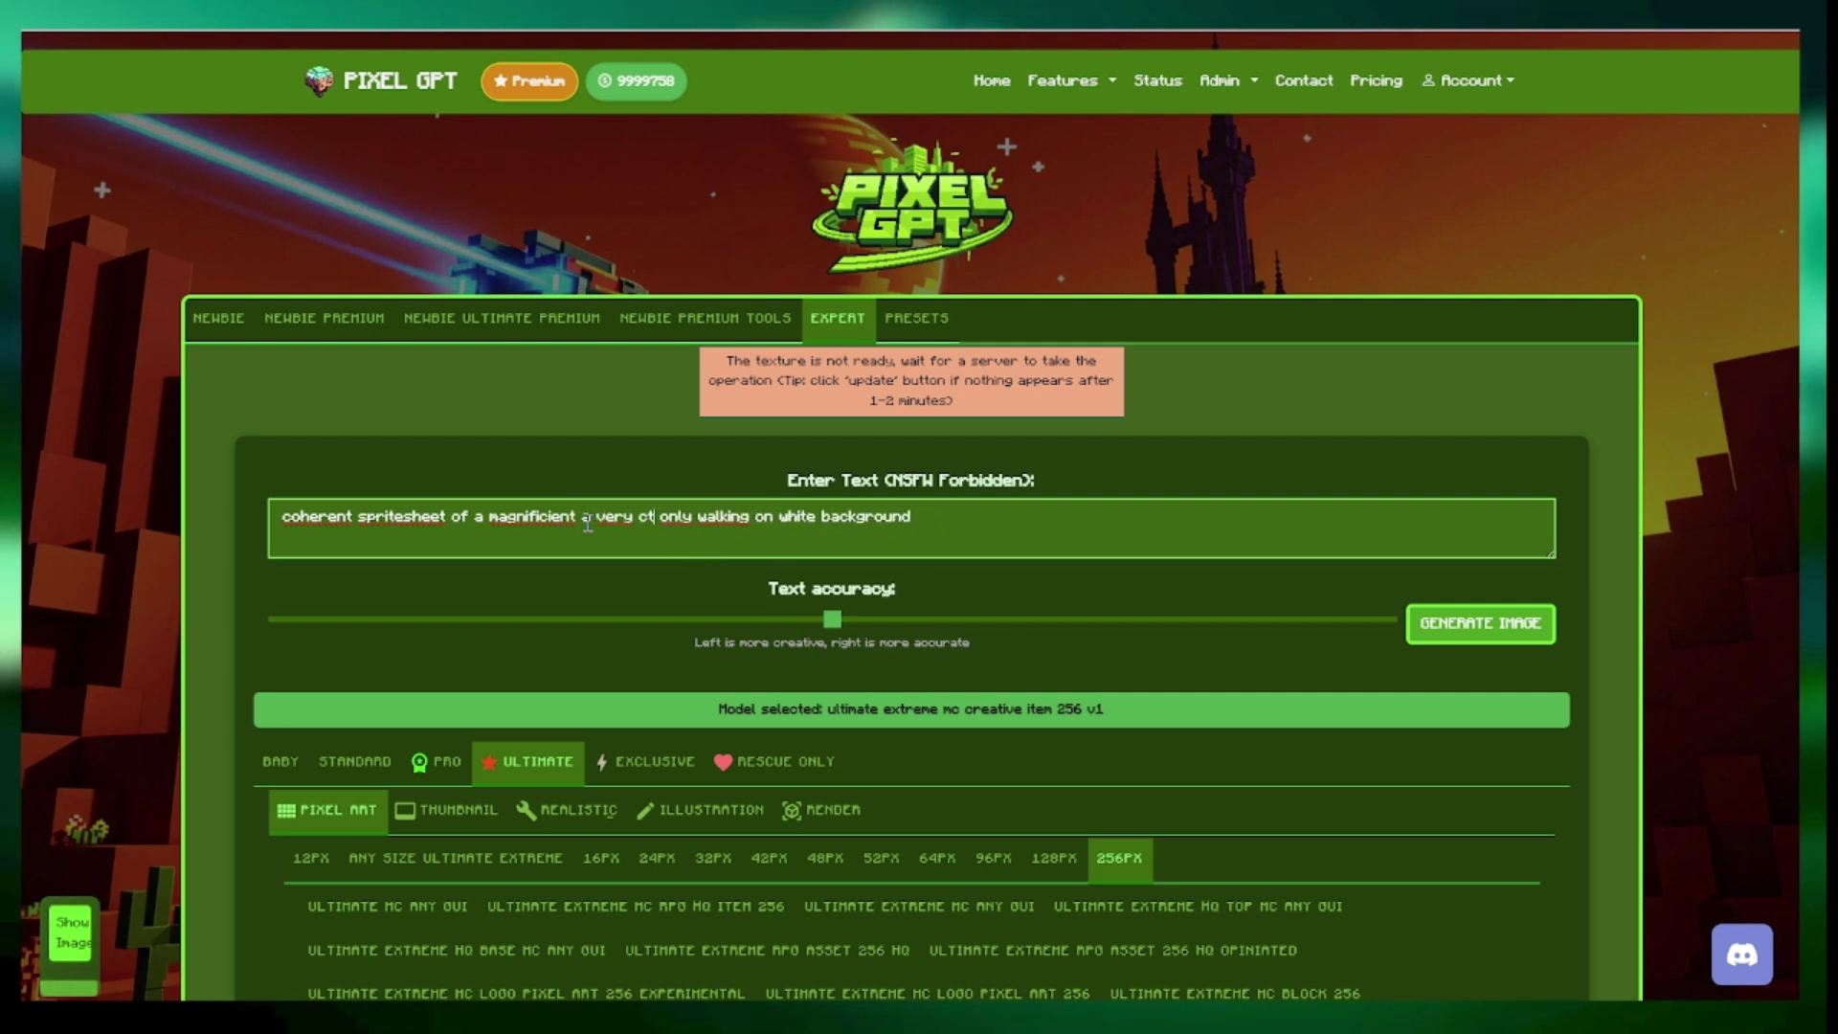
type("te ")
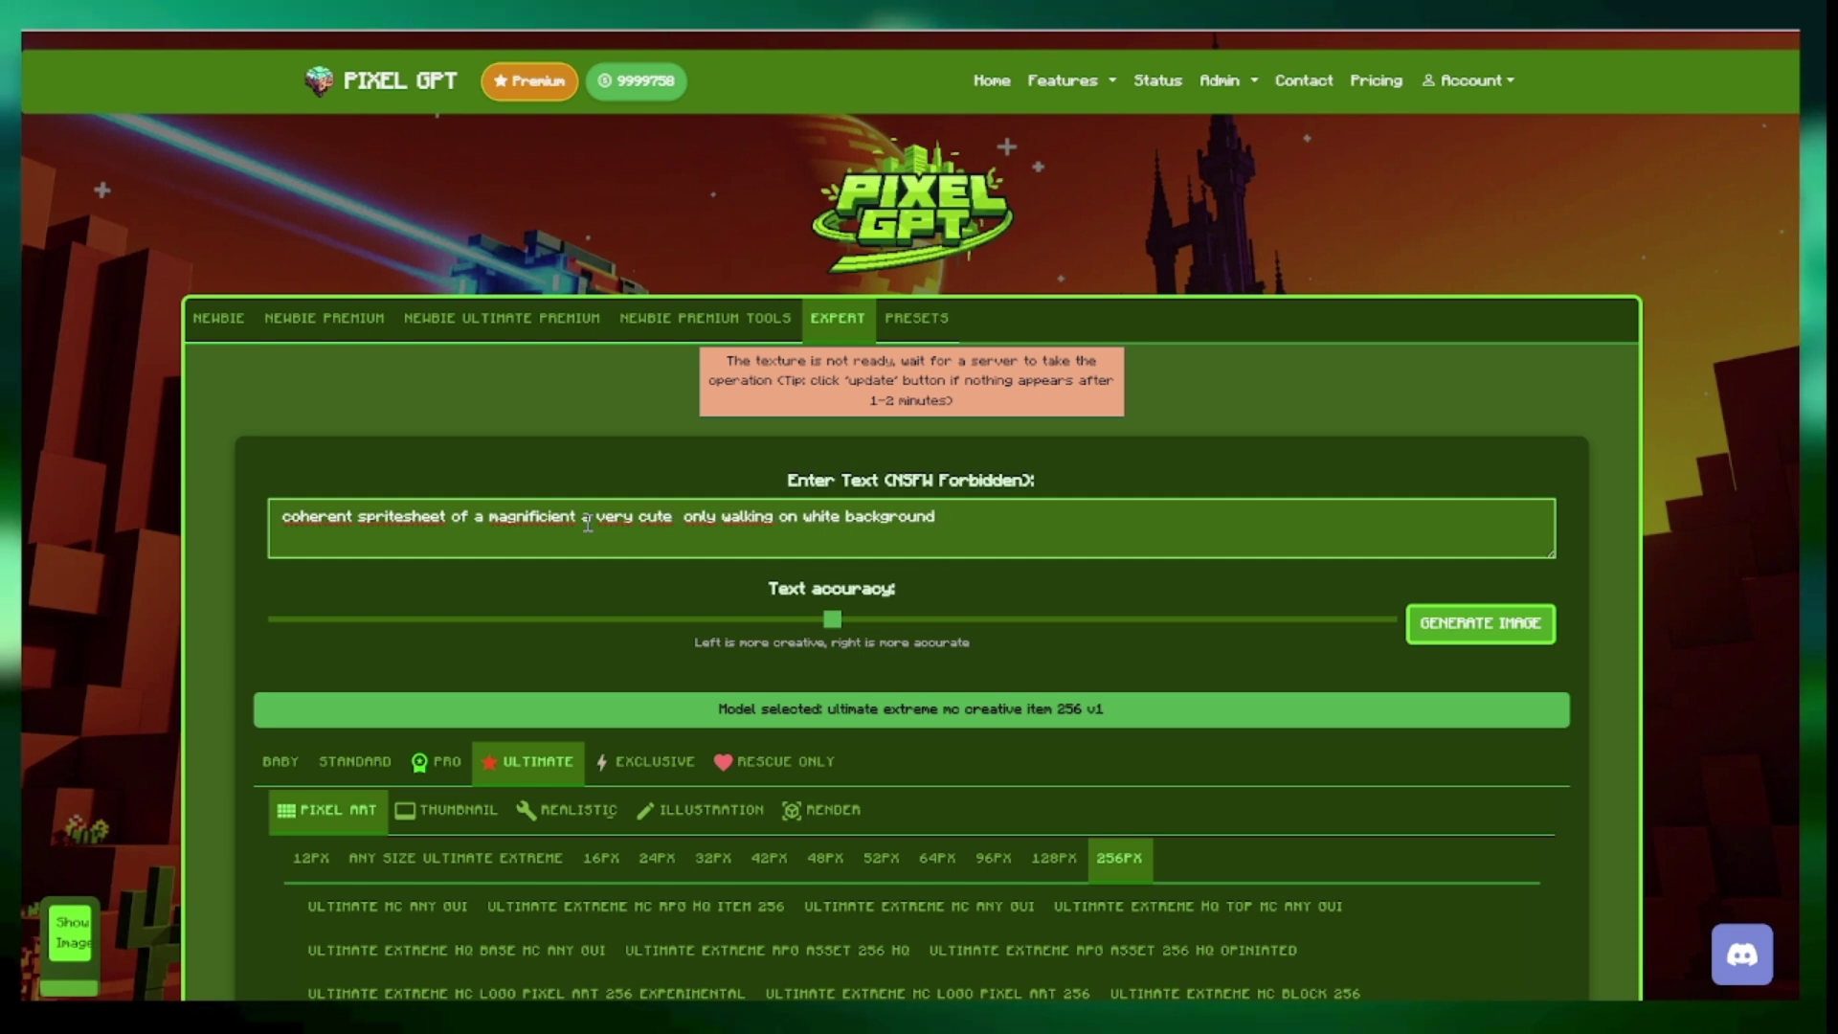
type("girl")
type(" with")
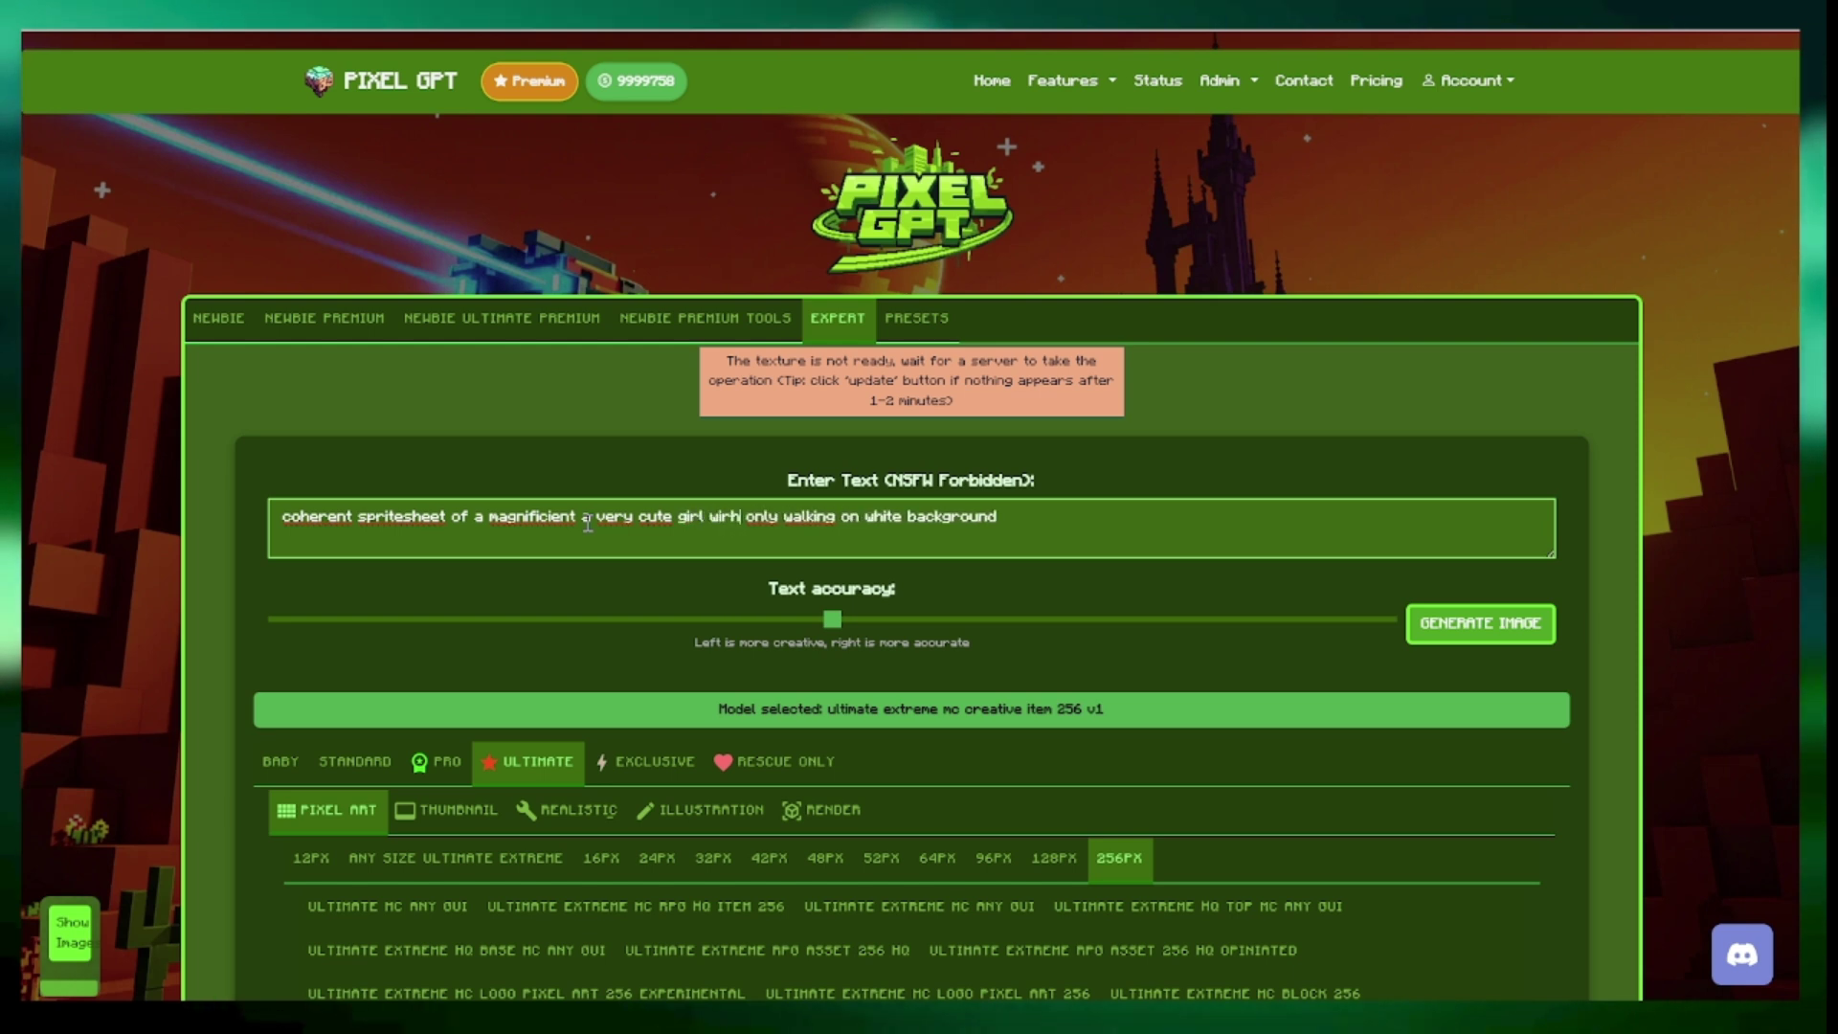
type(" a red trouser and ")
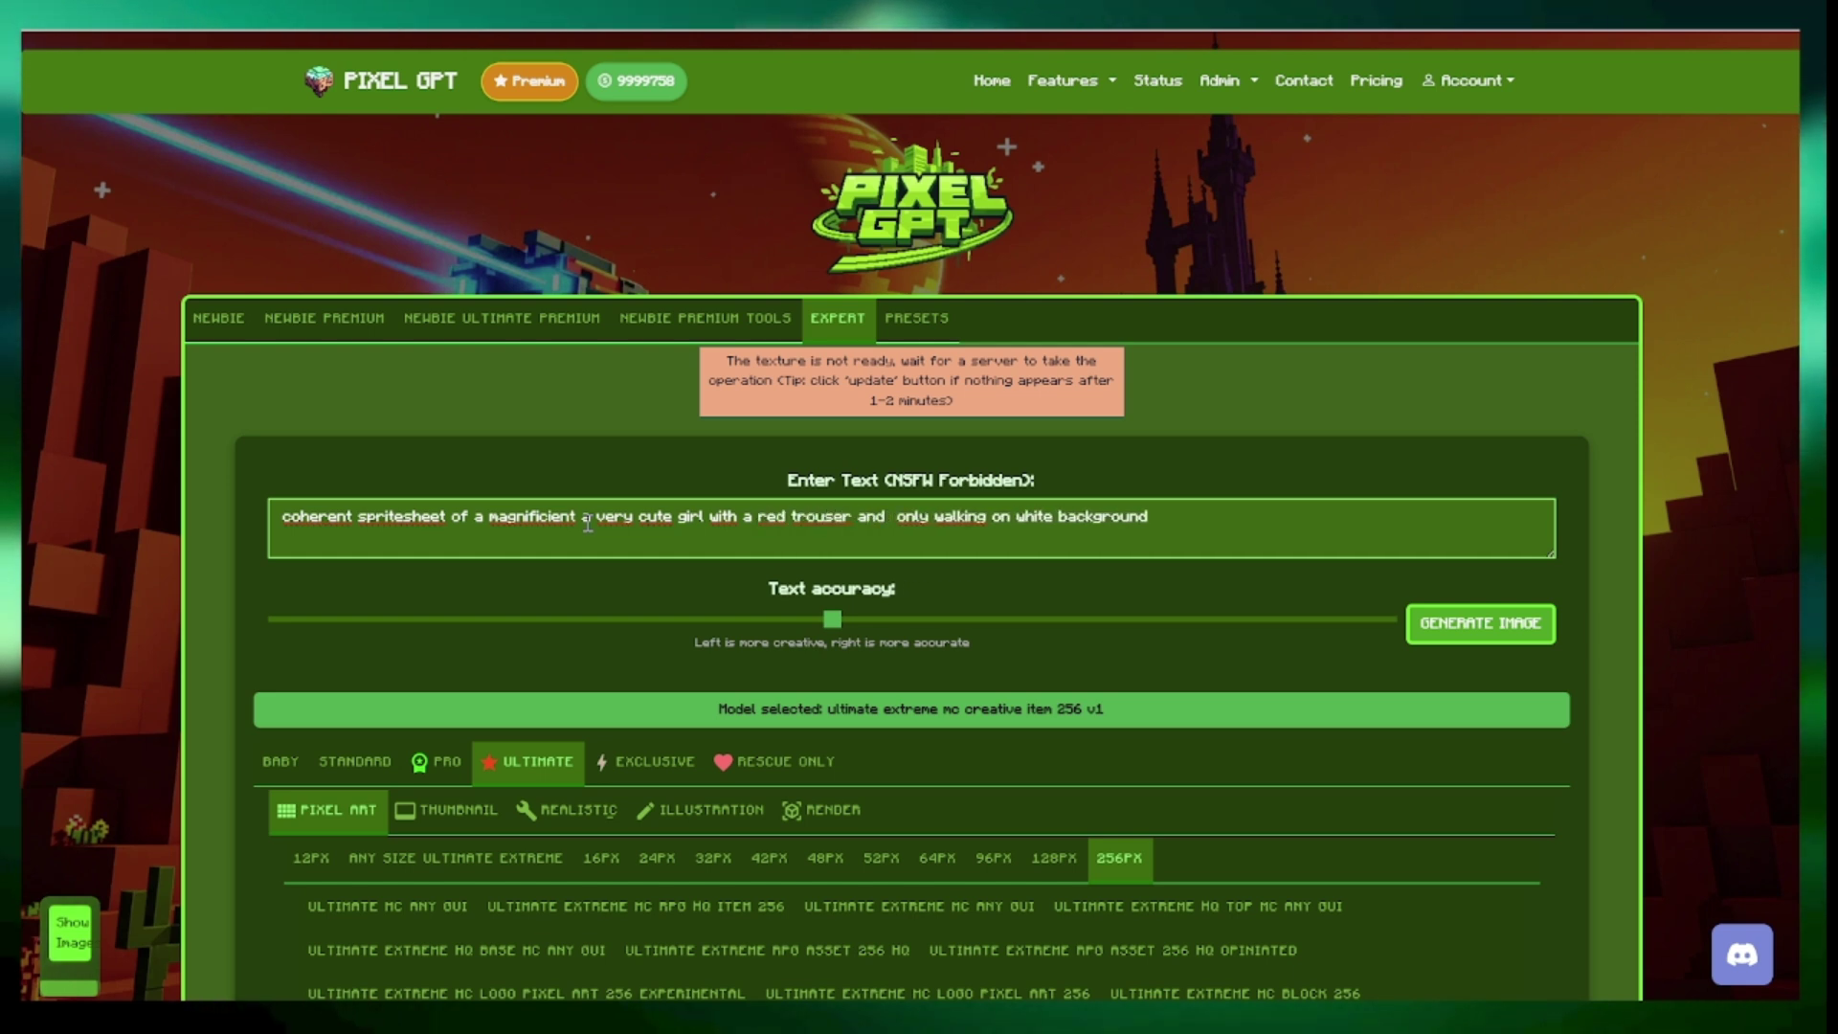
type("brown hai")
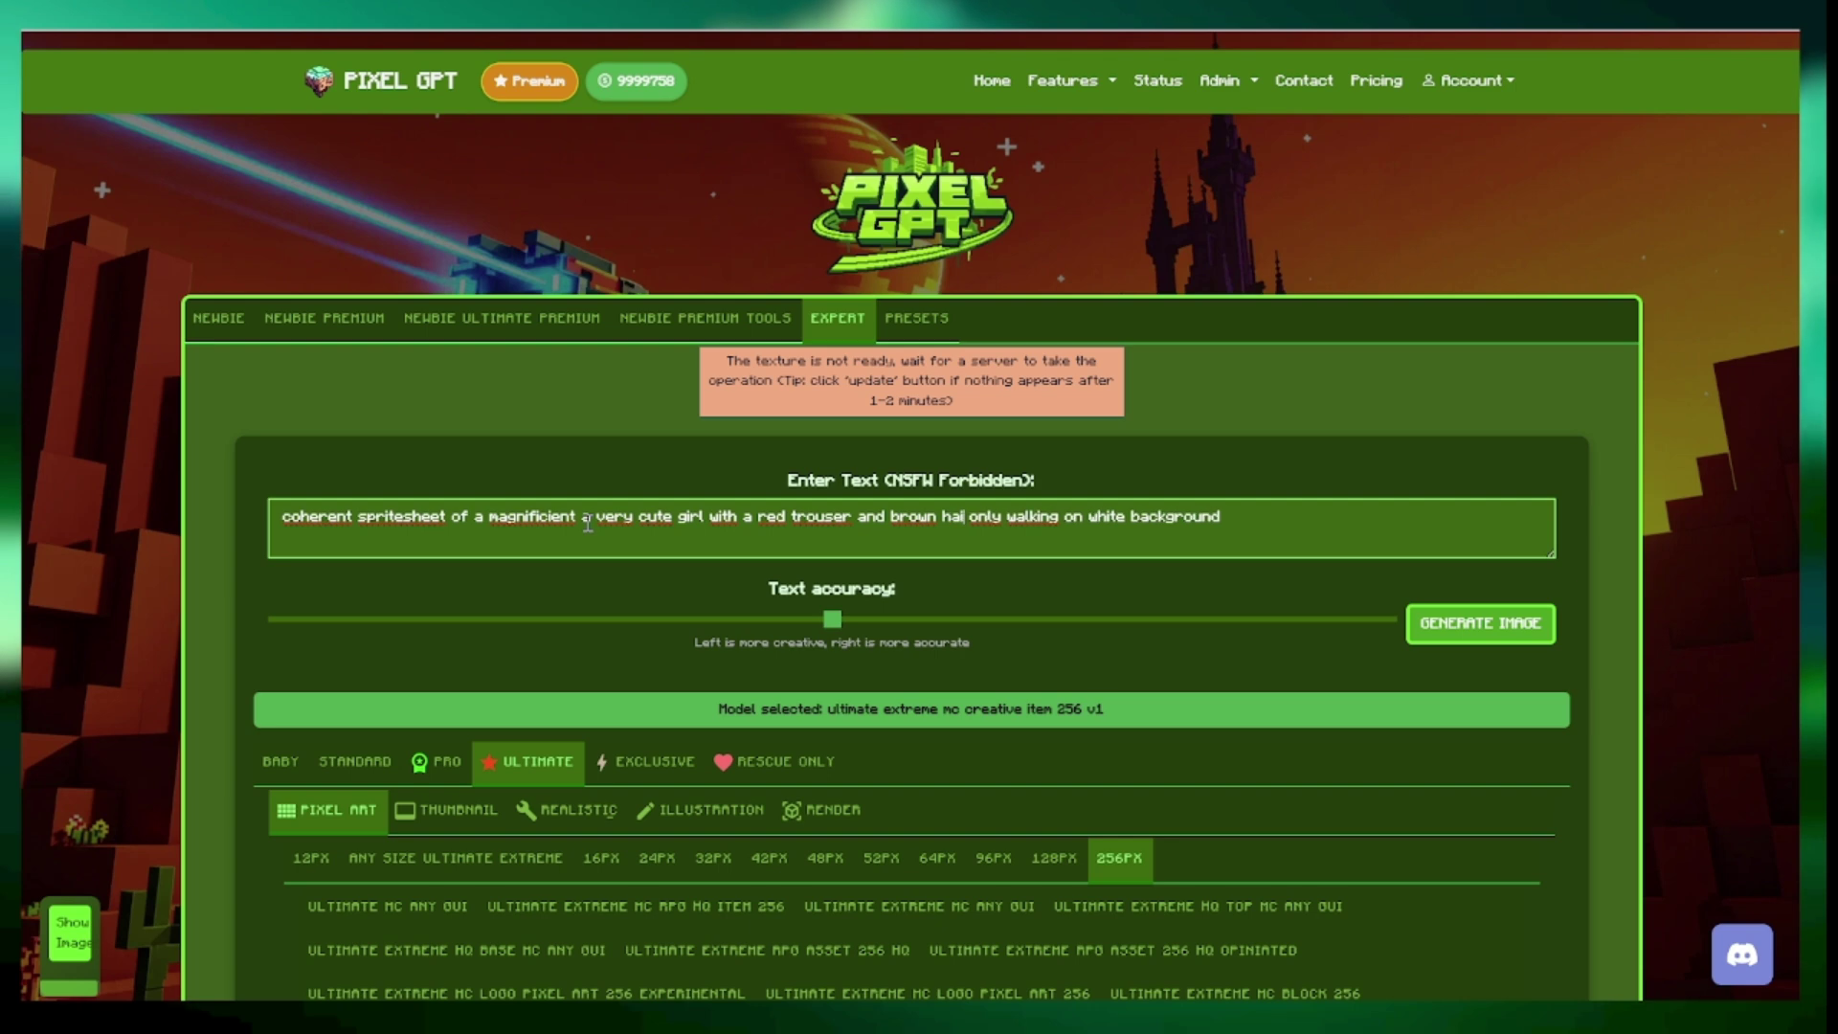
type("rs")
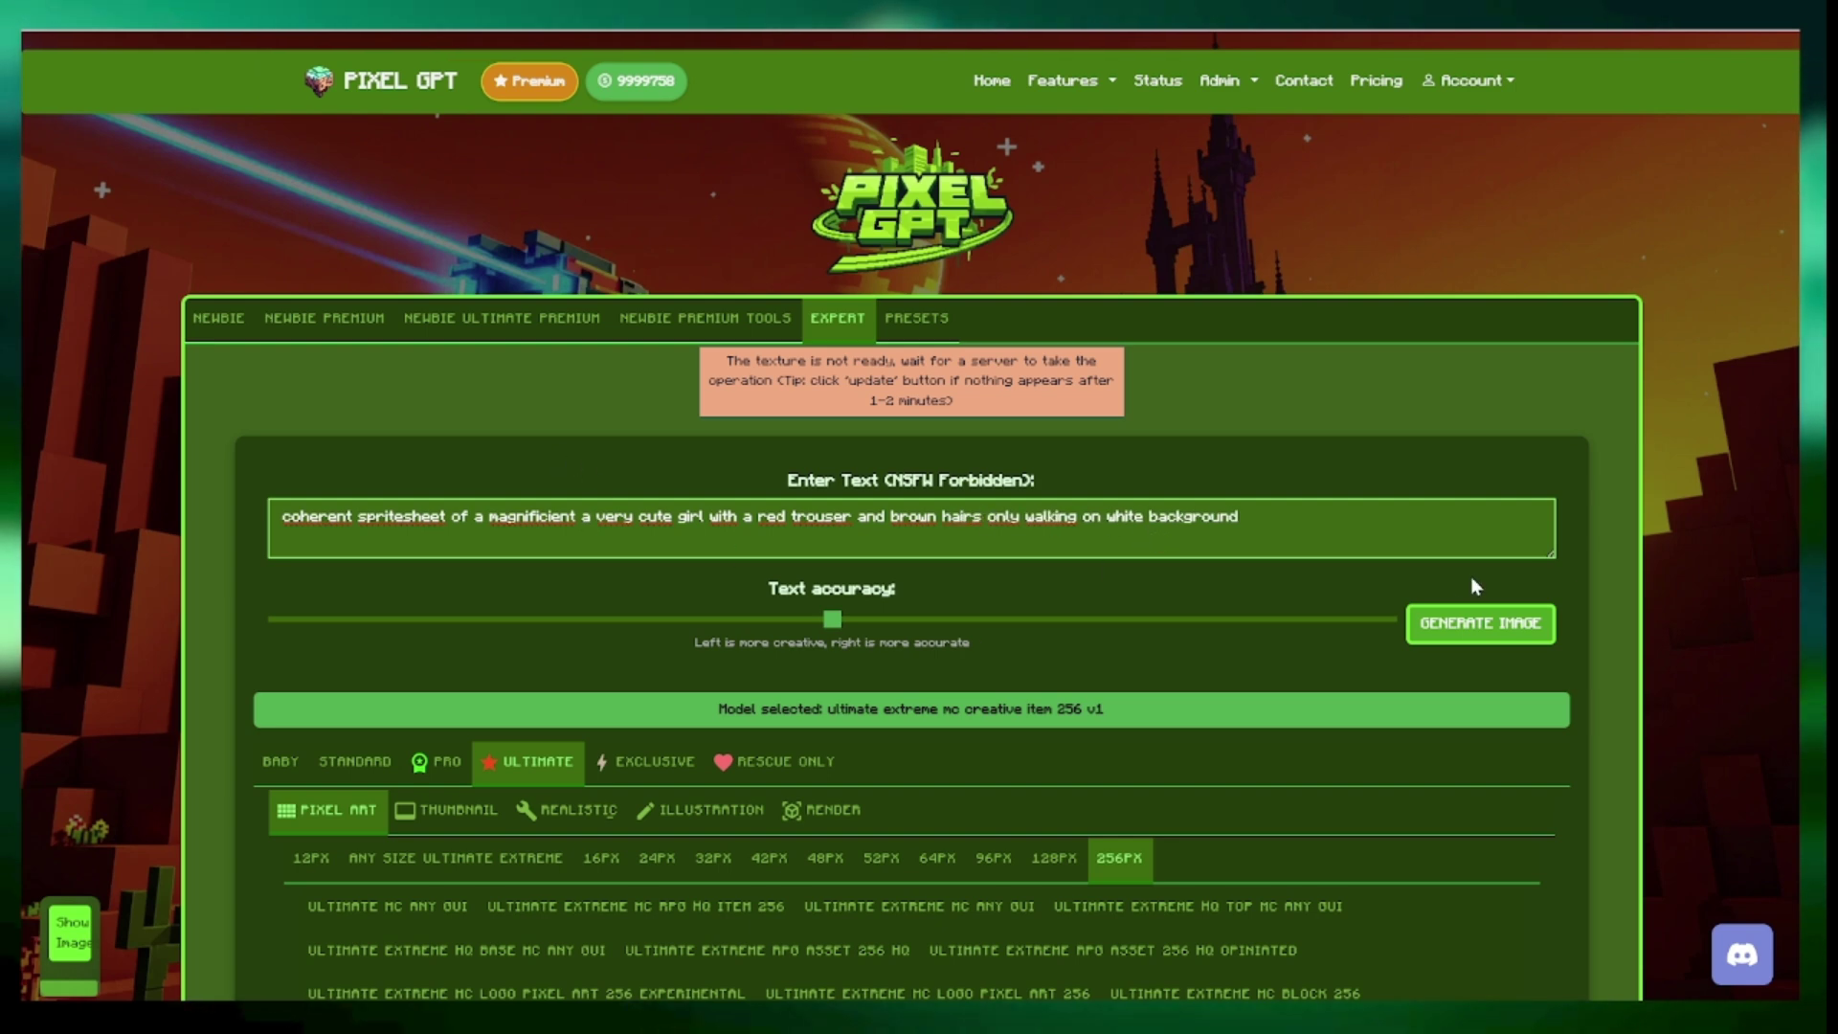
- Select the creative item 256 model and generate the spritesheet from the revised prompt
scroll(799, 578, "down", 5)
scroll(883, 543, "down", 4)
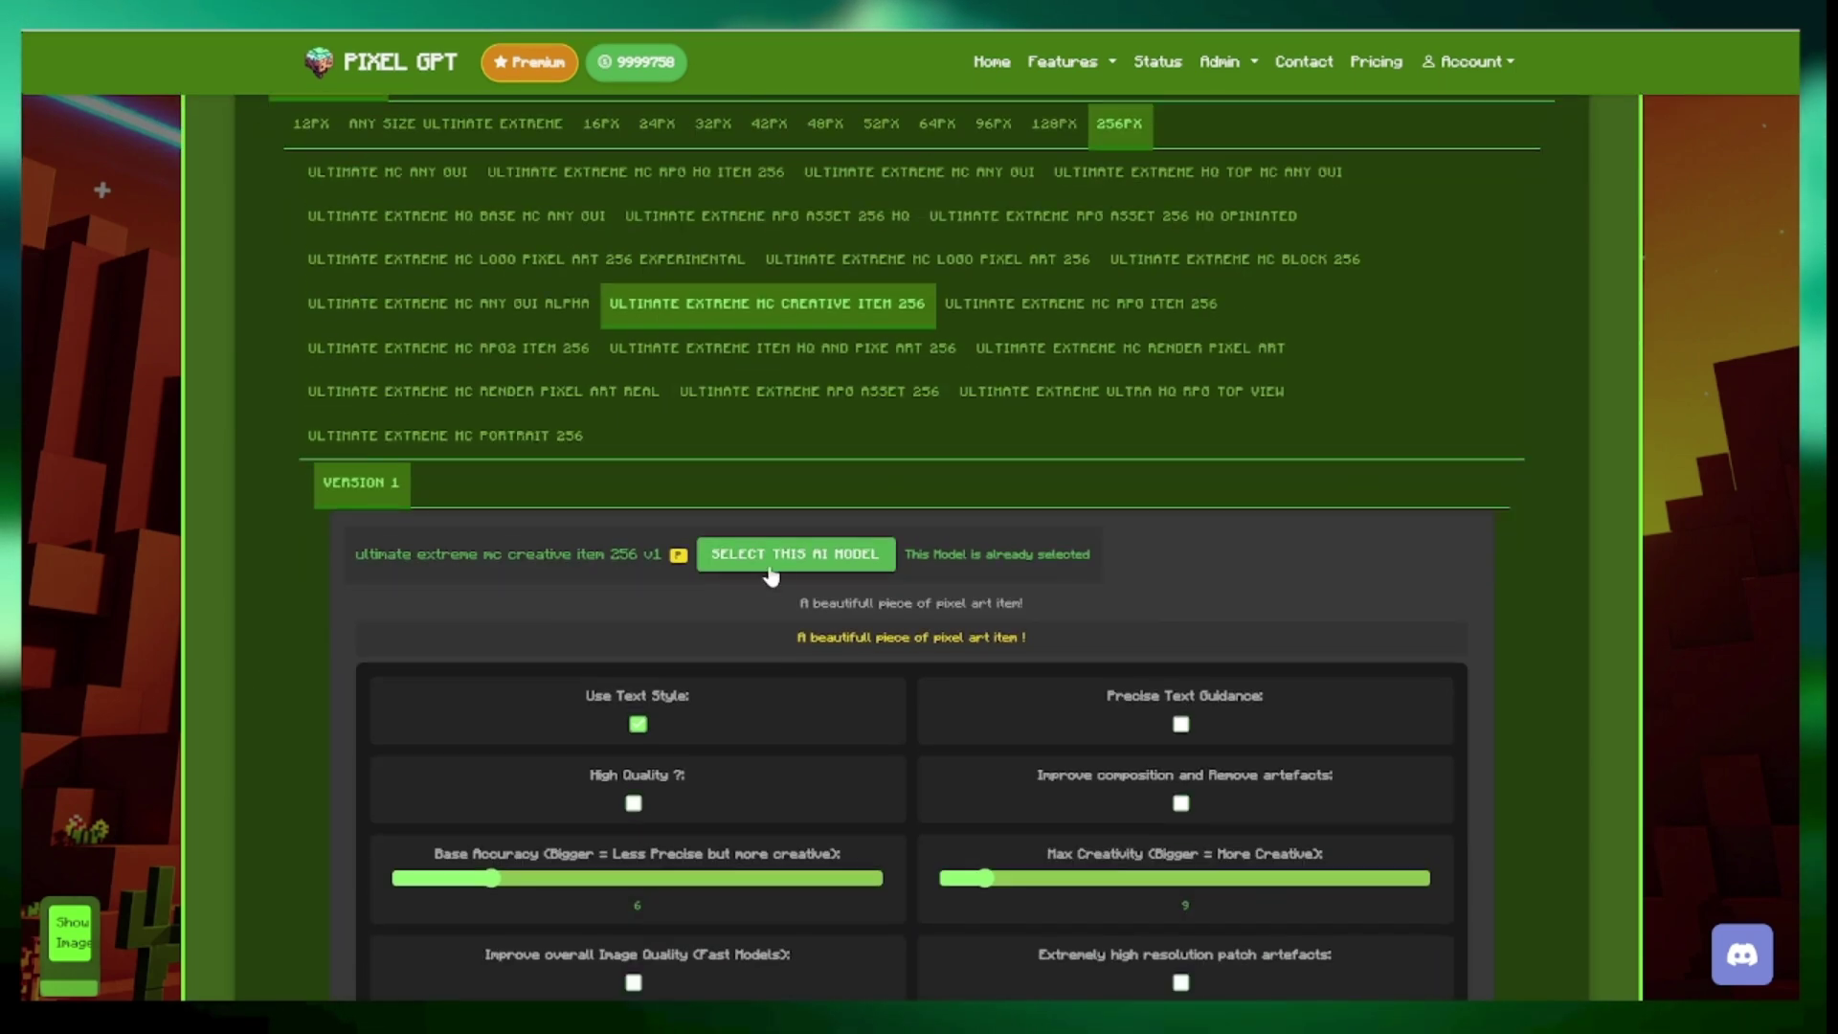
left_click(789, 550)
scroll(728, 536, "down", 5)
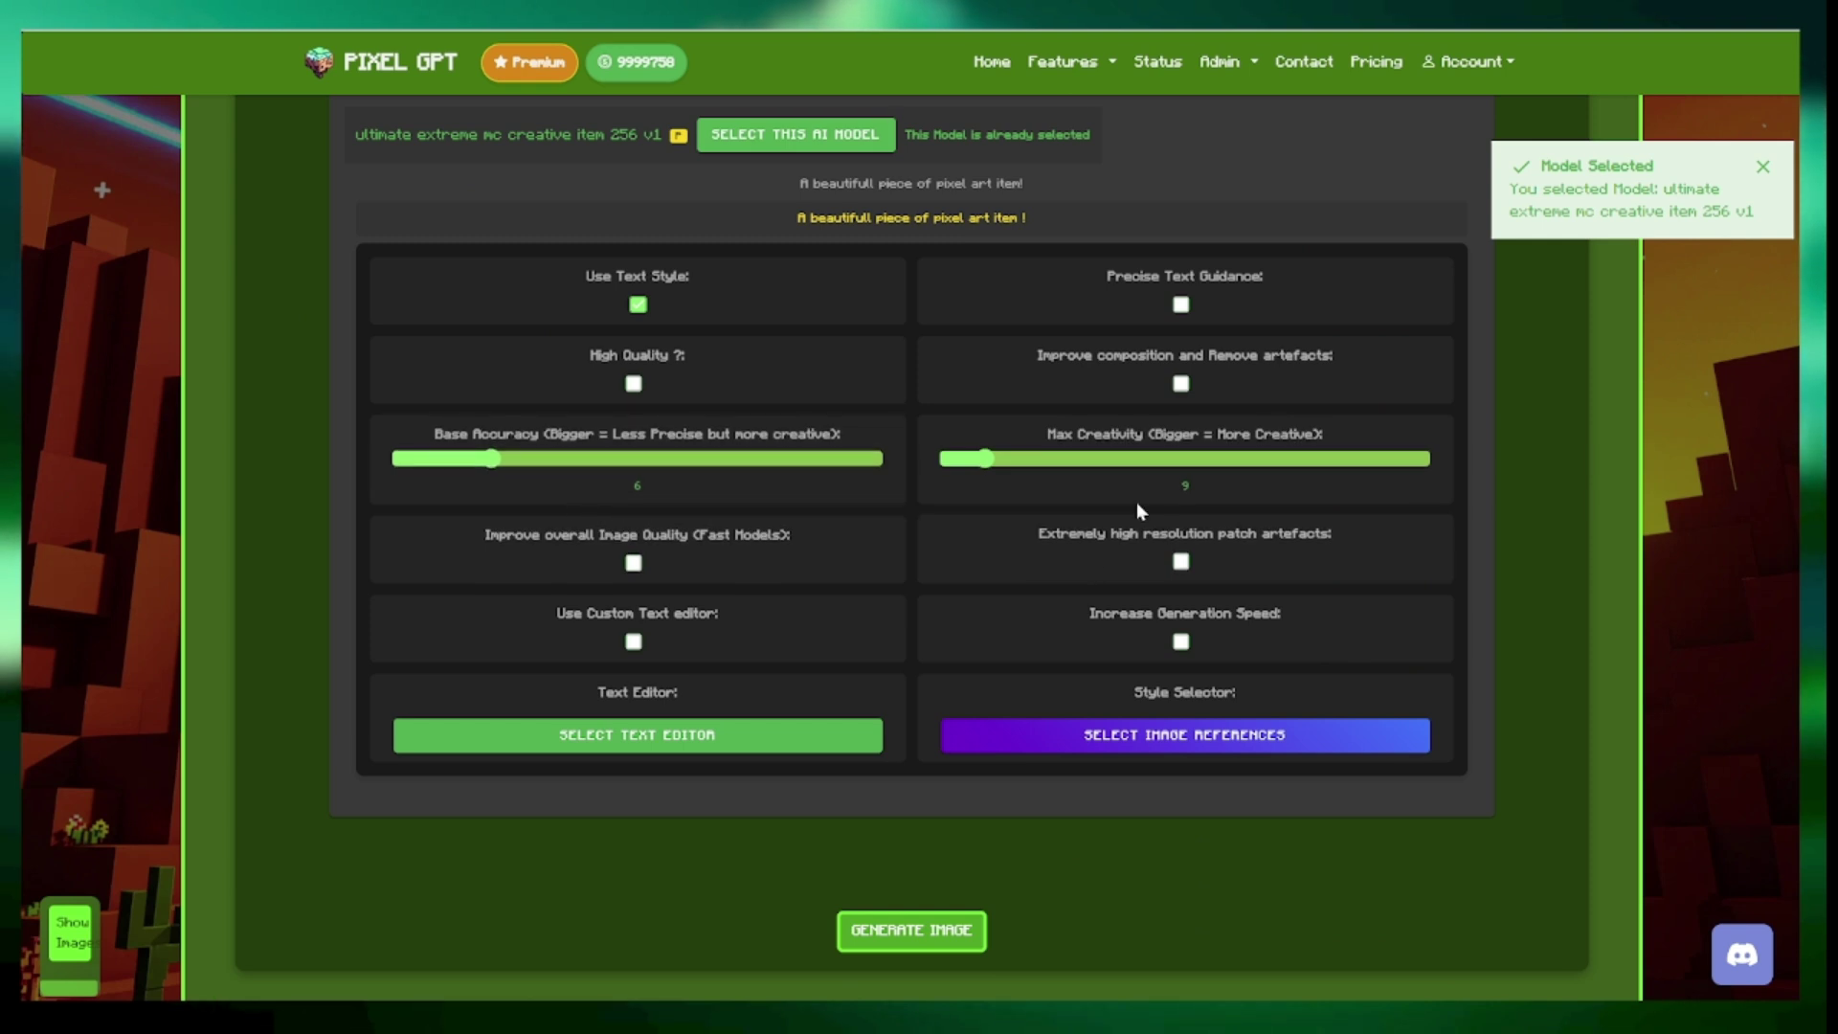
scroll(917, 613, "down", 4)
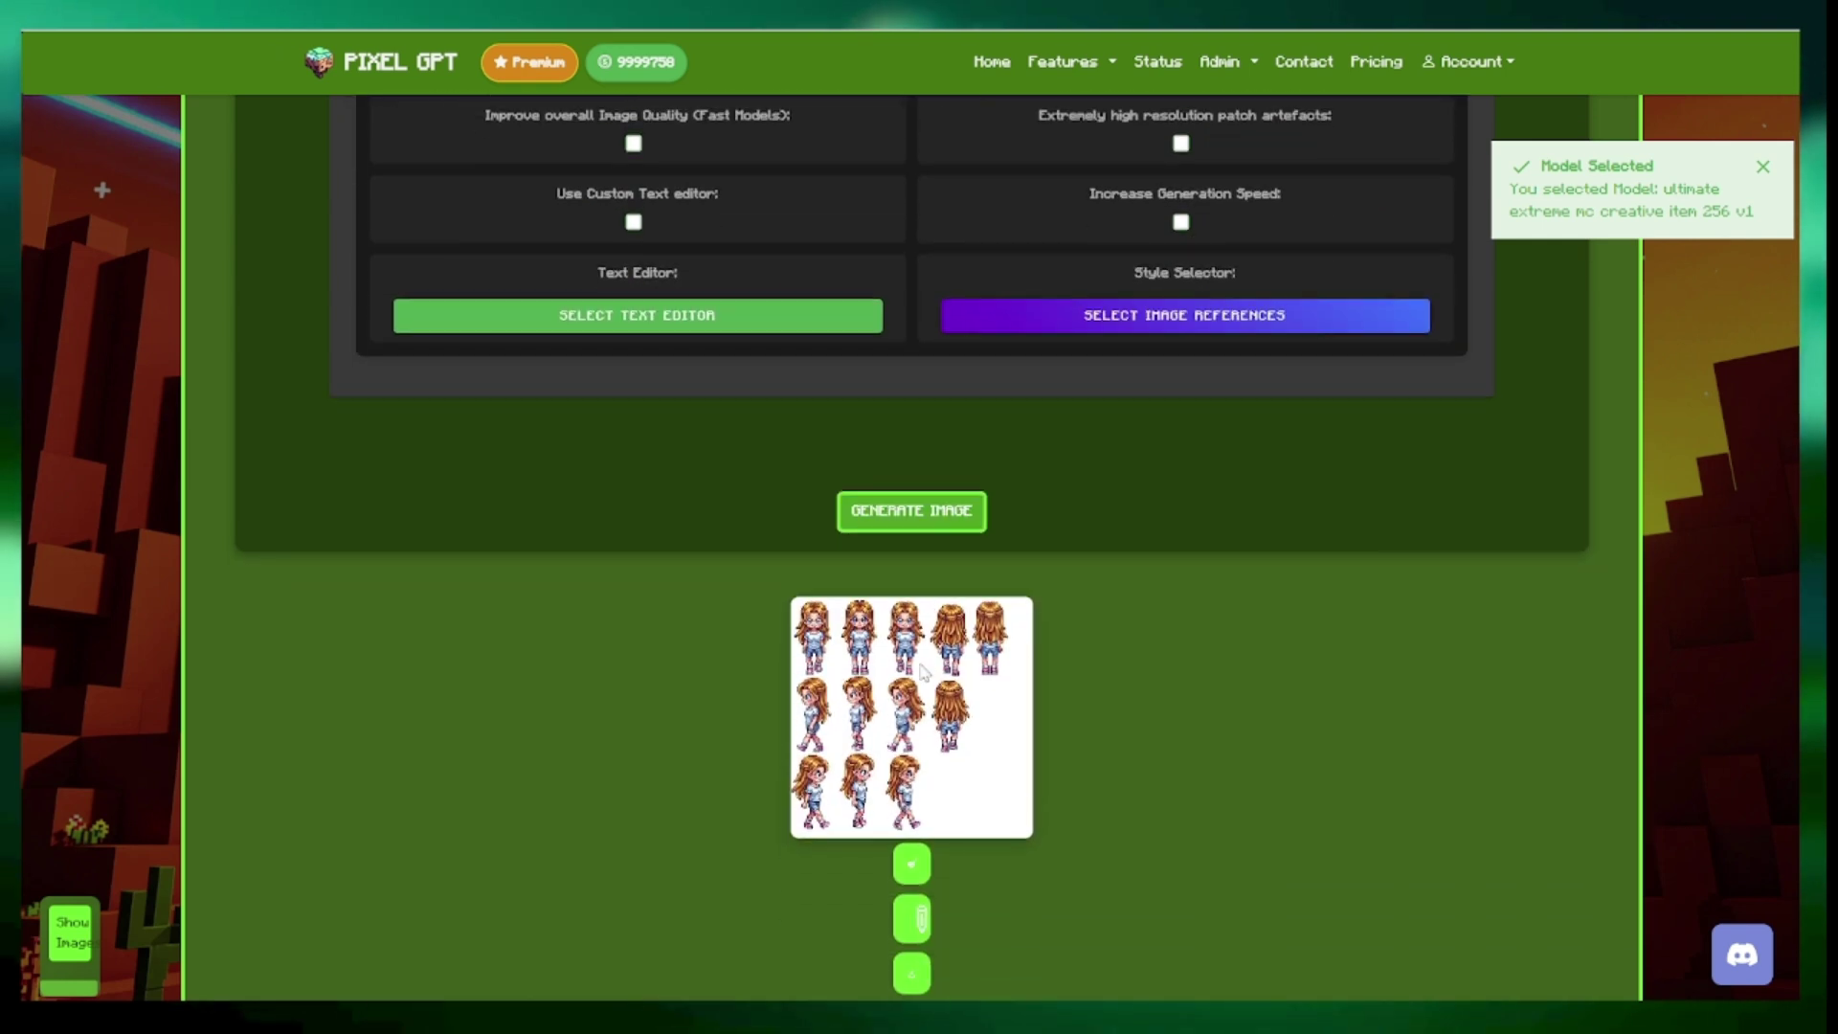
left_click(914, 515)
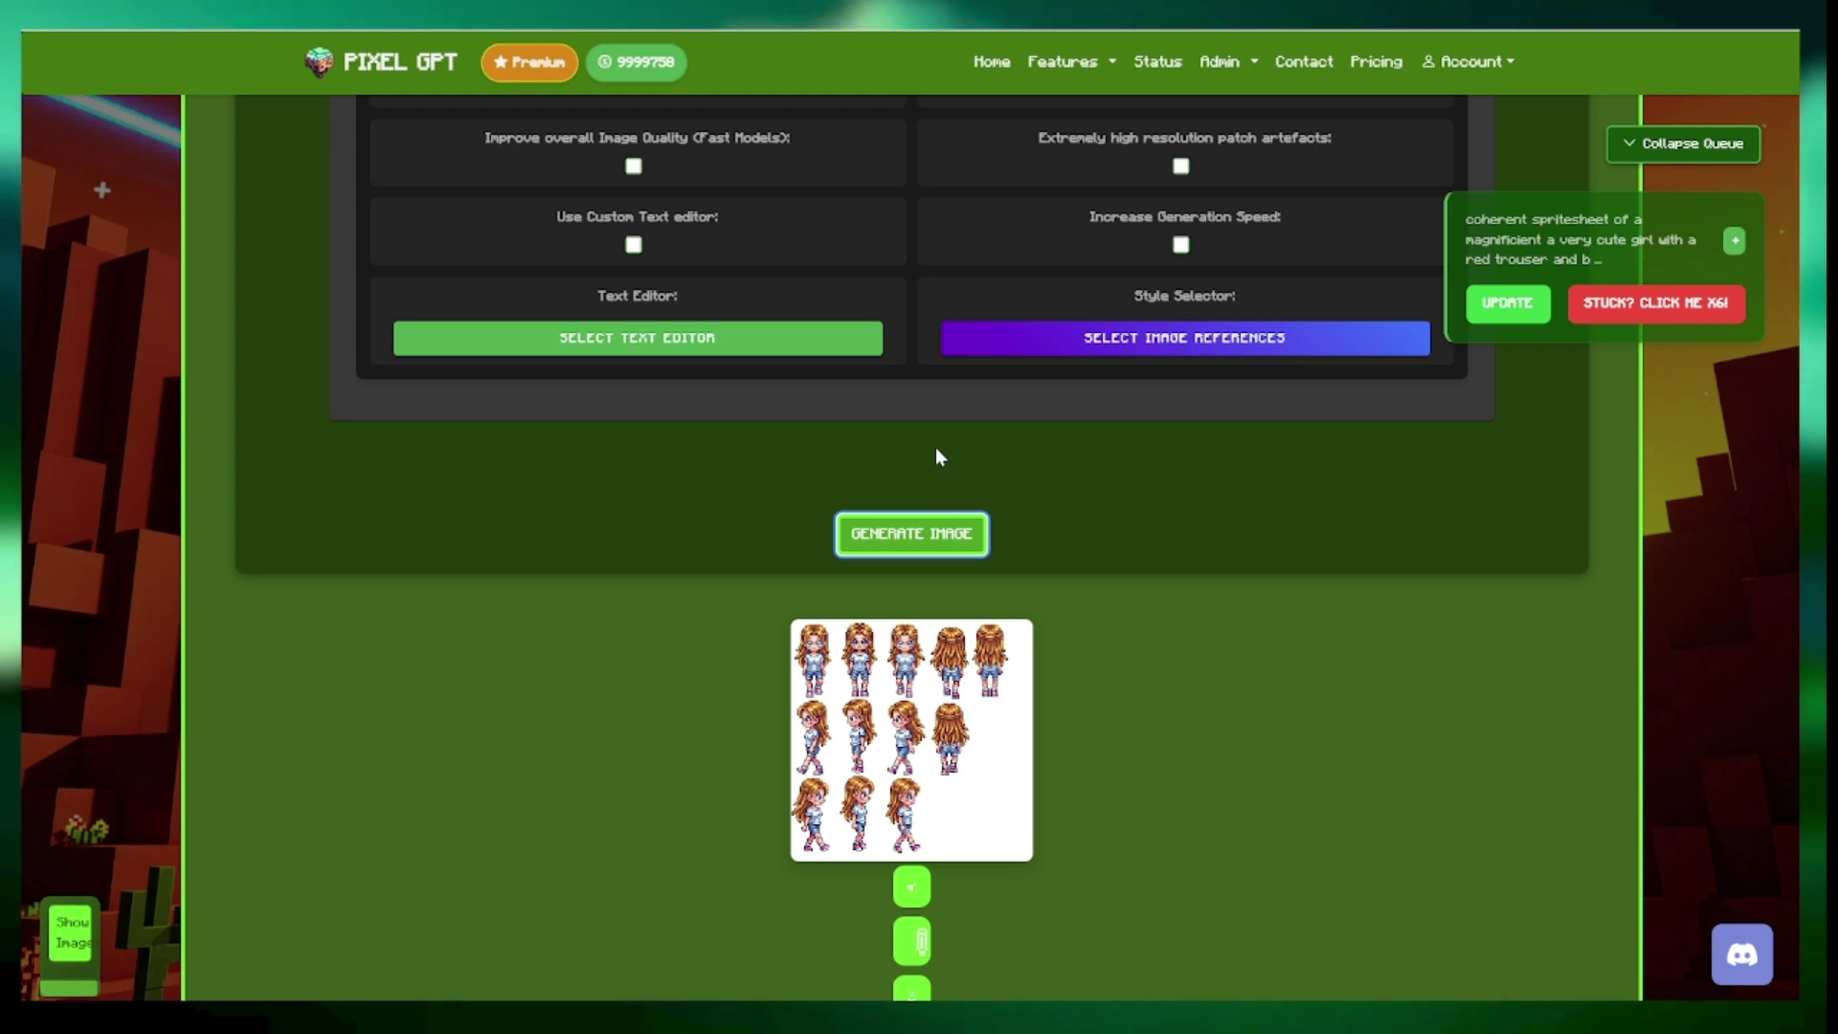
- Enlarge the generated long-haired girl spritesheet for a closer look, then close the preview
mouse_move(117, 536)
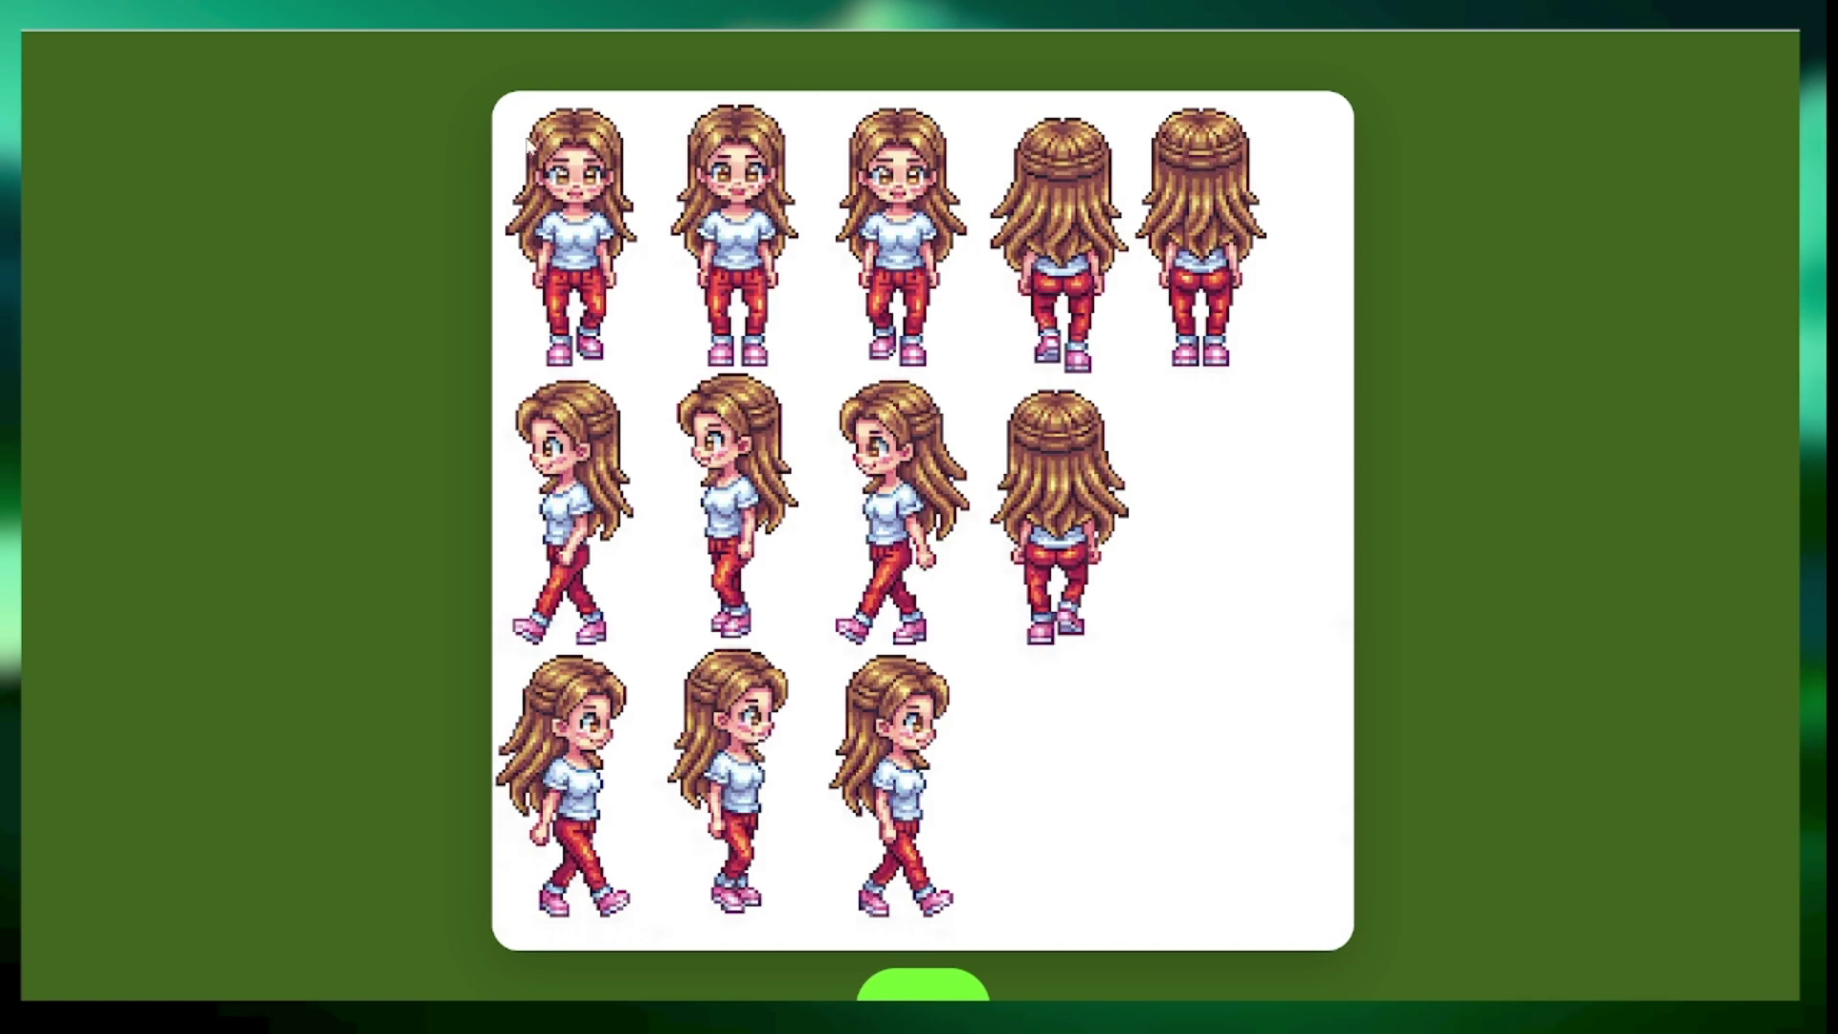
left_click(910, 407)
scroll(906, 430, "up", 10)
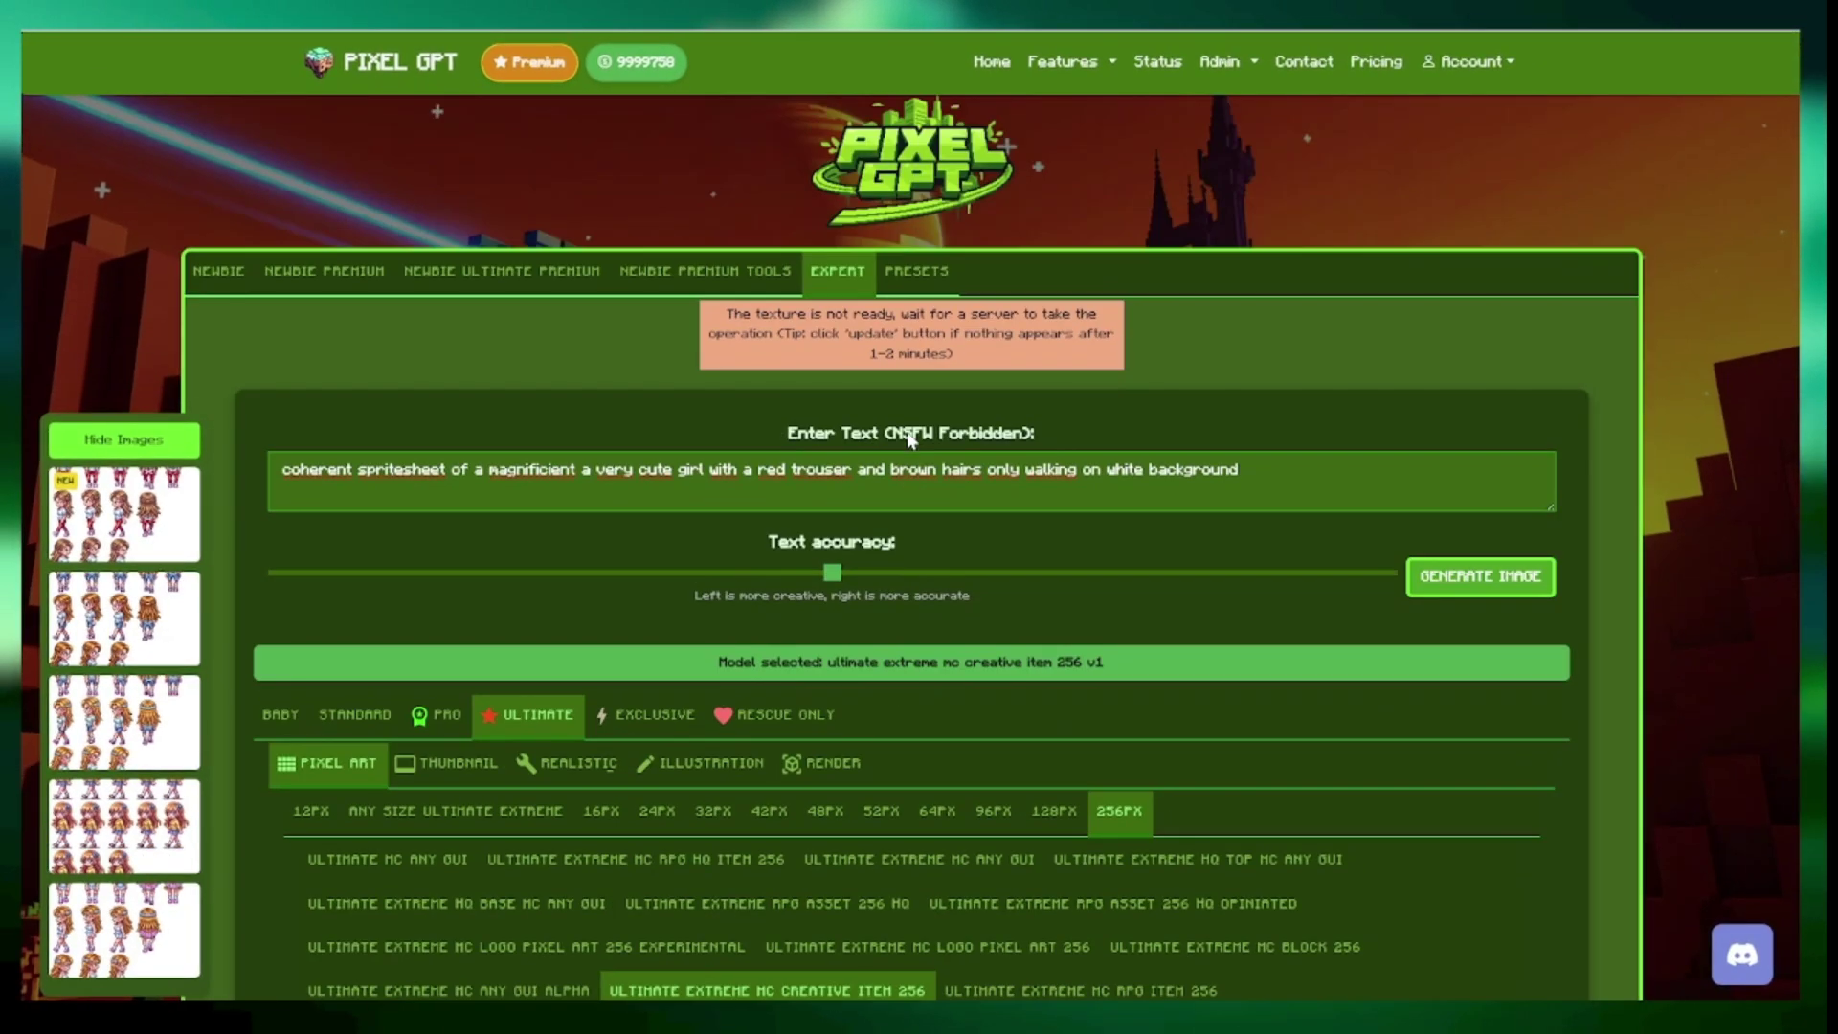
scroll(906, 430, "down", 10)
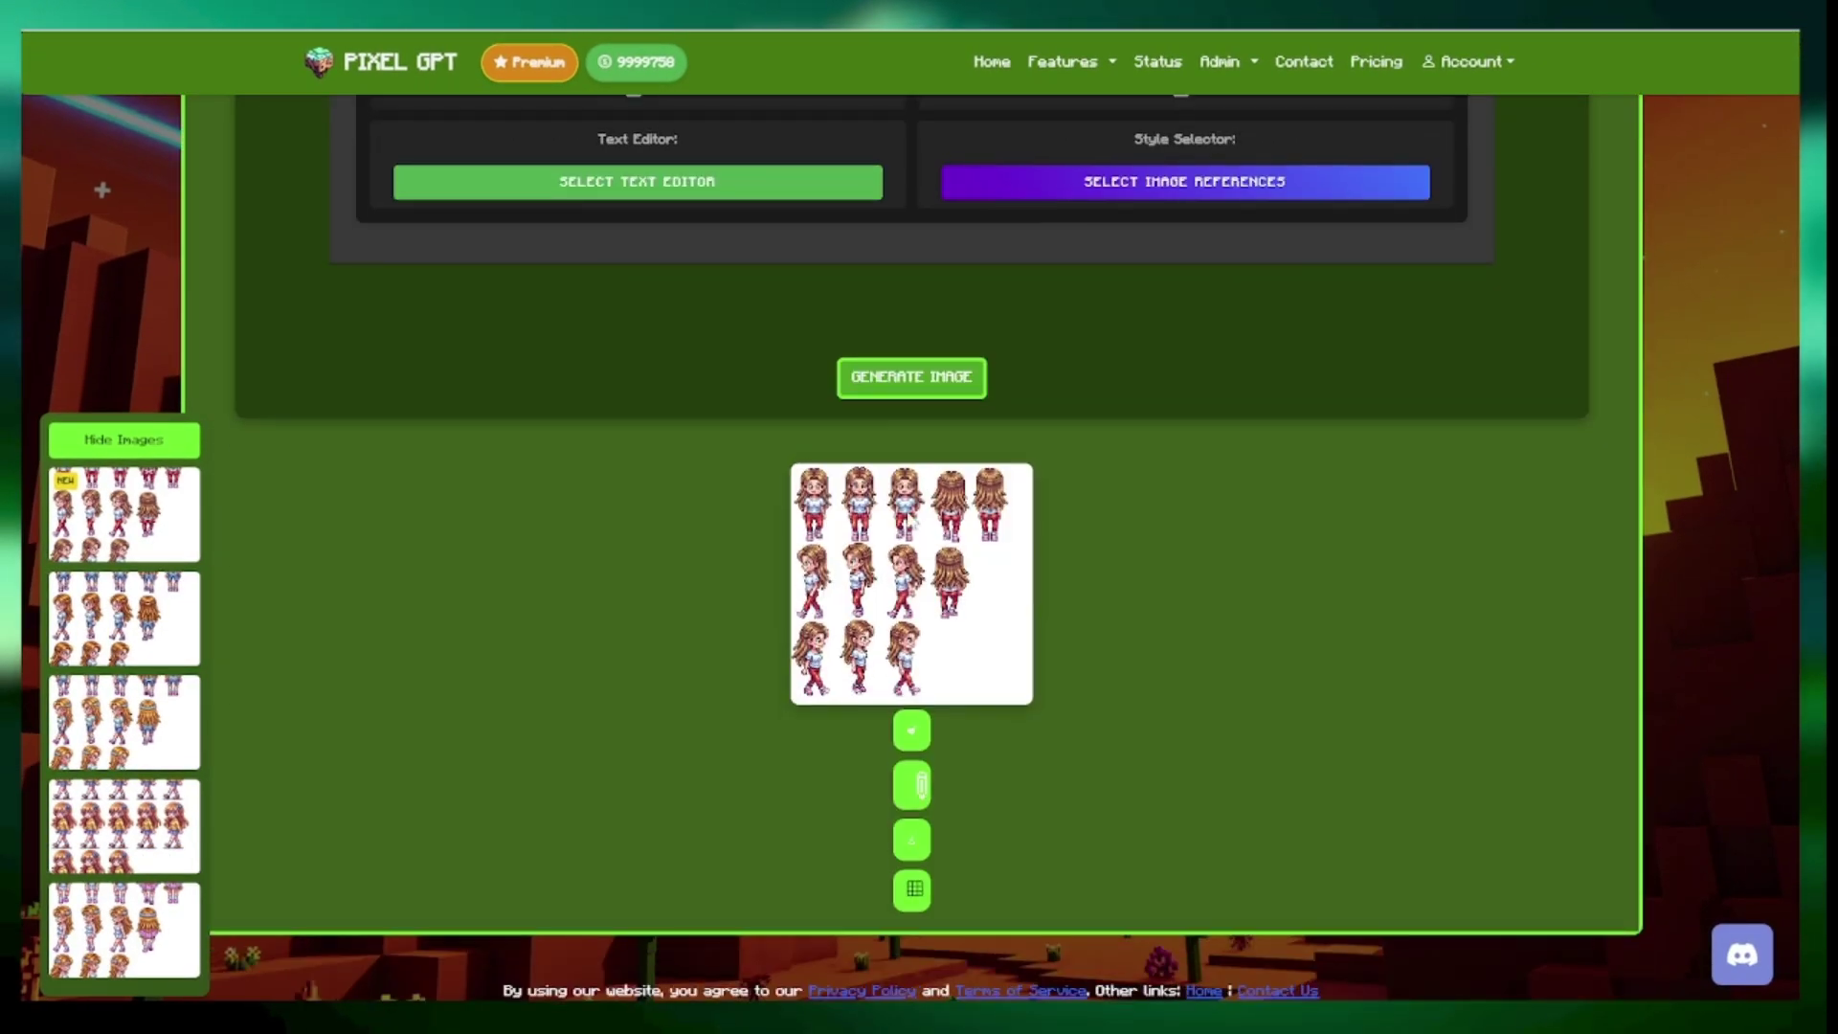
left_click(908, 560)
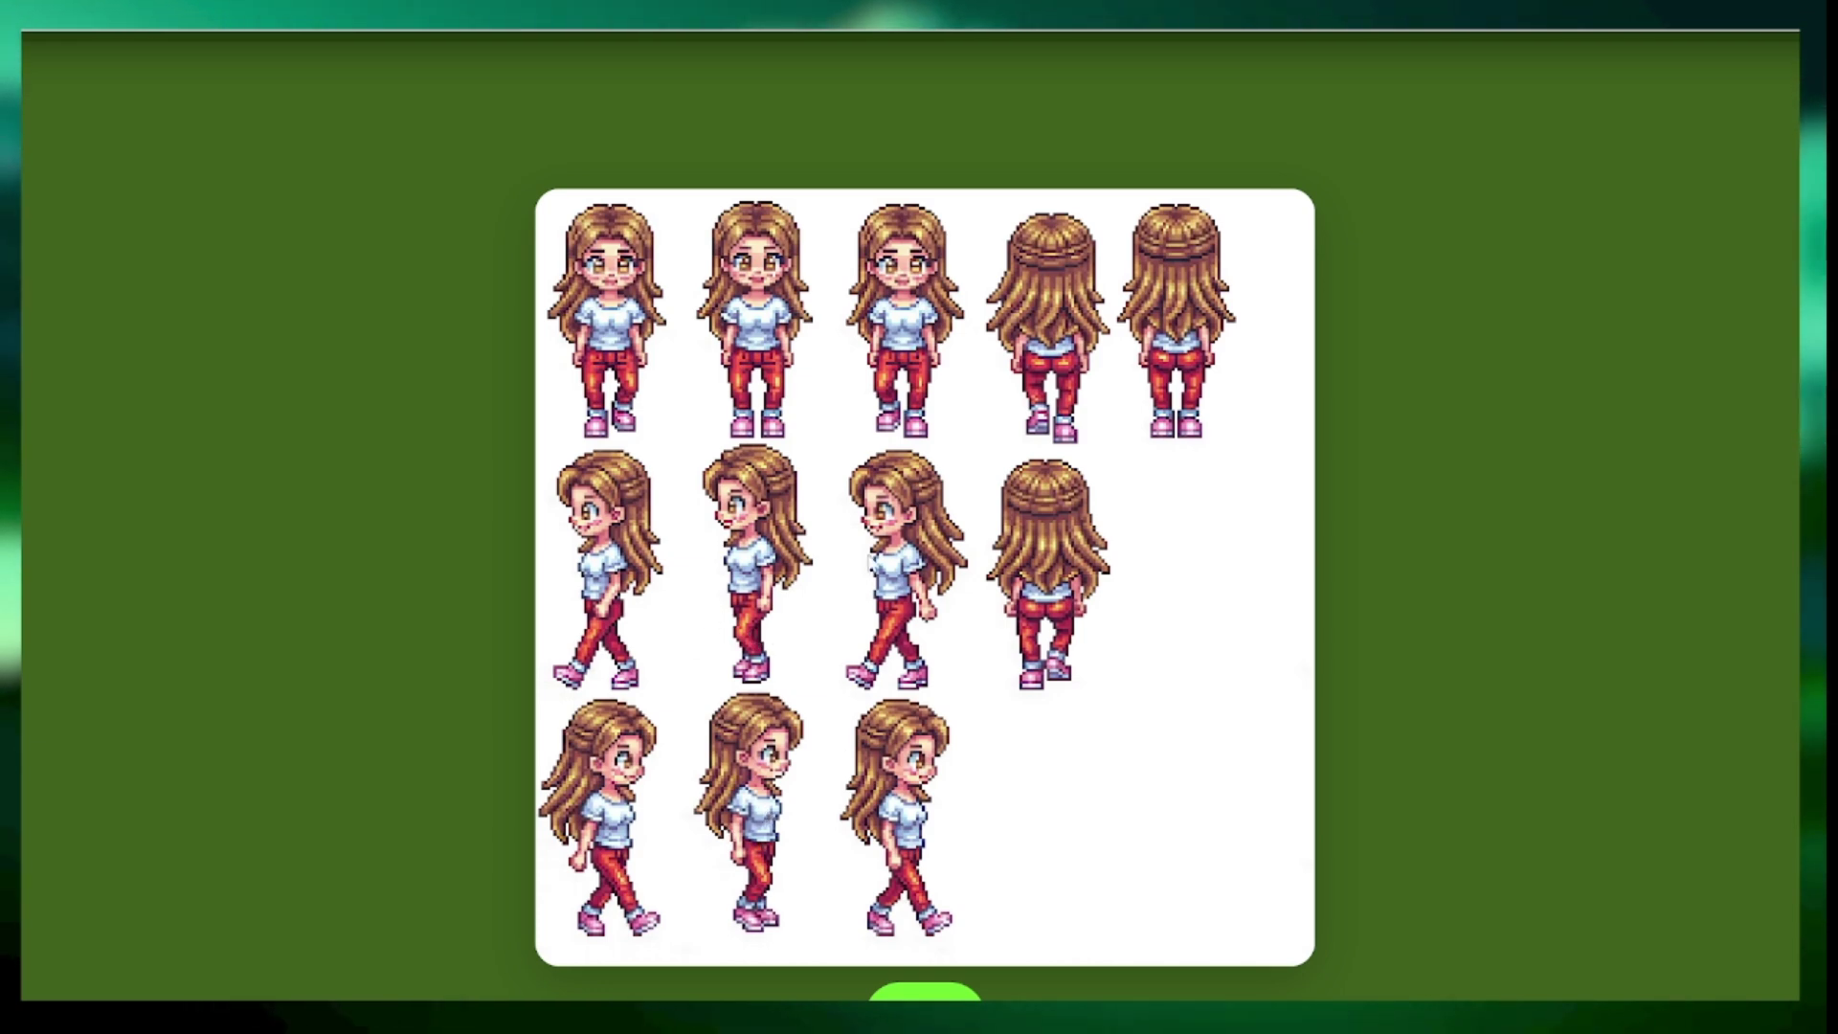
left_click(877, 628)
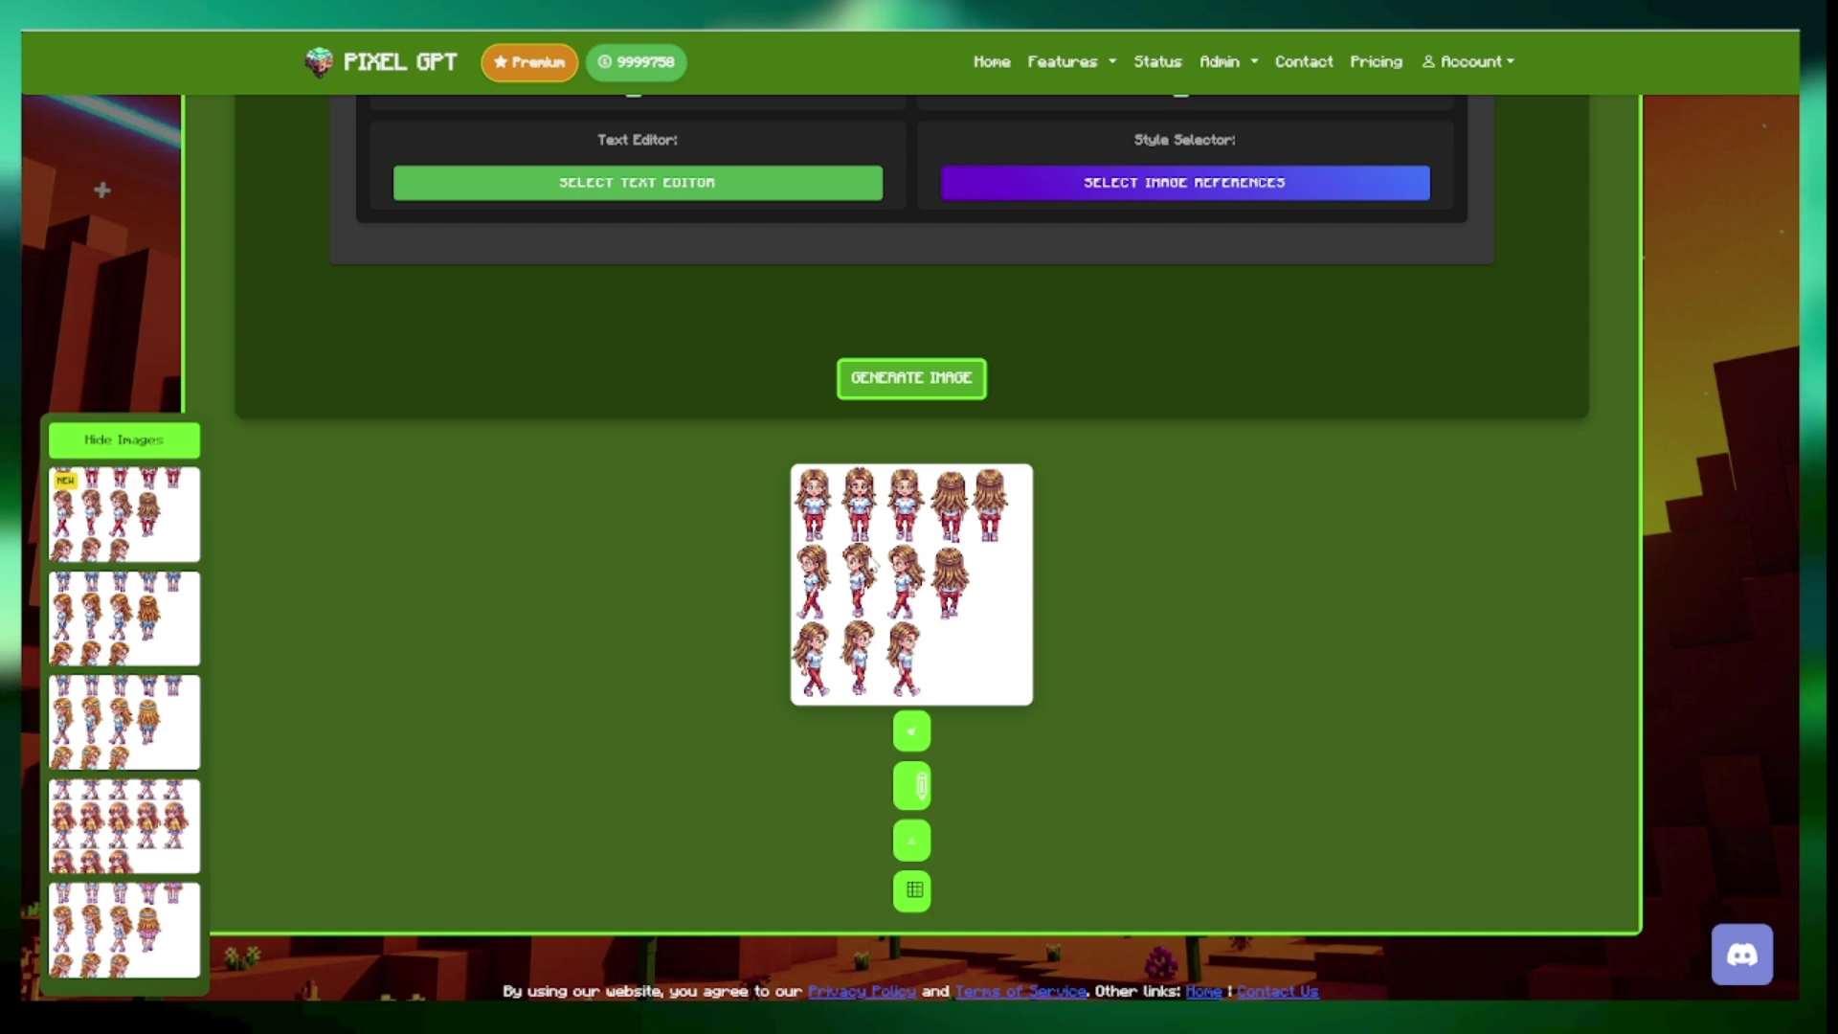
- Replace 'trouser' with 'dress' in the prompt so the girl wears a red dress
scroll(871, 565, "up", 10)
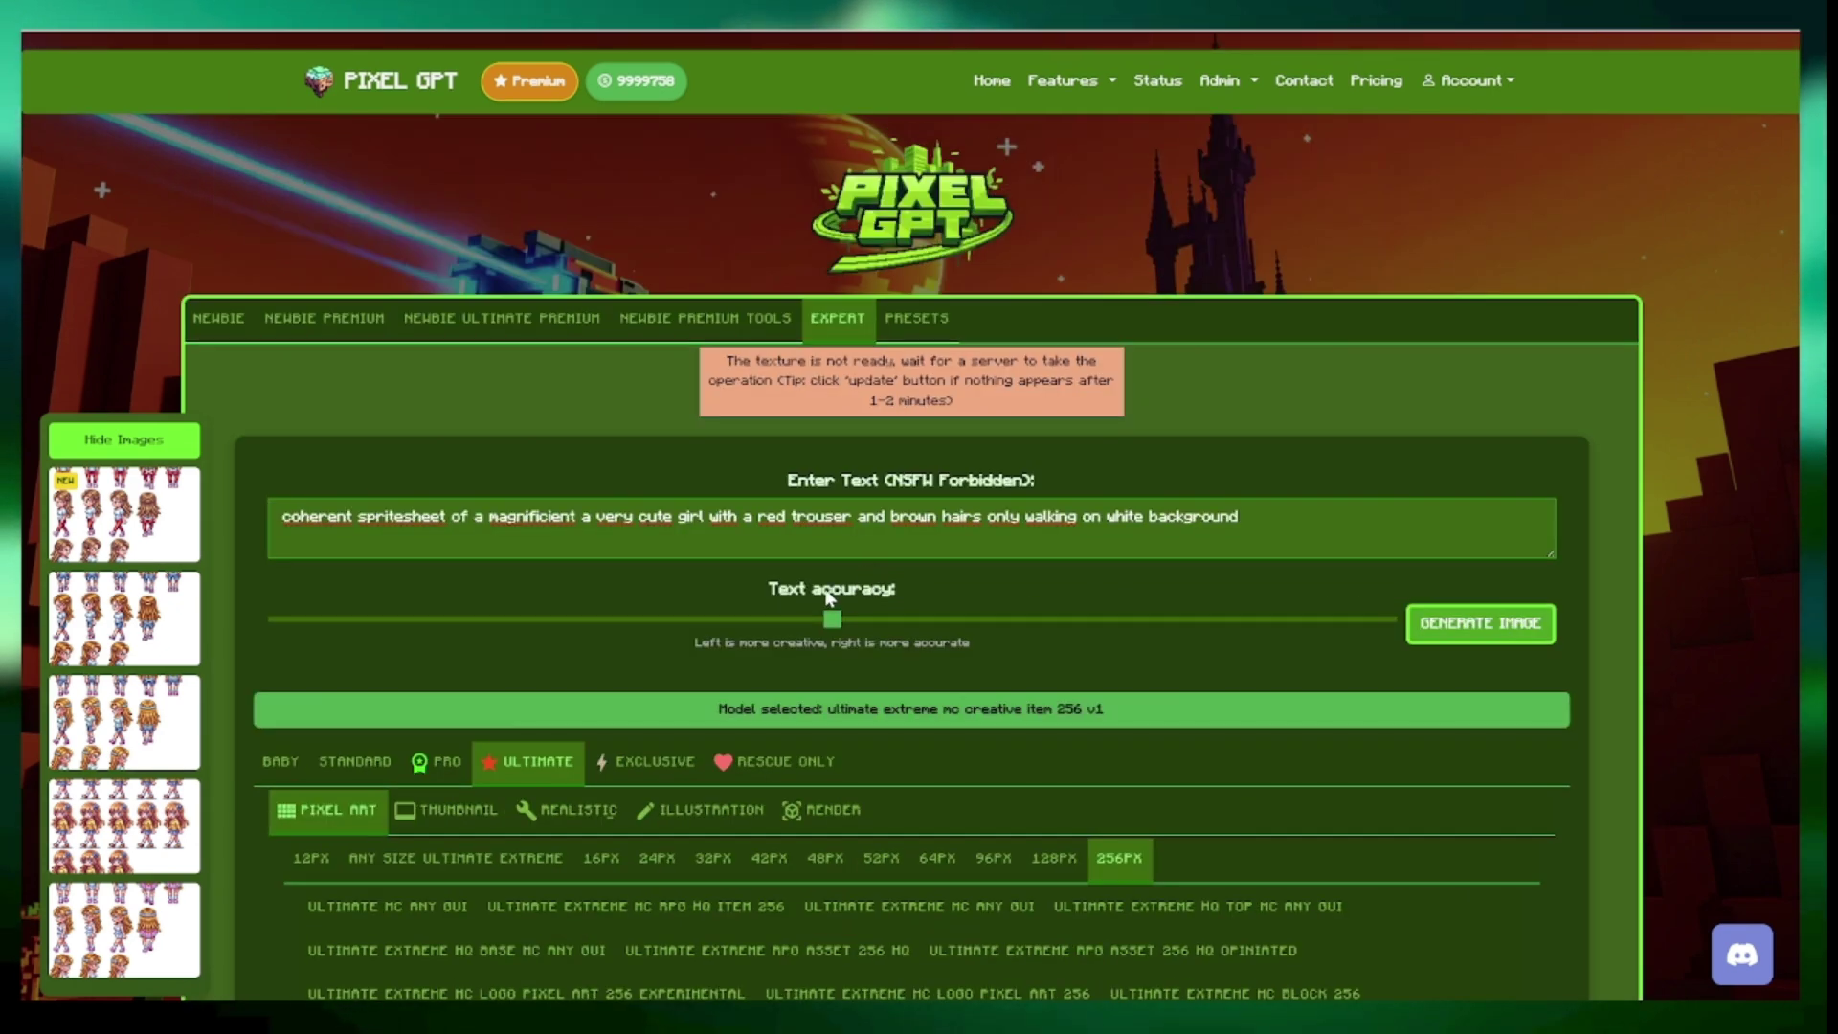
scroll(829, 598, "down", 10)
scroll(848, 612, "up", 10)
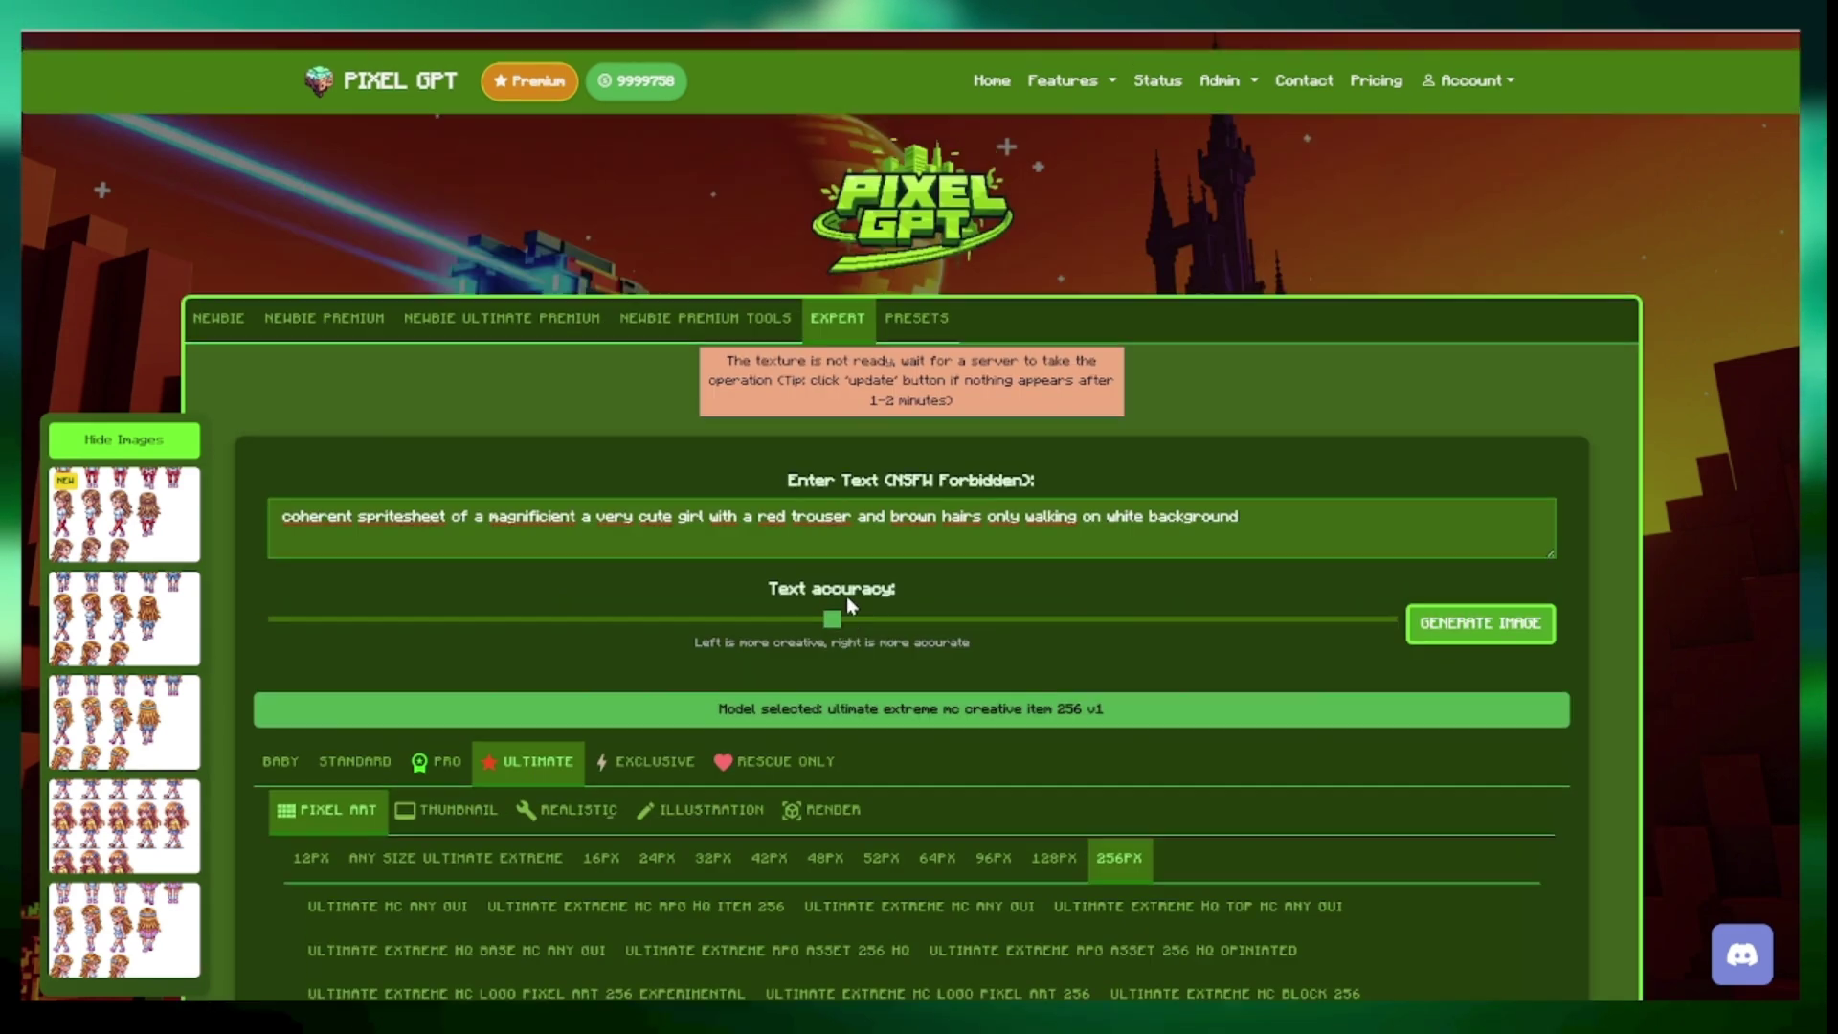
left_click(654, 524)
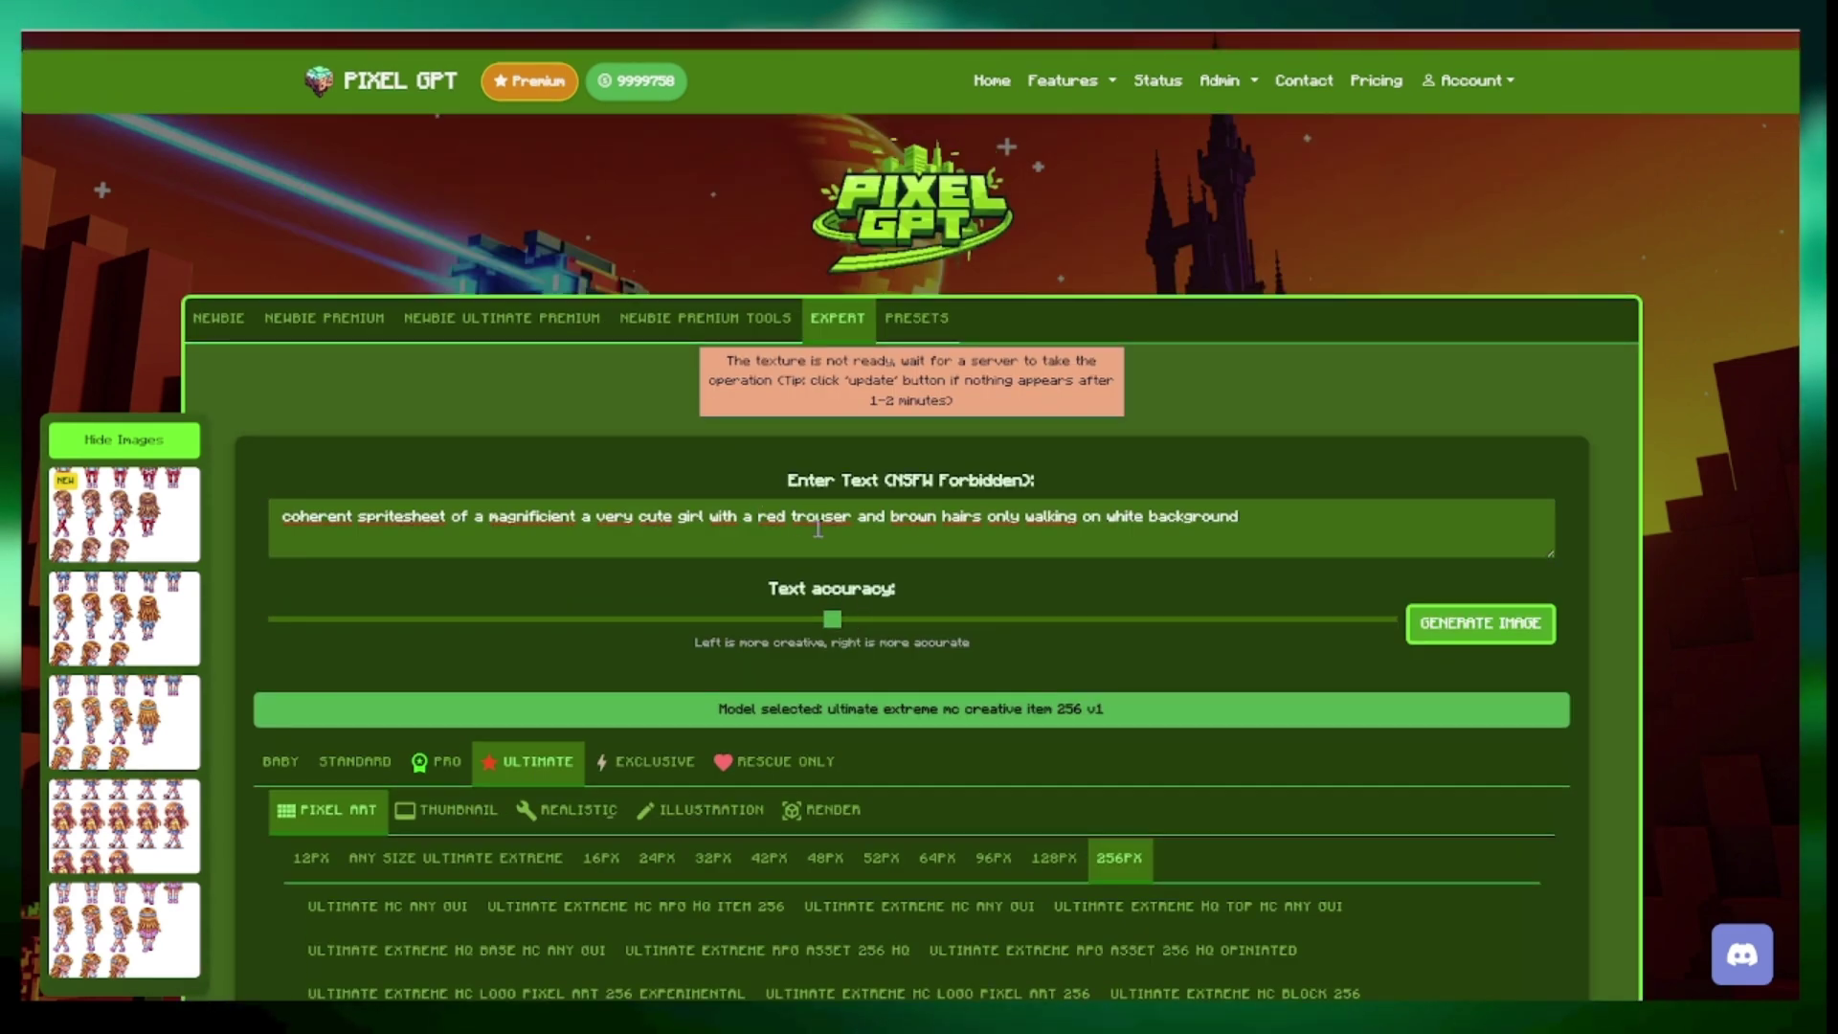
left_click_drag(852, 517, 794, 517)
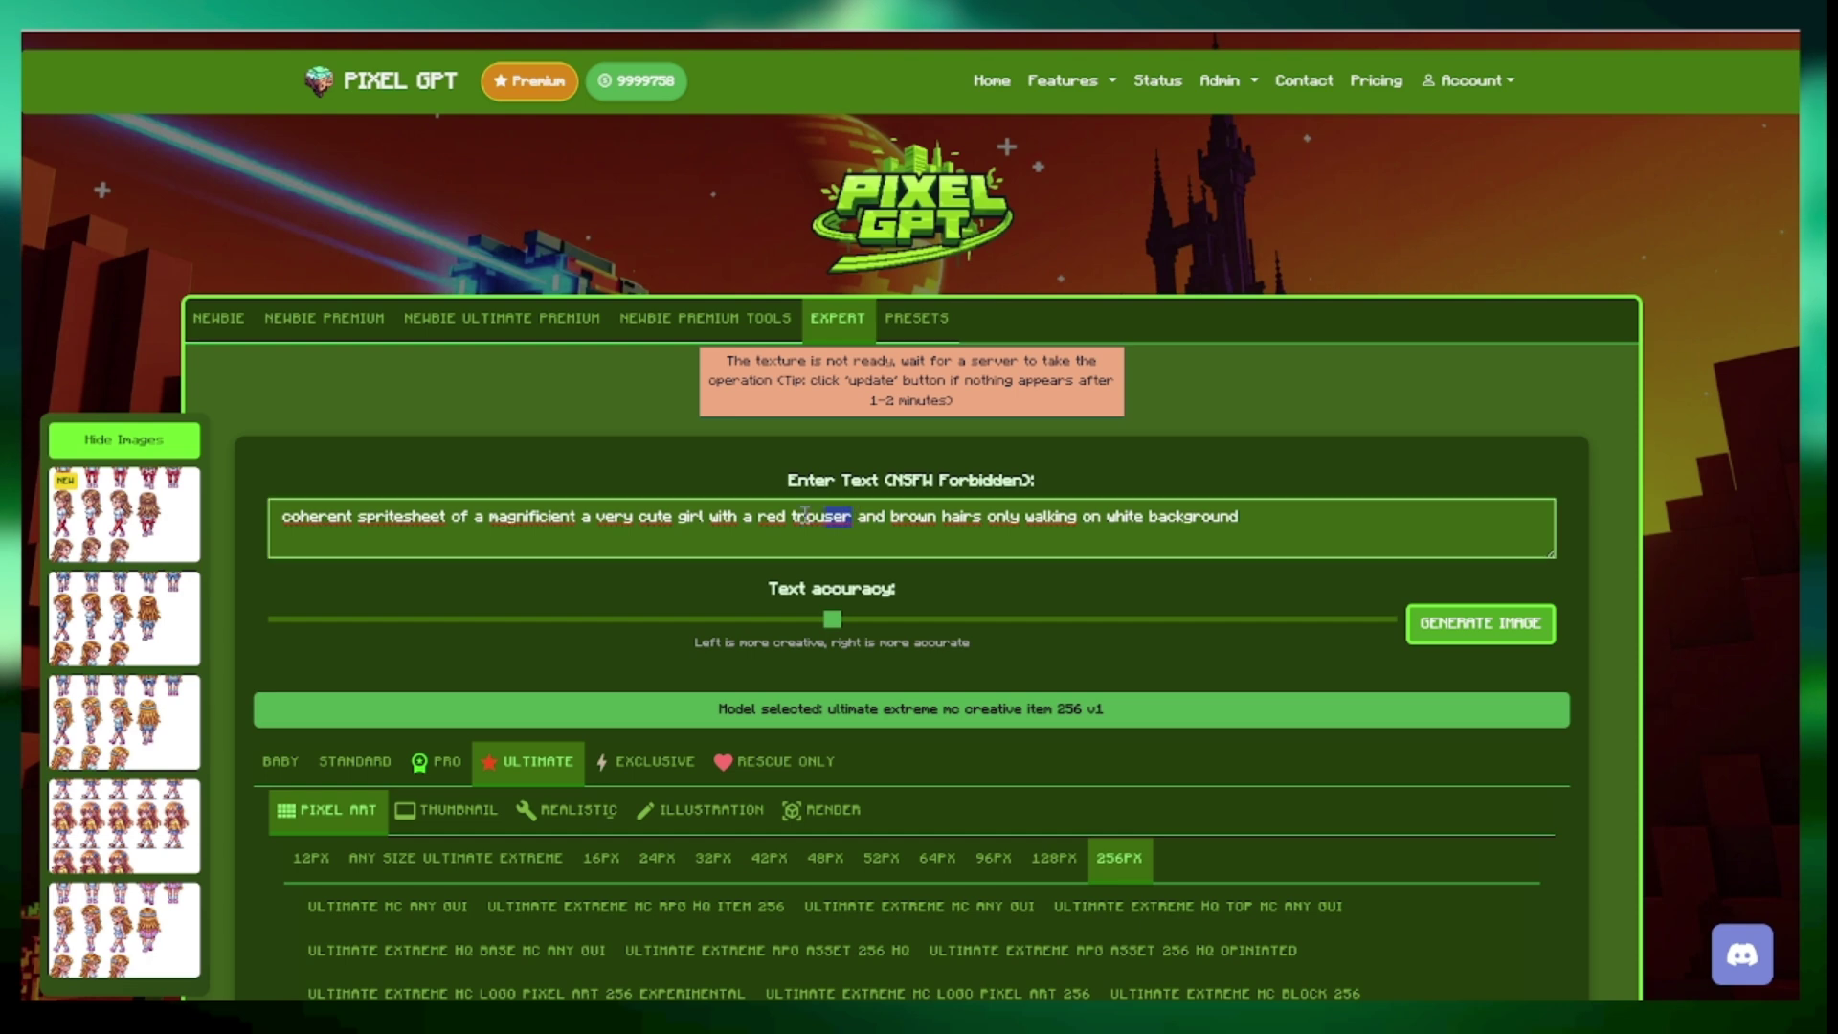
type("dress")
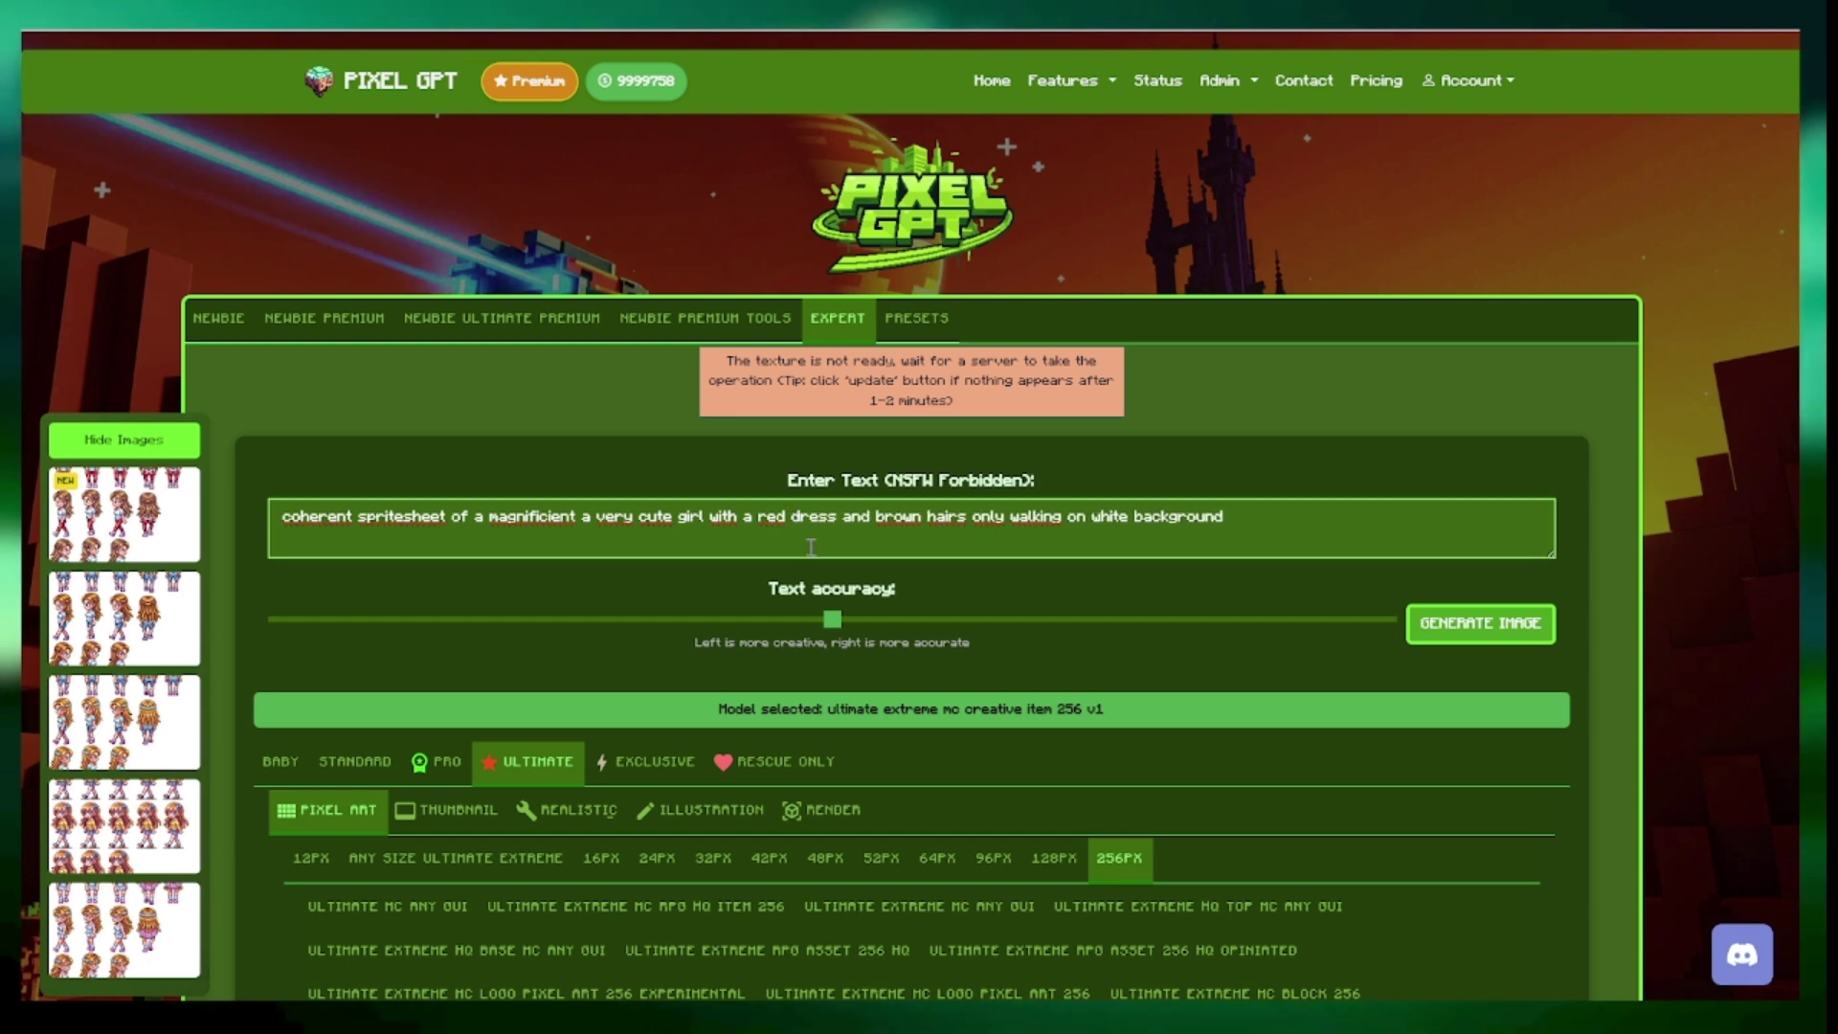
scroll(795, 545, "down", 10)
scroll(796, 579, "down", 5)
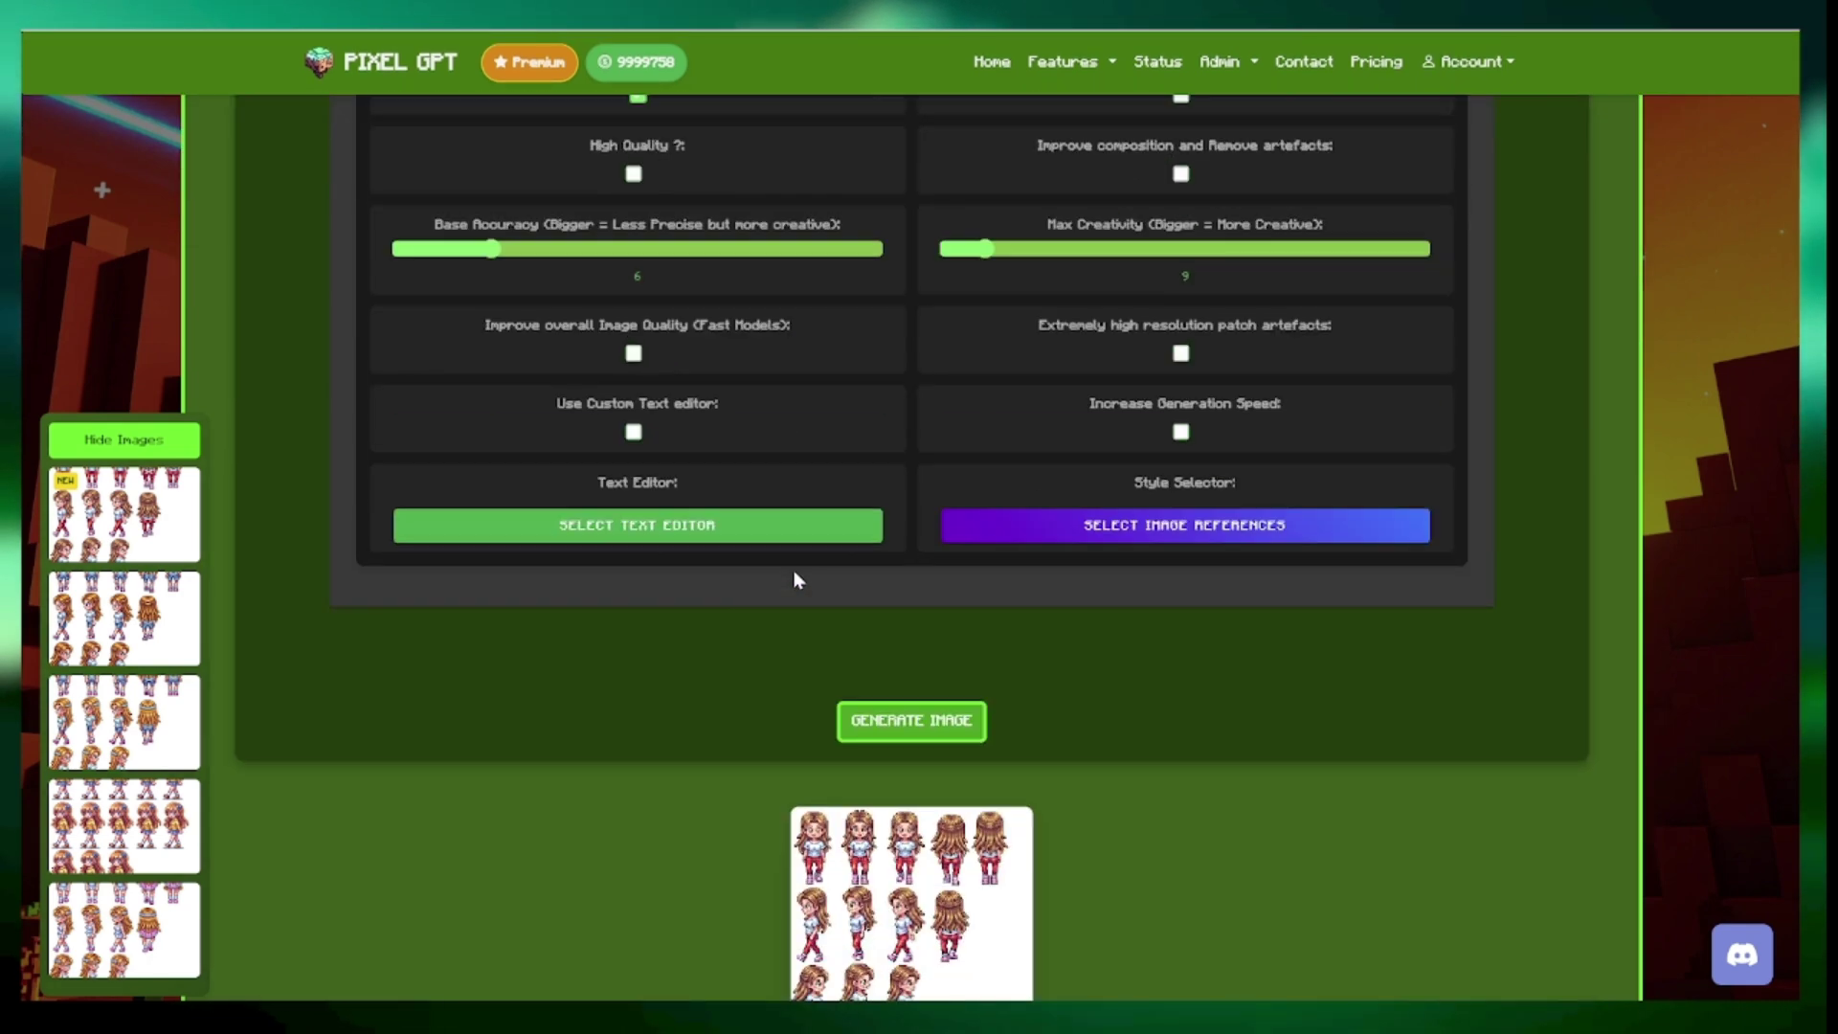
- Lower the reference image's Shape Strength slider
left_click(1113, 535)
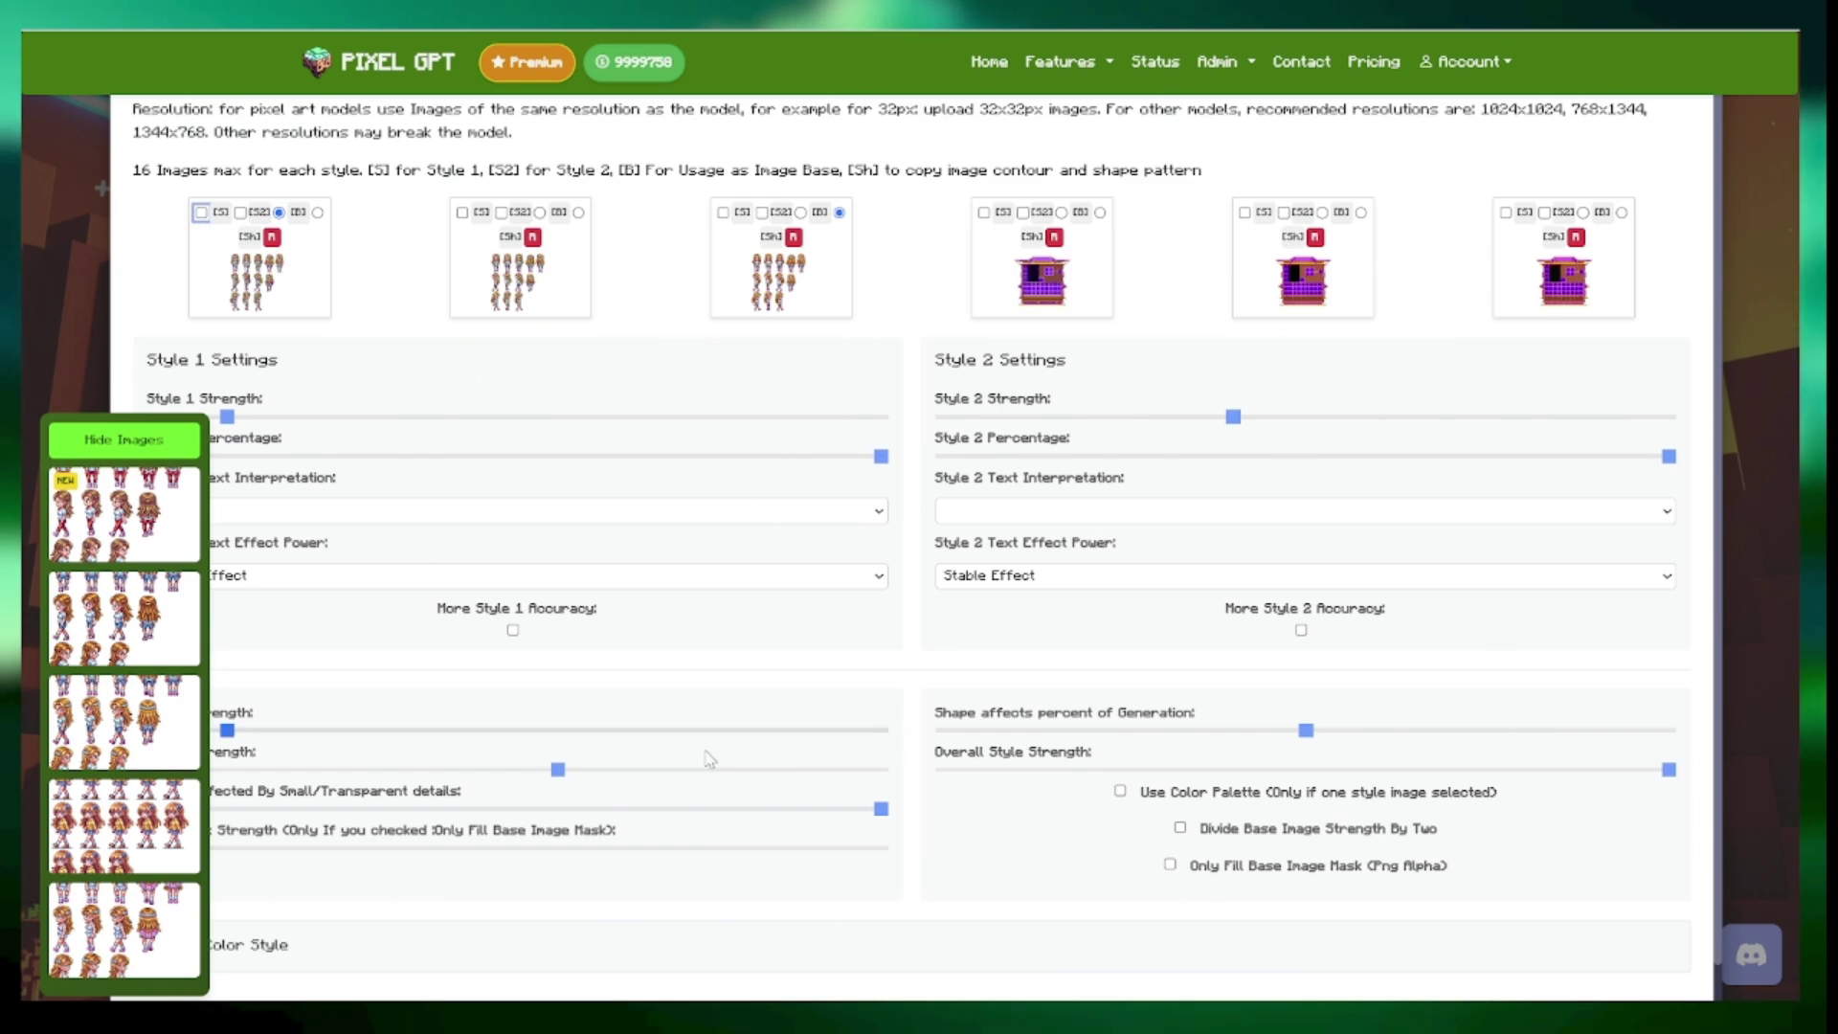
left_click_drag(559, 769, 397, 772)
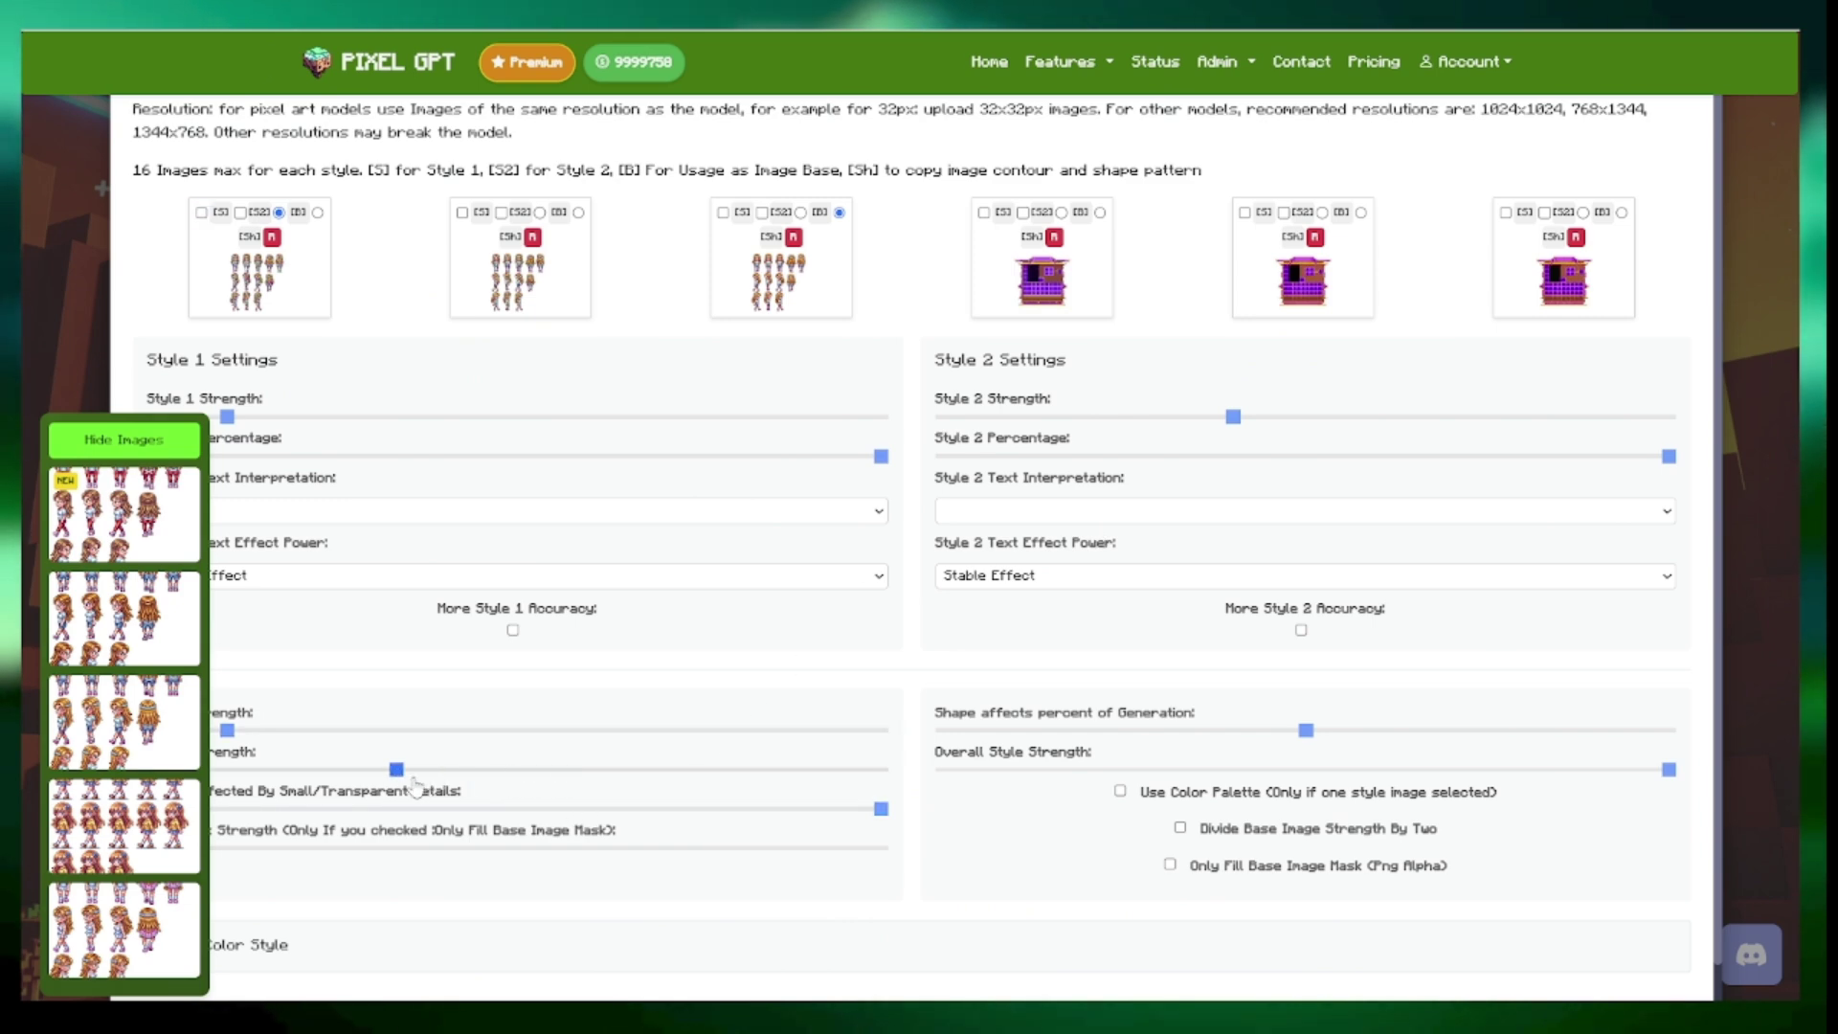
scroll(498, 819, "down", 1)
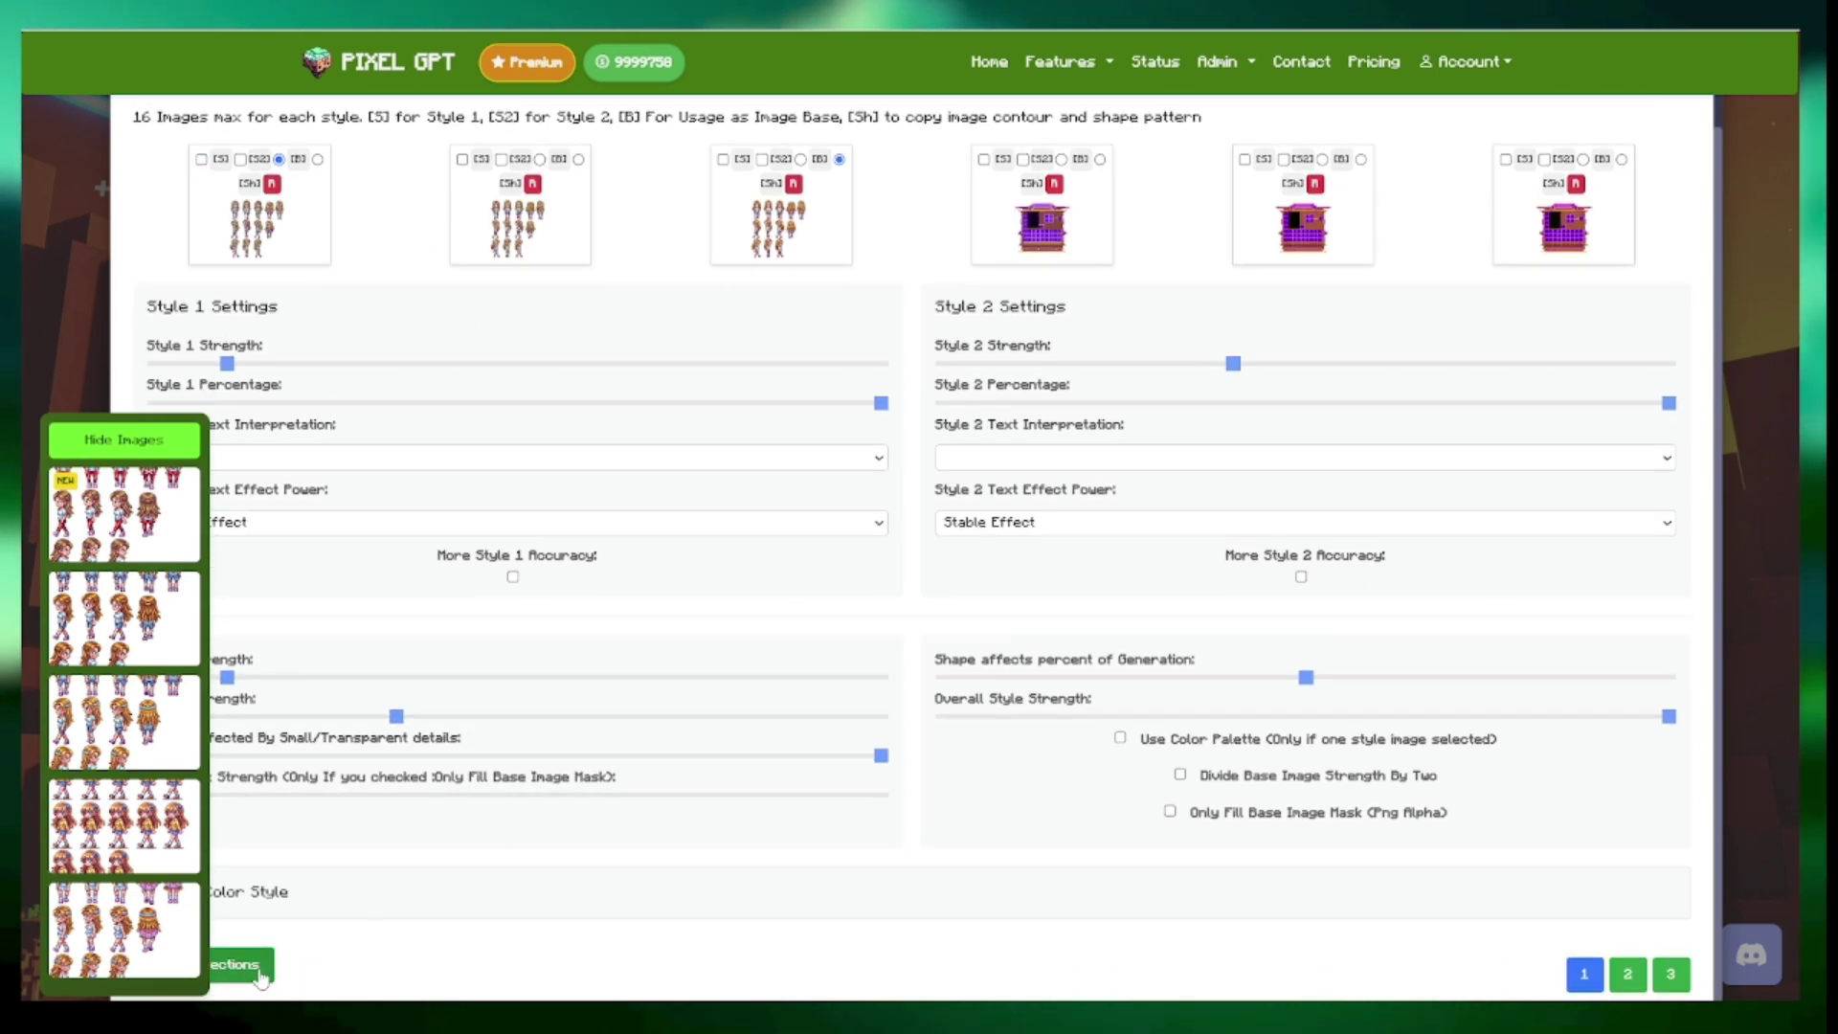
scroll(783, 804, "down", 10)
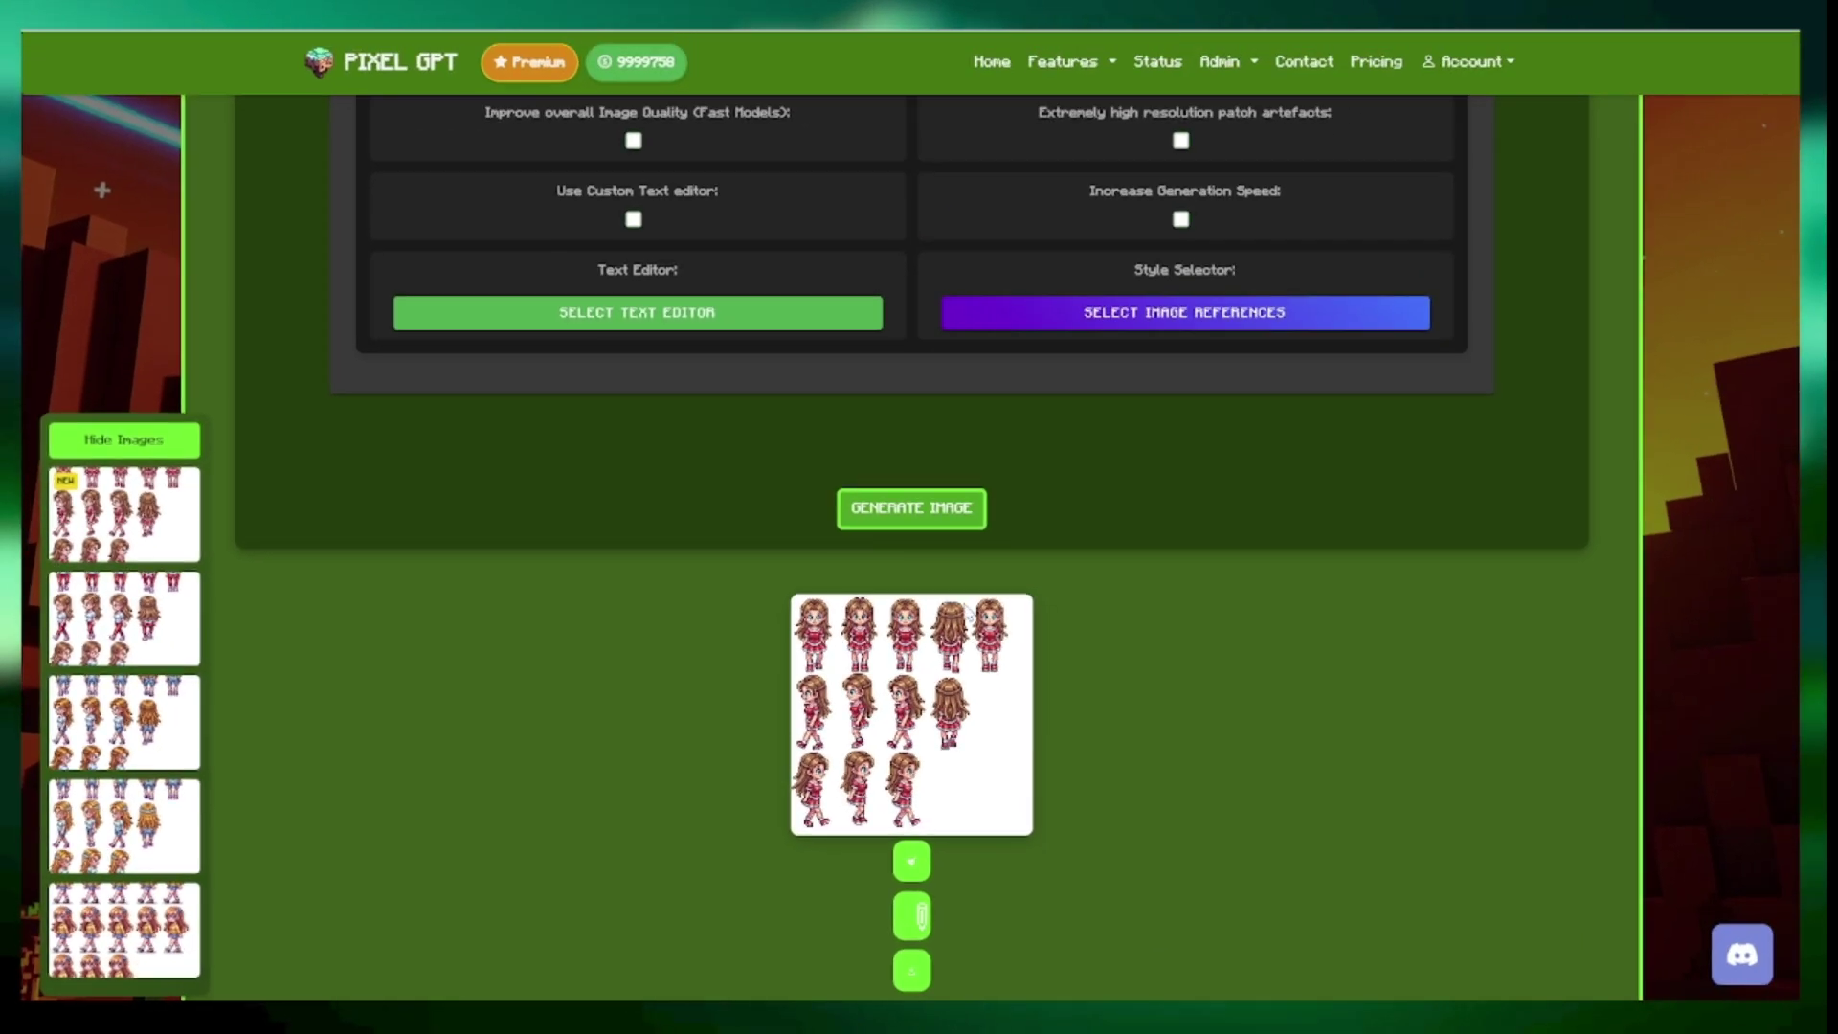
- Raise Shape Strength slightly with the image history hidden, and generate the spritesheet
left_click(1116, 324)
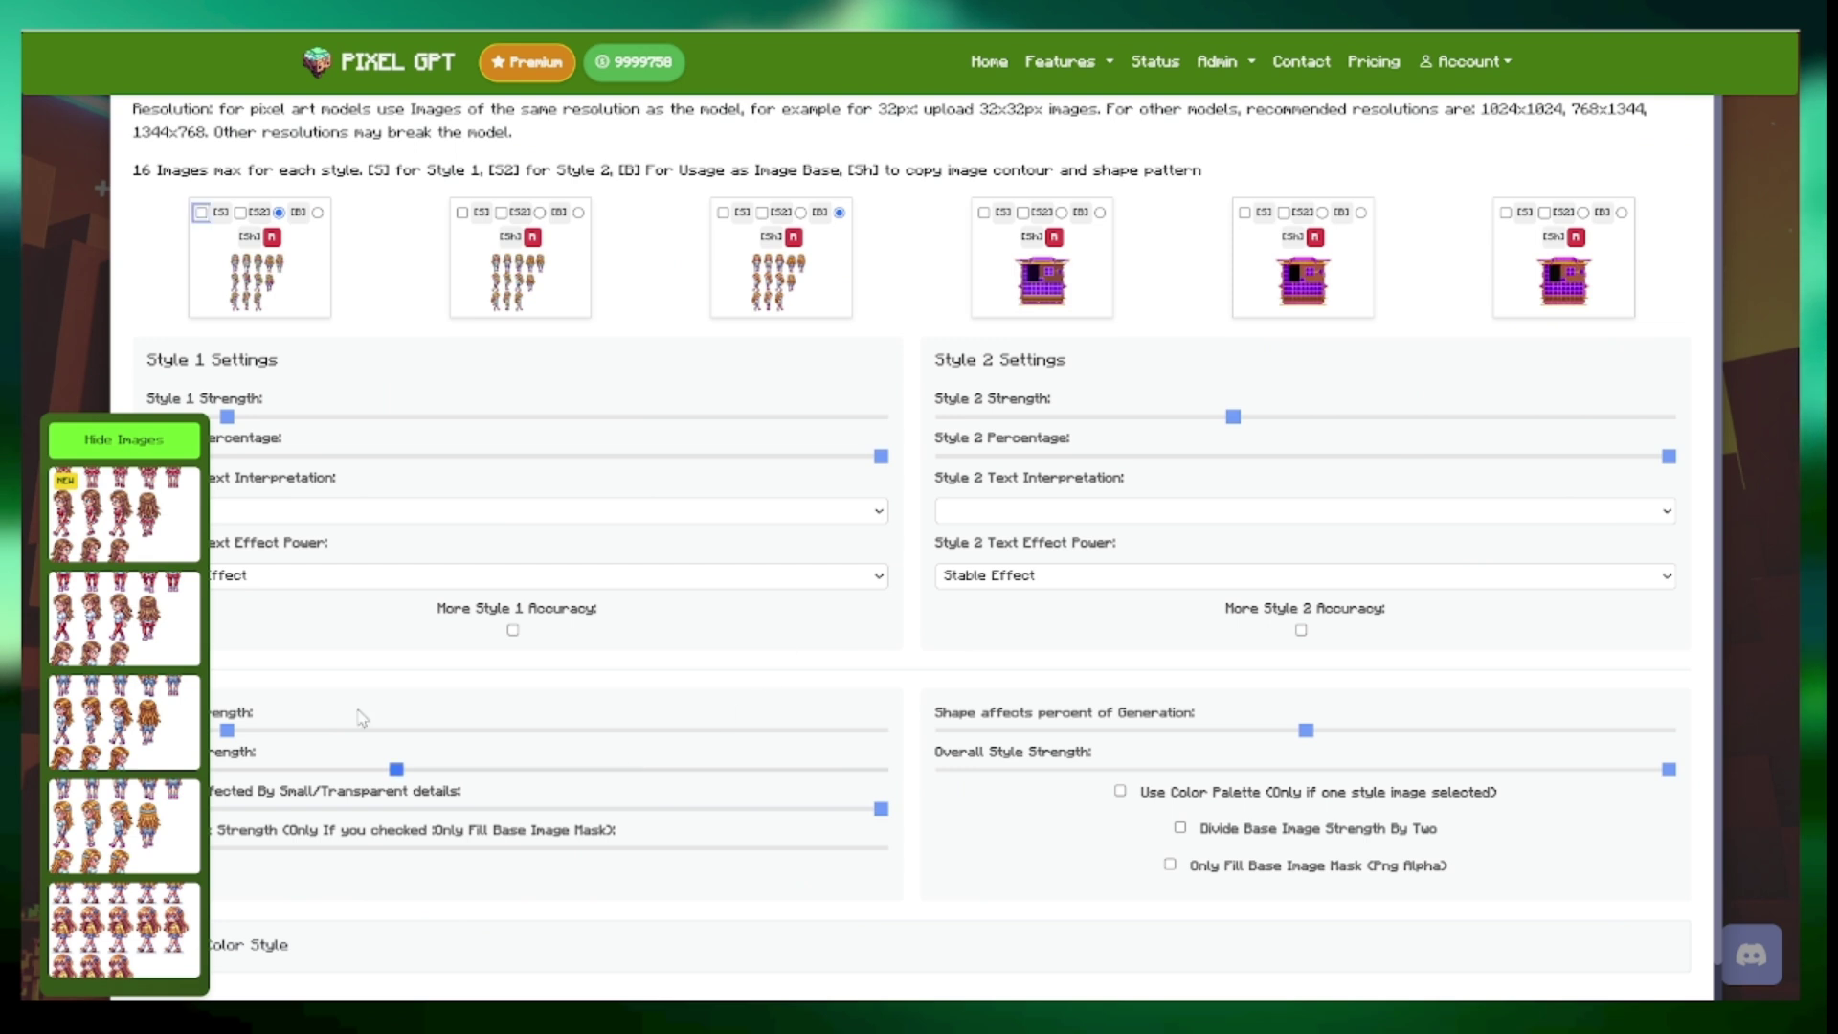
left_click(142, 445)
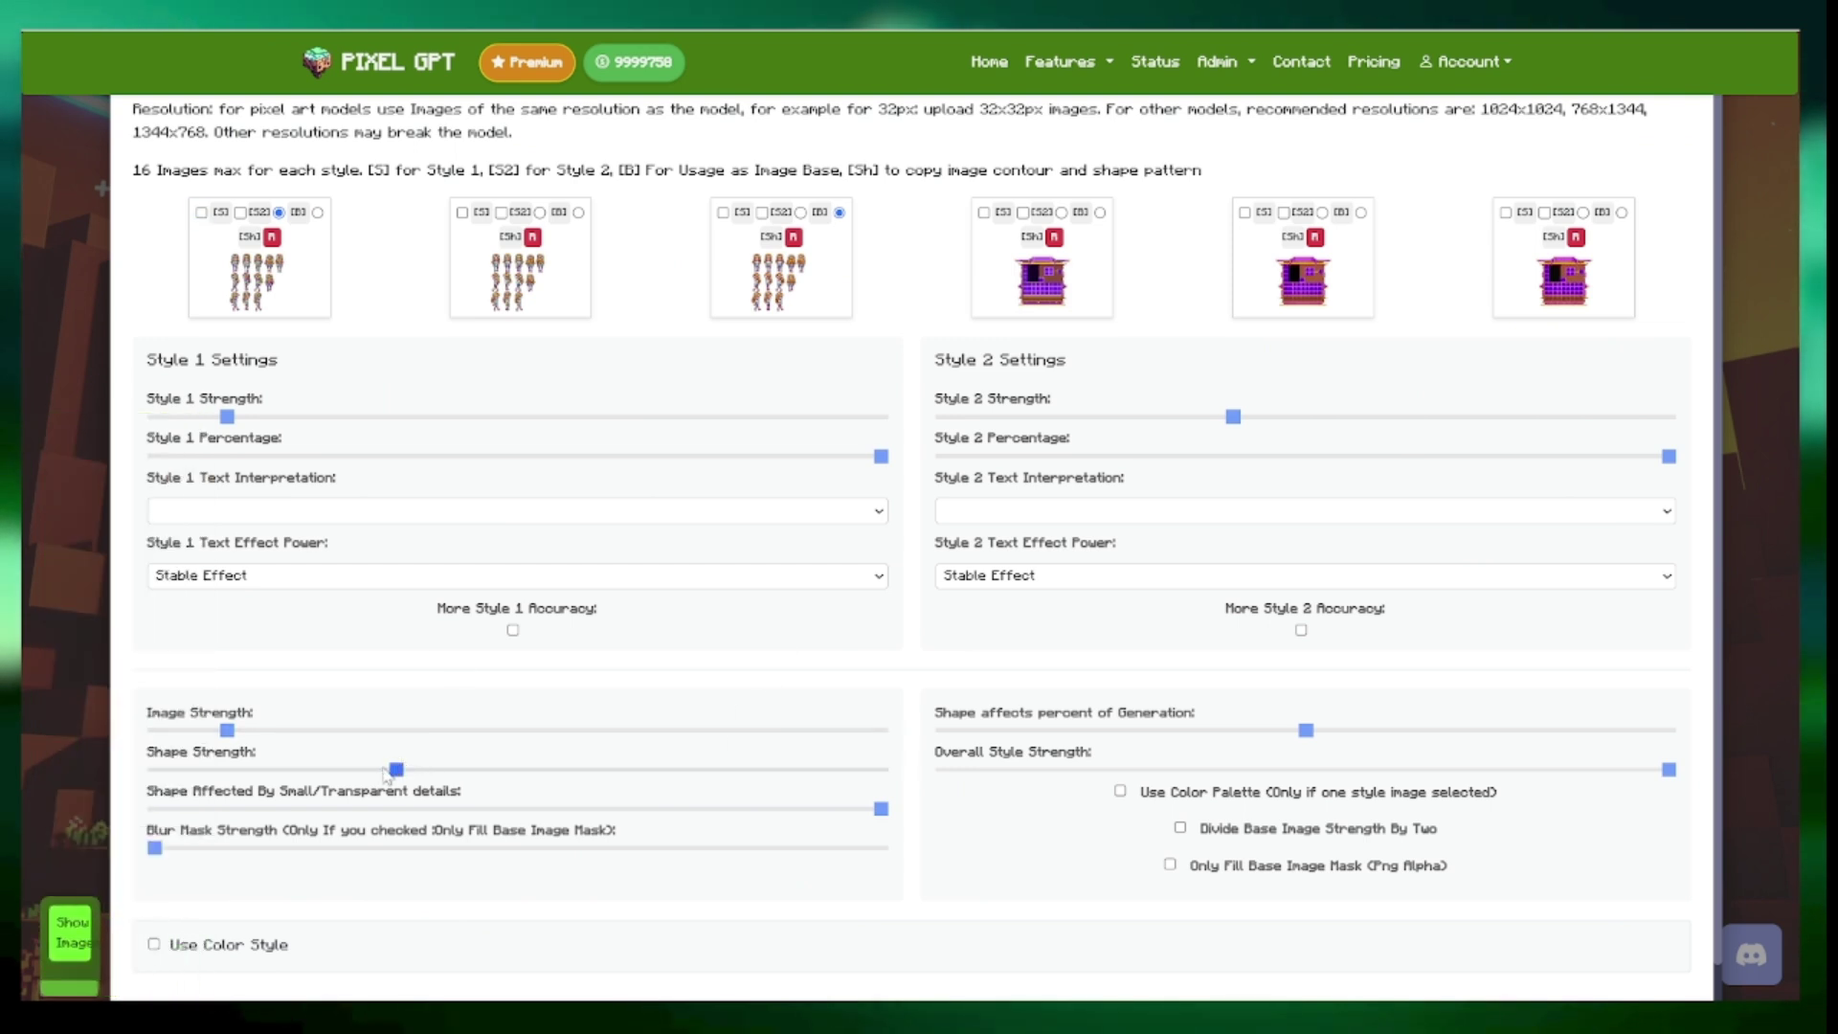
left_click_drag(398, 770, 479, 770)
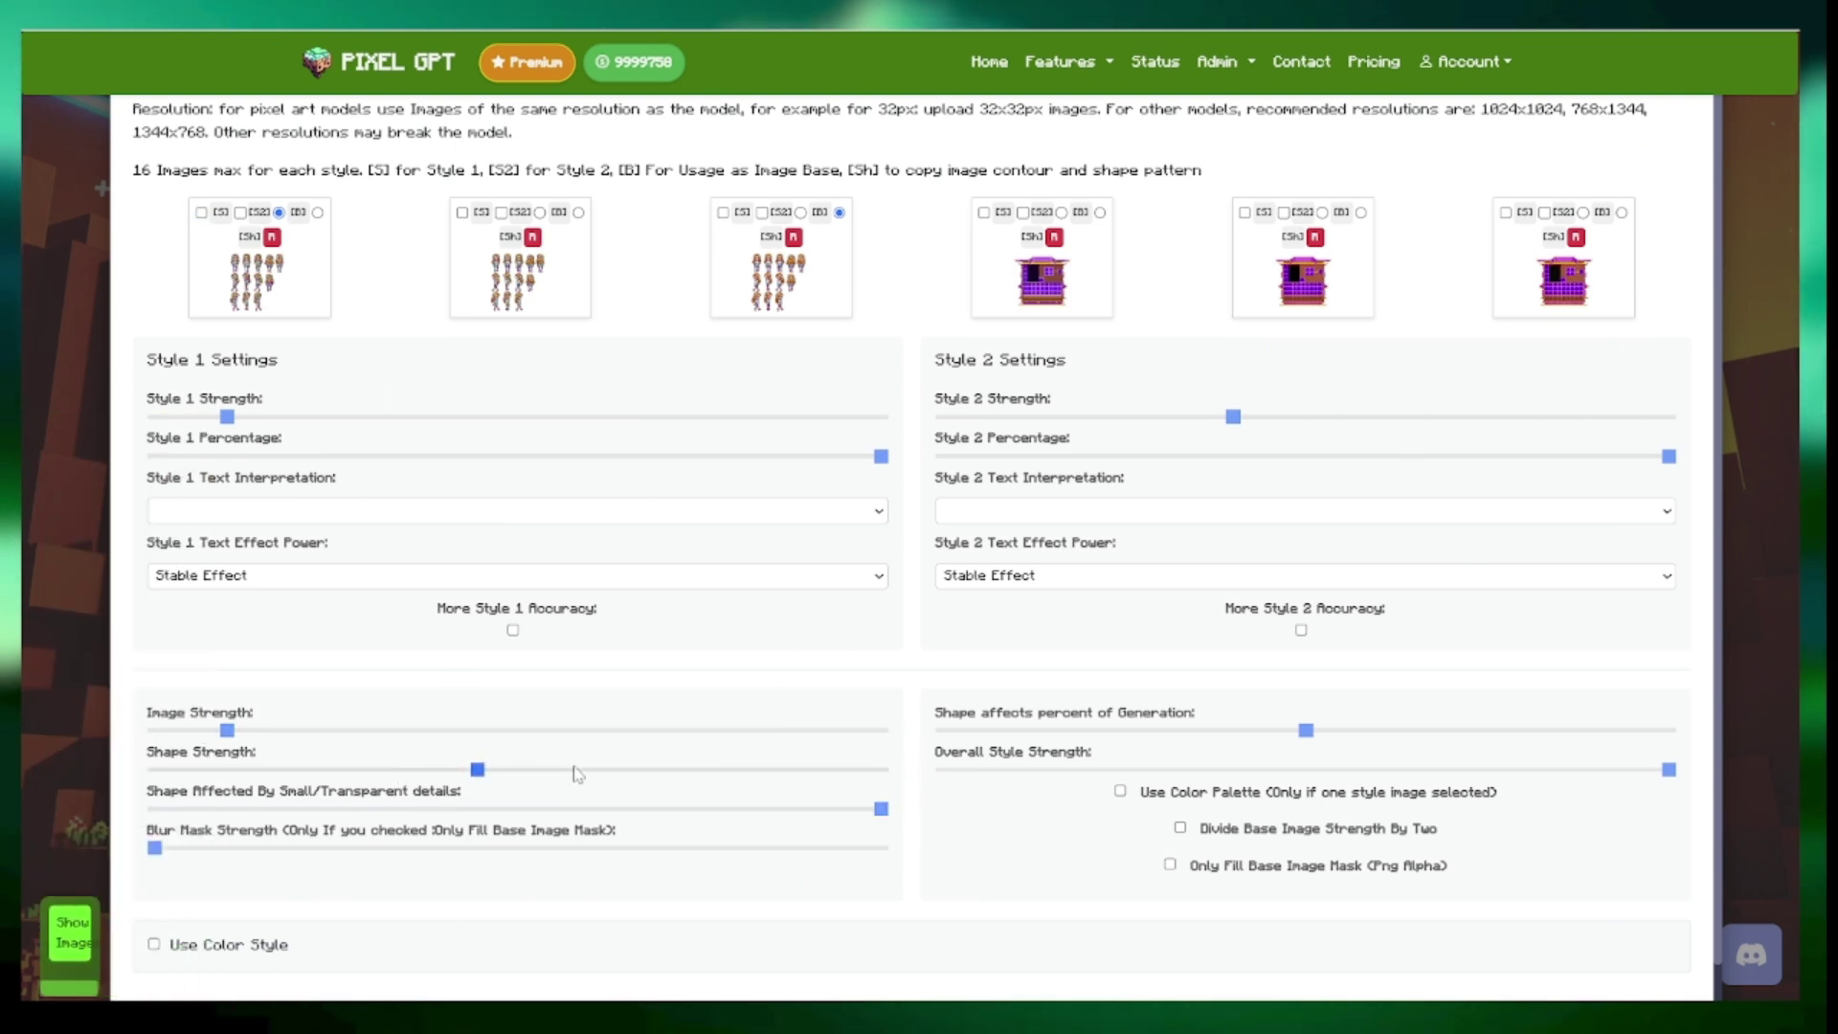
scroll(720, 860, "down", 15)
left_click(857, 517)
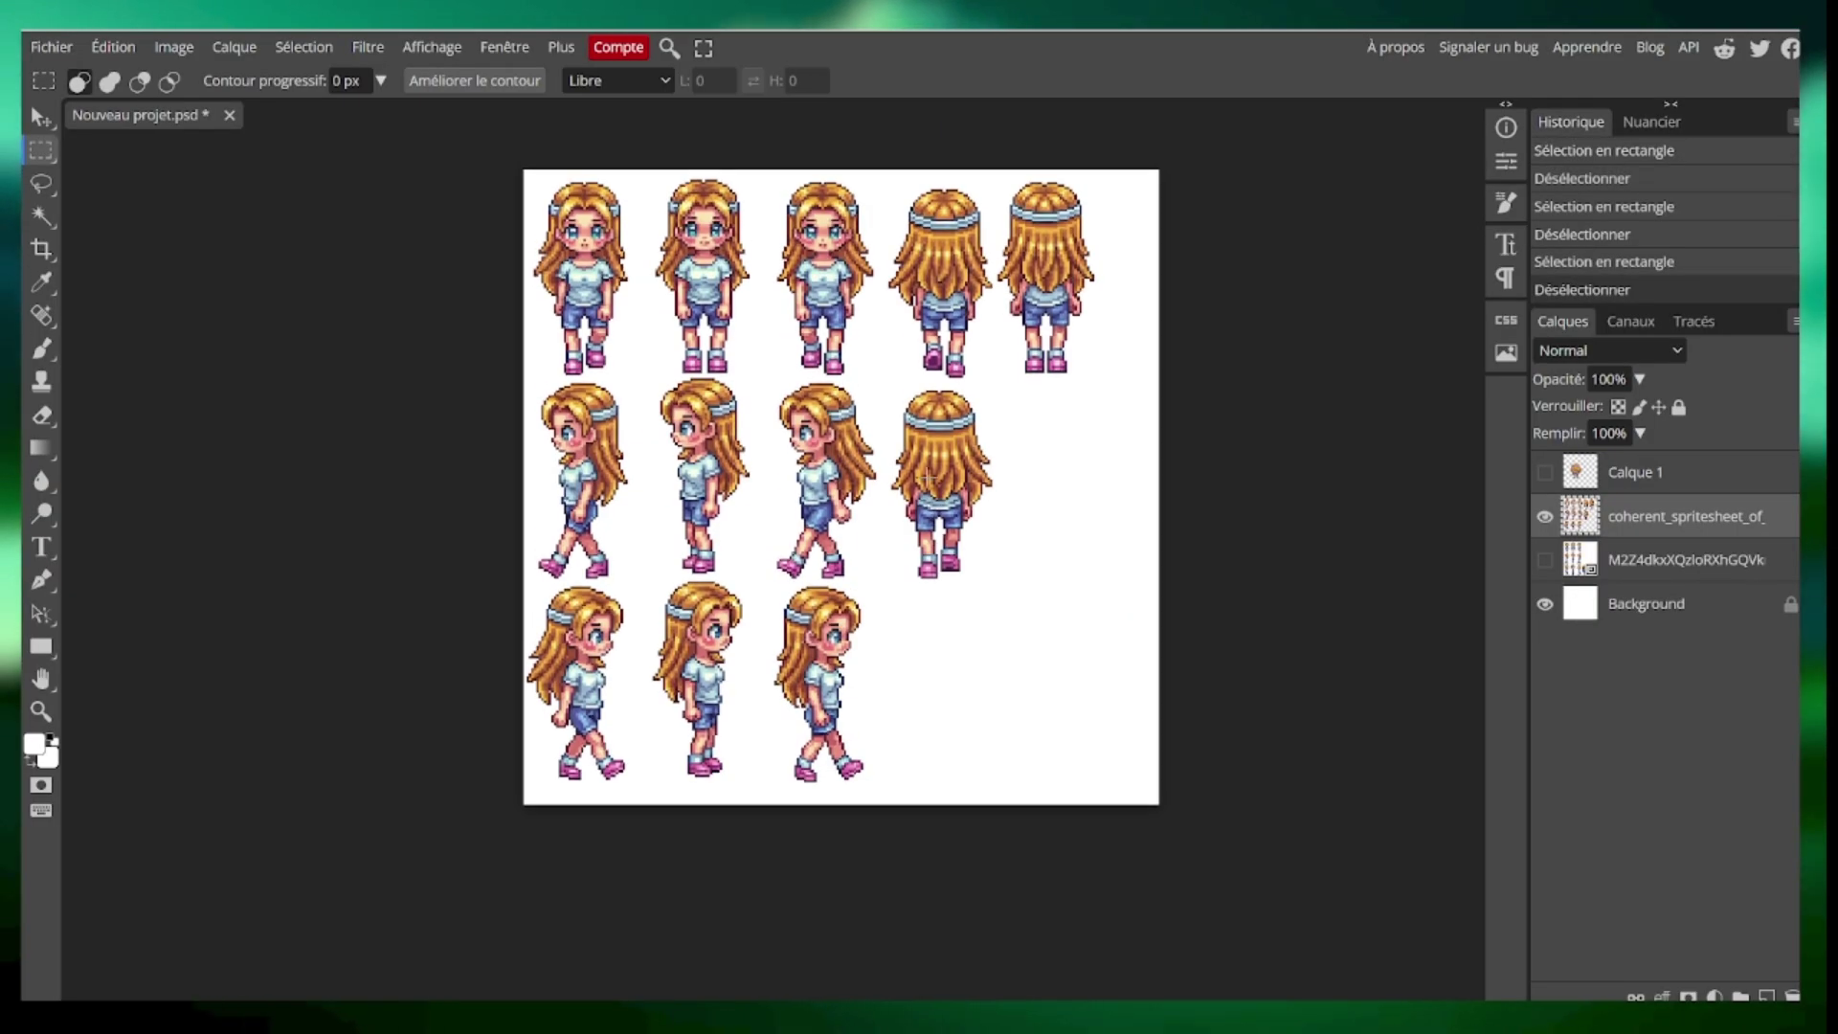
- Lasso-select the legs of the first four girl sprites
scroll(1448, 398, "down", 1)
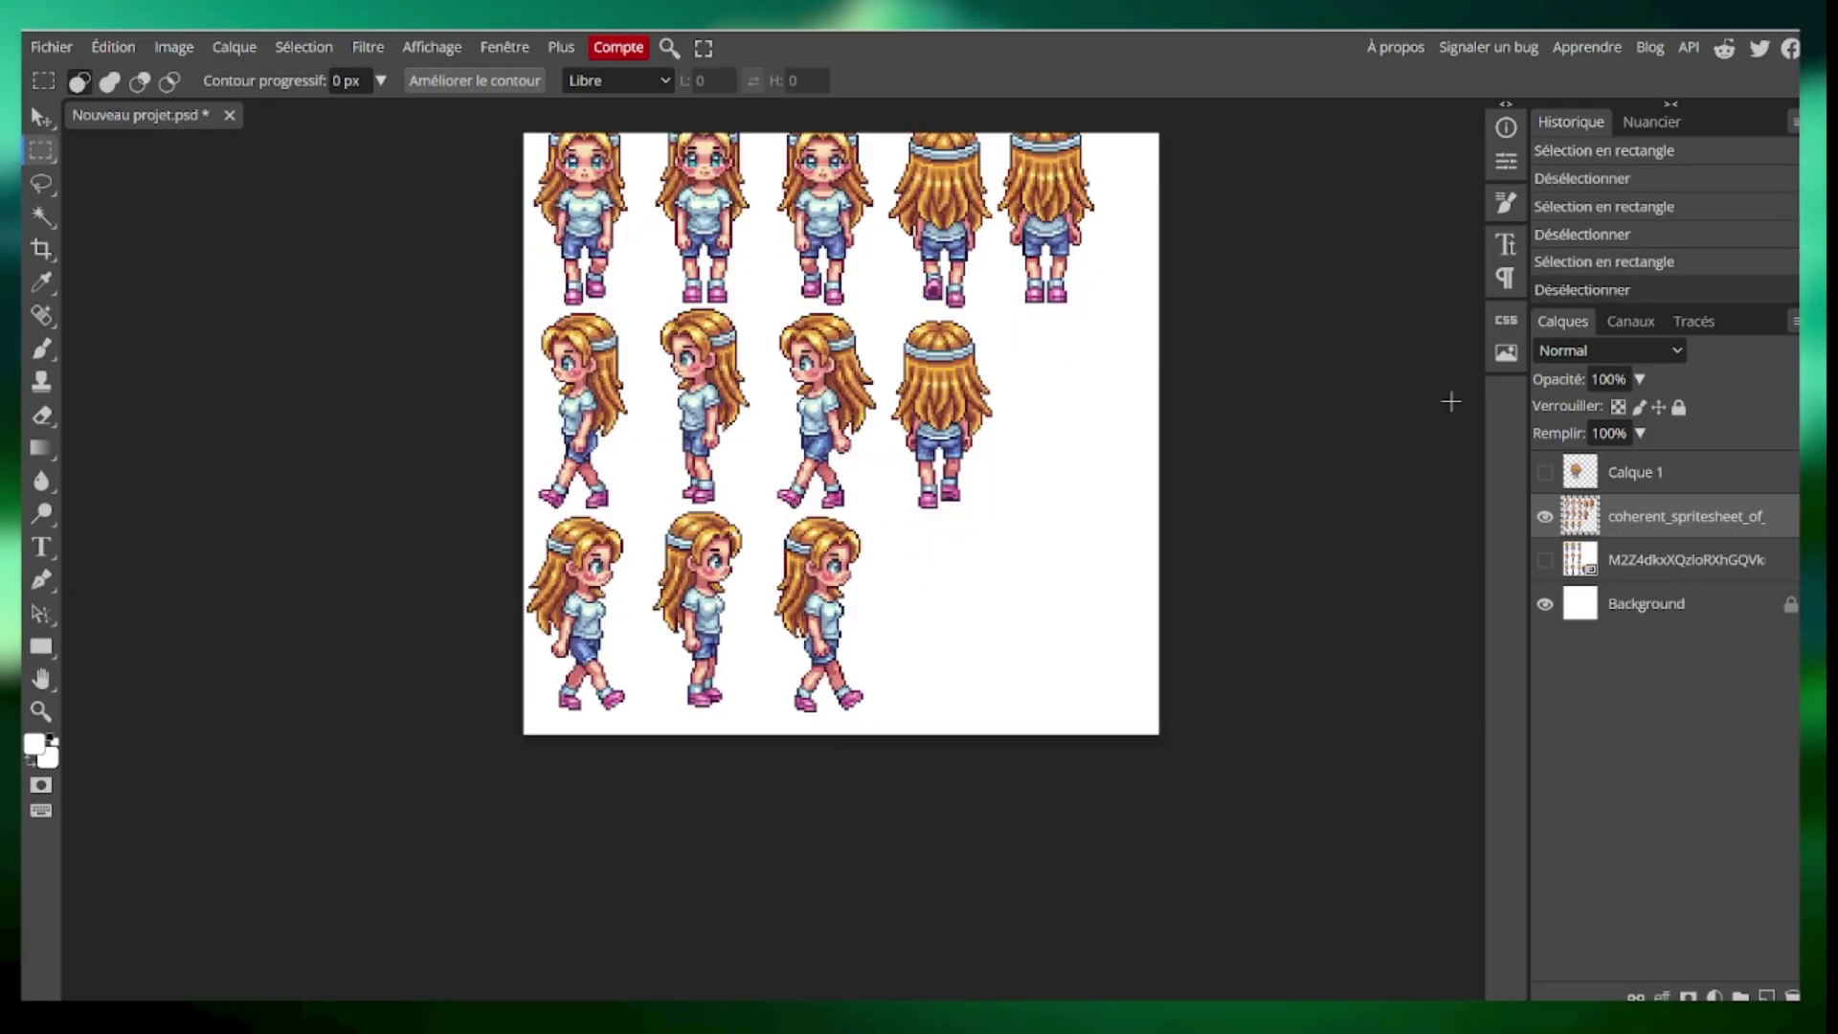
scroll(756, 354, "up", 2)
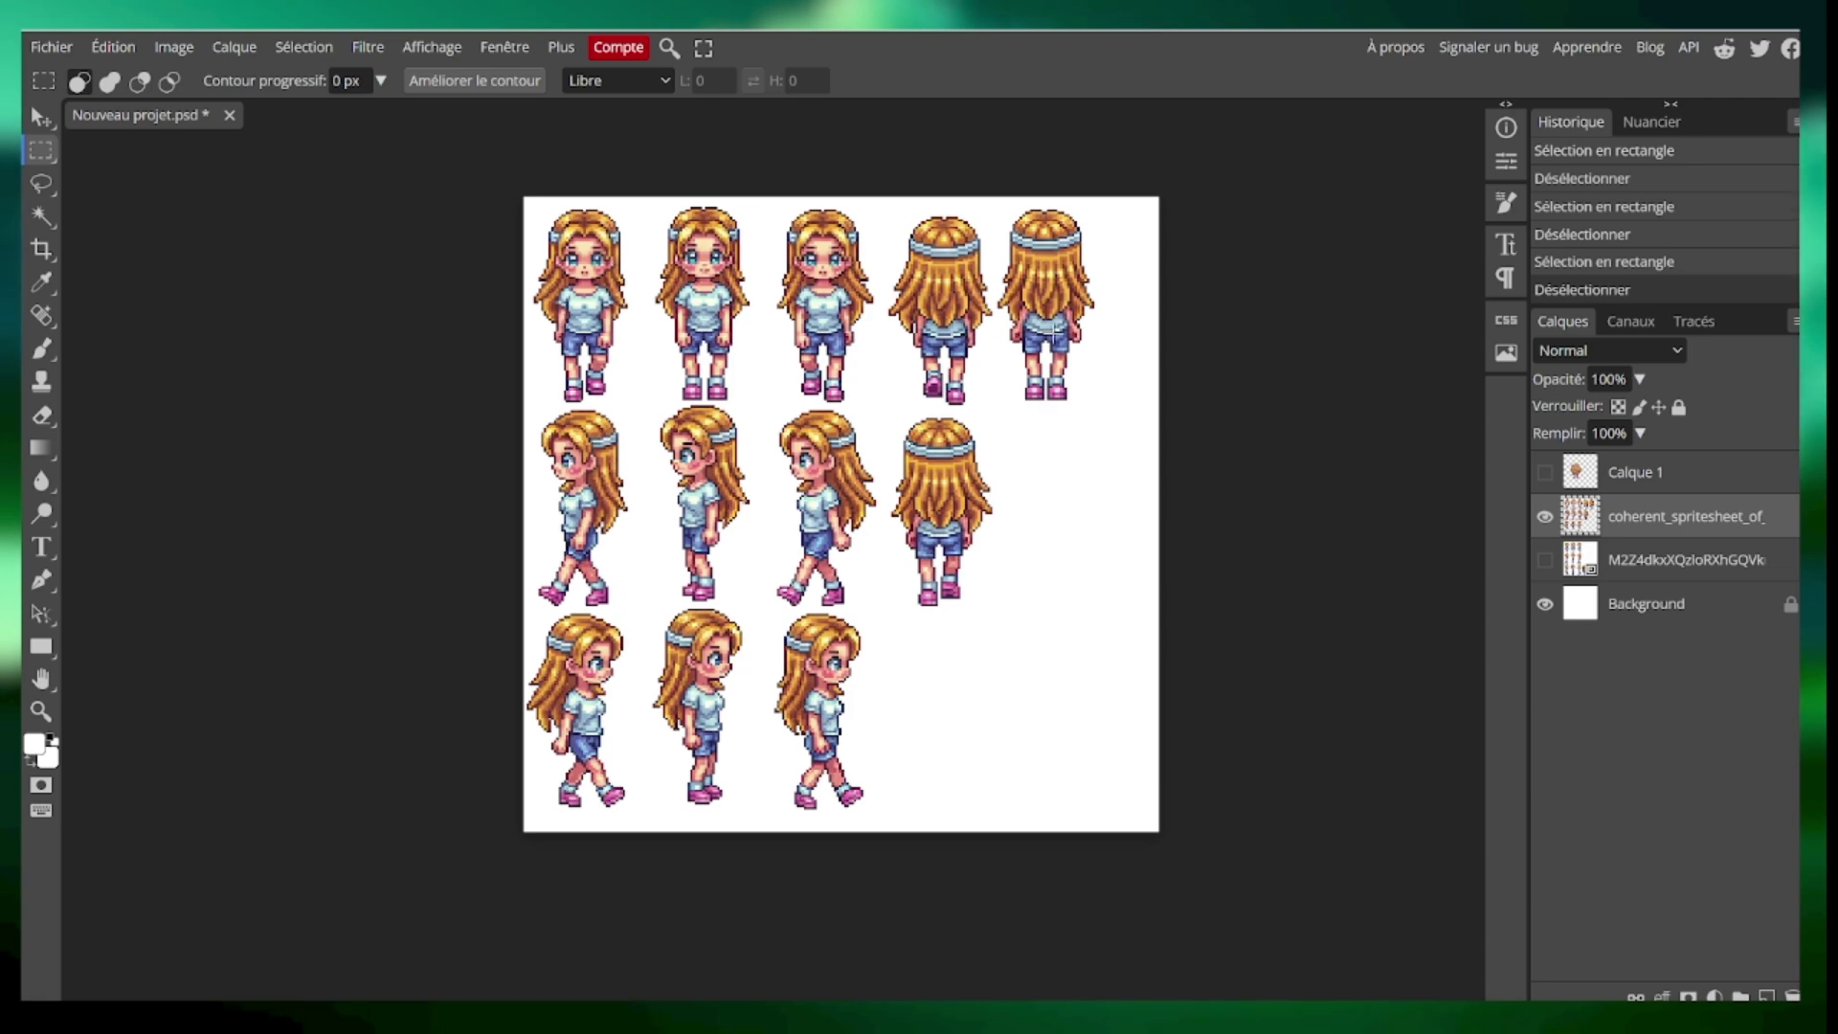
left_click(40, 183)
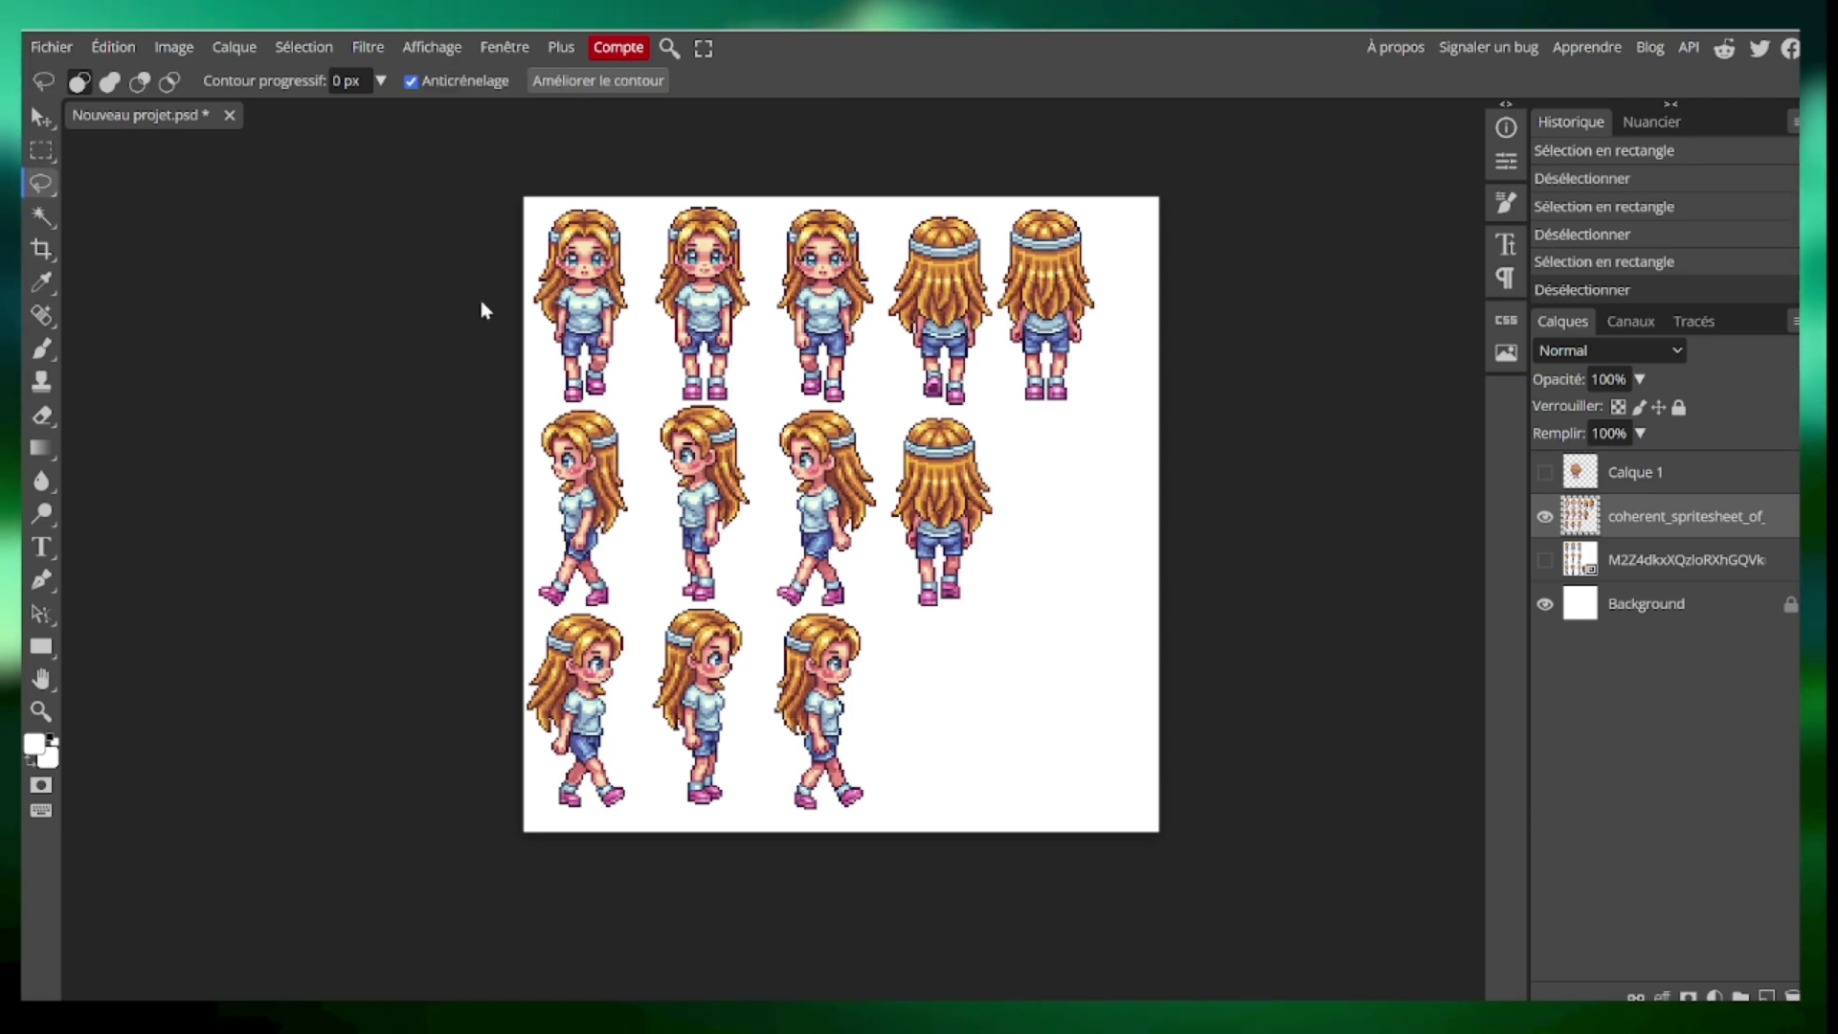
scroll(511, 314, "up", 4)
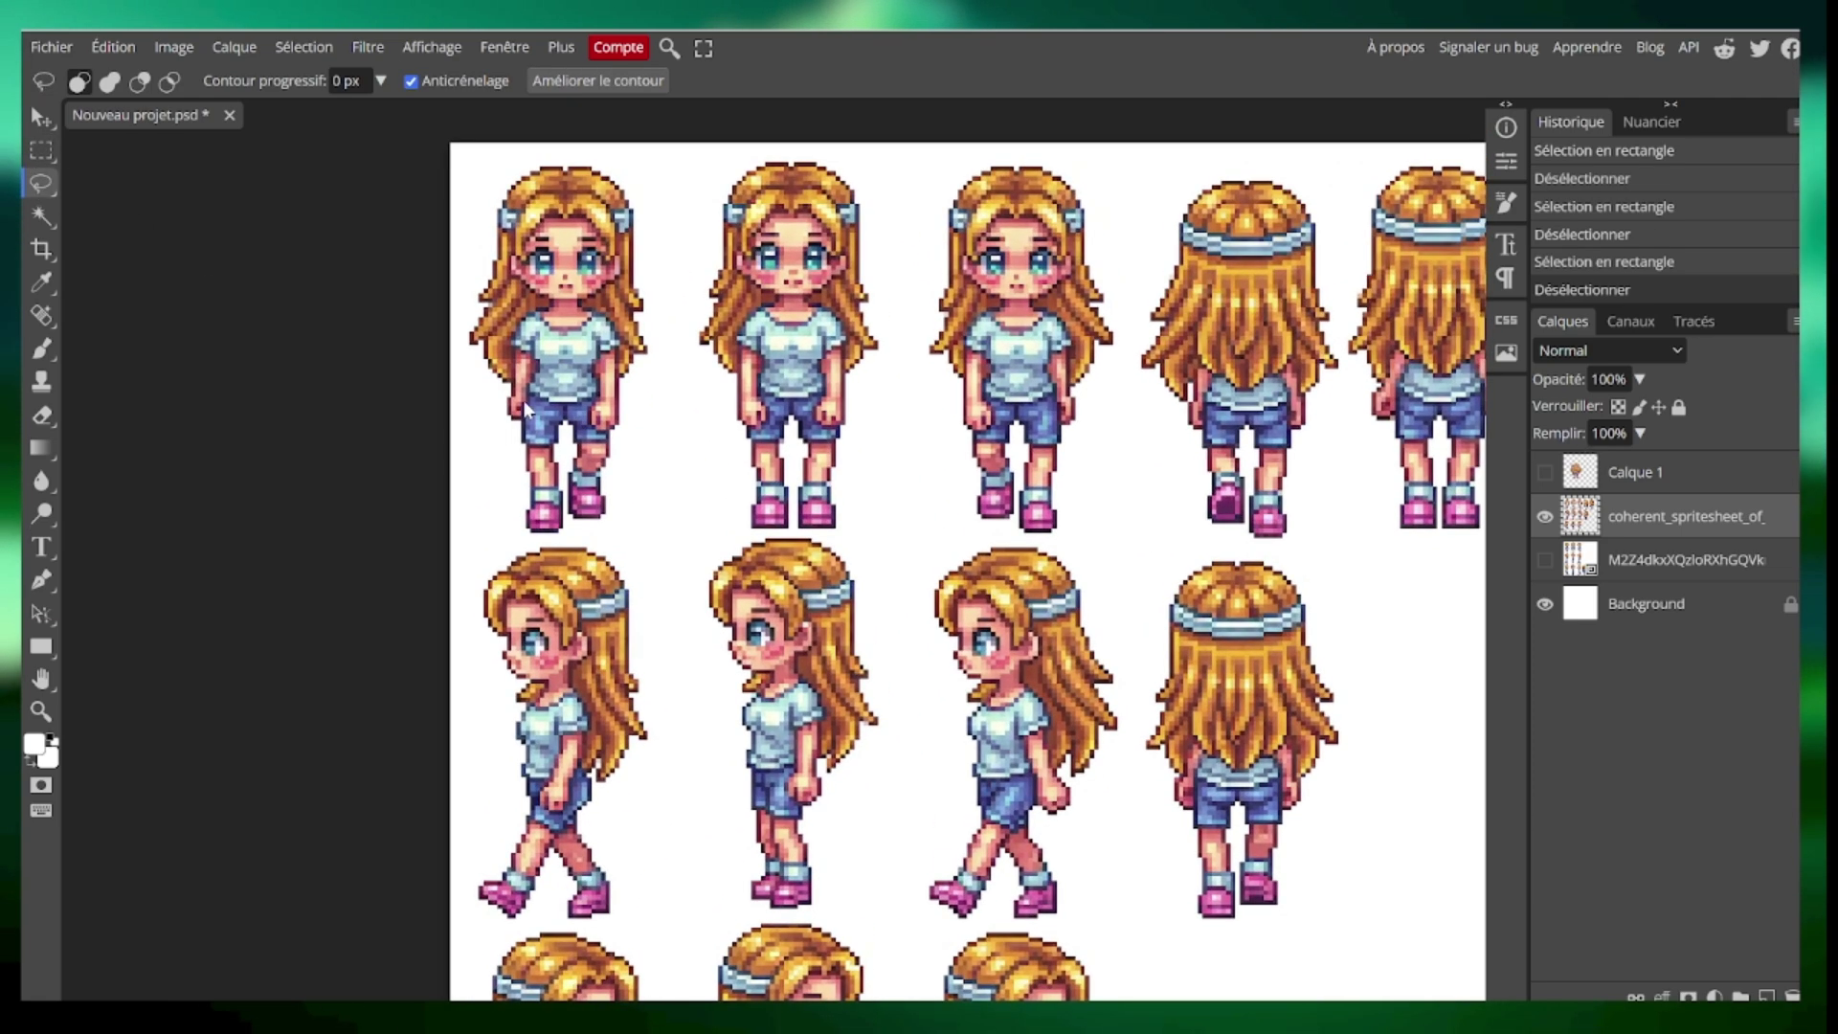
mouse_move(515, 460)
left_mouse_down()
mouse_move(616, 479)
mouse_move(515, 426)
left_mouse_up()
mouse_move(752, 450)
left_mouse_down()
mouse_move(825, 474)
mouse_move(838, 418)
mouse_move(756, 402)
left_mouse_up()
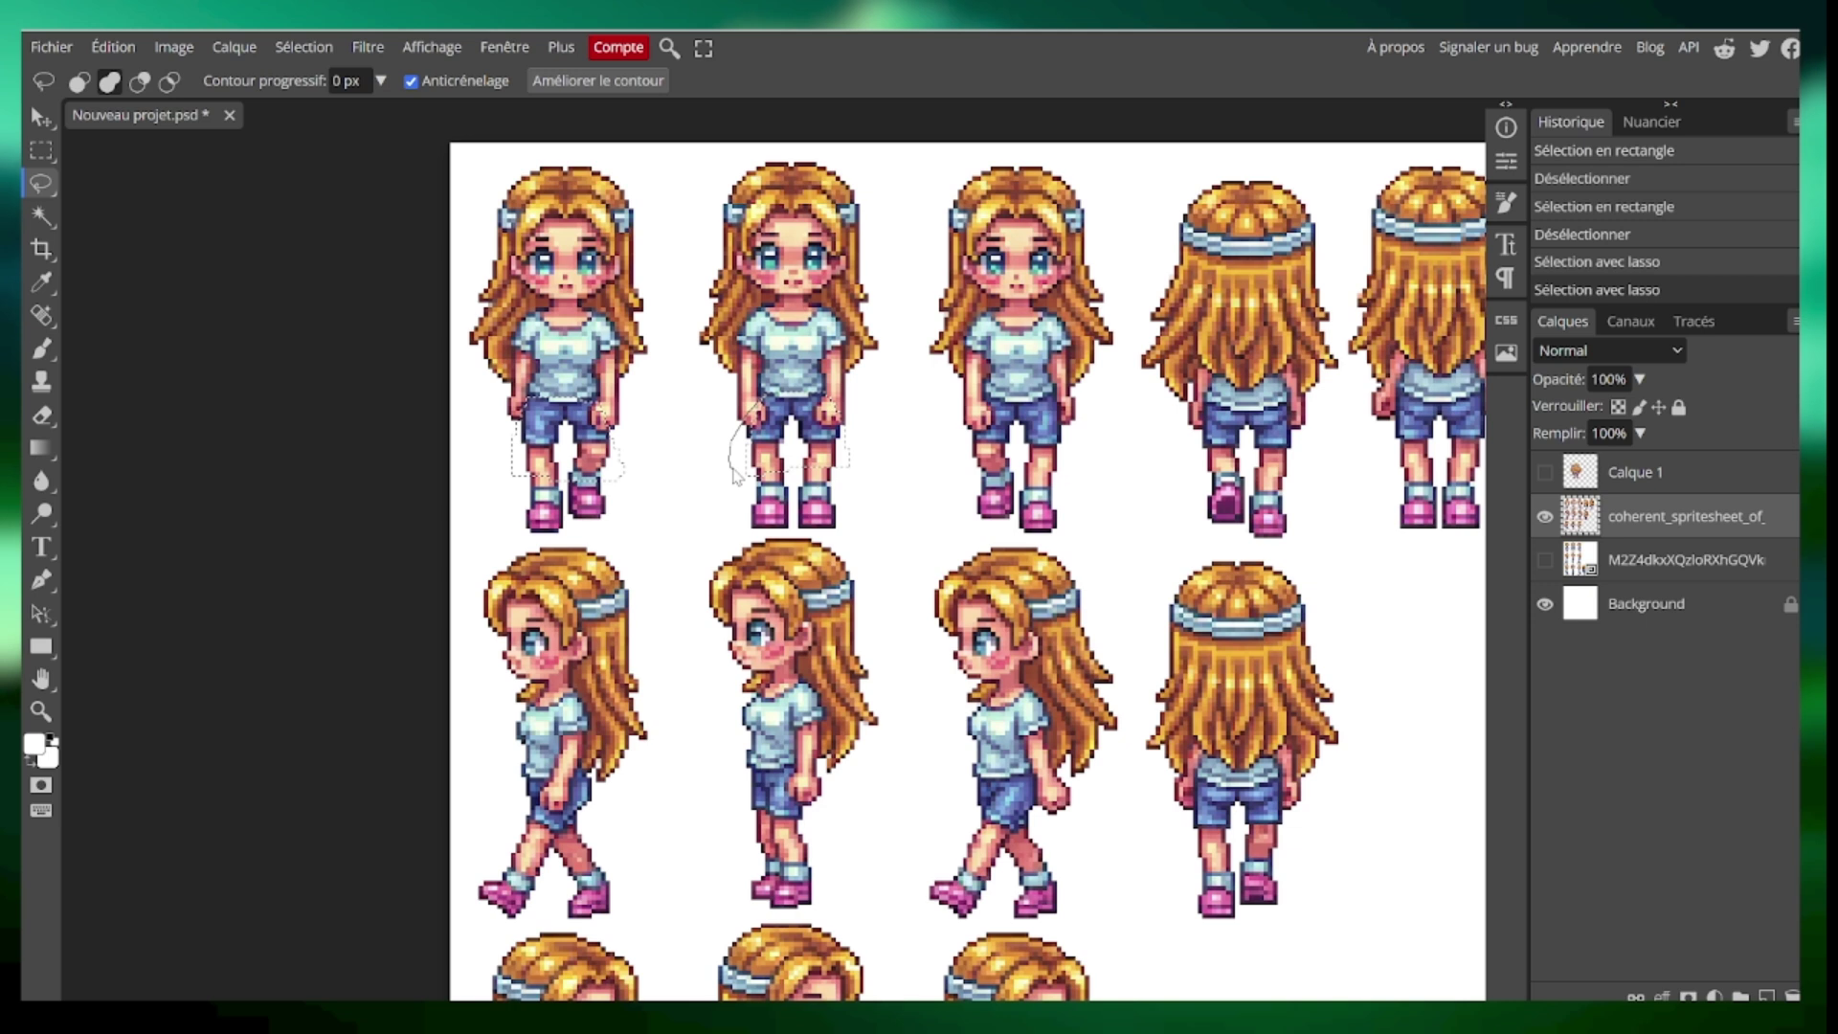
left_click_drag(836, 473, 847, 475)
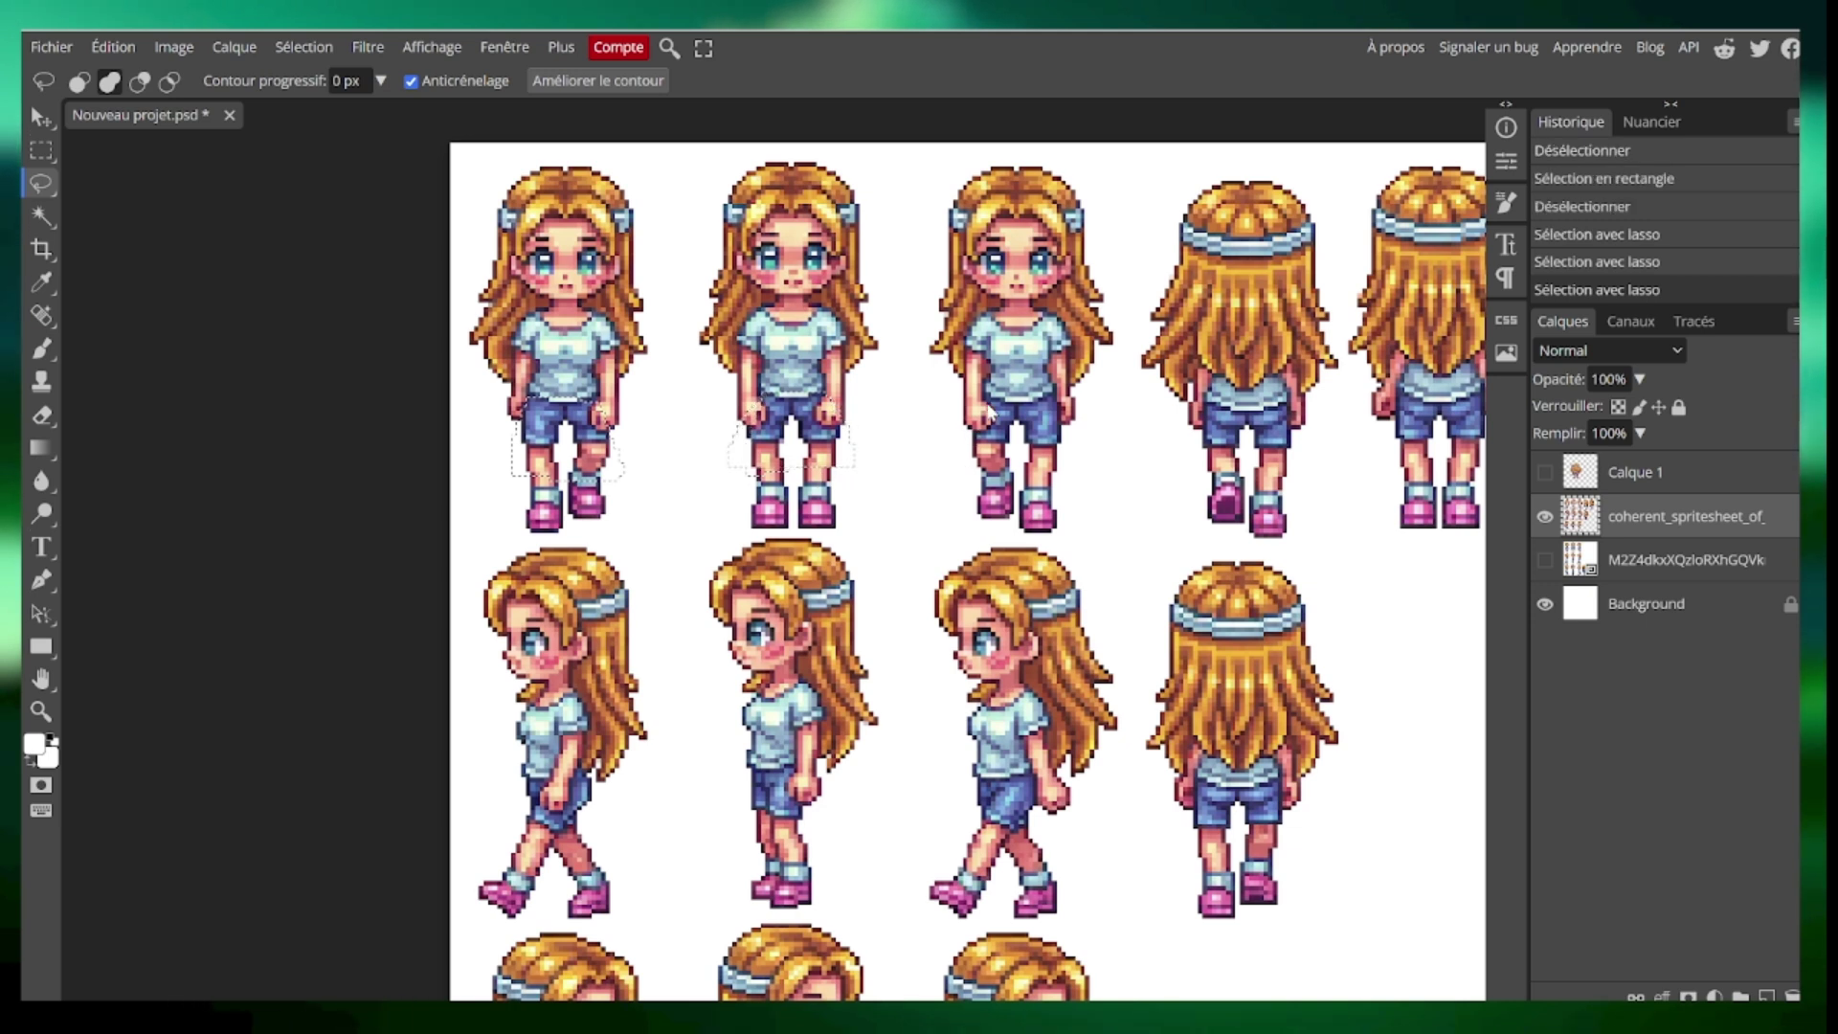
left_click_drag(965, 467, 968, 479)
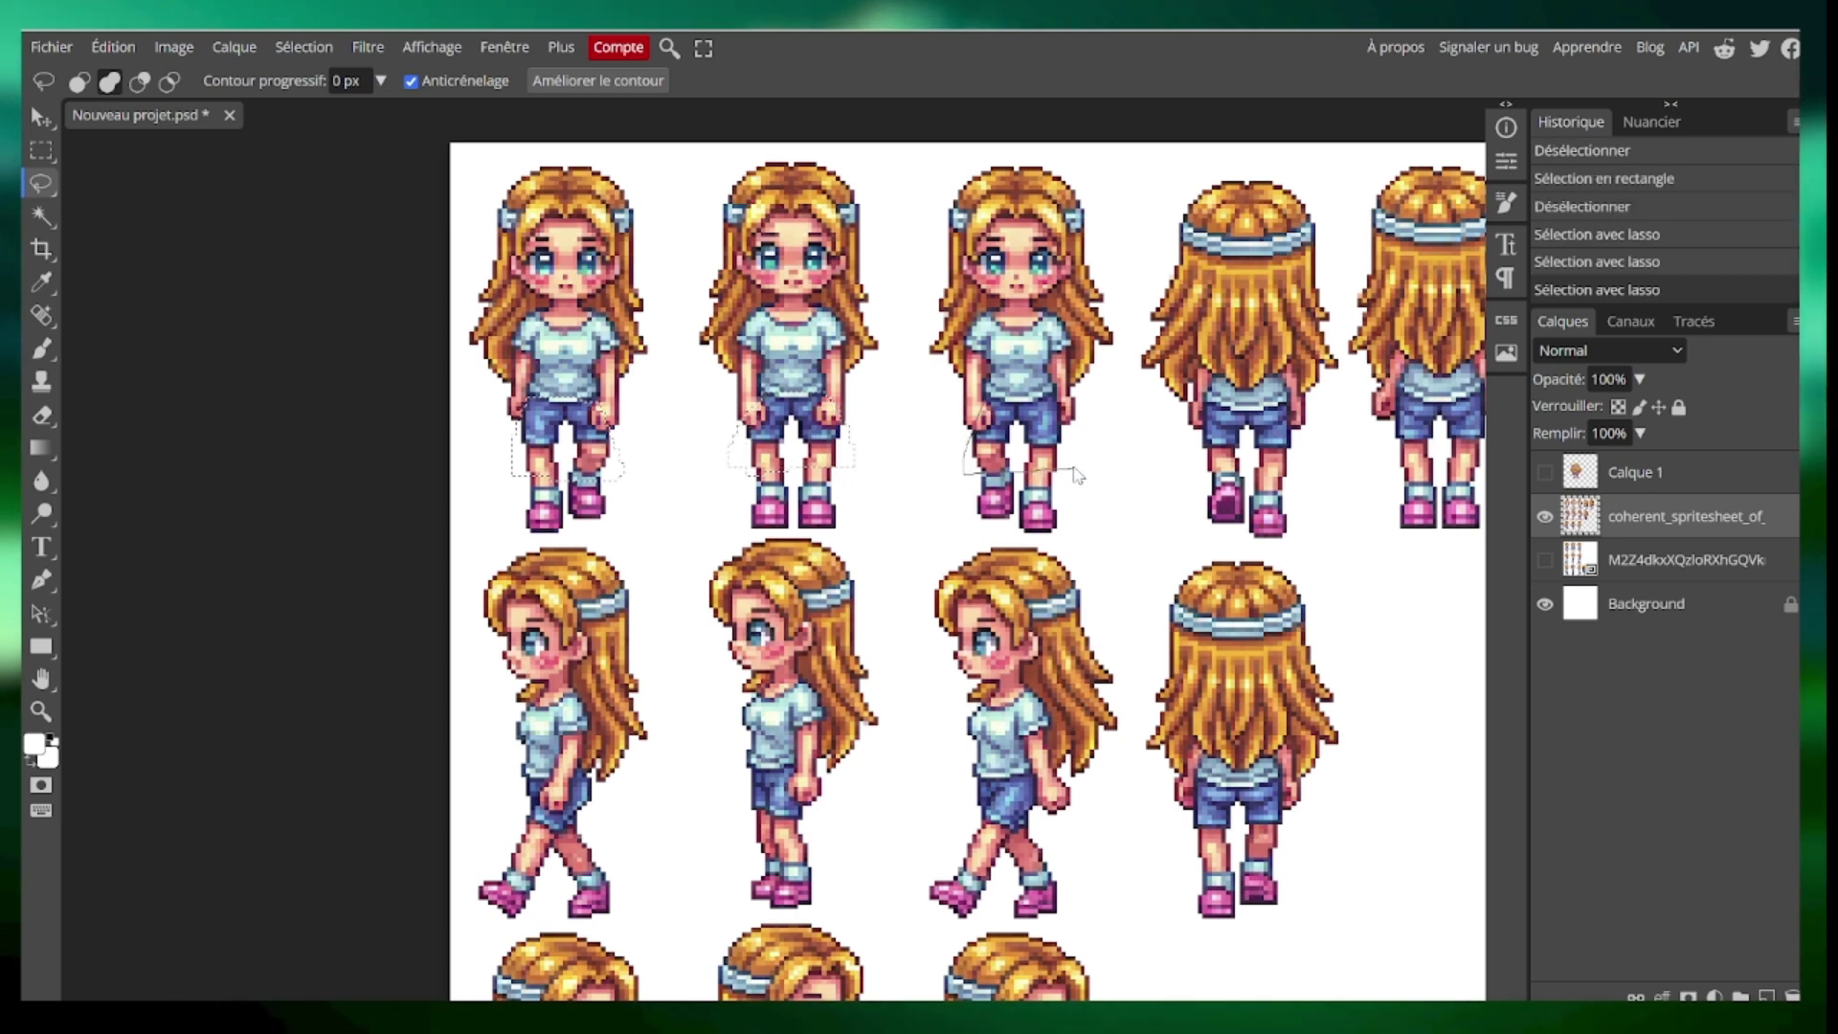
left_click_drag(1044, 394, 1044, 397)
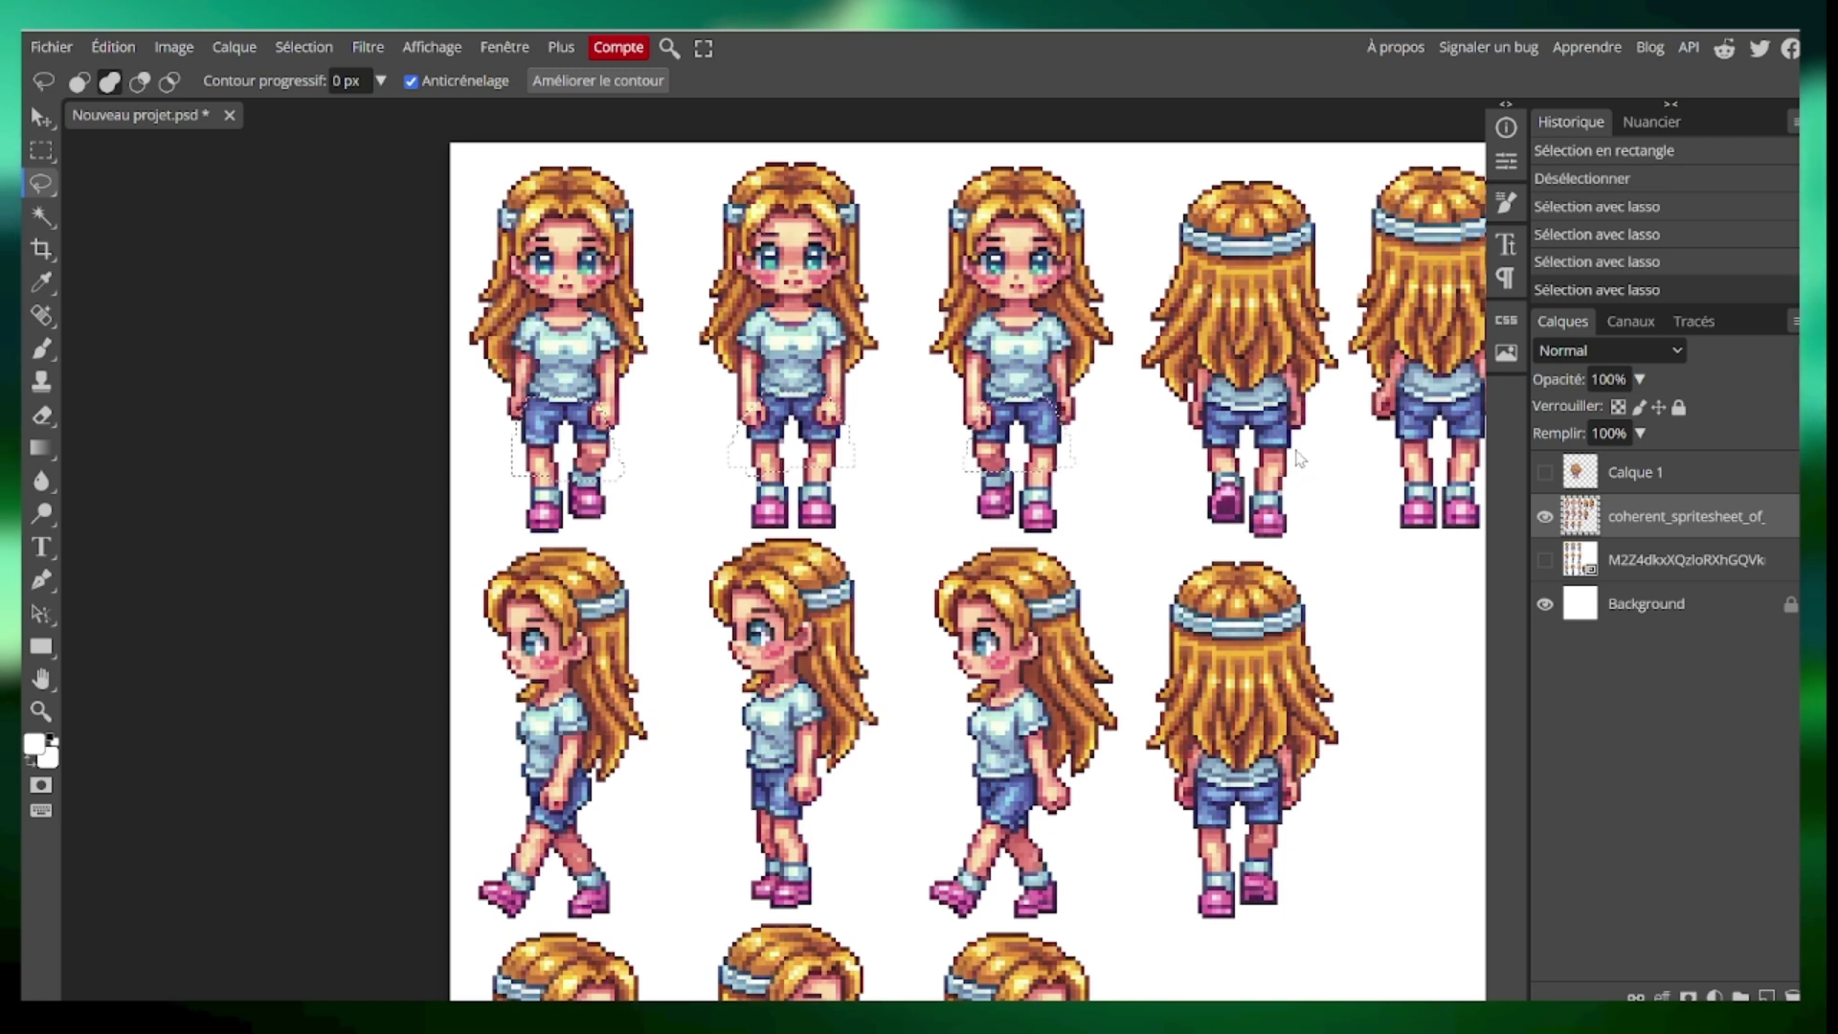
left_click_drag(1206, 413, 1200, 473)
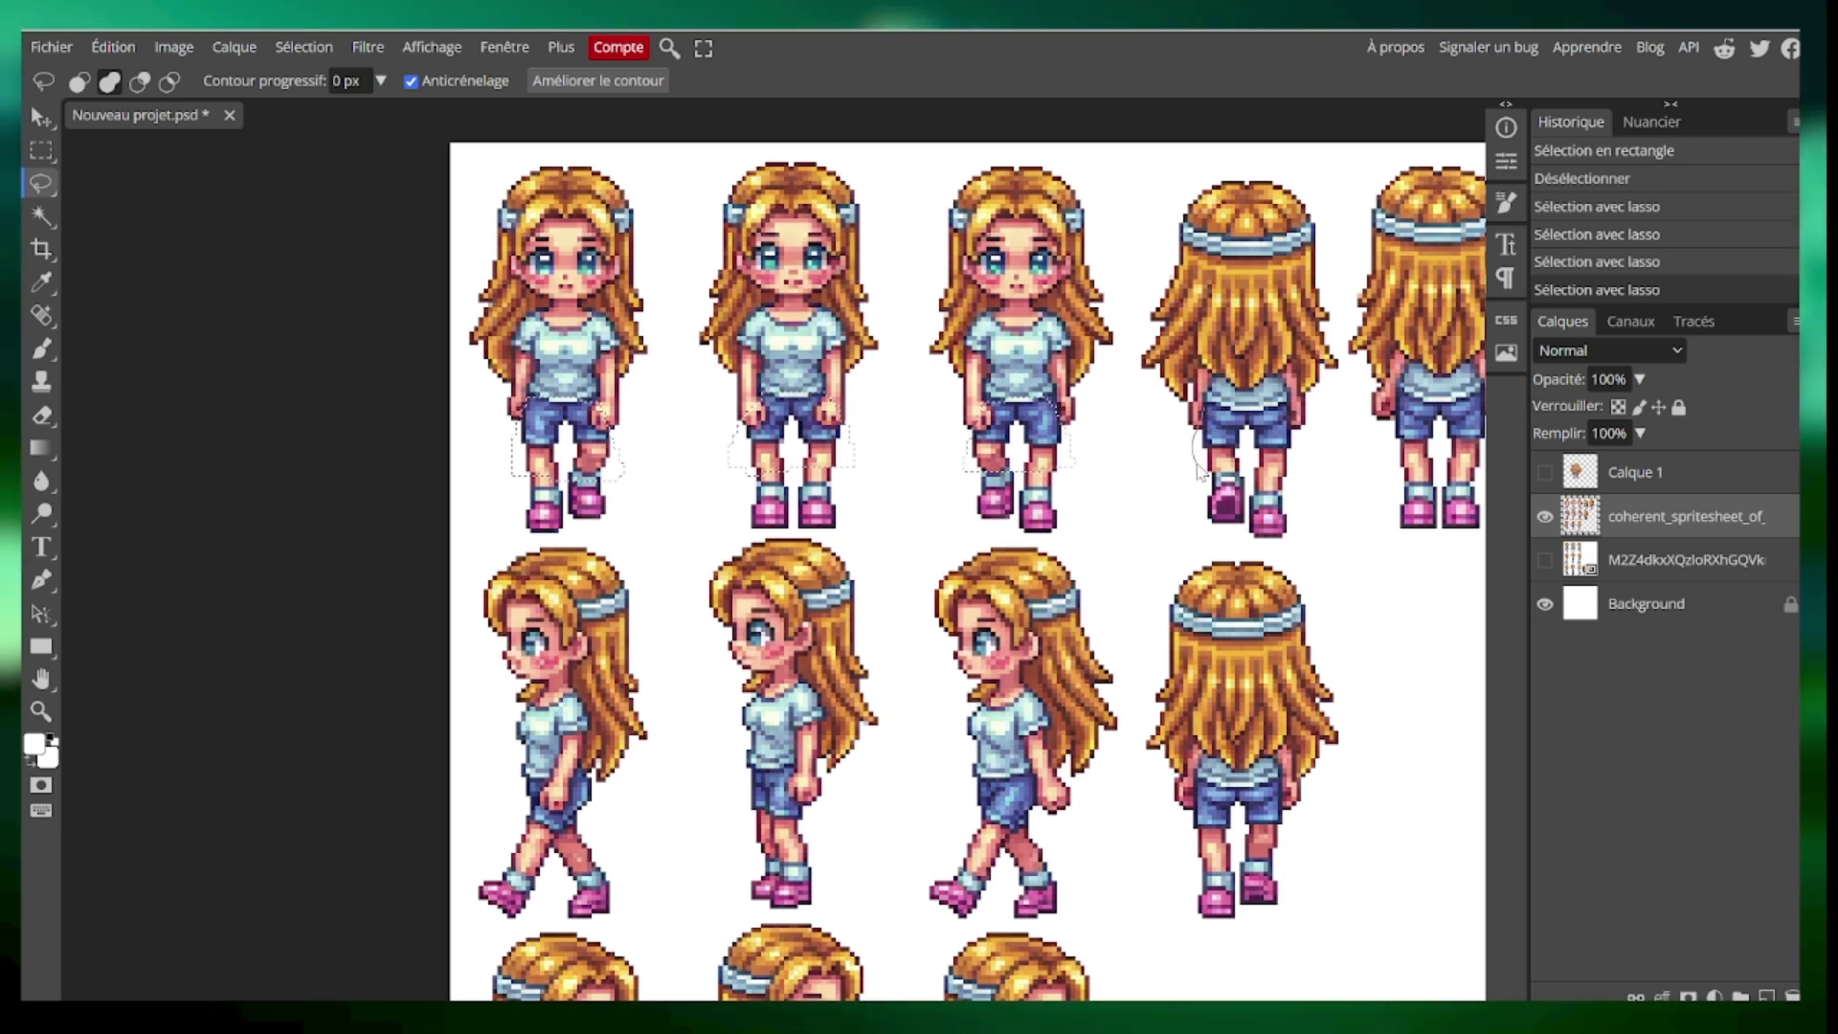
left_click_drag(1288, 413, 1289, 415)
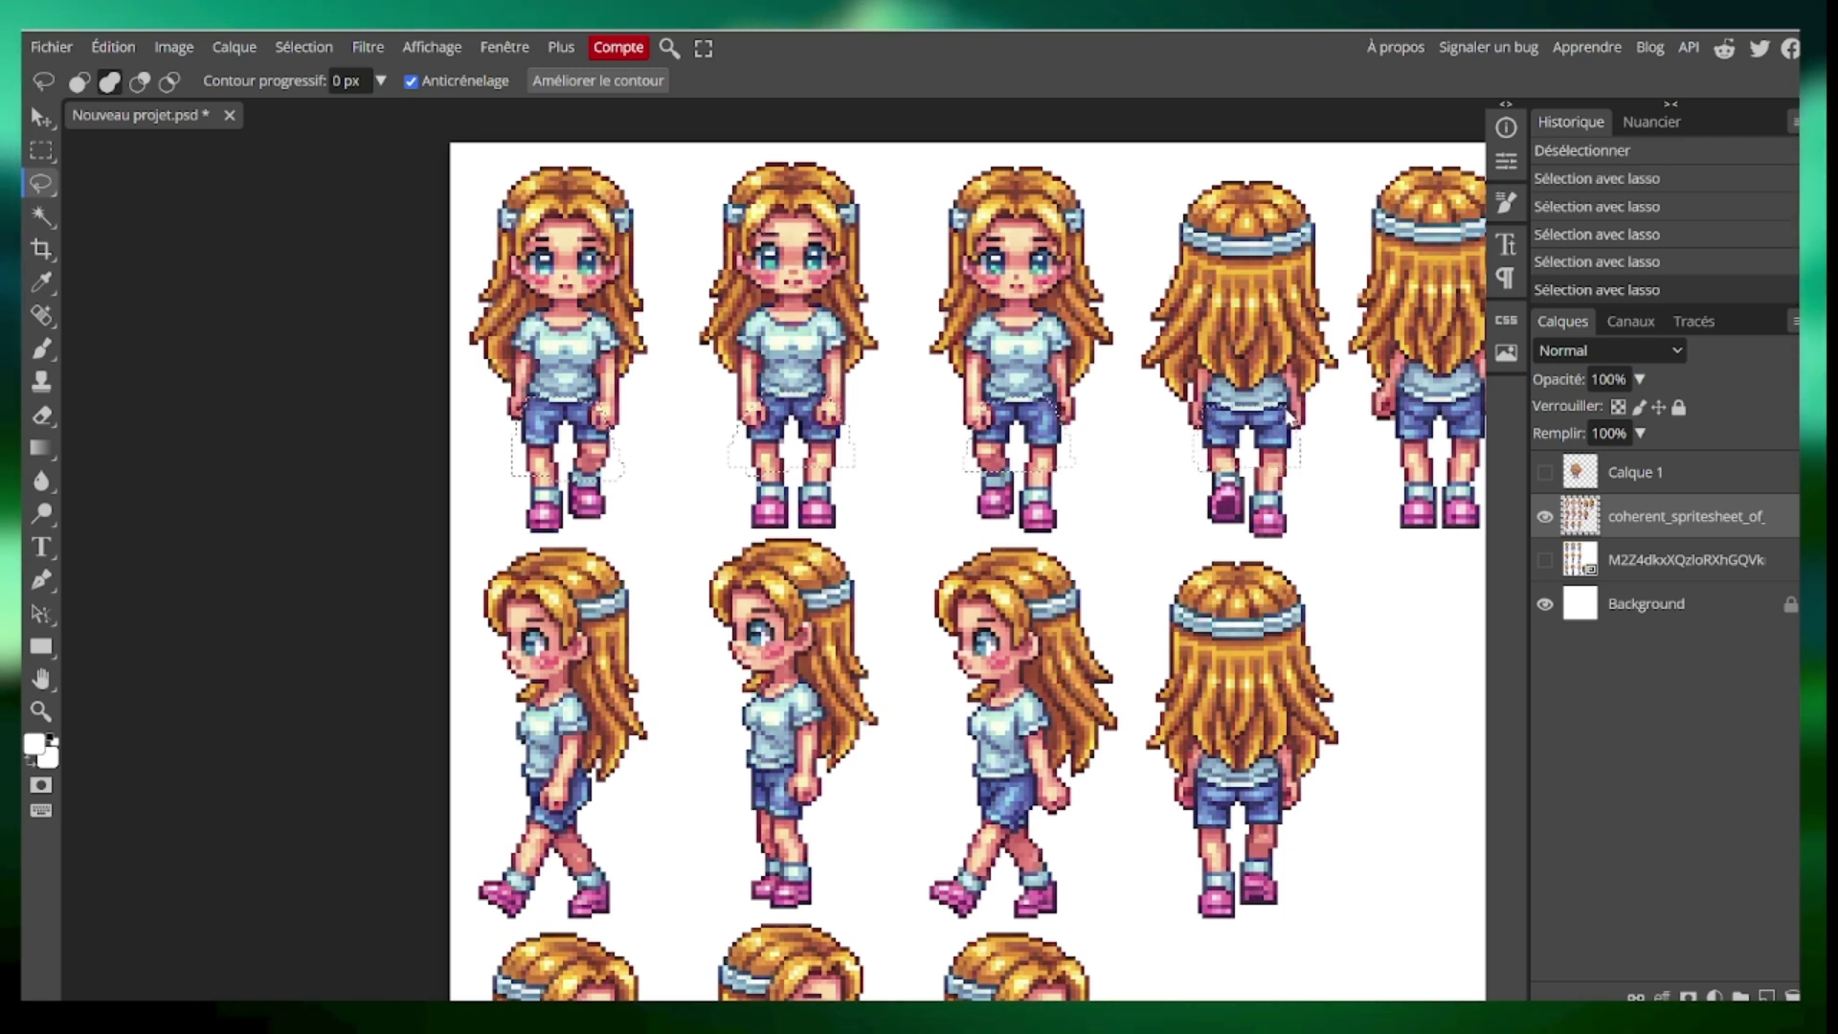
- Outline the fifth sprite's legs, then undo that selection
scroll(1288, 414, "right", 5)
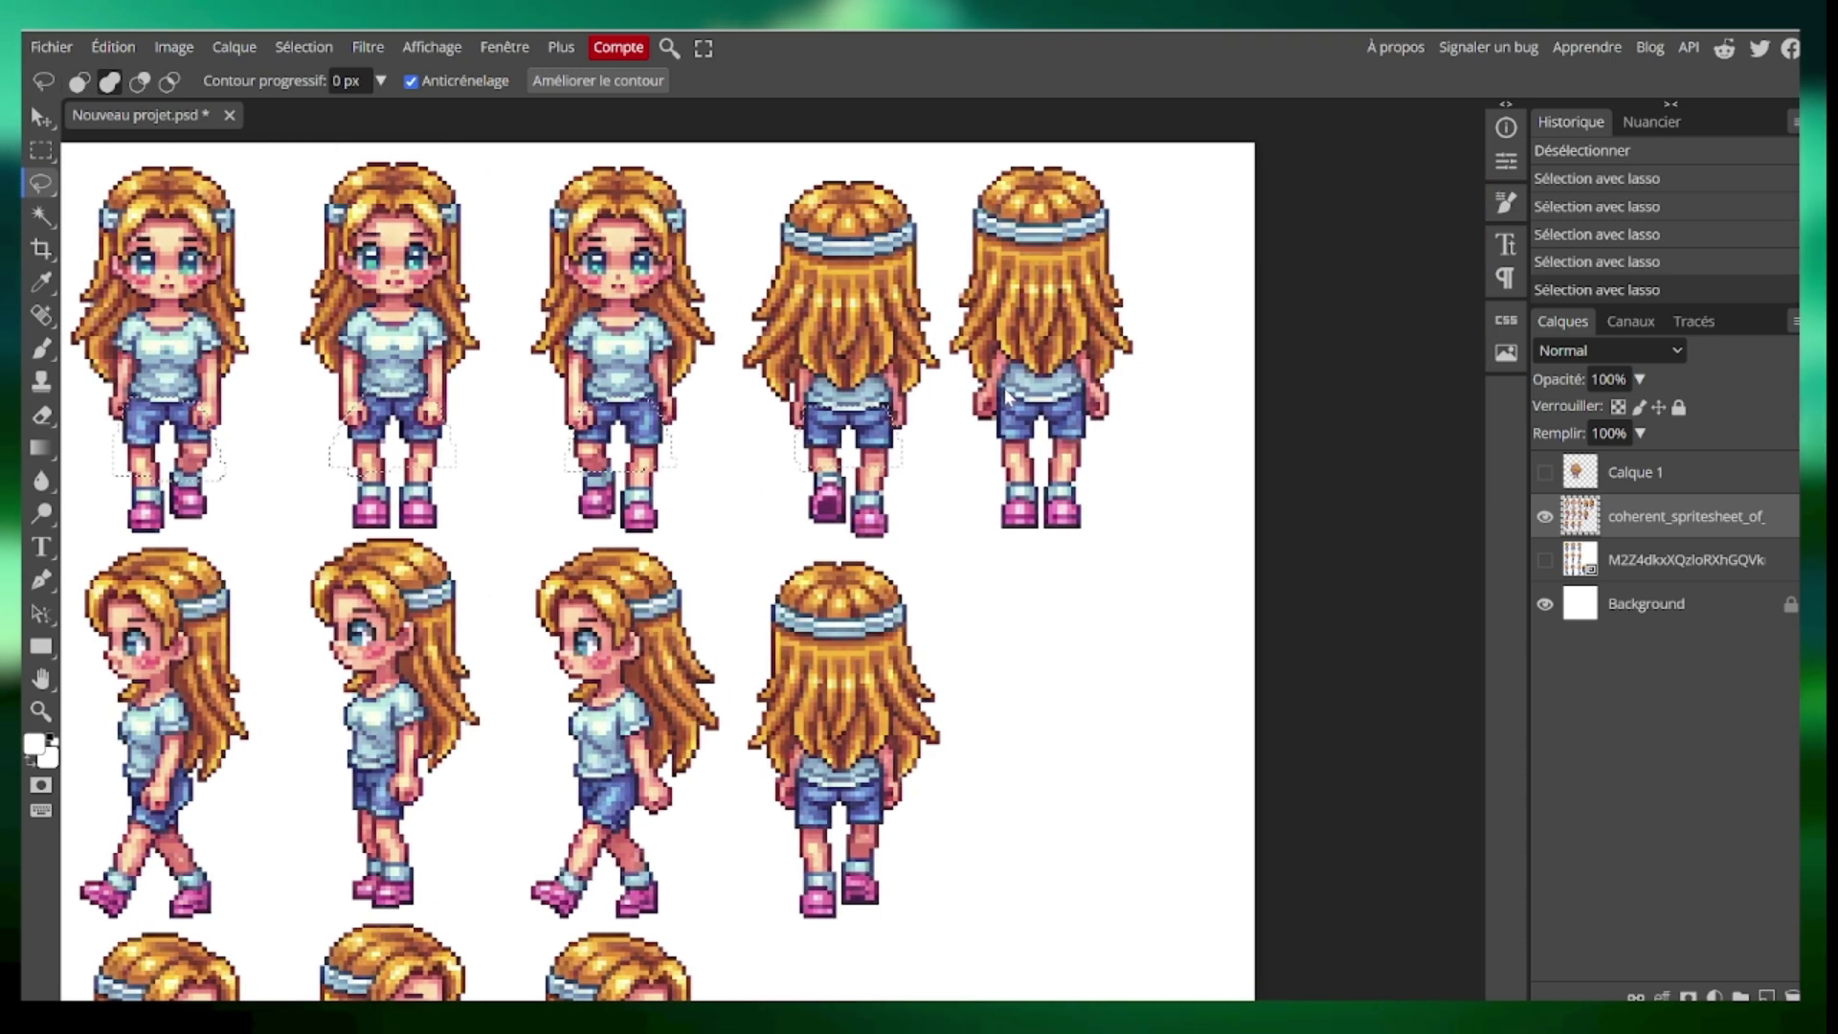
left_click_drag(996, 450, 996, 469)
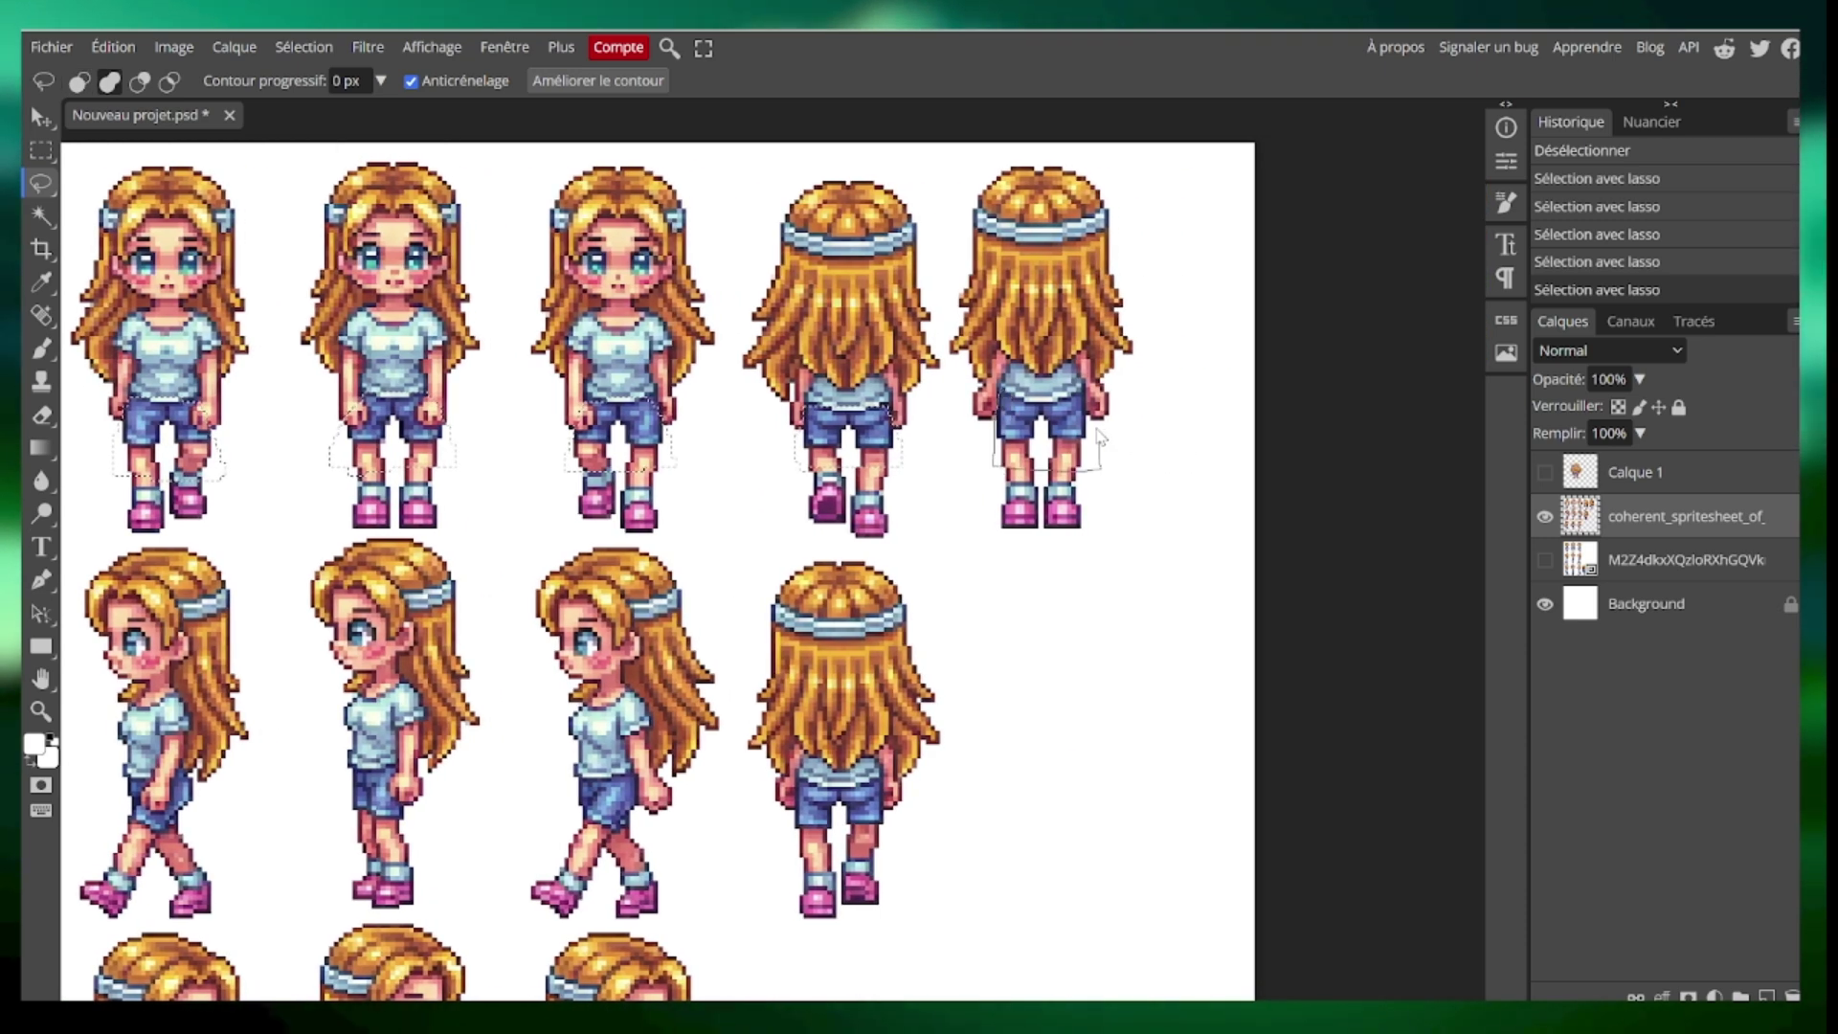
left_click_drag(1082, 400, 1084, 398)
scroll(957, 575, "down", 5)
scroll(1087, 730, "left", 5)
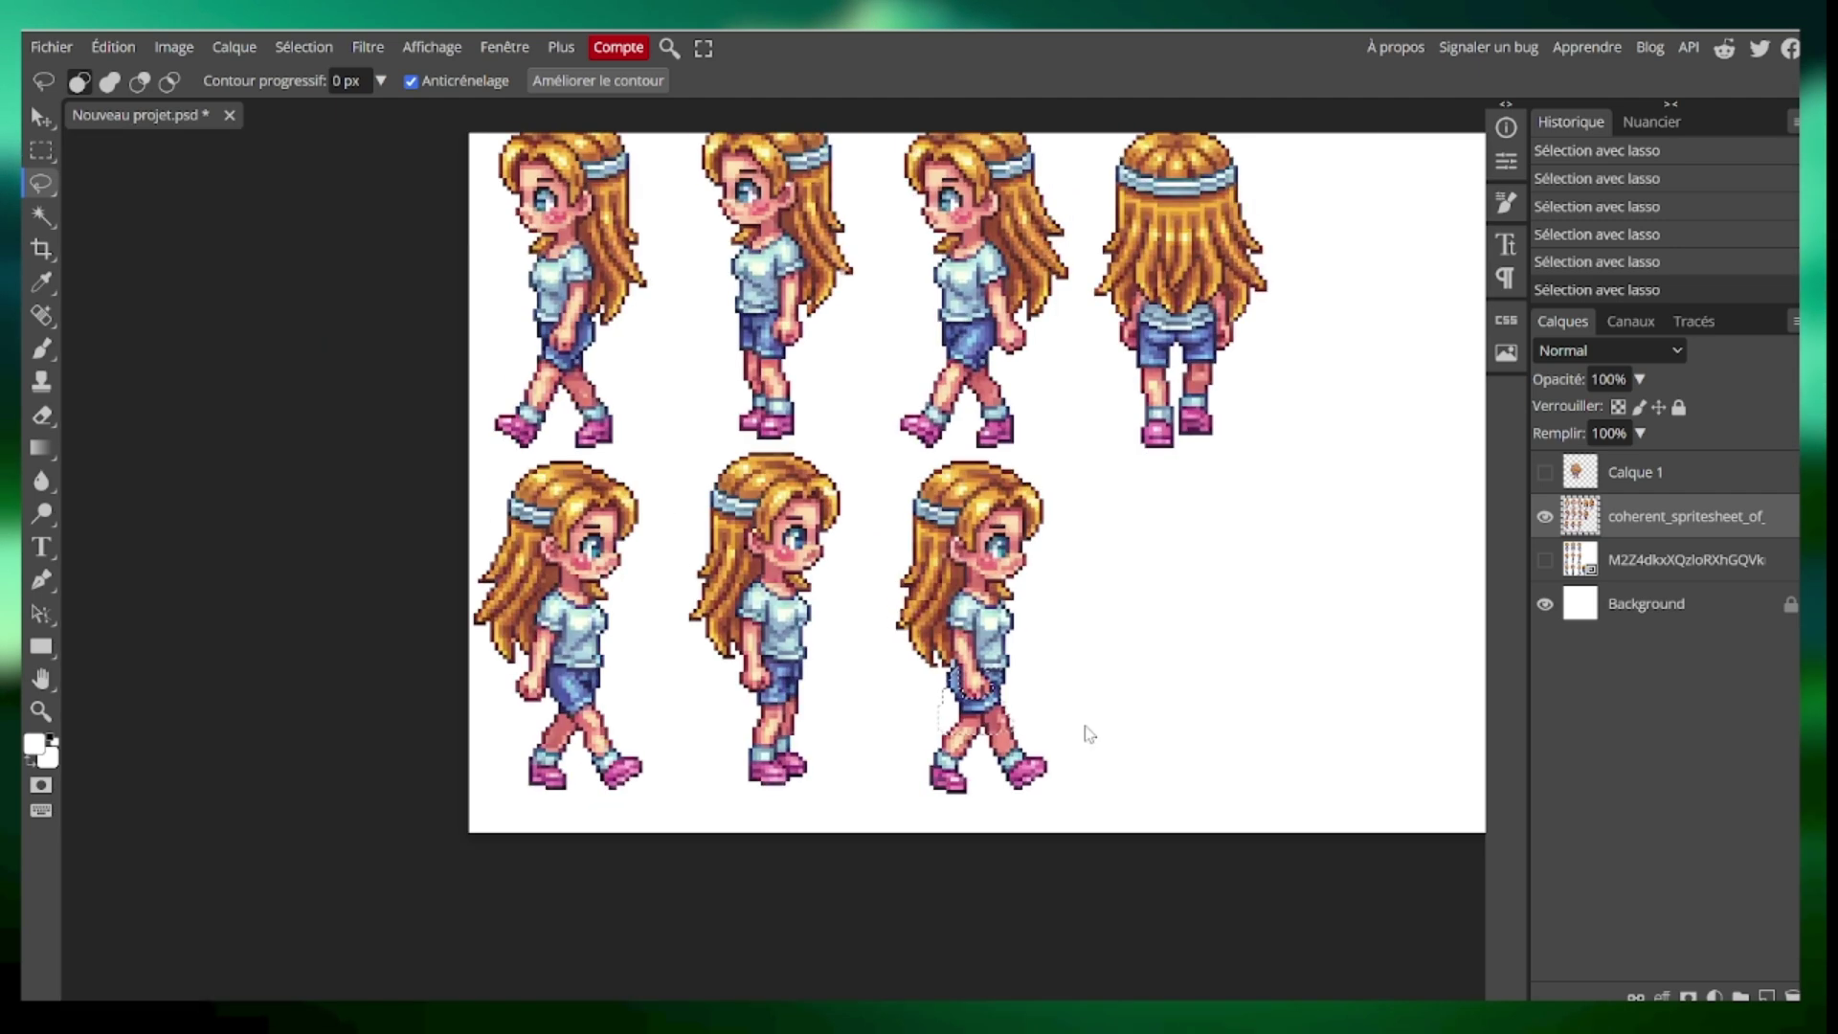
key("ctrl+z")
scroll(1017, 709, "up", 3)
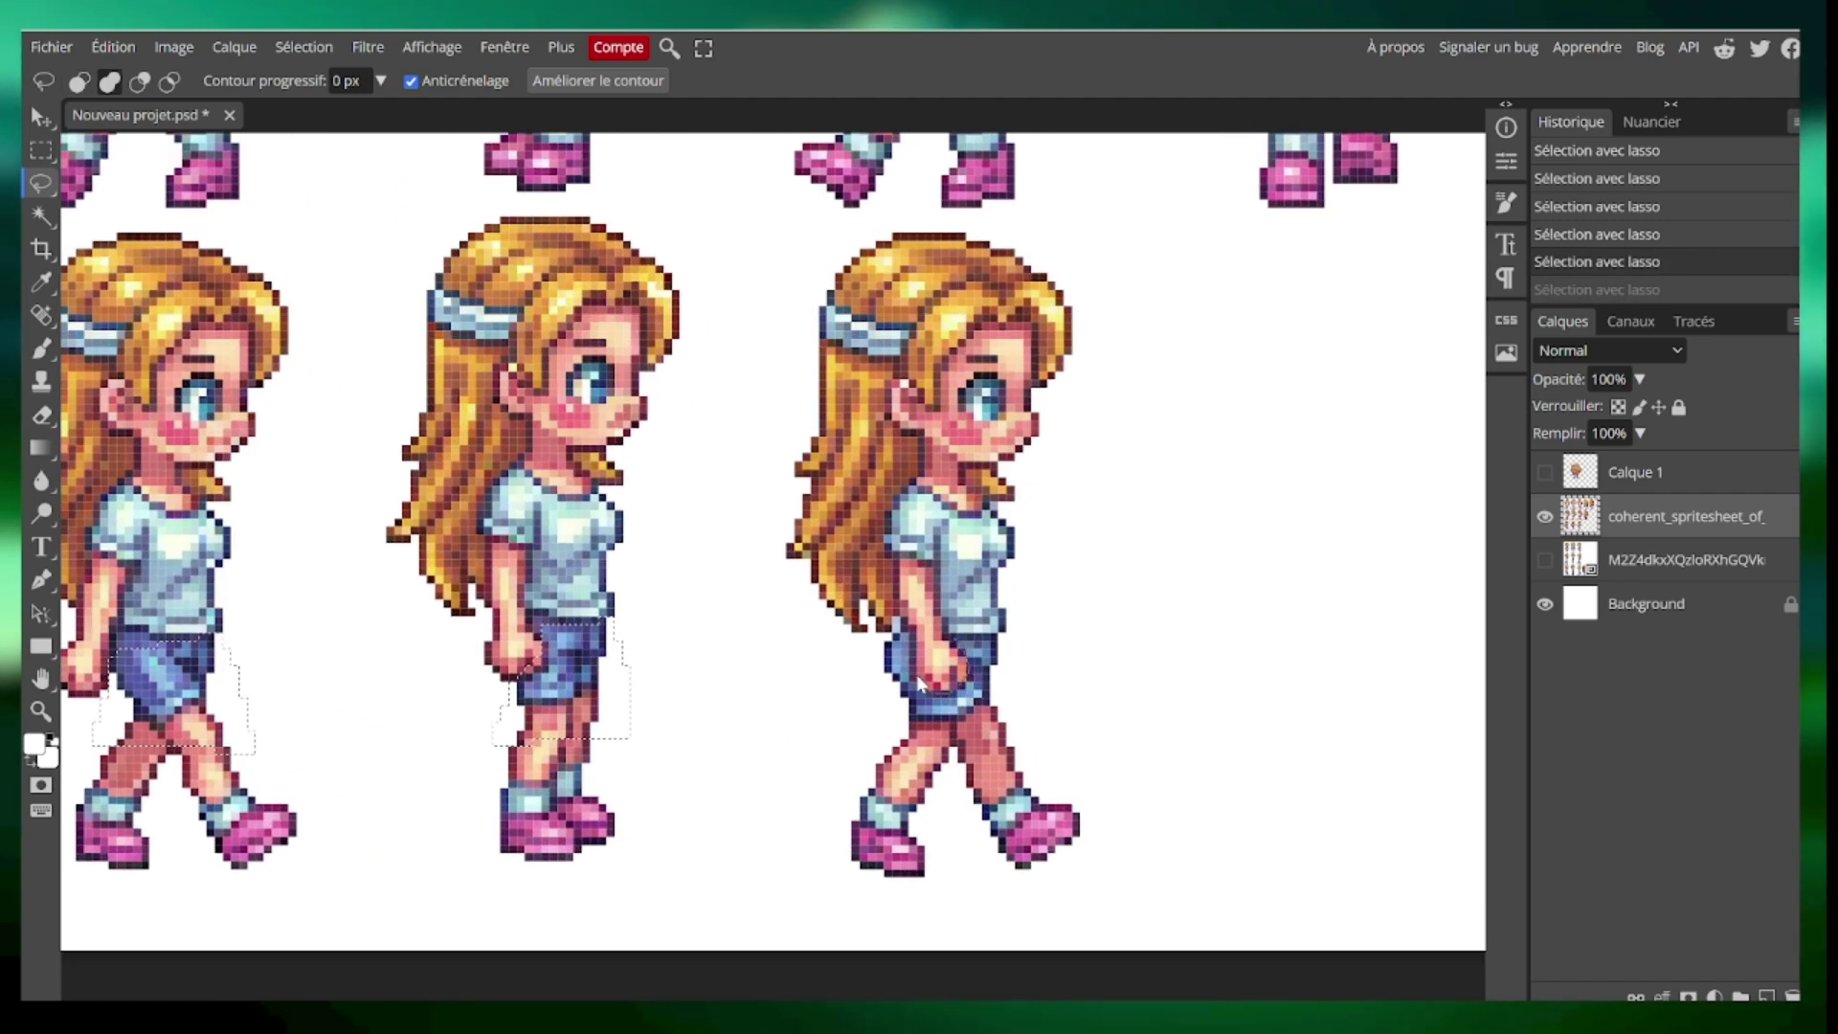
- Add the lower-row walking figures' legs and restore the leg selections after a stray hand selection
left_click_drag(859, 757, 1034, 764)
left_click_drag(1003, 659, 909, 639)
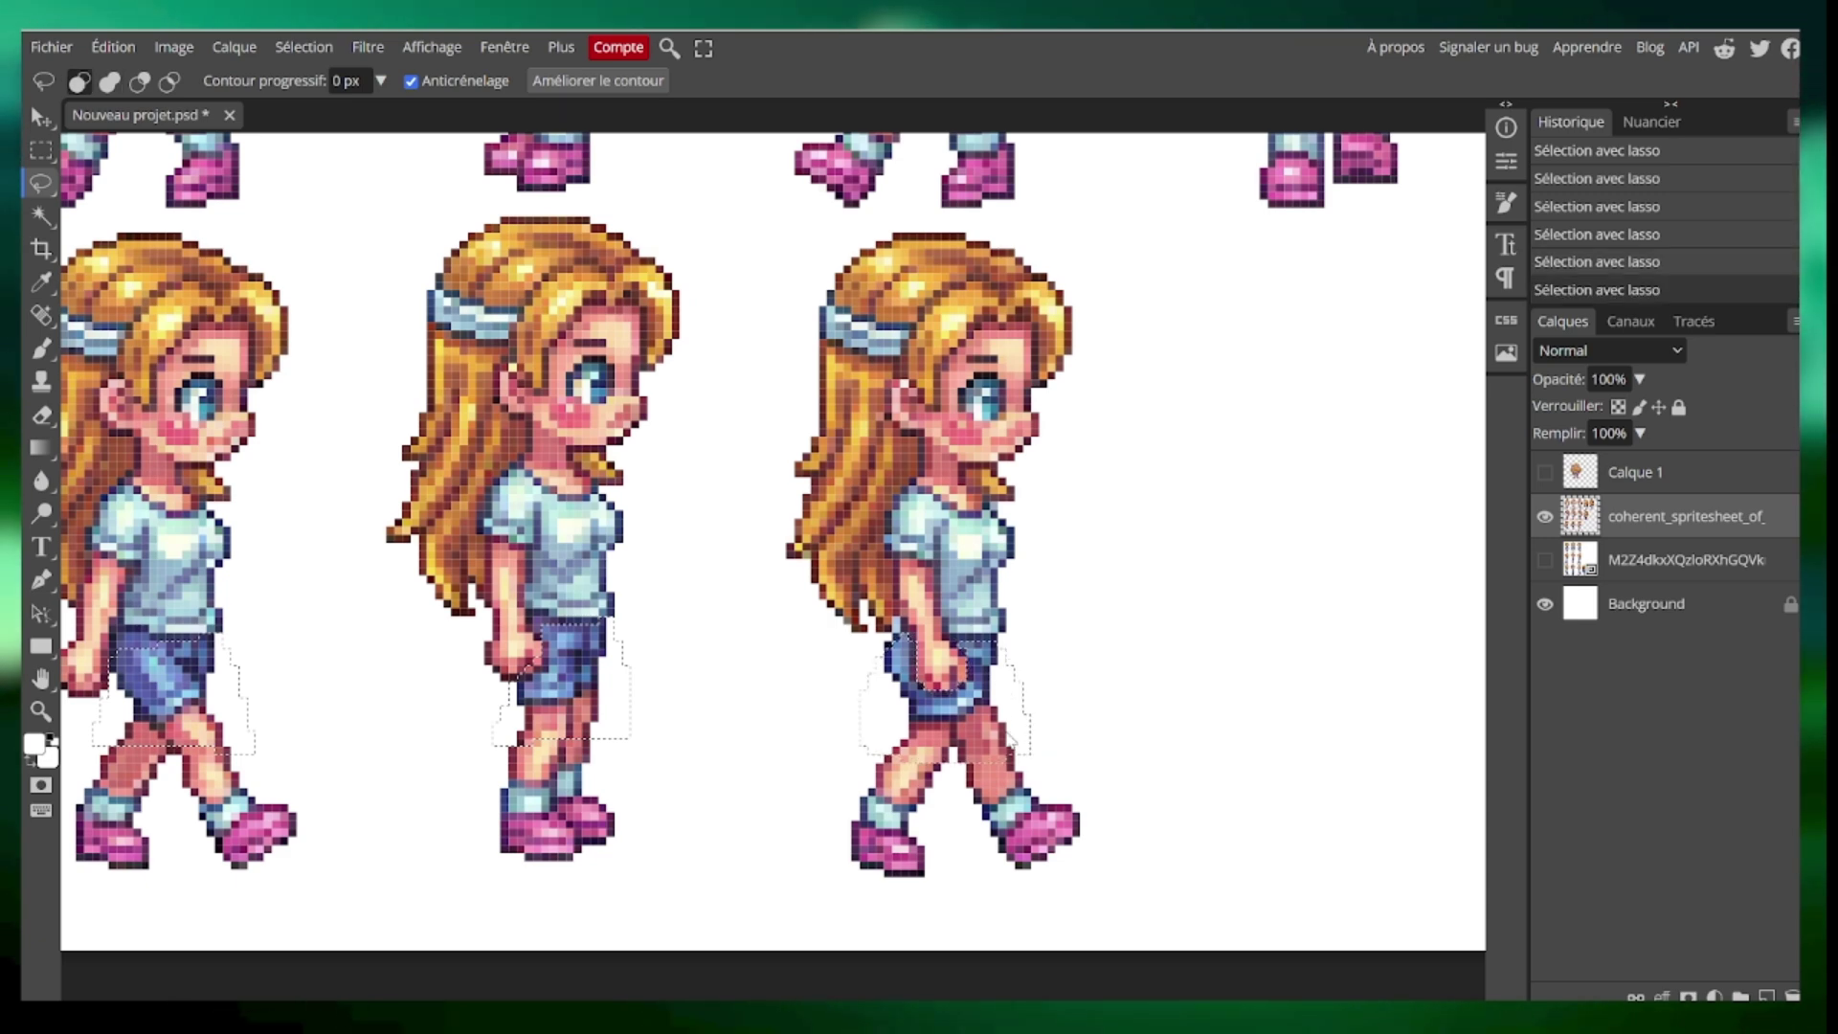
scroll(1005, 730, "down", 2)
scroll(729, 672, "up", 5)
scroll(910, 488, "up", 1)
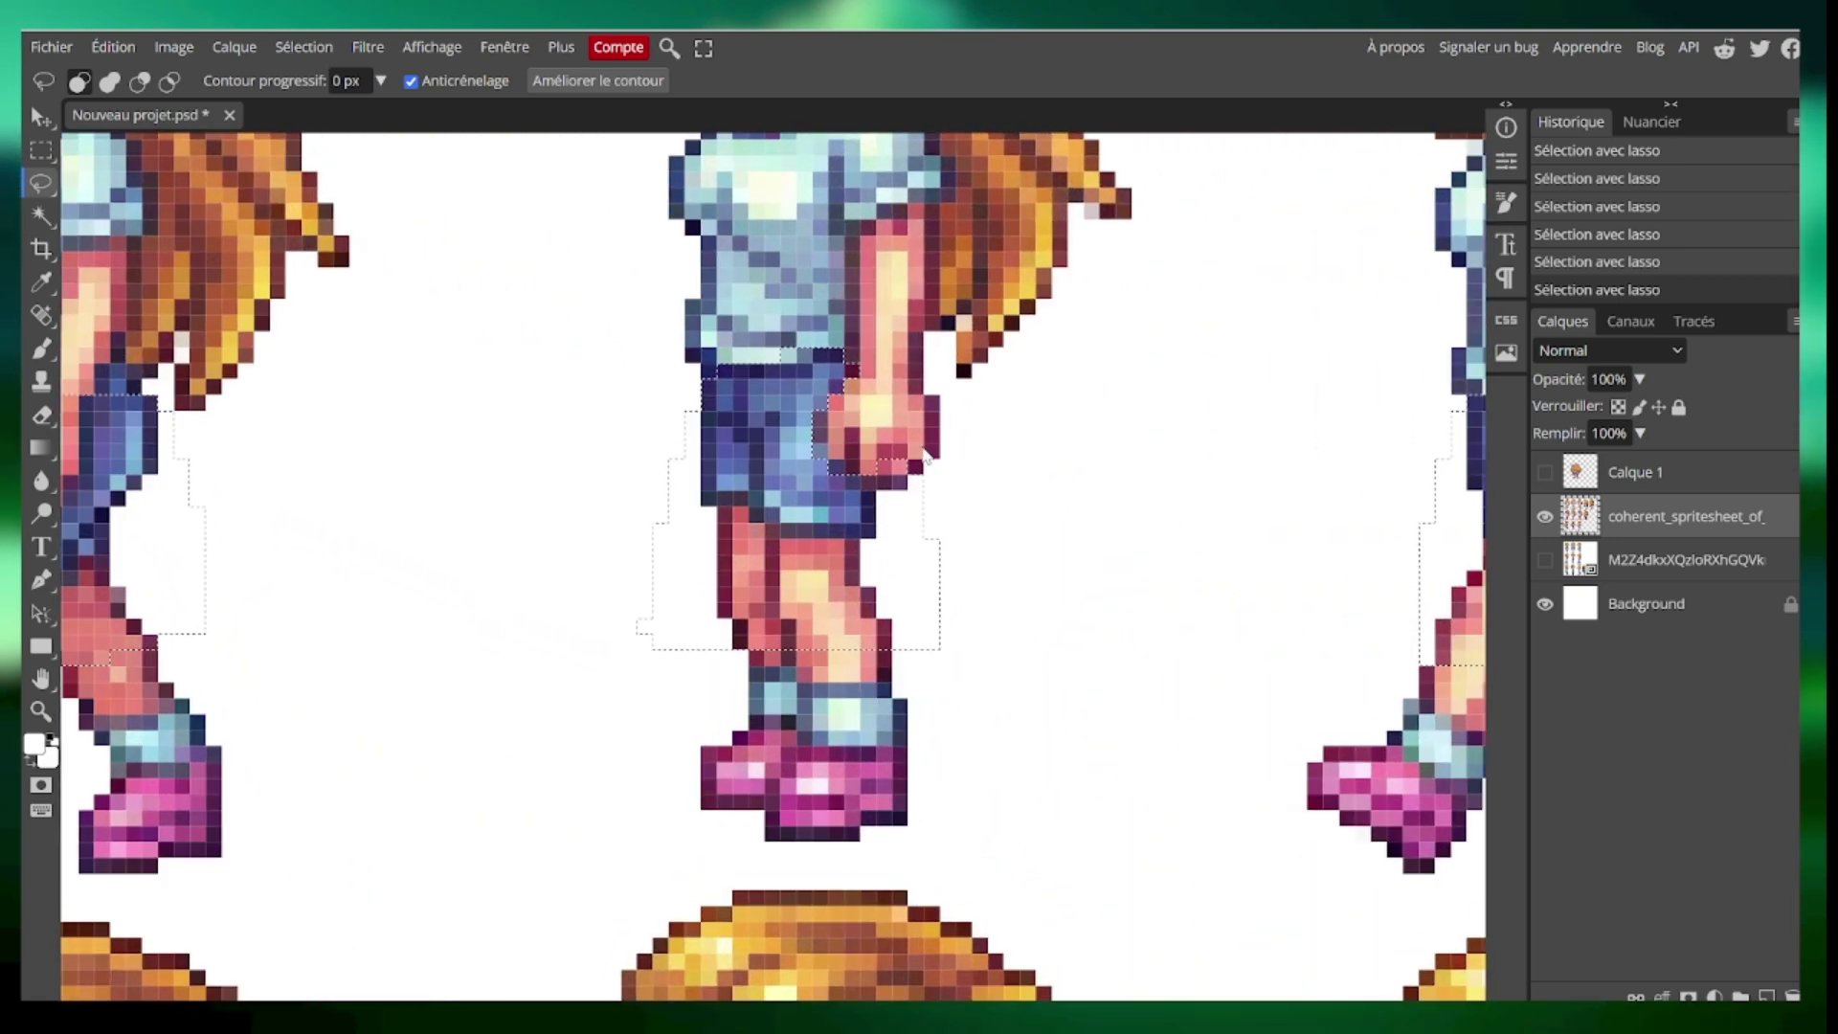
left_click_drag(847, 464, 848, 432)
key("ctrl+d")
key("ctrl+z")
key("ctrl+z")
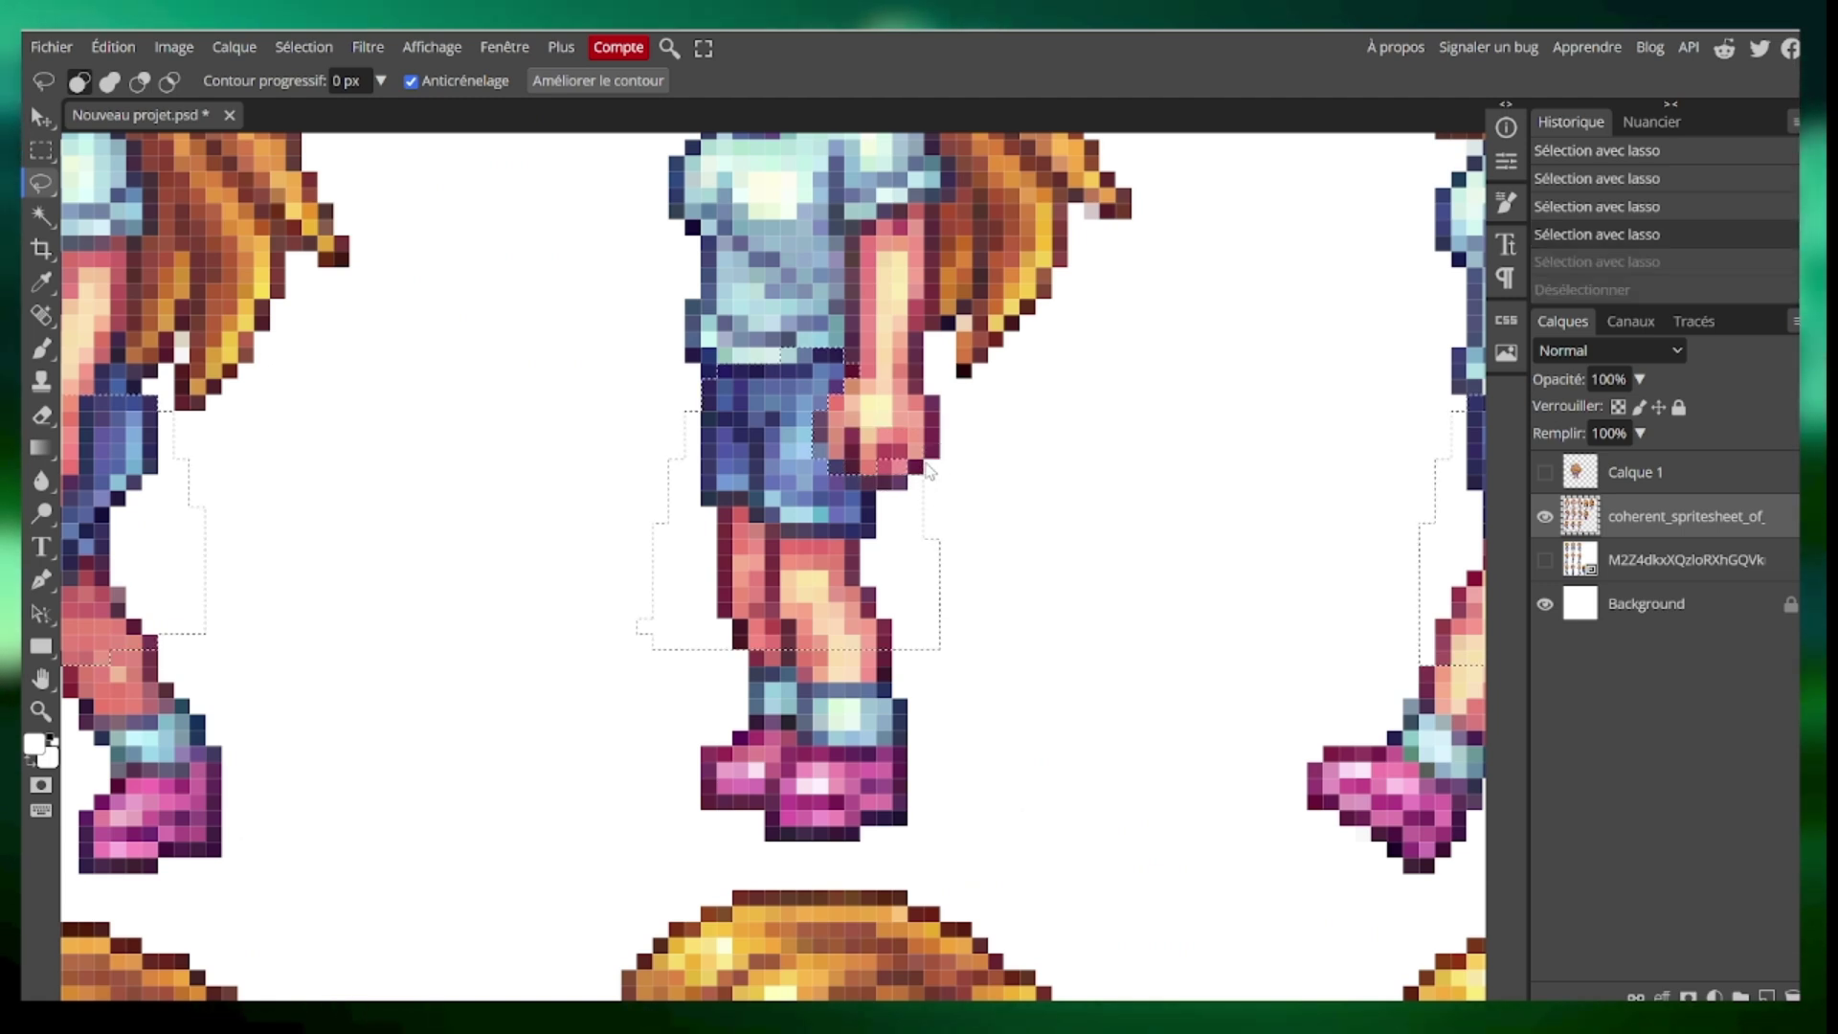
- Change the lasso combine mode and cut the arm out of the leg selection
key("shift+alt")
left_click(882, 484)
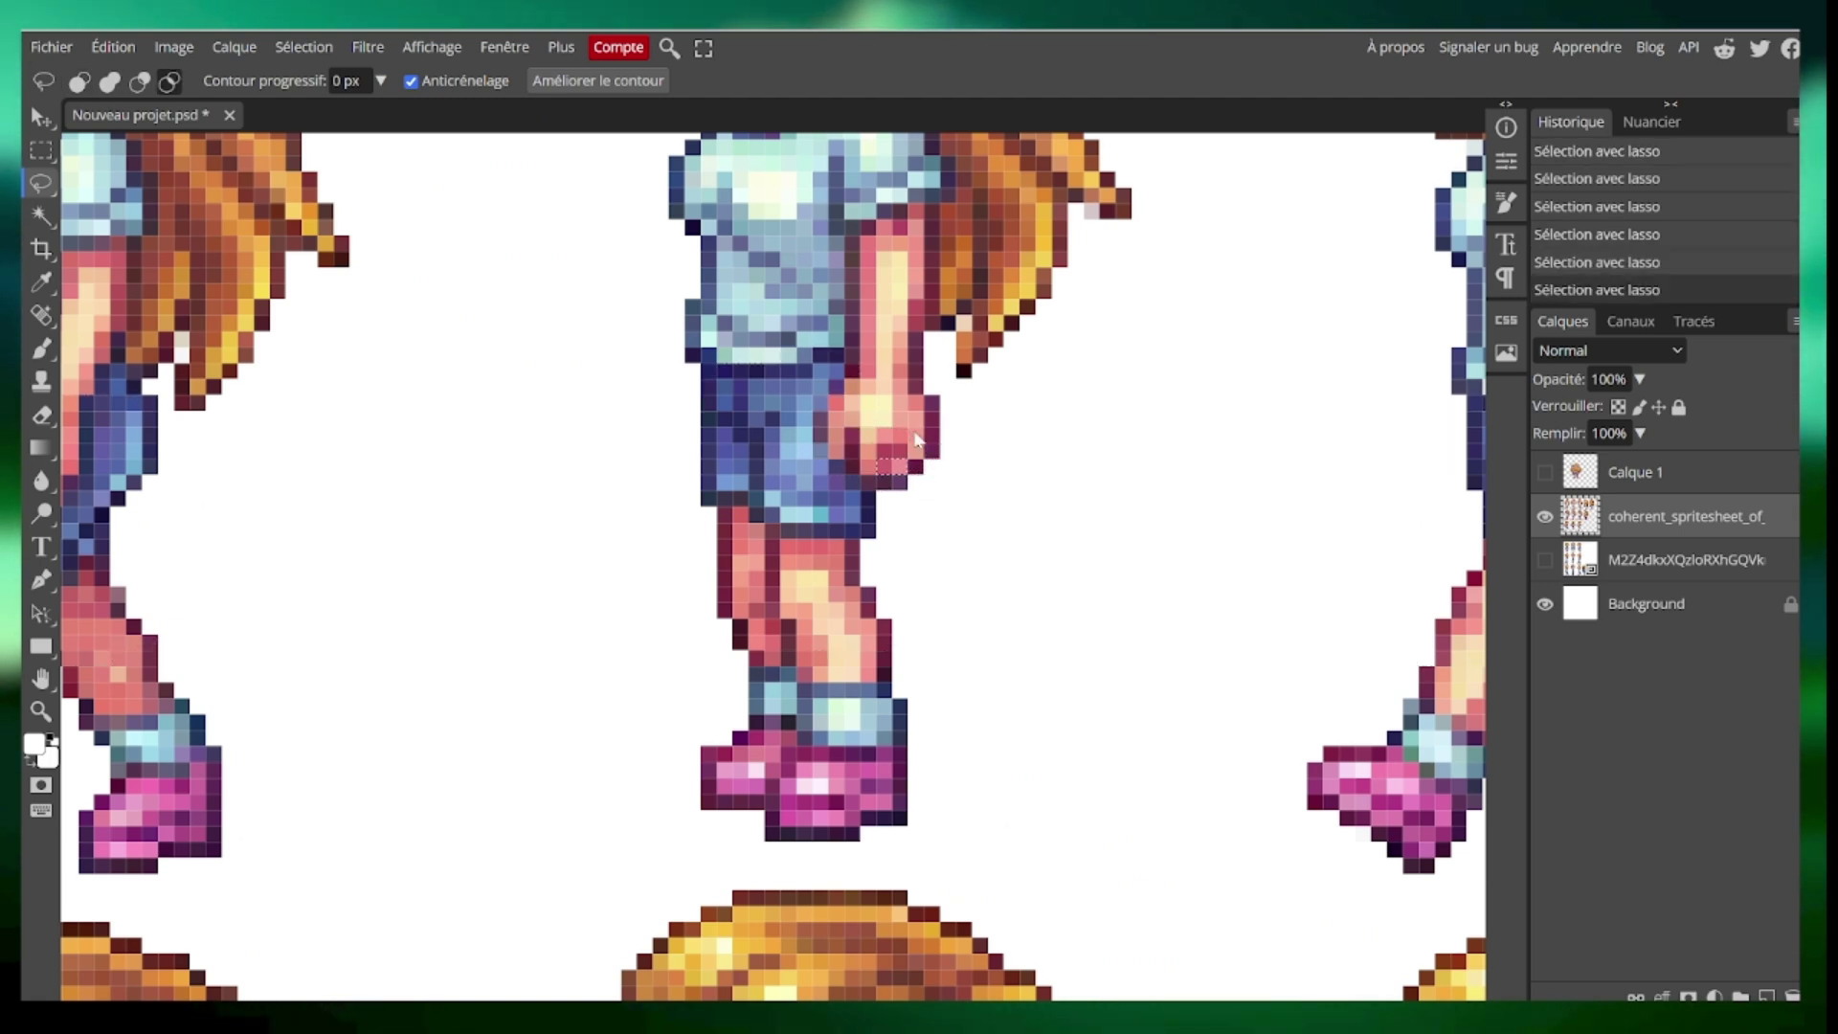
key("ctrl+z")
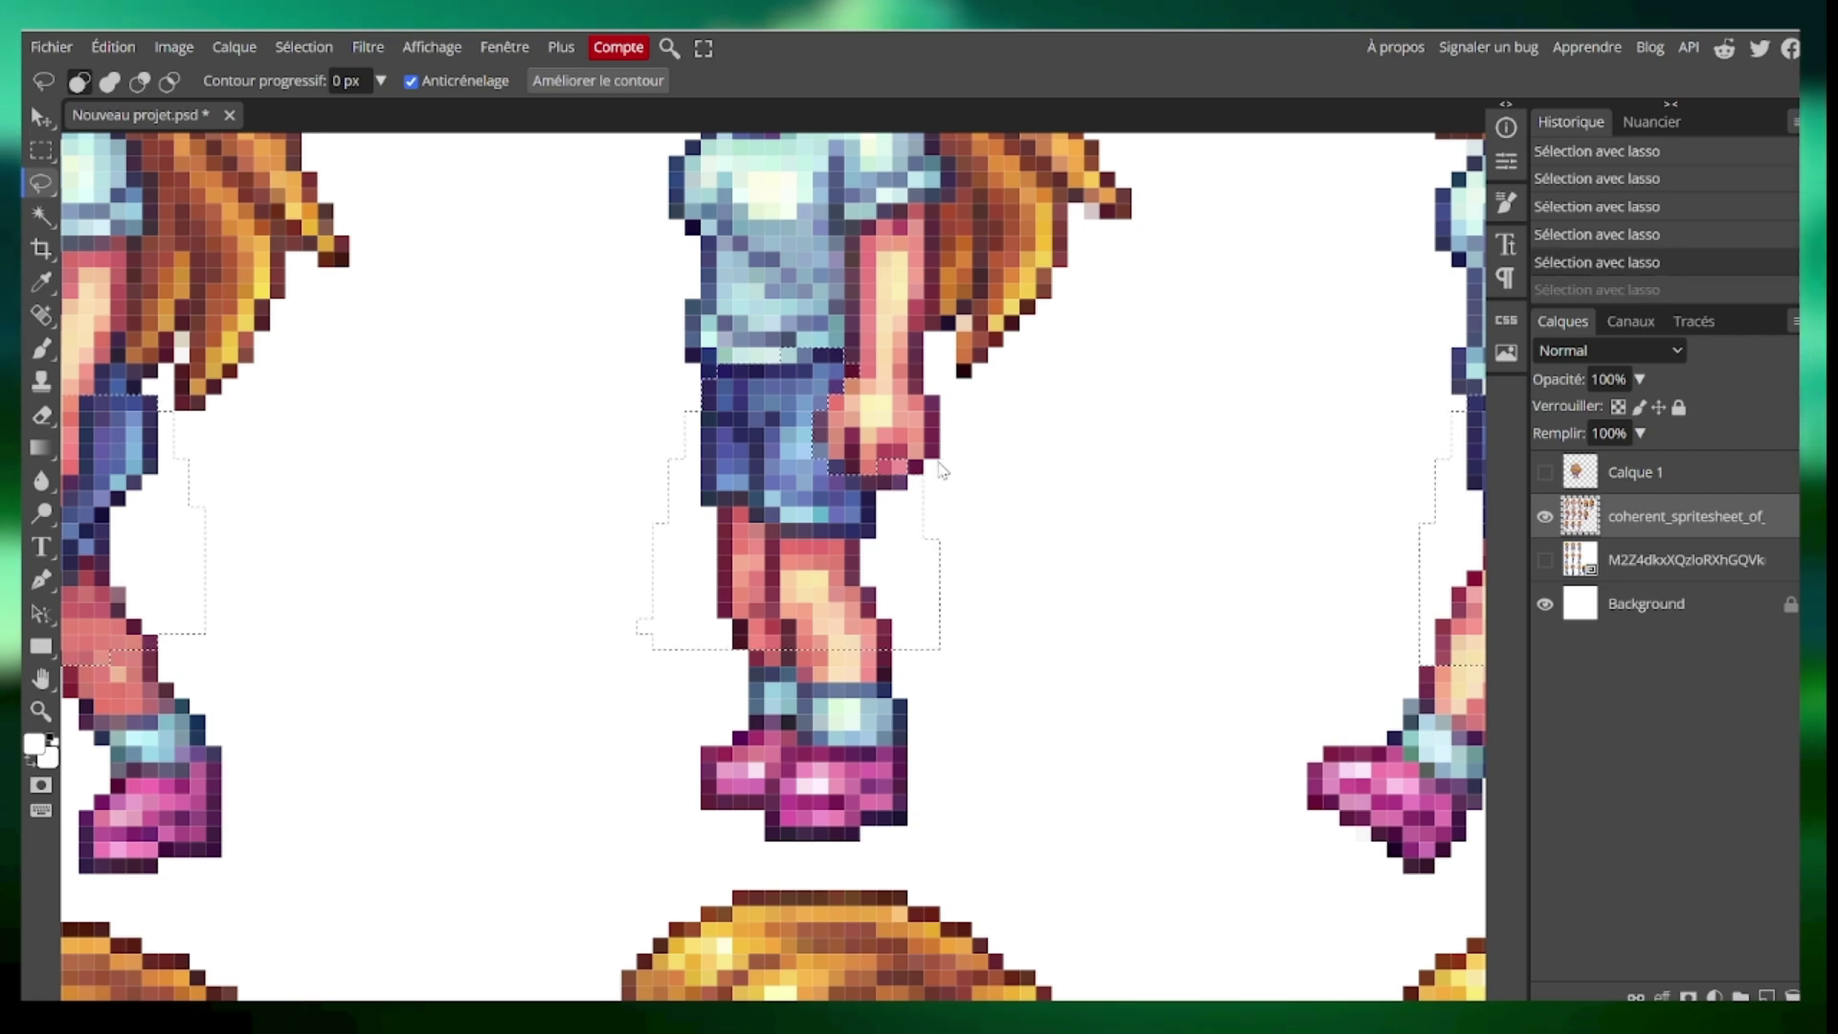
key("shift")
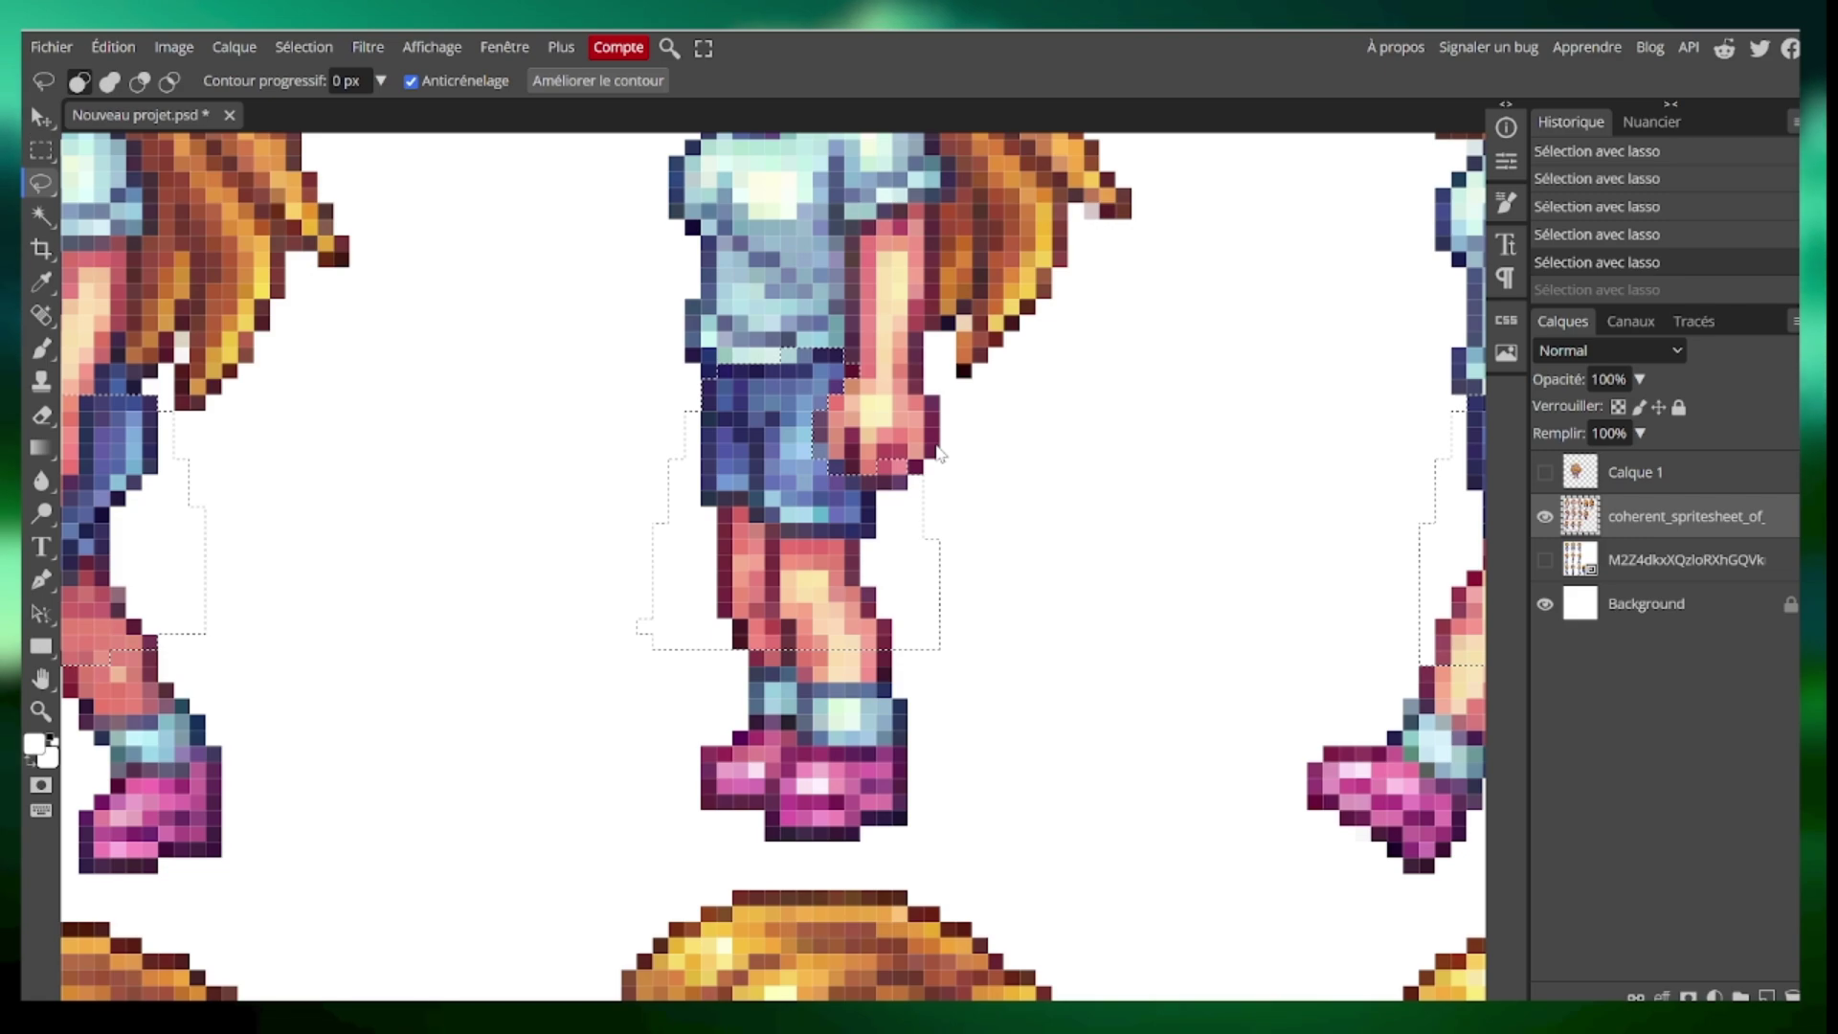
scroll(937, 518, "down", 3)
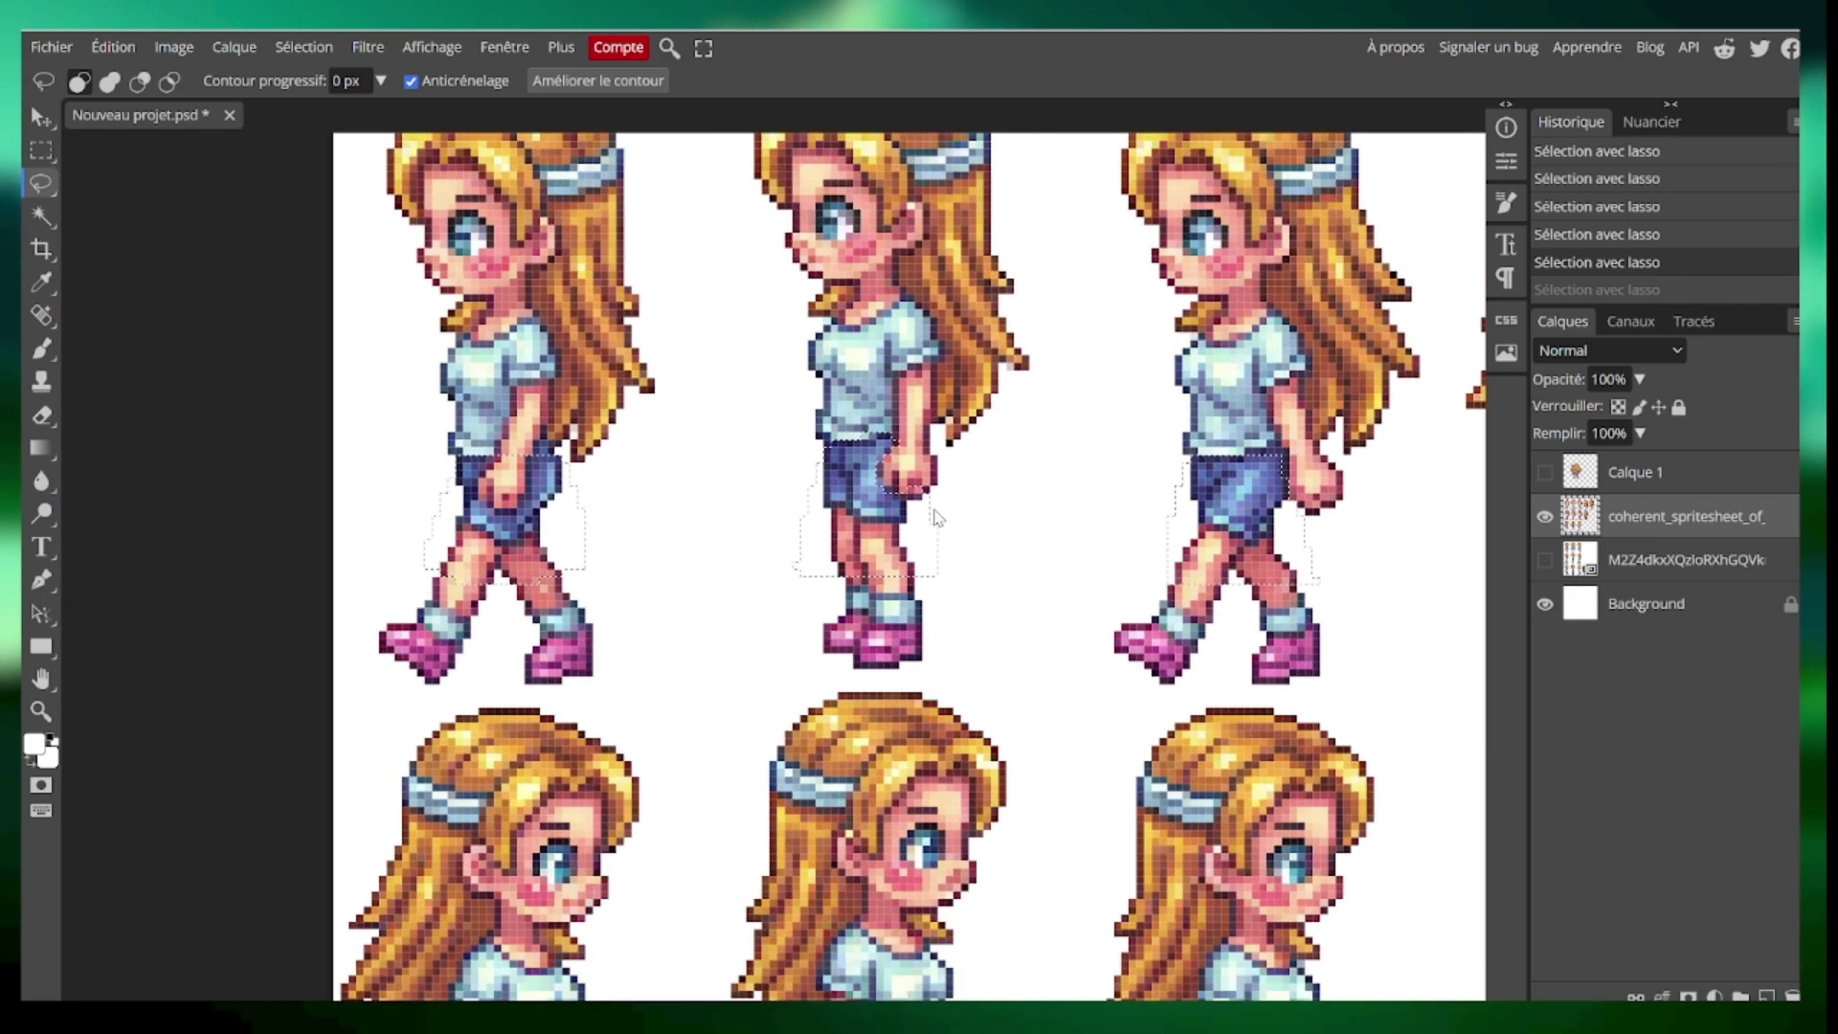
scroll(595, 521, "up", 5)
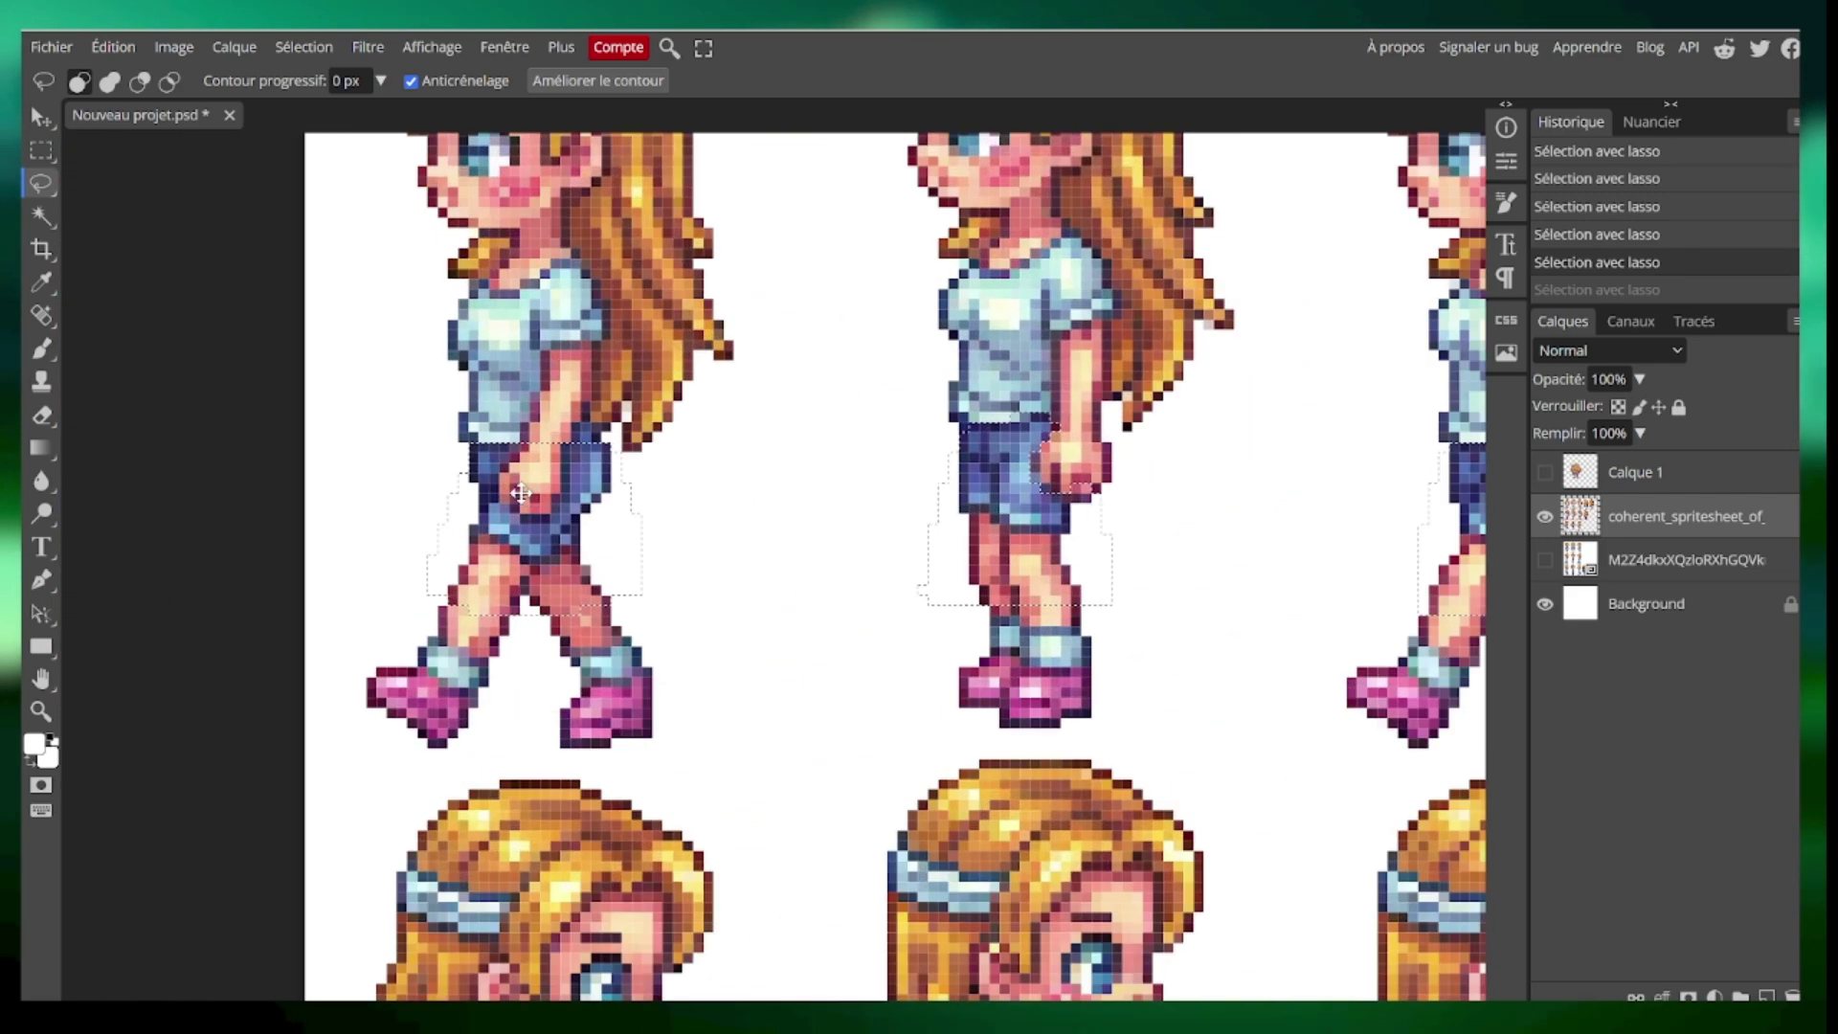
mouse_move(541, 400)
left_mouse_down()
mouse_move(563, 378)
mouse_move(488, 459)
mouse_move(555, 532)
mouse_move(607, 400)
left_mouse_up()
scroll(606, 400, "down", 5)
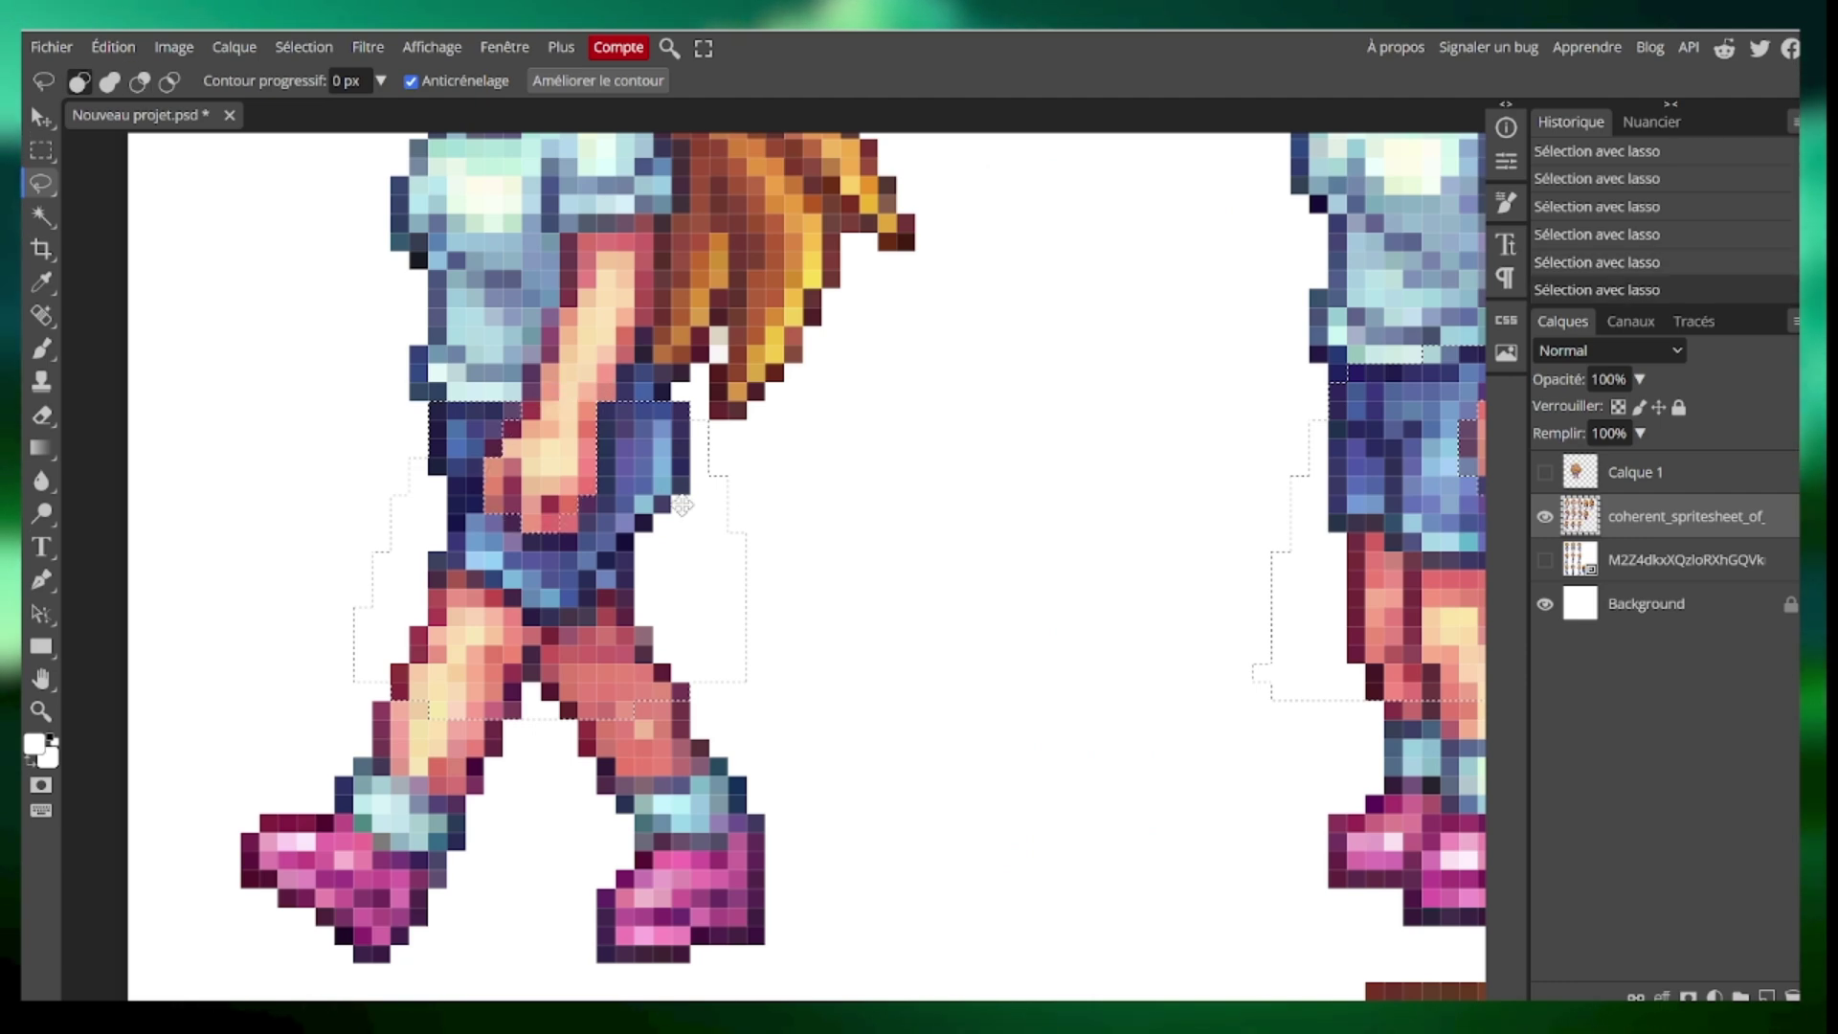
scroll(852, 498, "up", 4)
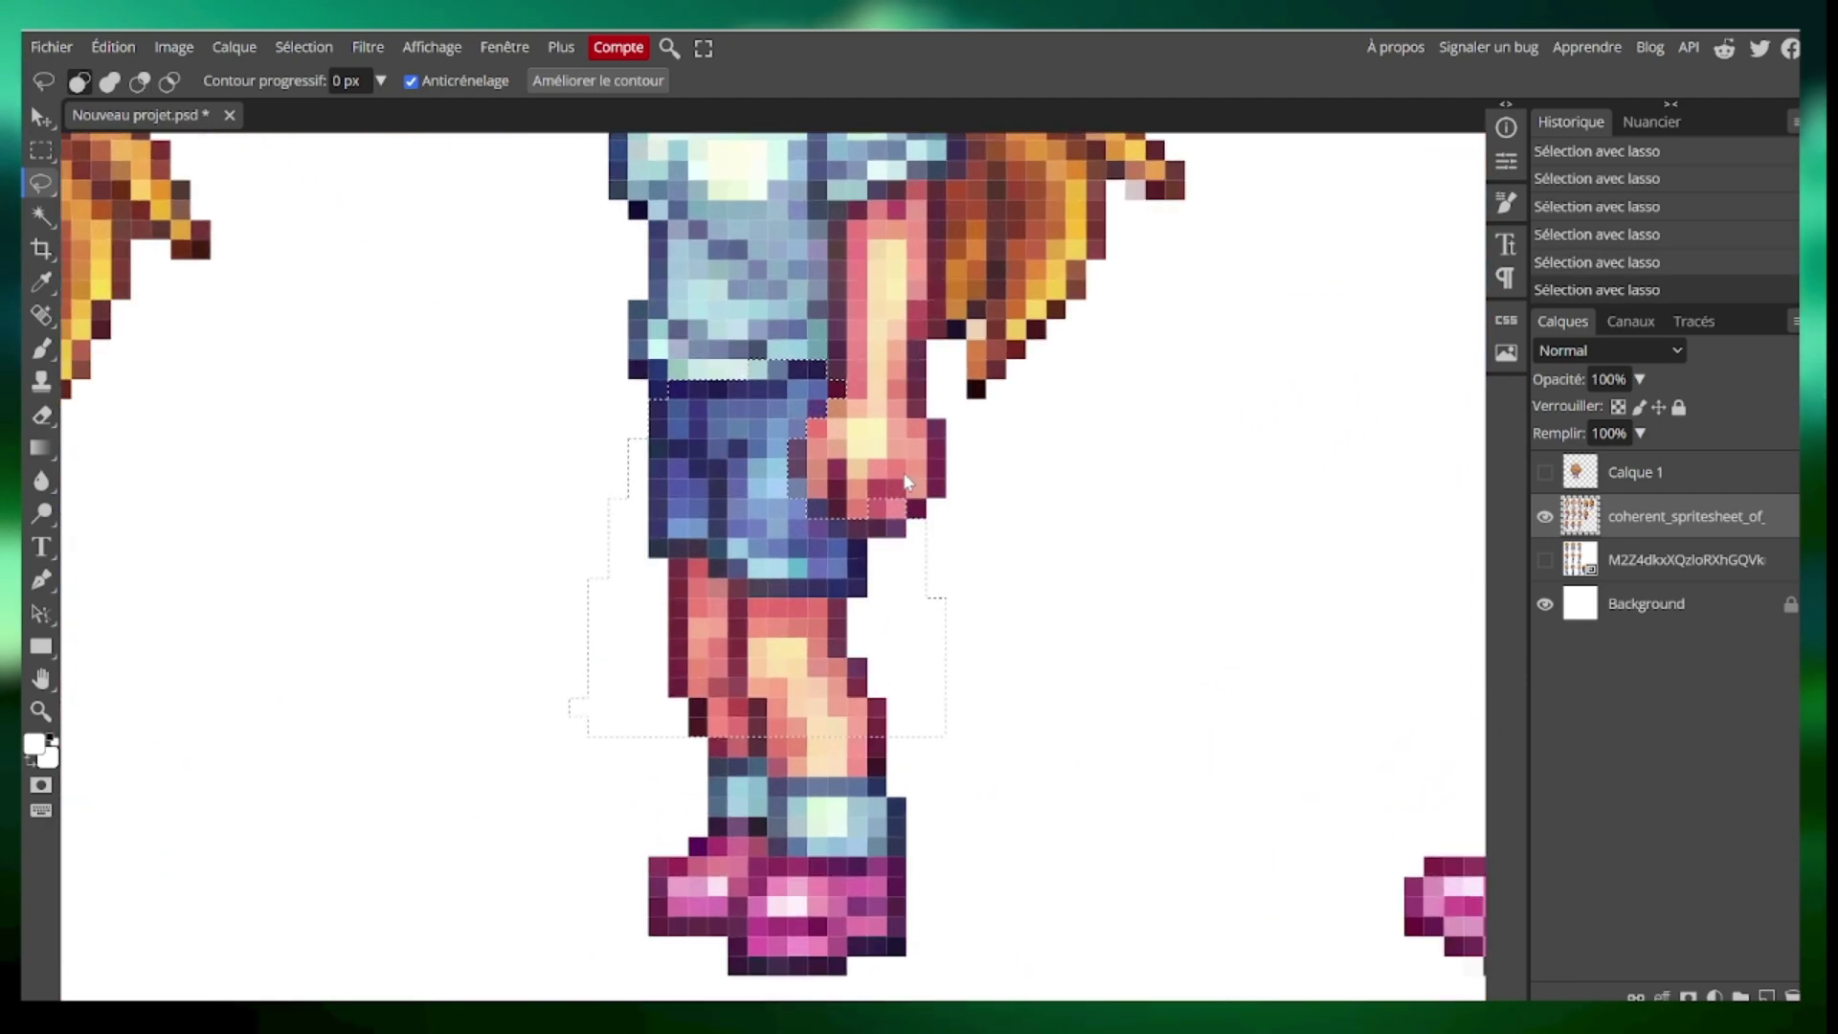
scroll(927, 484, "down", 2)
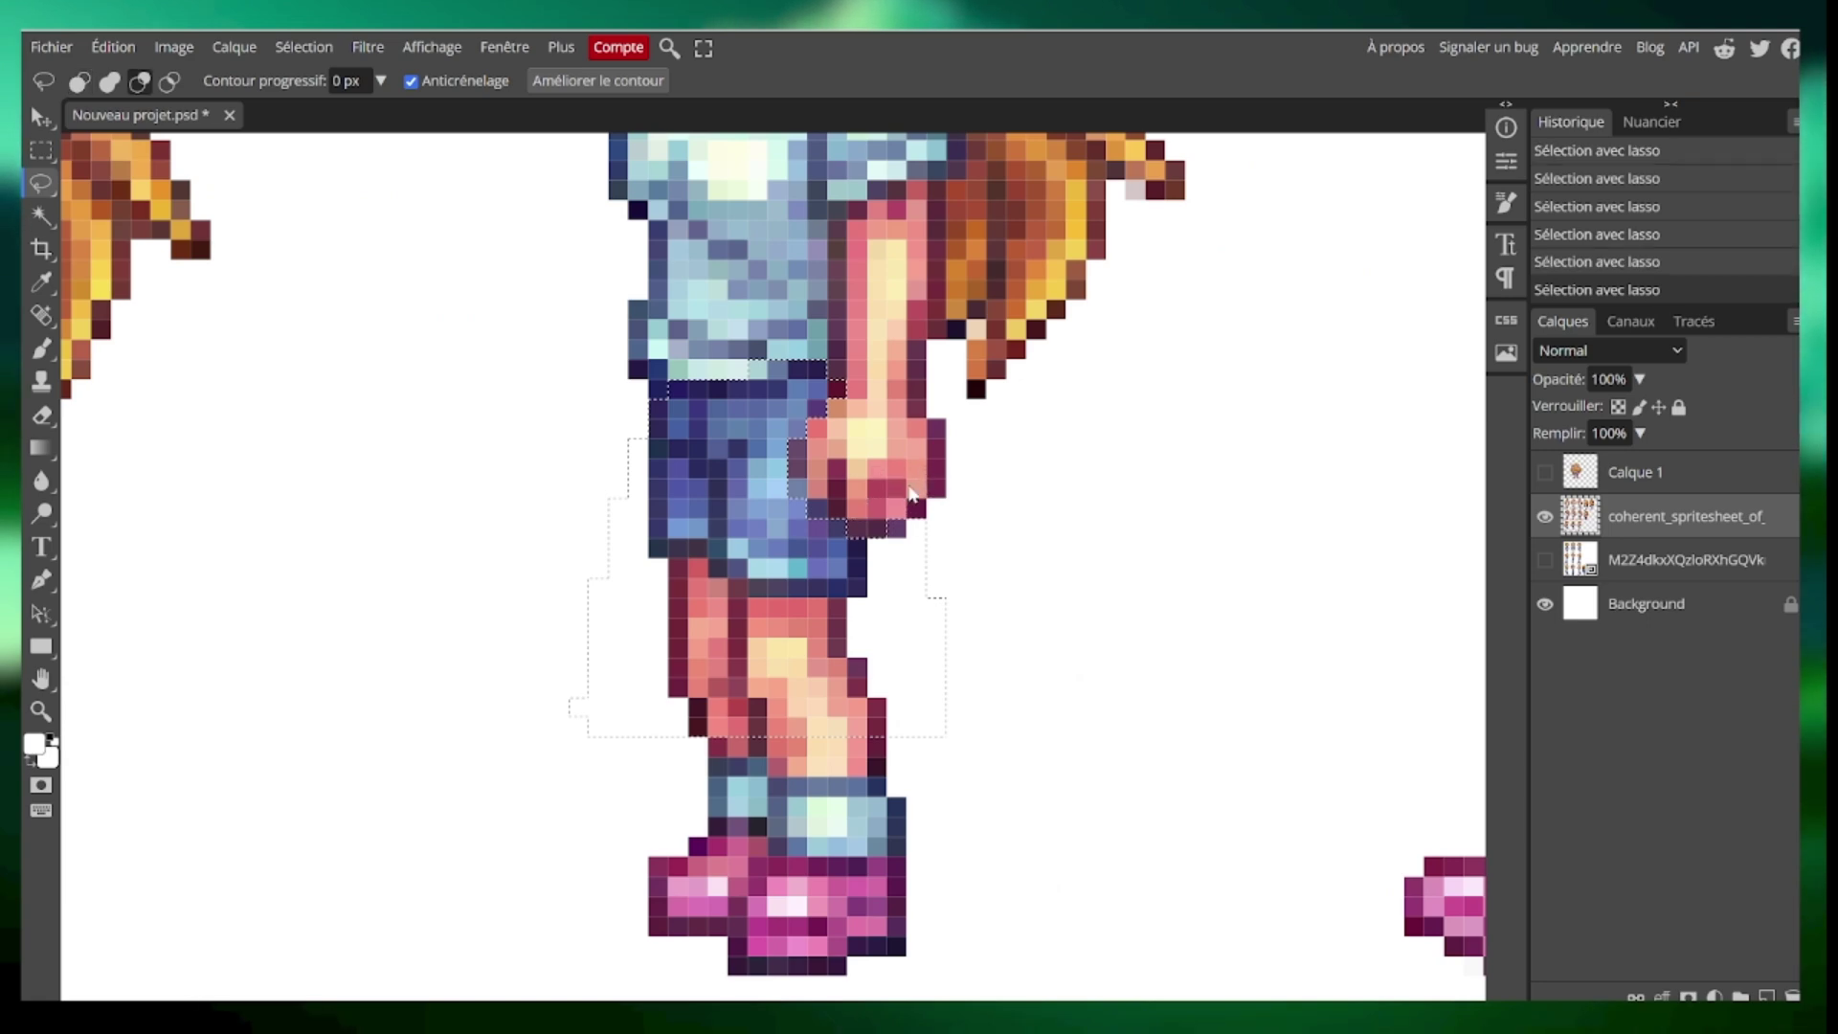
scroll(1066, 521, "down", 3)
scroll(1069, 524, "right", 6)
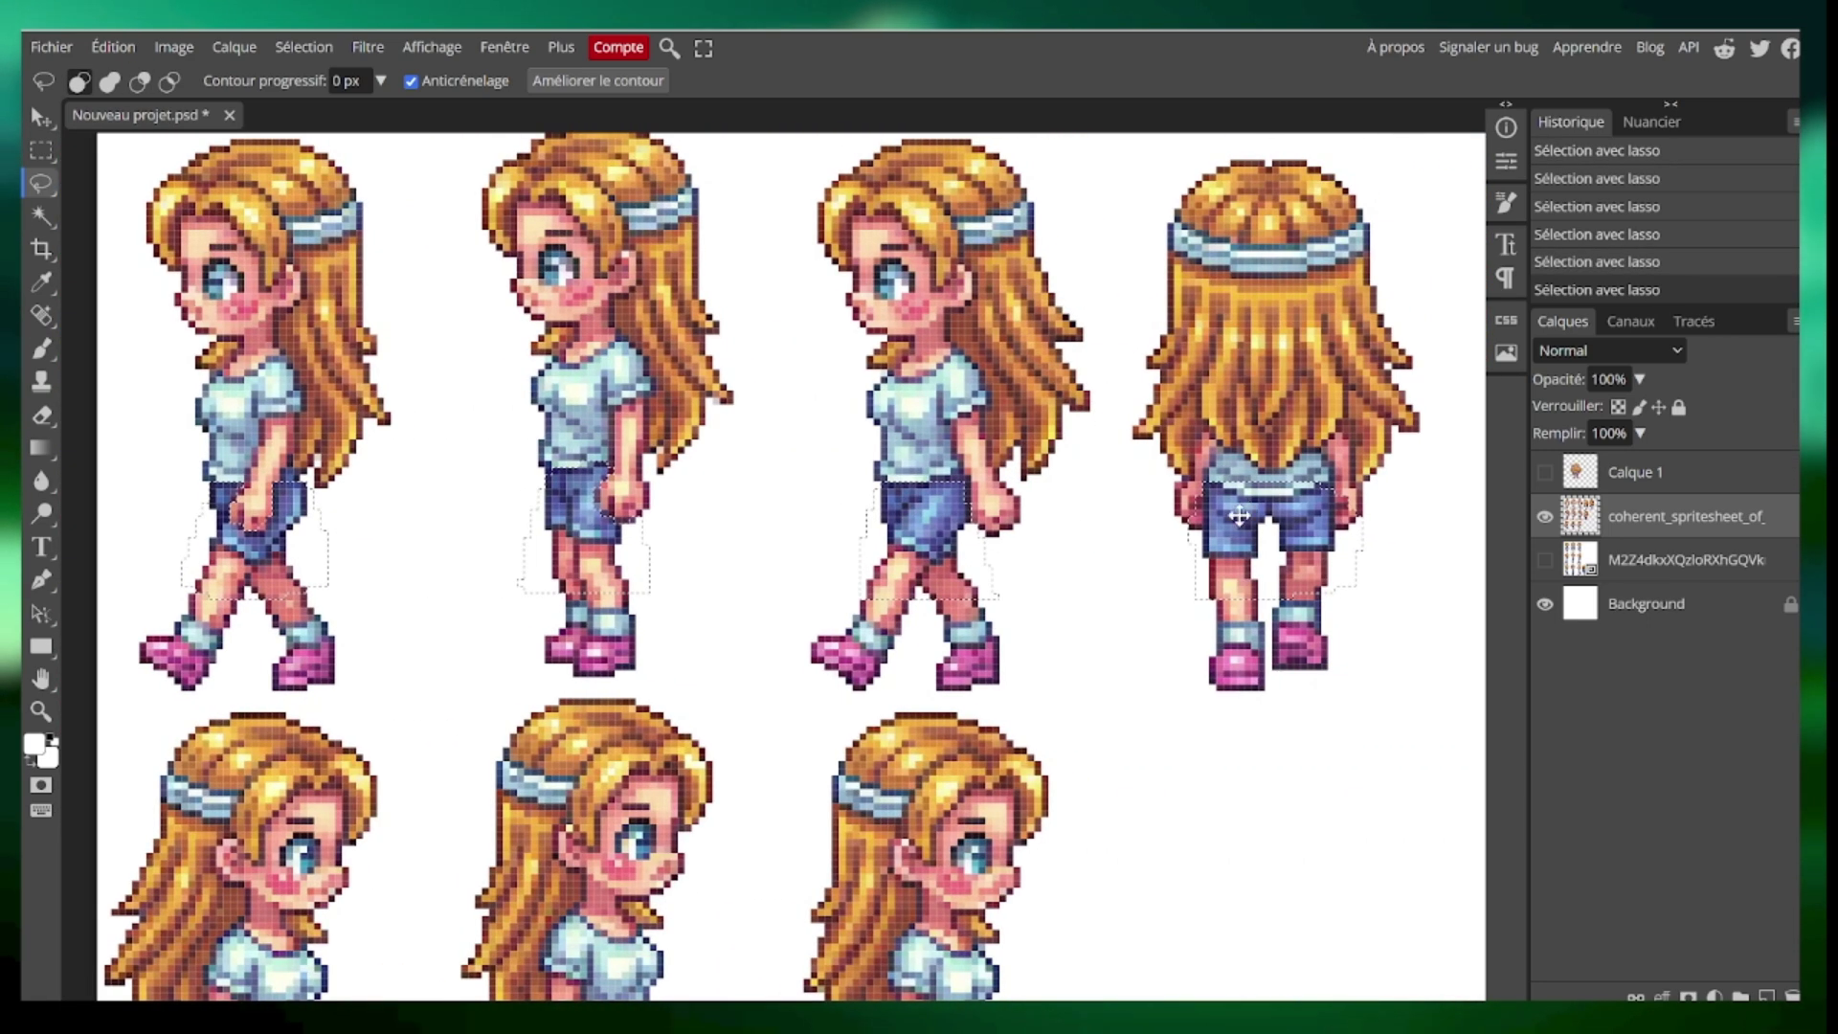
scroll(1172, 536, "up", 4)
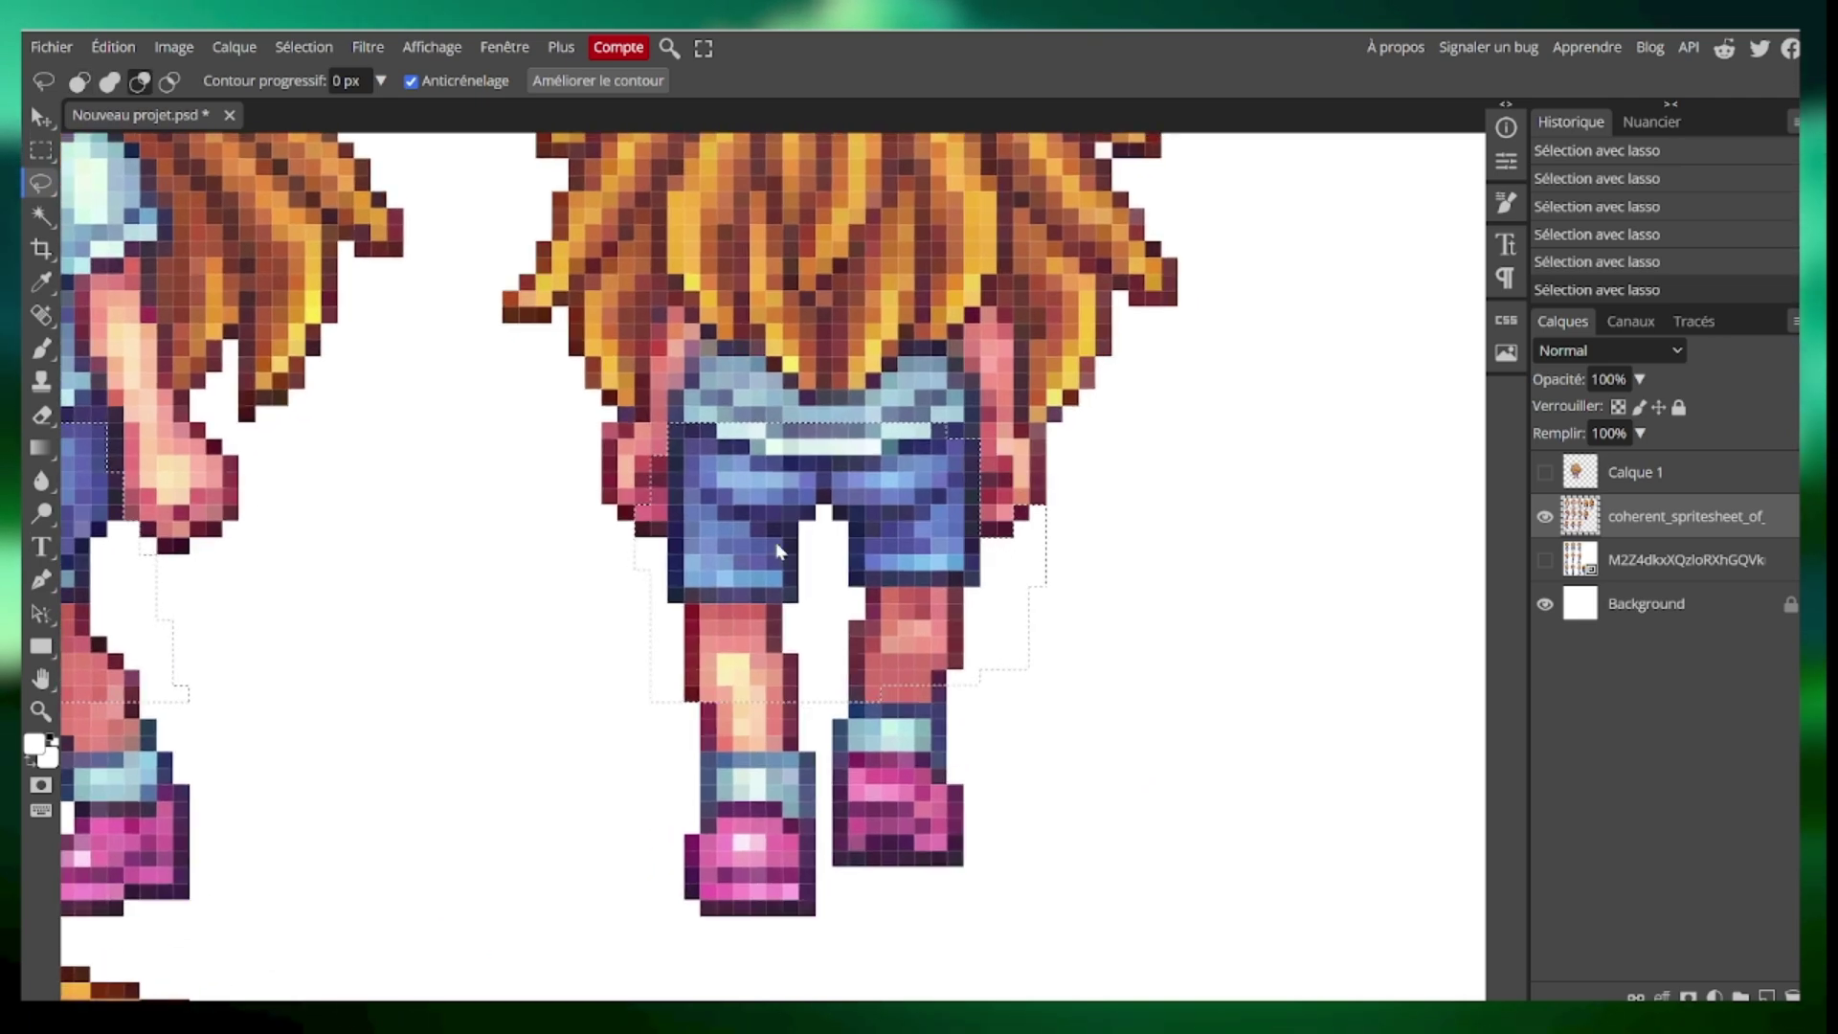
scroll(715, 536, "down", 4)
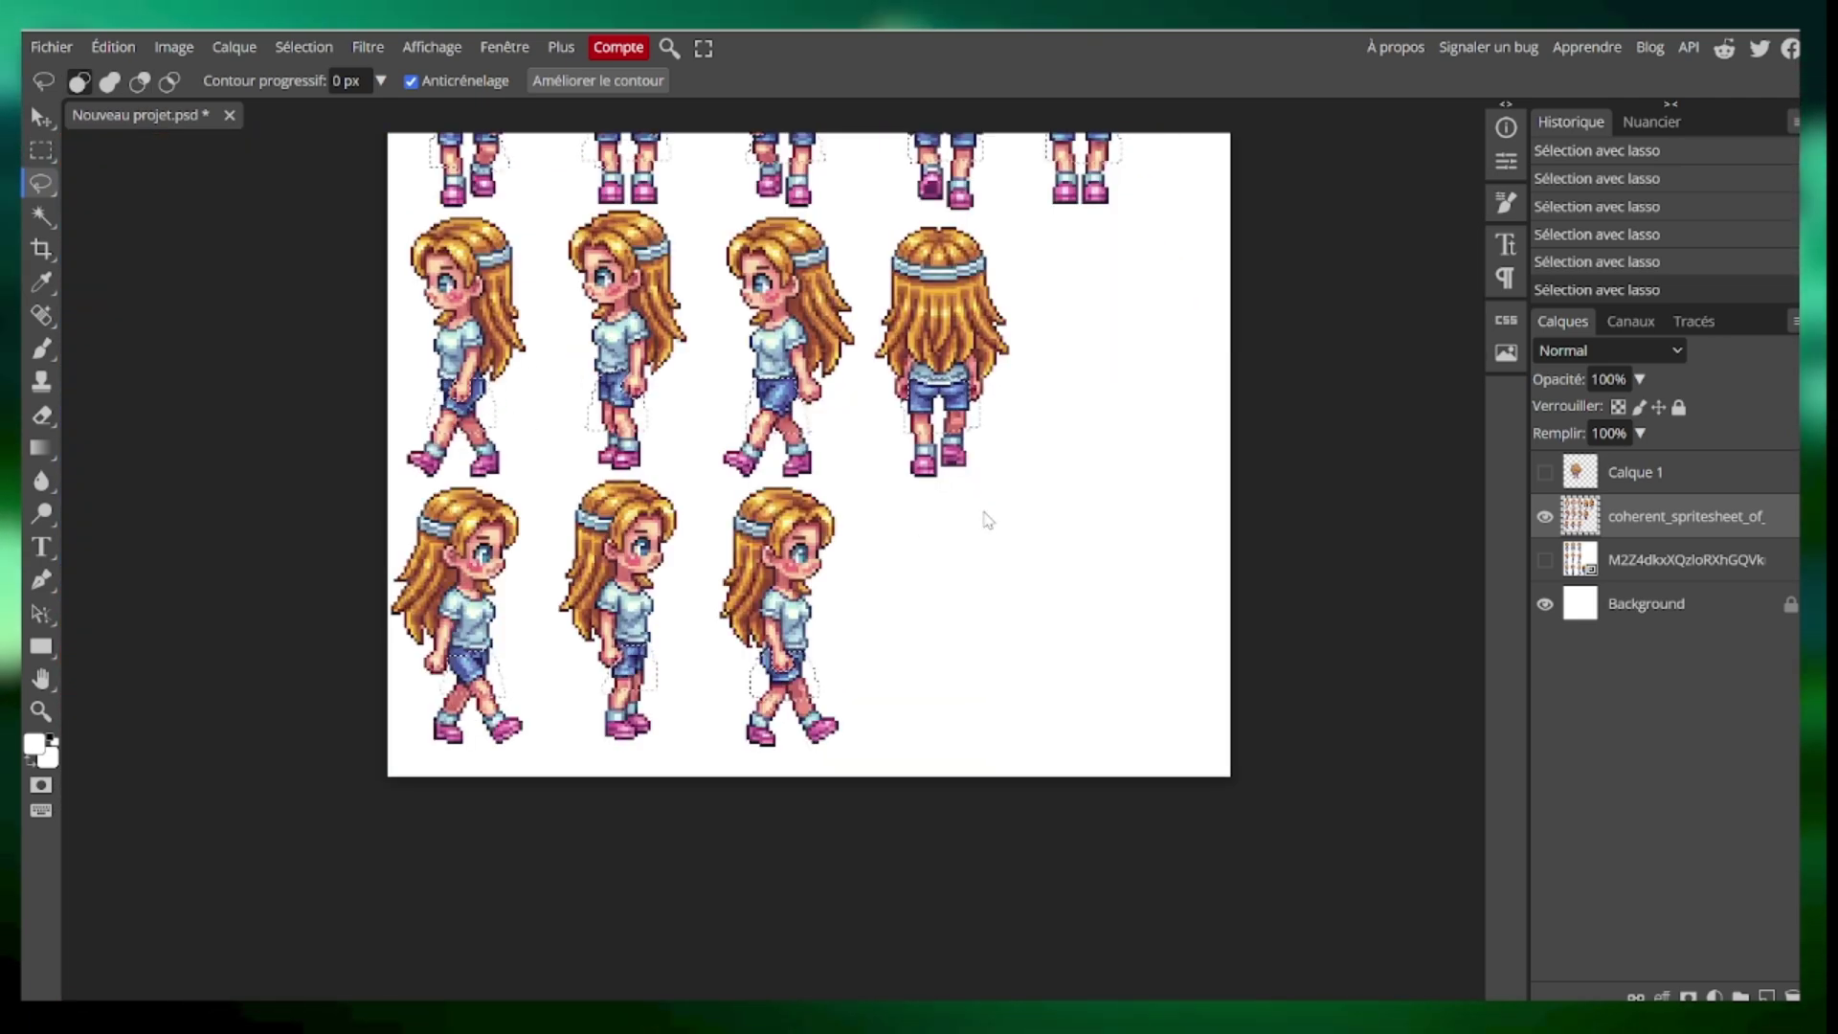
scroll(949, 528, "up", 2)
scroll(948, 528, "up", 2)
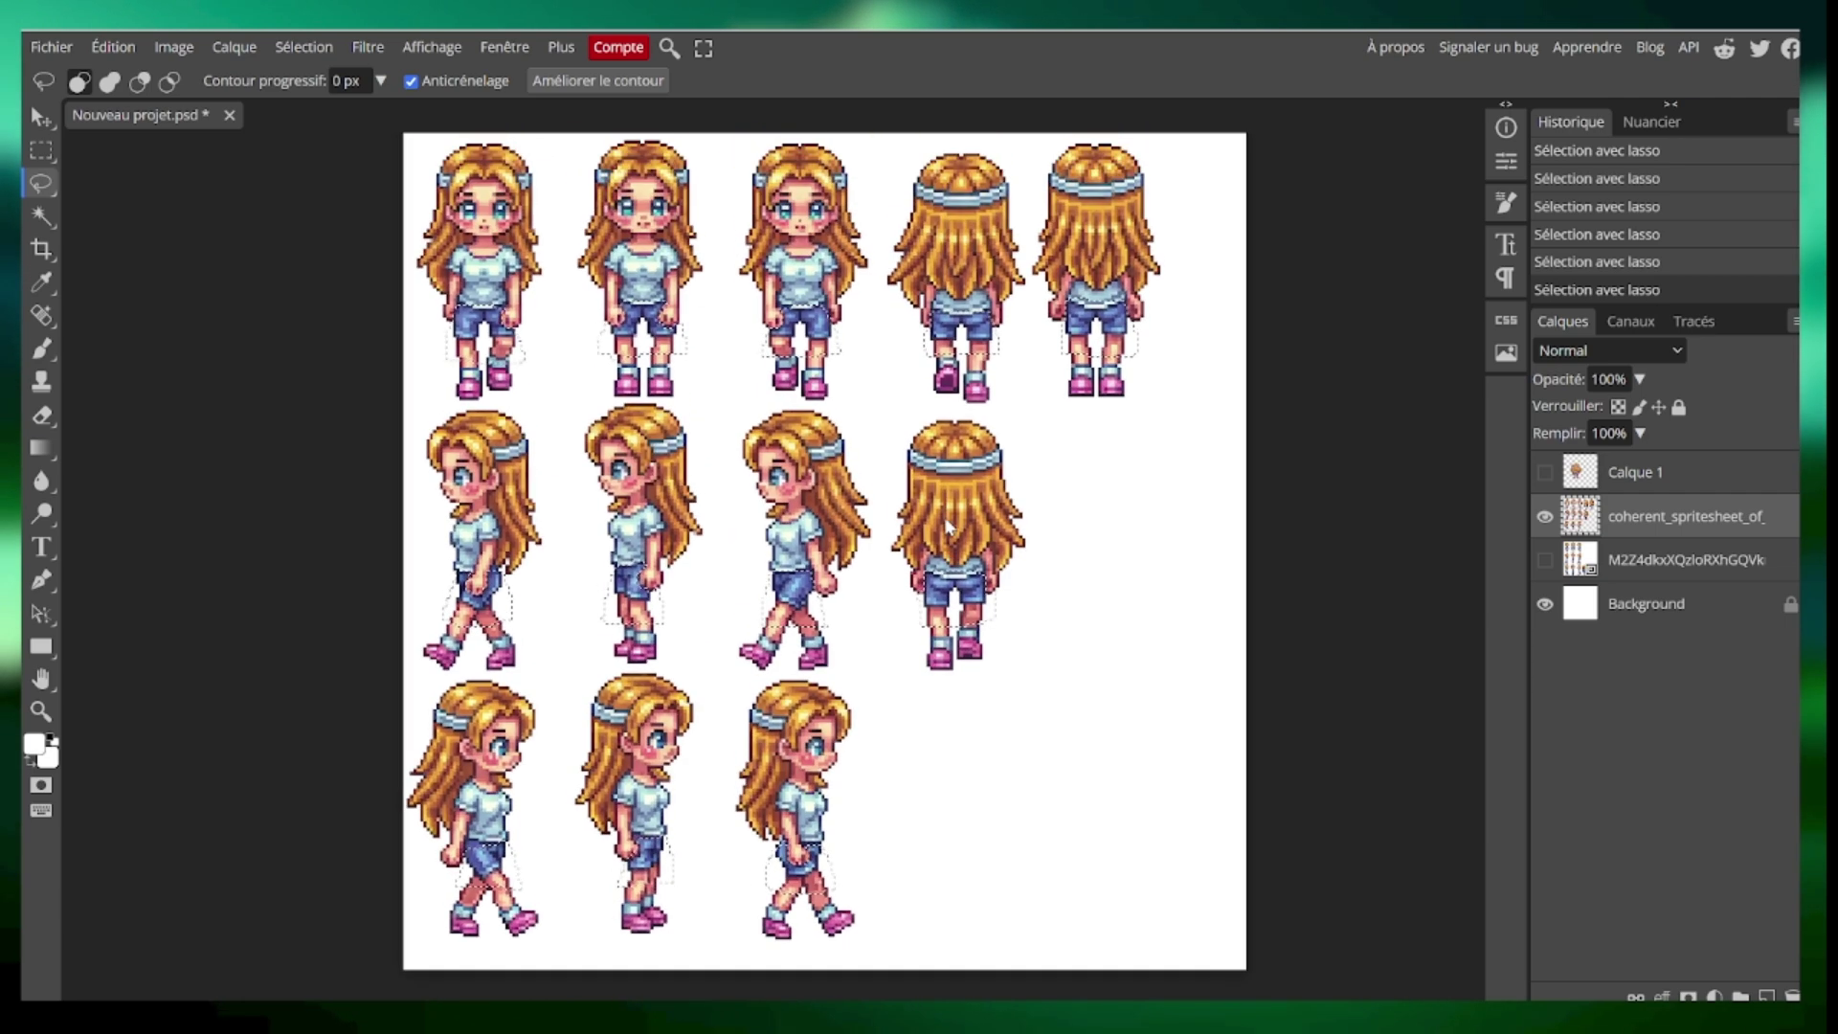
- Duplicate the spritesheet layer and brush vivid red (ff4600) skirts over the selected legs
right_click(1646, 507)
left_click(1551, 521)
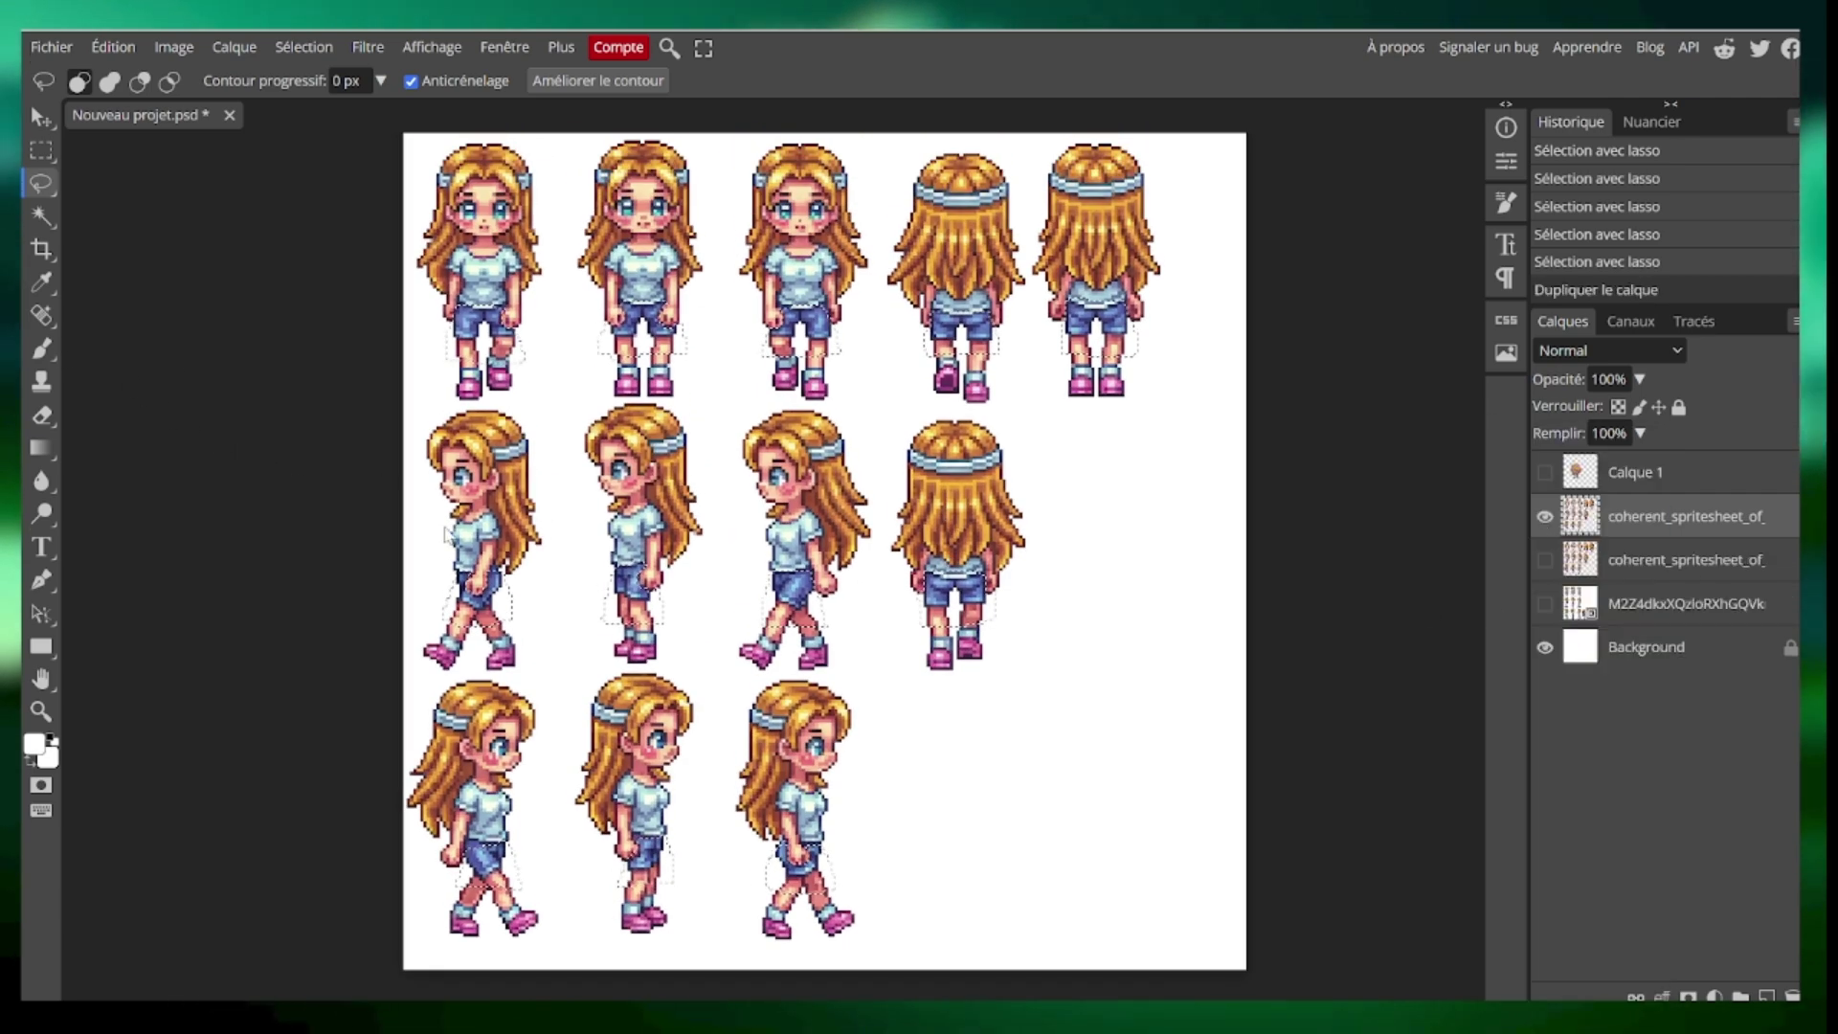
left_click(41, 349)
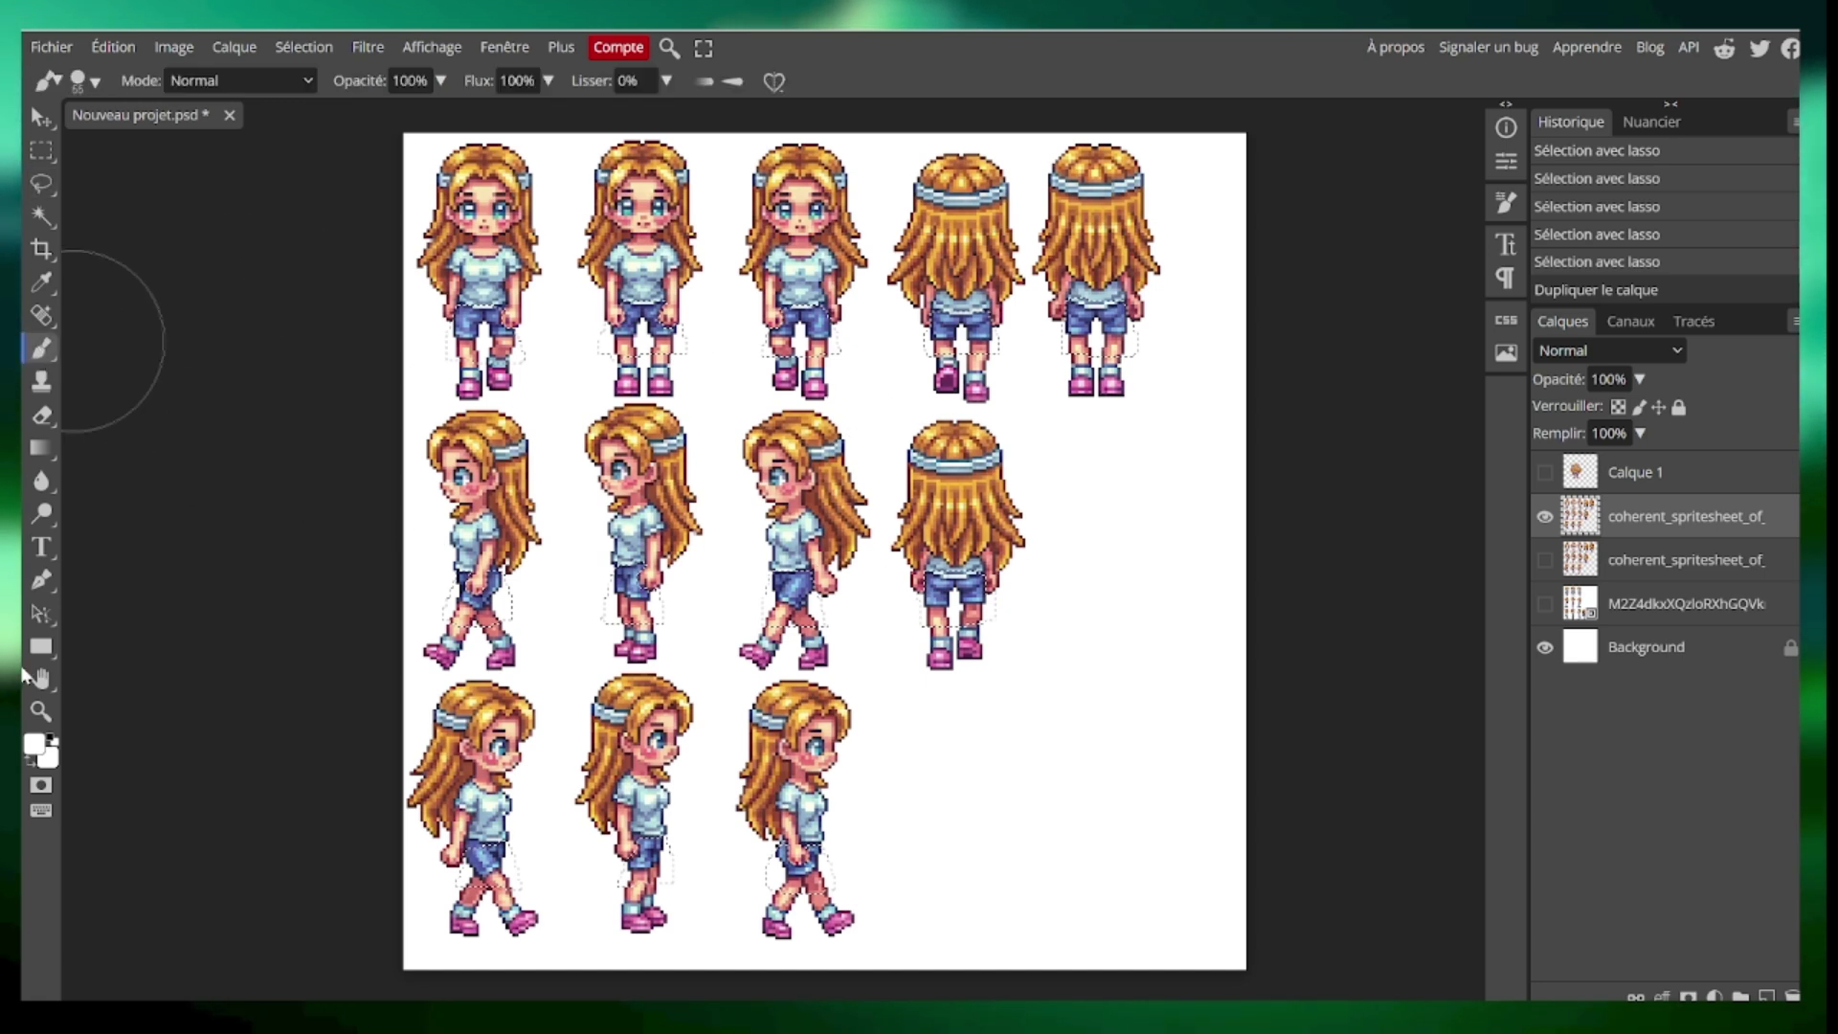
key("d")
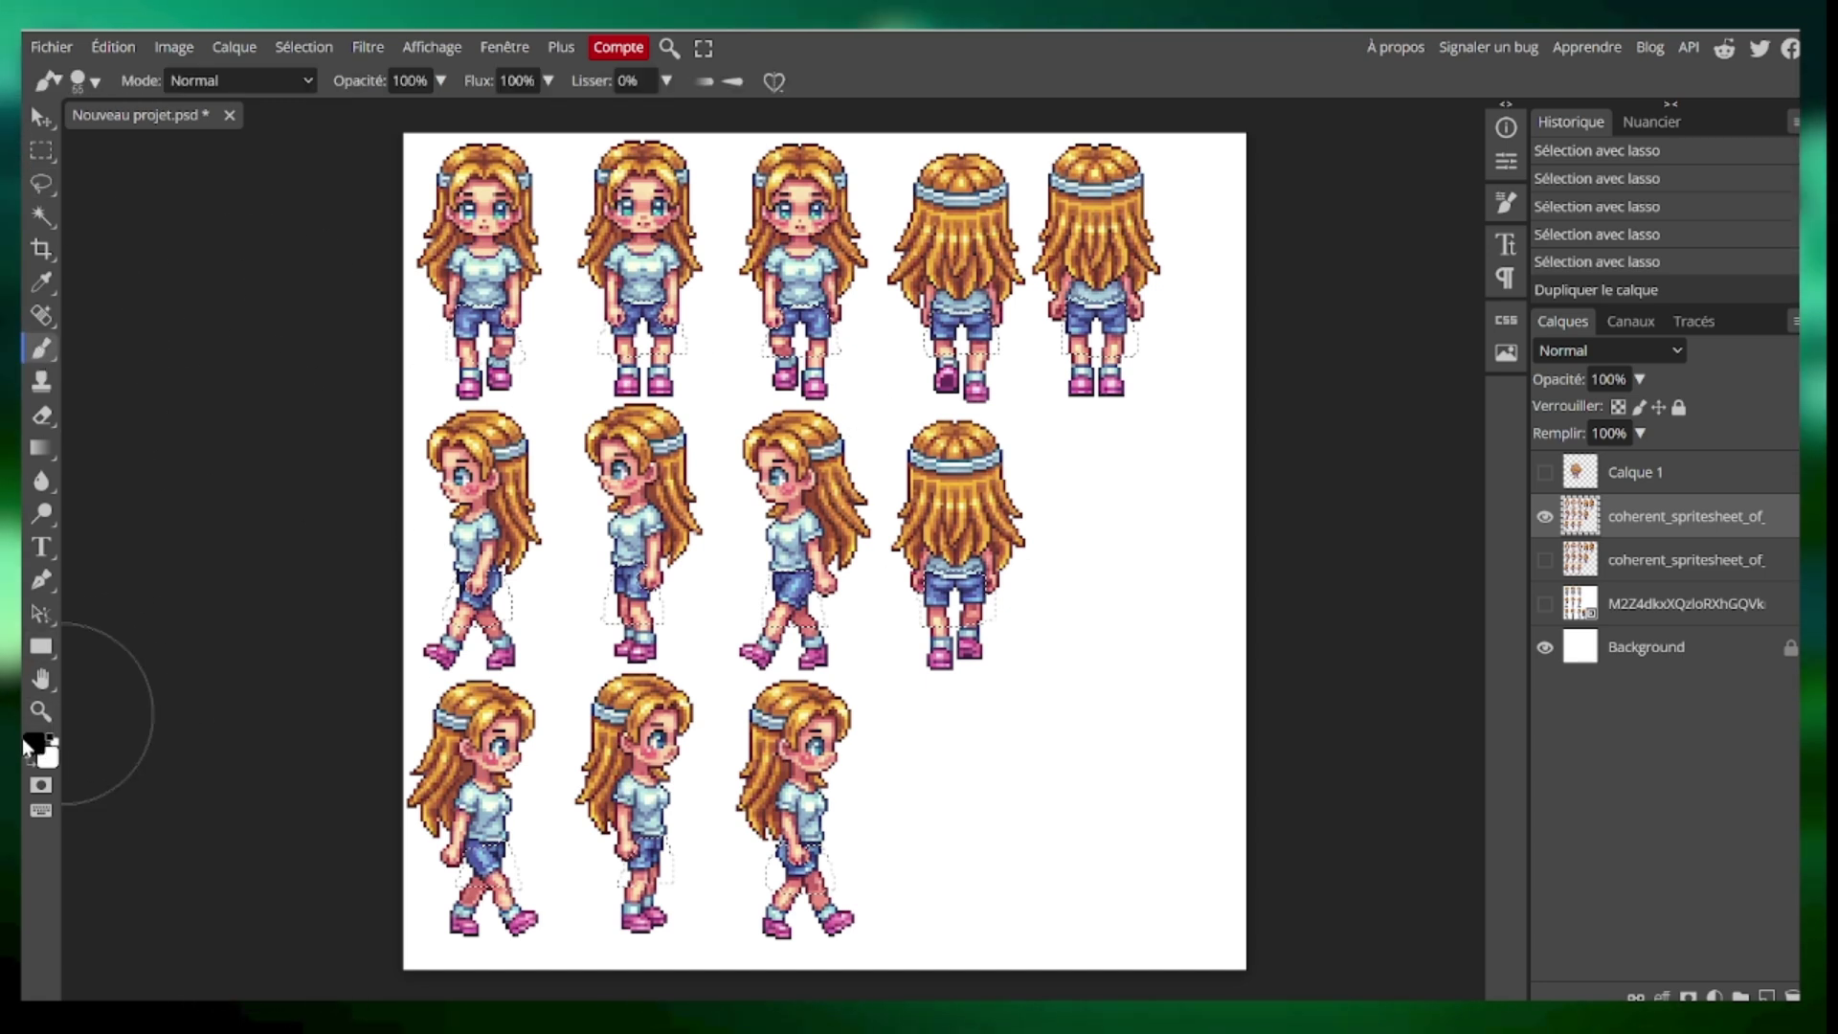
left_click(34, 742)
left_click(419, 266)
left_click_drag(419, 266, 445, 233)
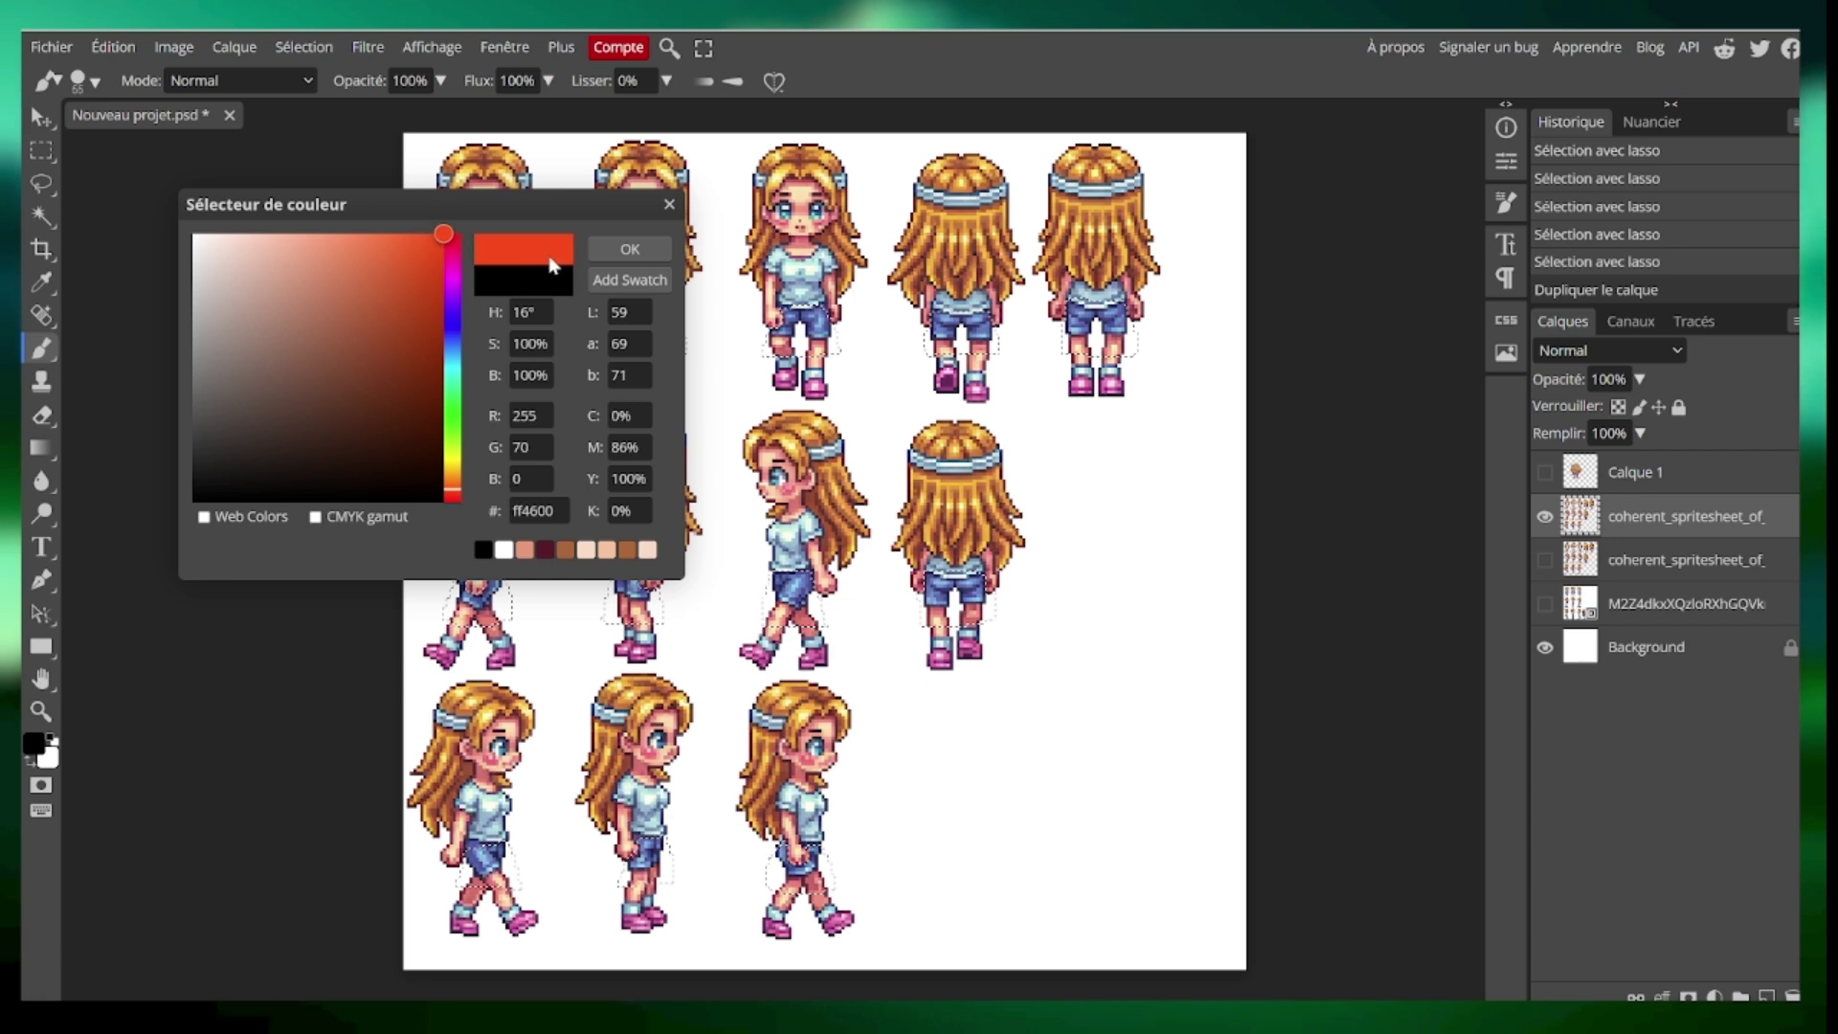
left_click(635, 250)
mouse_move(383, 383)
left_mouse_down()
mouse_move(996, 374)
mouse_move(348, 574)
mouse_move(336, 669)
mouse_move(1251, 910)
left_mouse_up()
mouse_move(440, 794)
left_mouse_down()
mouse_move(1259, 738)
mouse_move(192, 307)
left_mouse_up()
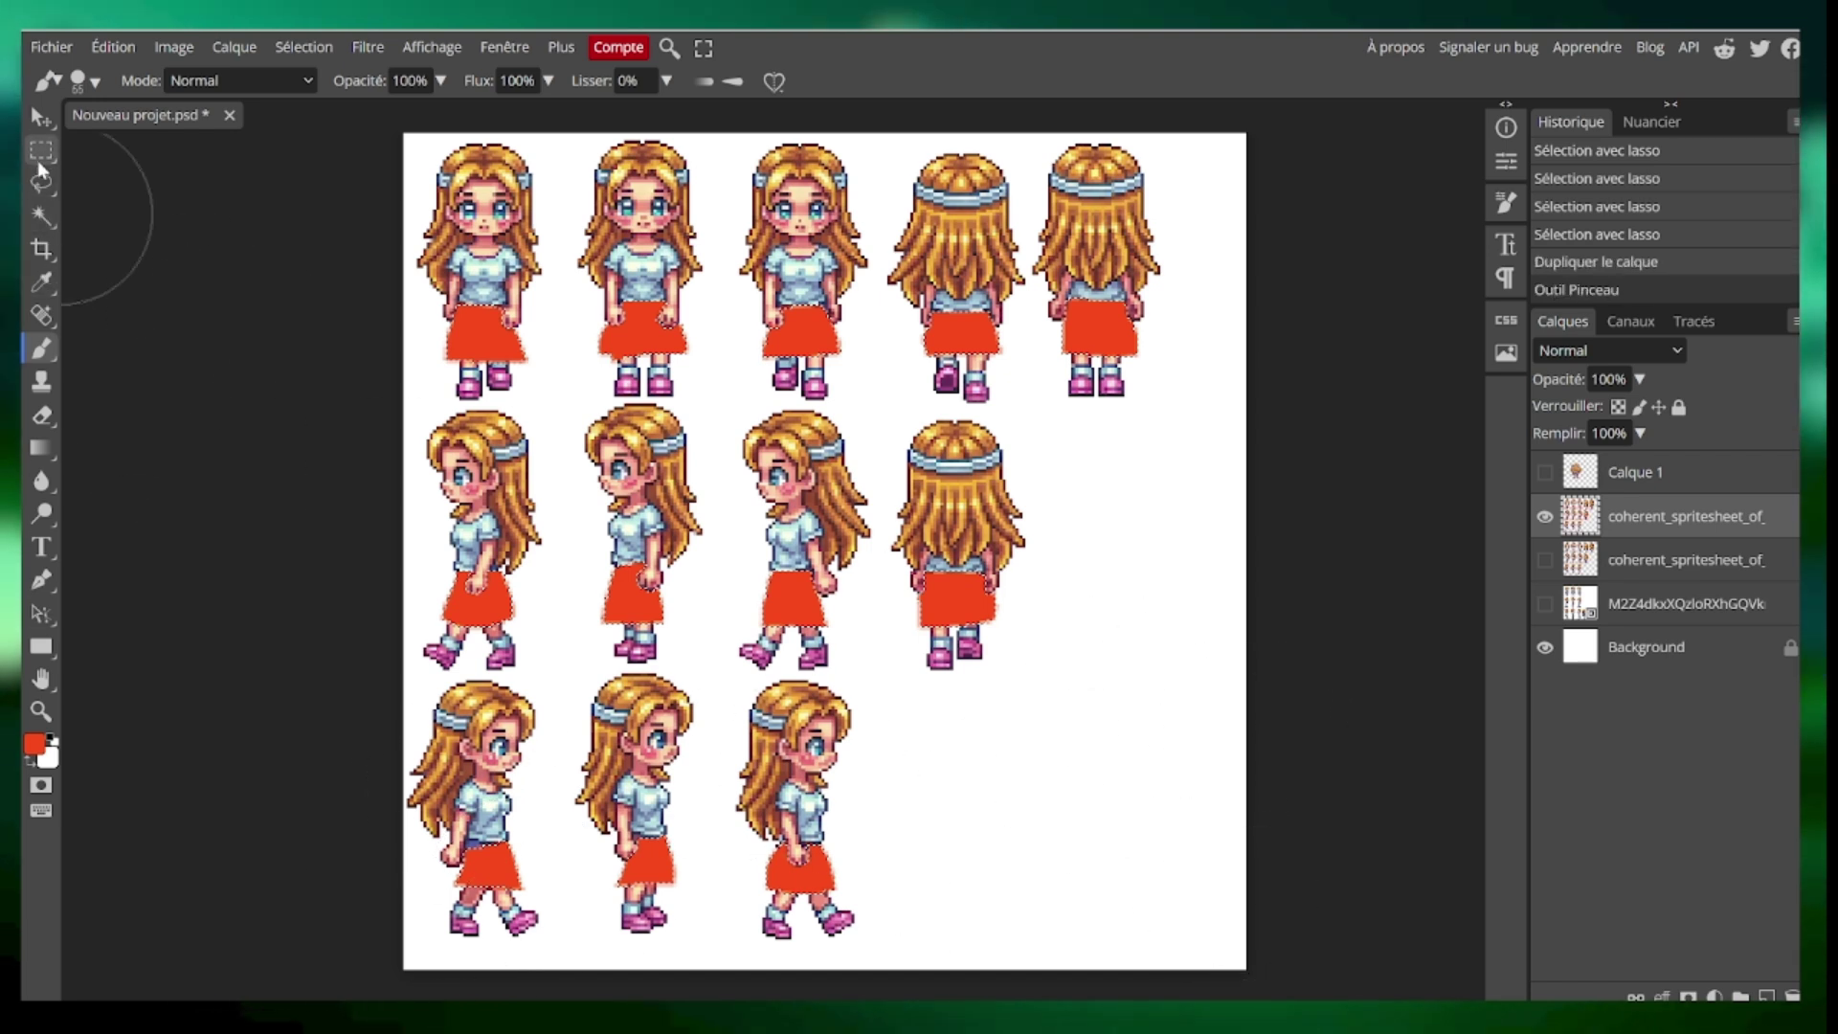
- Switch to a darker red, shrink the brush to 1 px, and paint three streaks on the first skirt
left_click(35, 746)
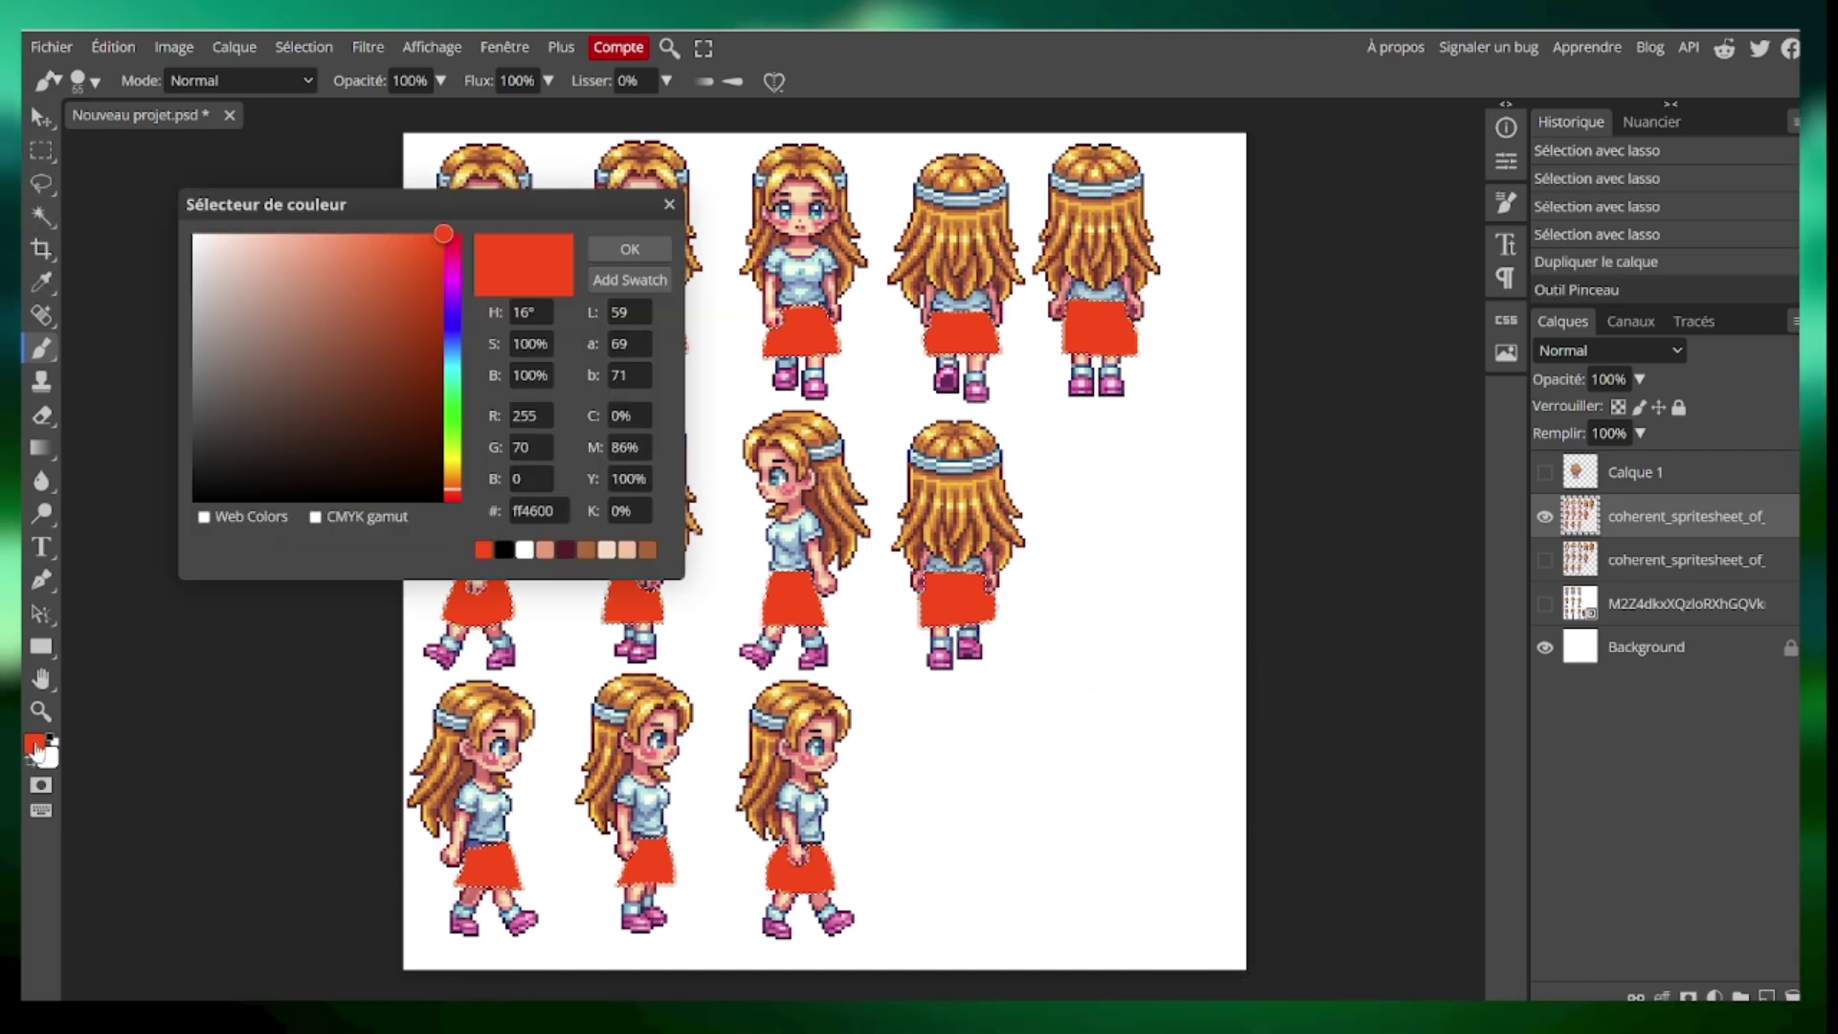
left_click(443, 275)
left_click(651, 249)
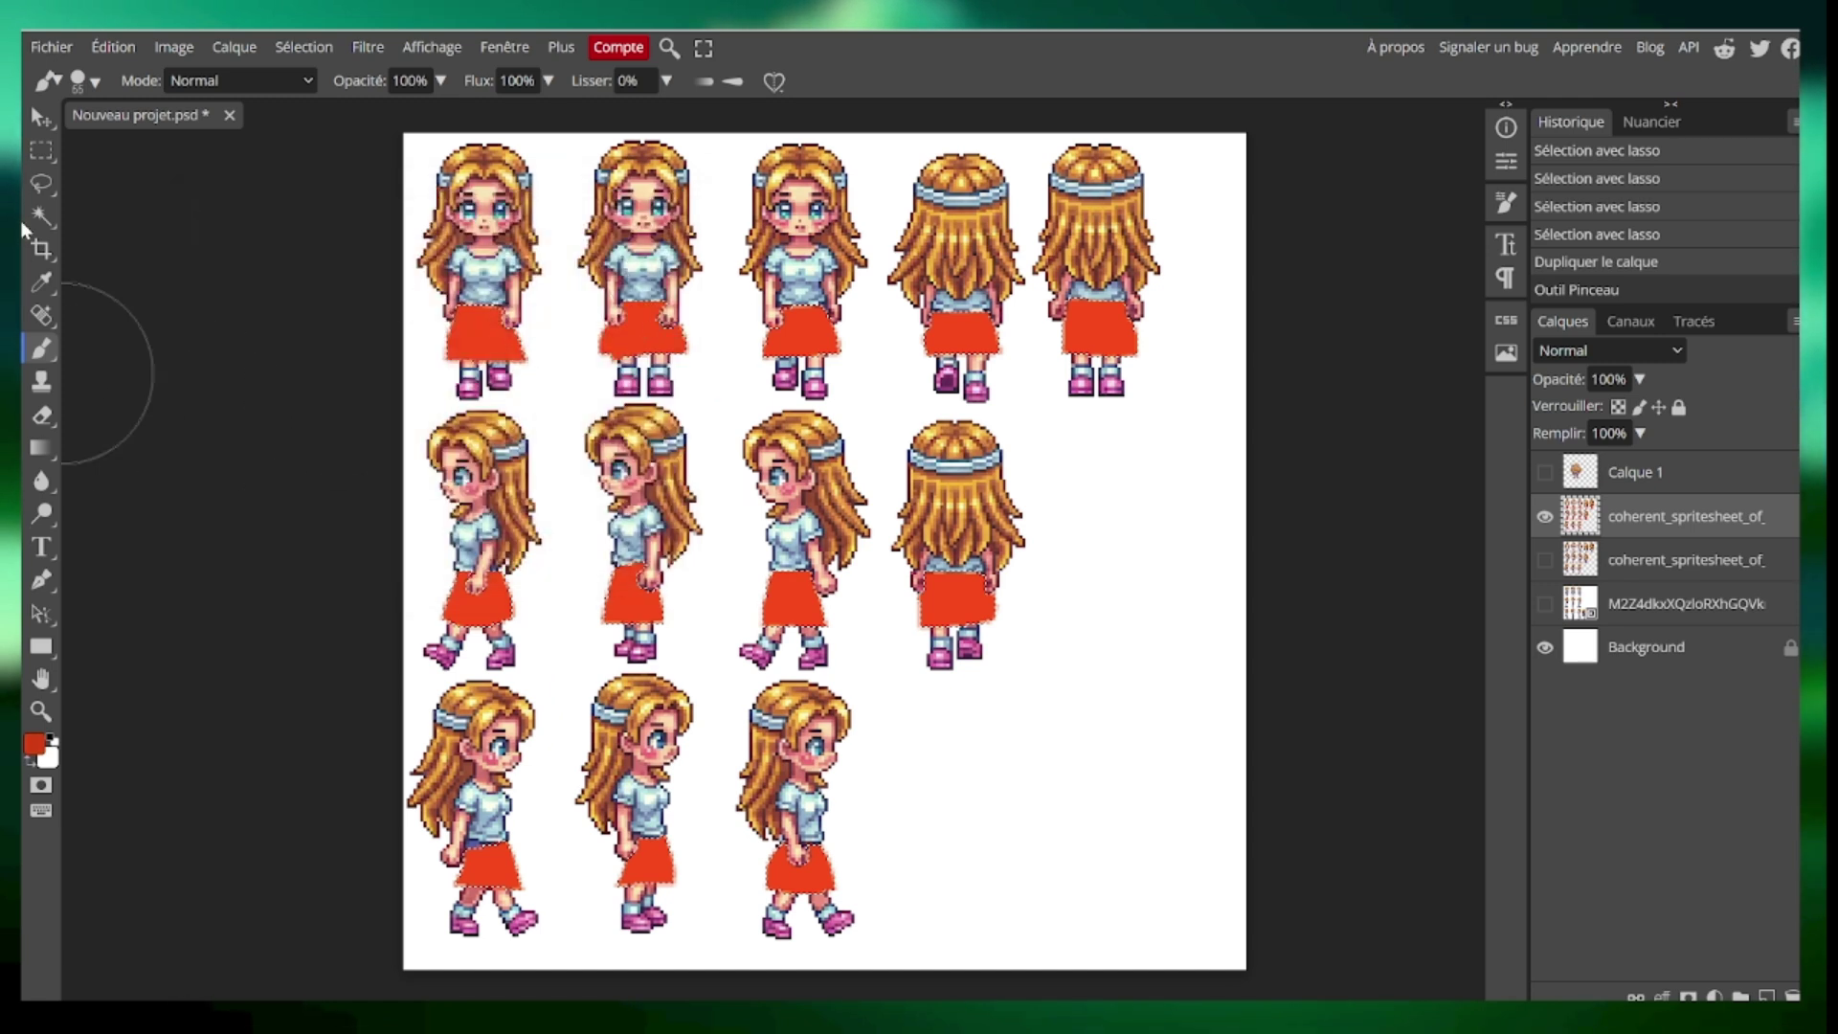
left_click(86, 80)
left_click_drag(207, 145, 182, 140)
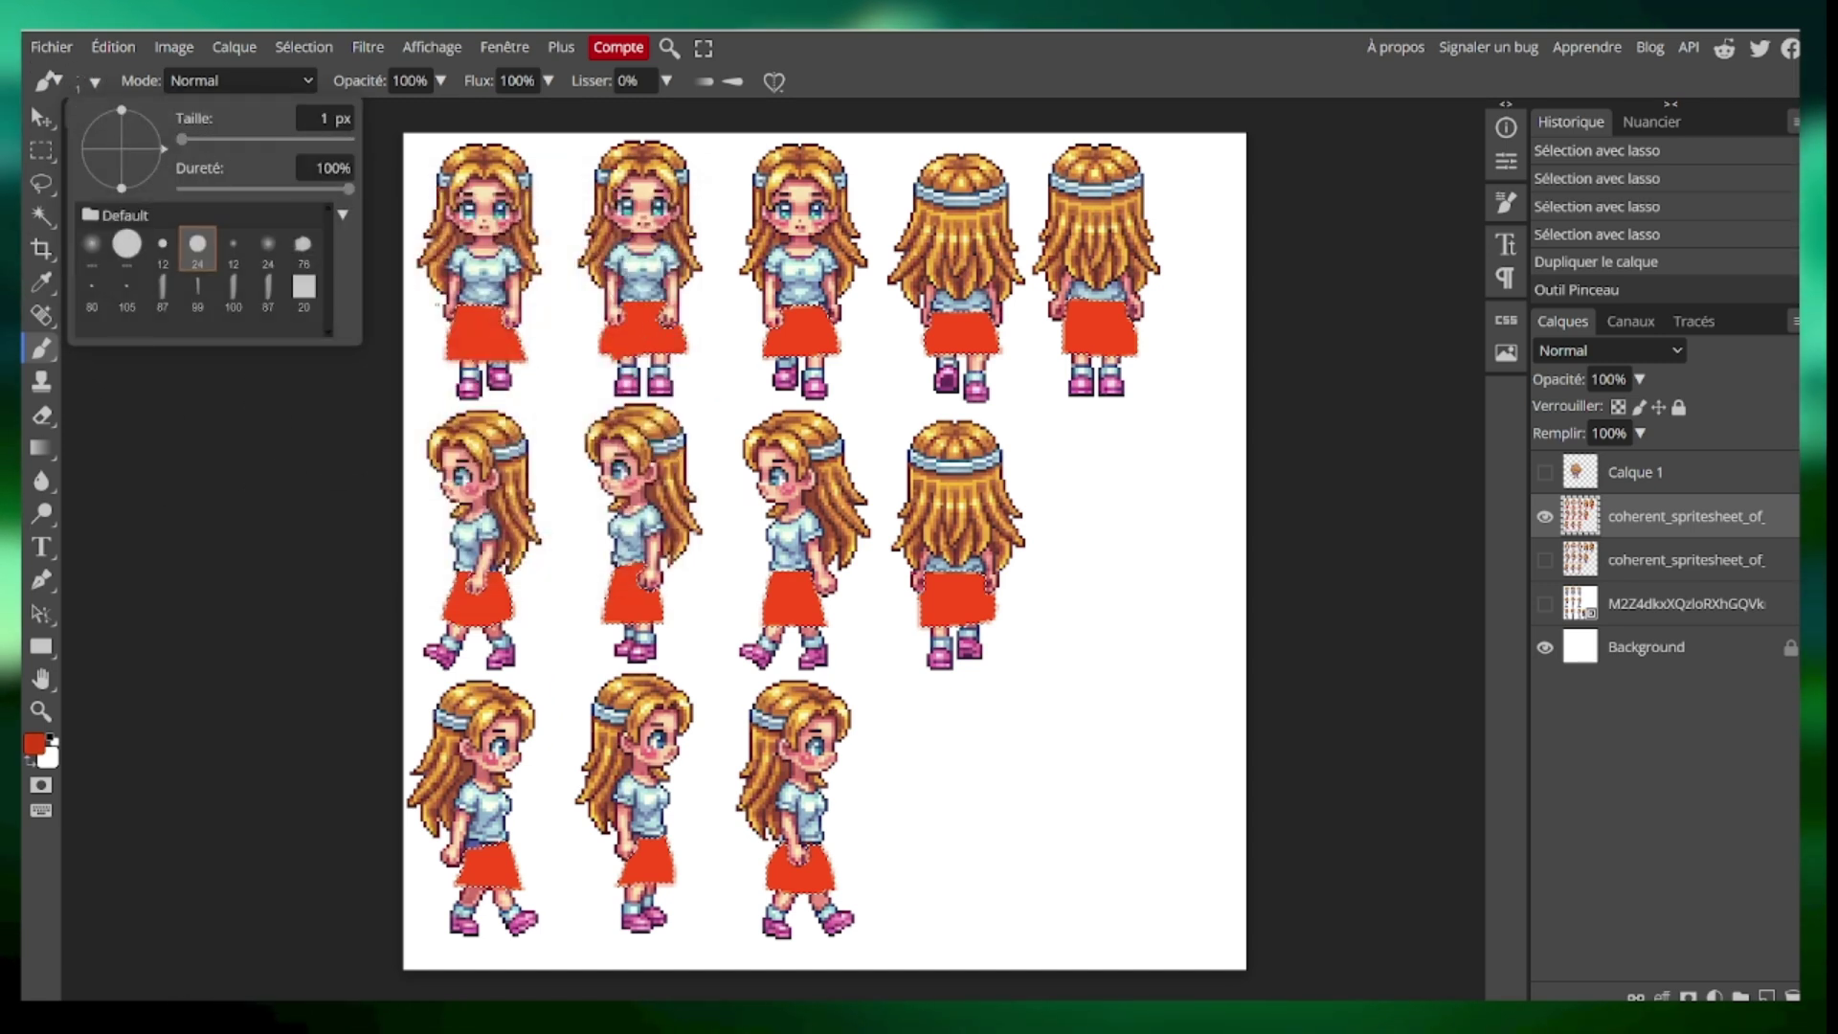
left_click_drag(466, 316, 460, 356)
left_click_drag(484, 316, 483, 359)
left_click_drag(503, 316, 512, 356)
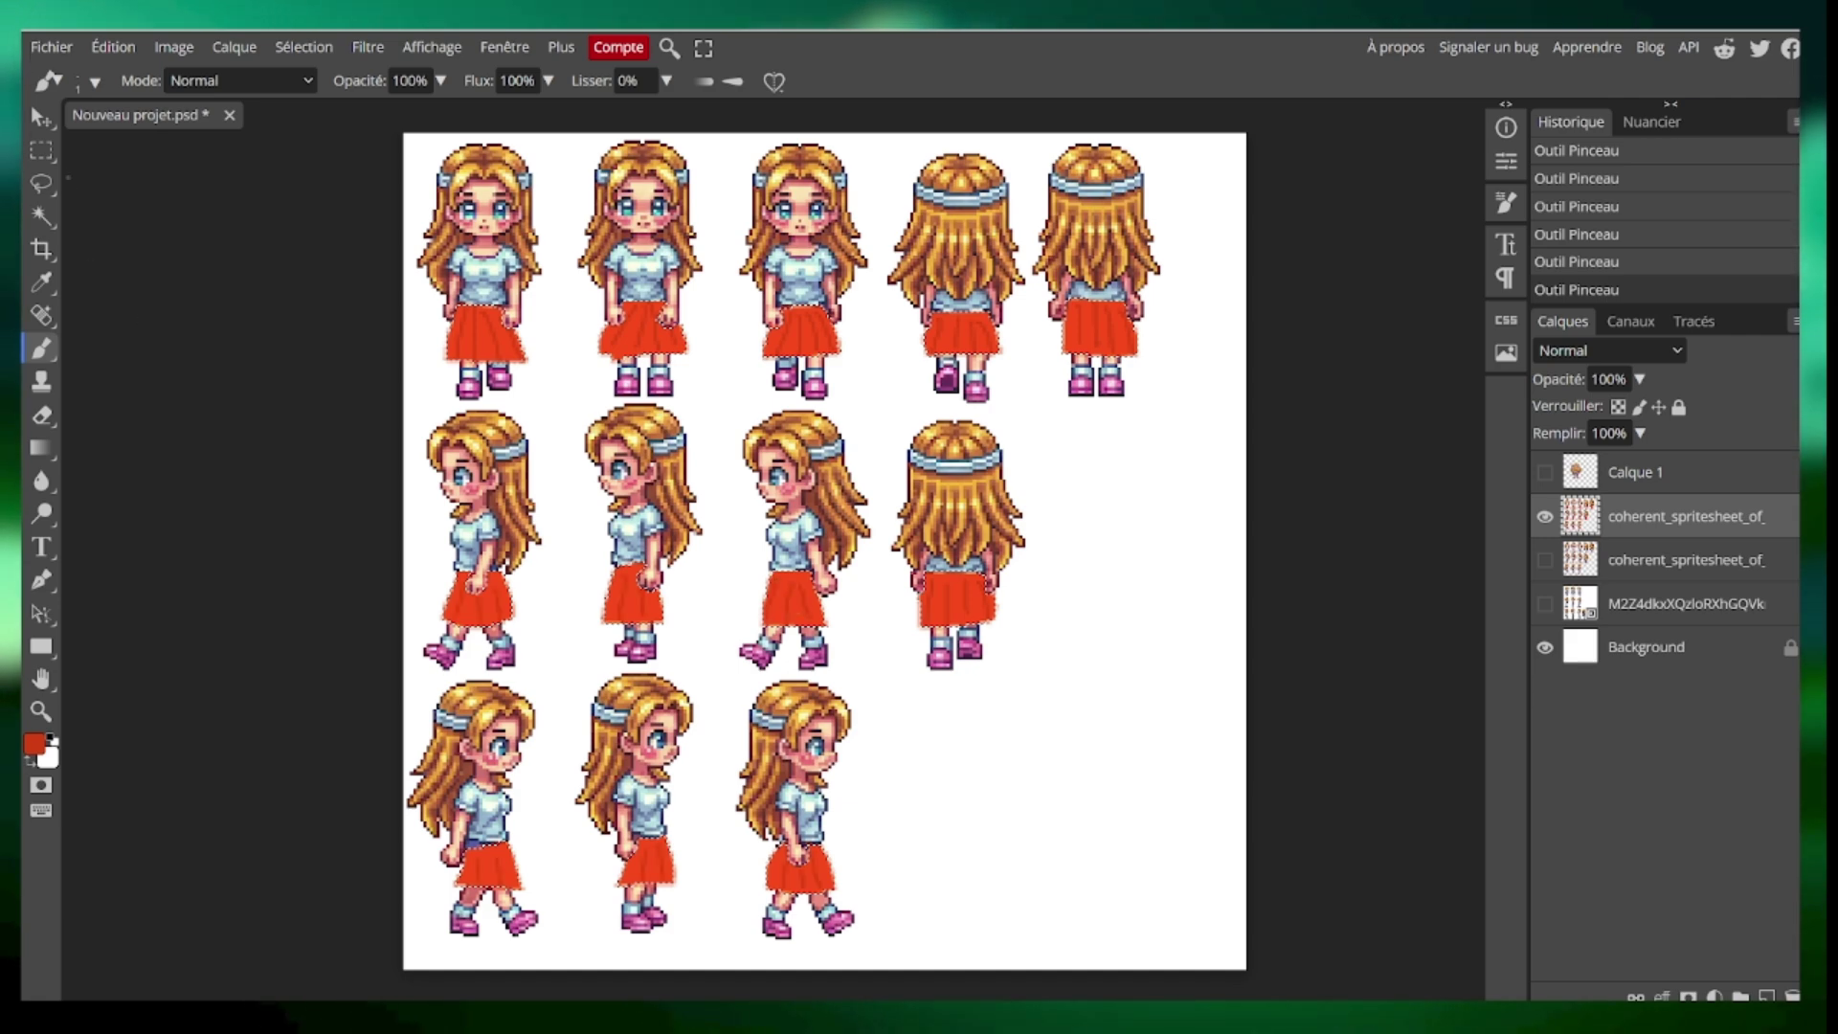
- Delete the pale pixel column left of the back-view sprite's skirt
scroll(938, 574, "up", 10)
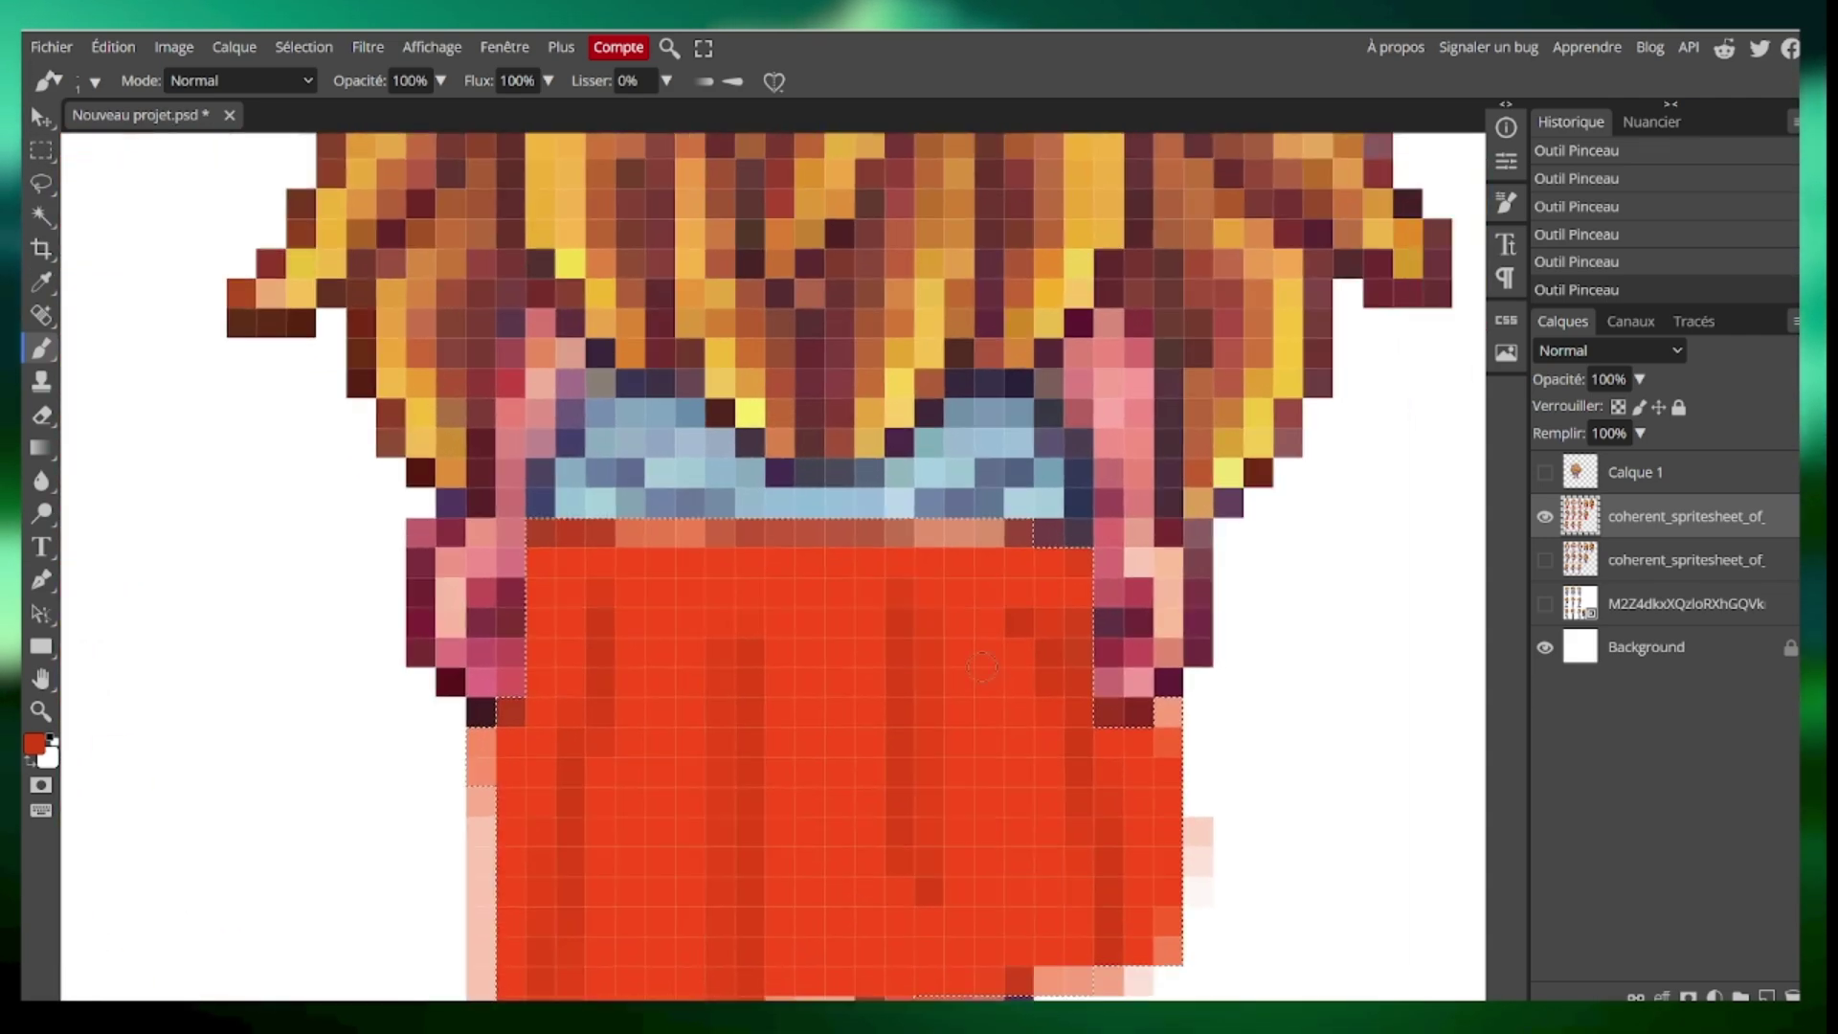
scroll(1043, 590, "down", 5)
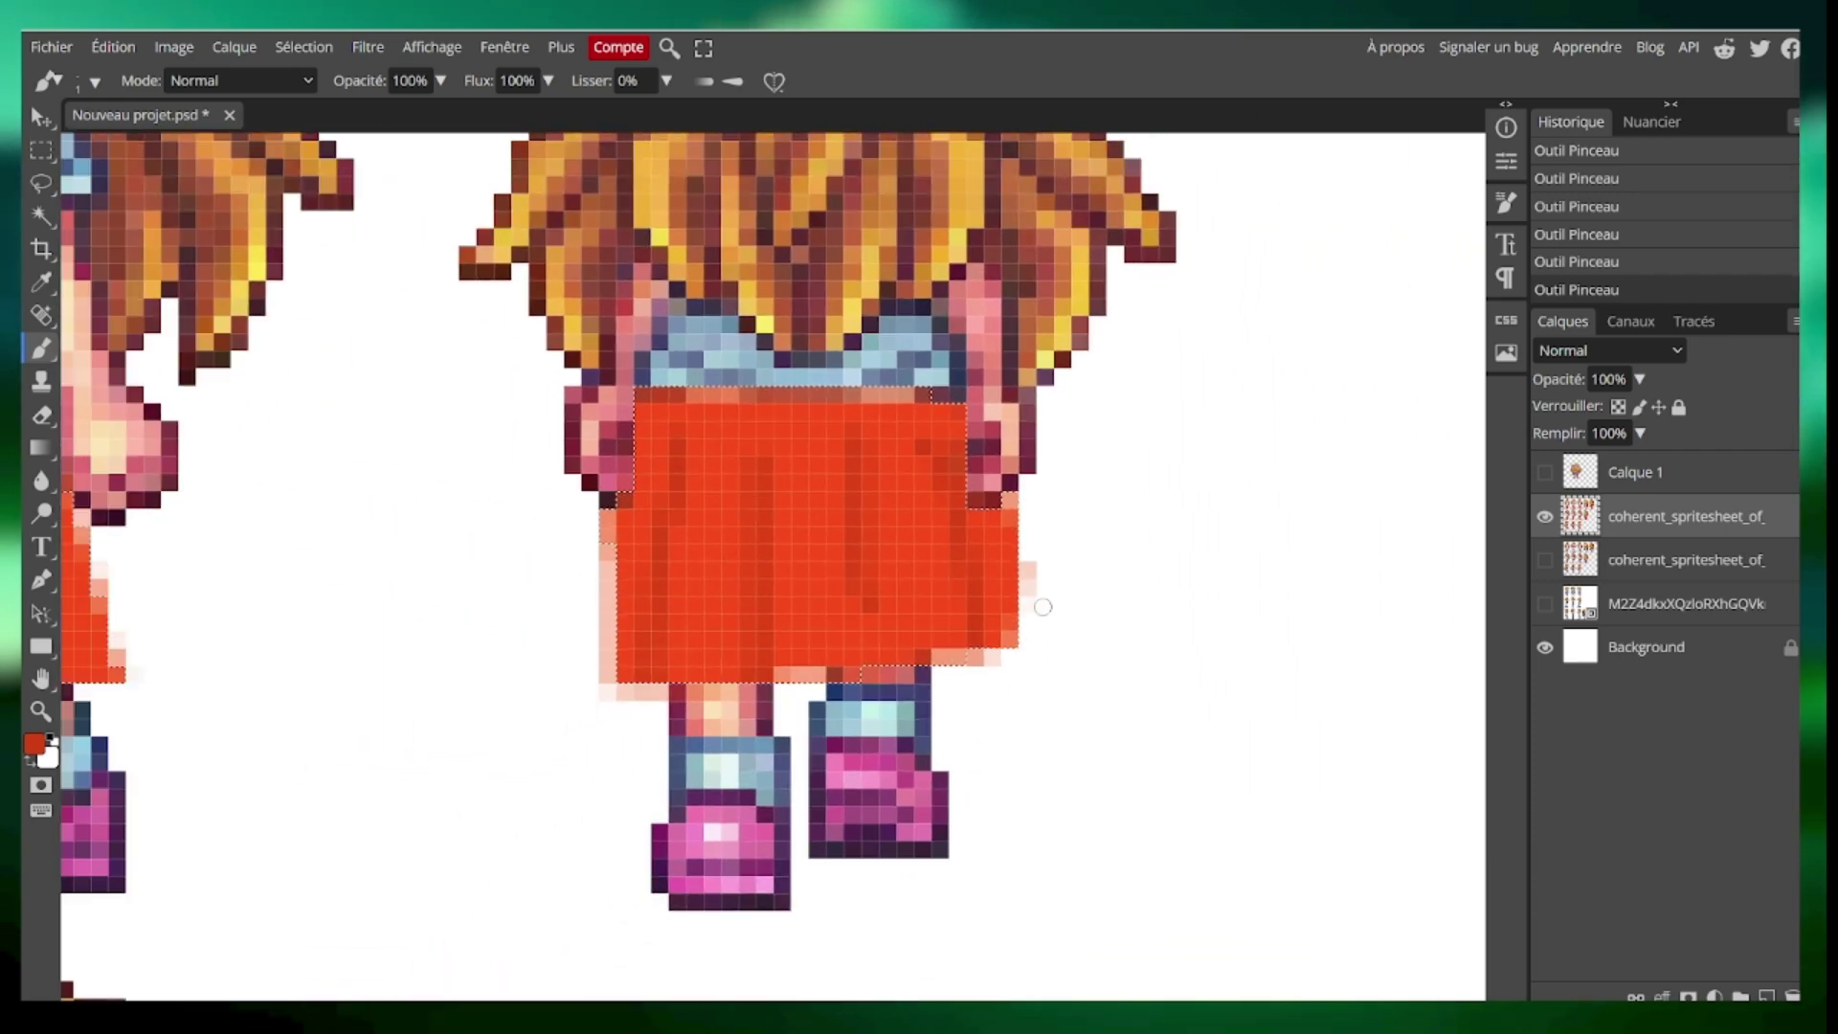
scroll(1044, 590, "down", 2)
scroll(656, 575, "up", 6)
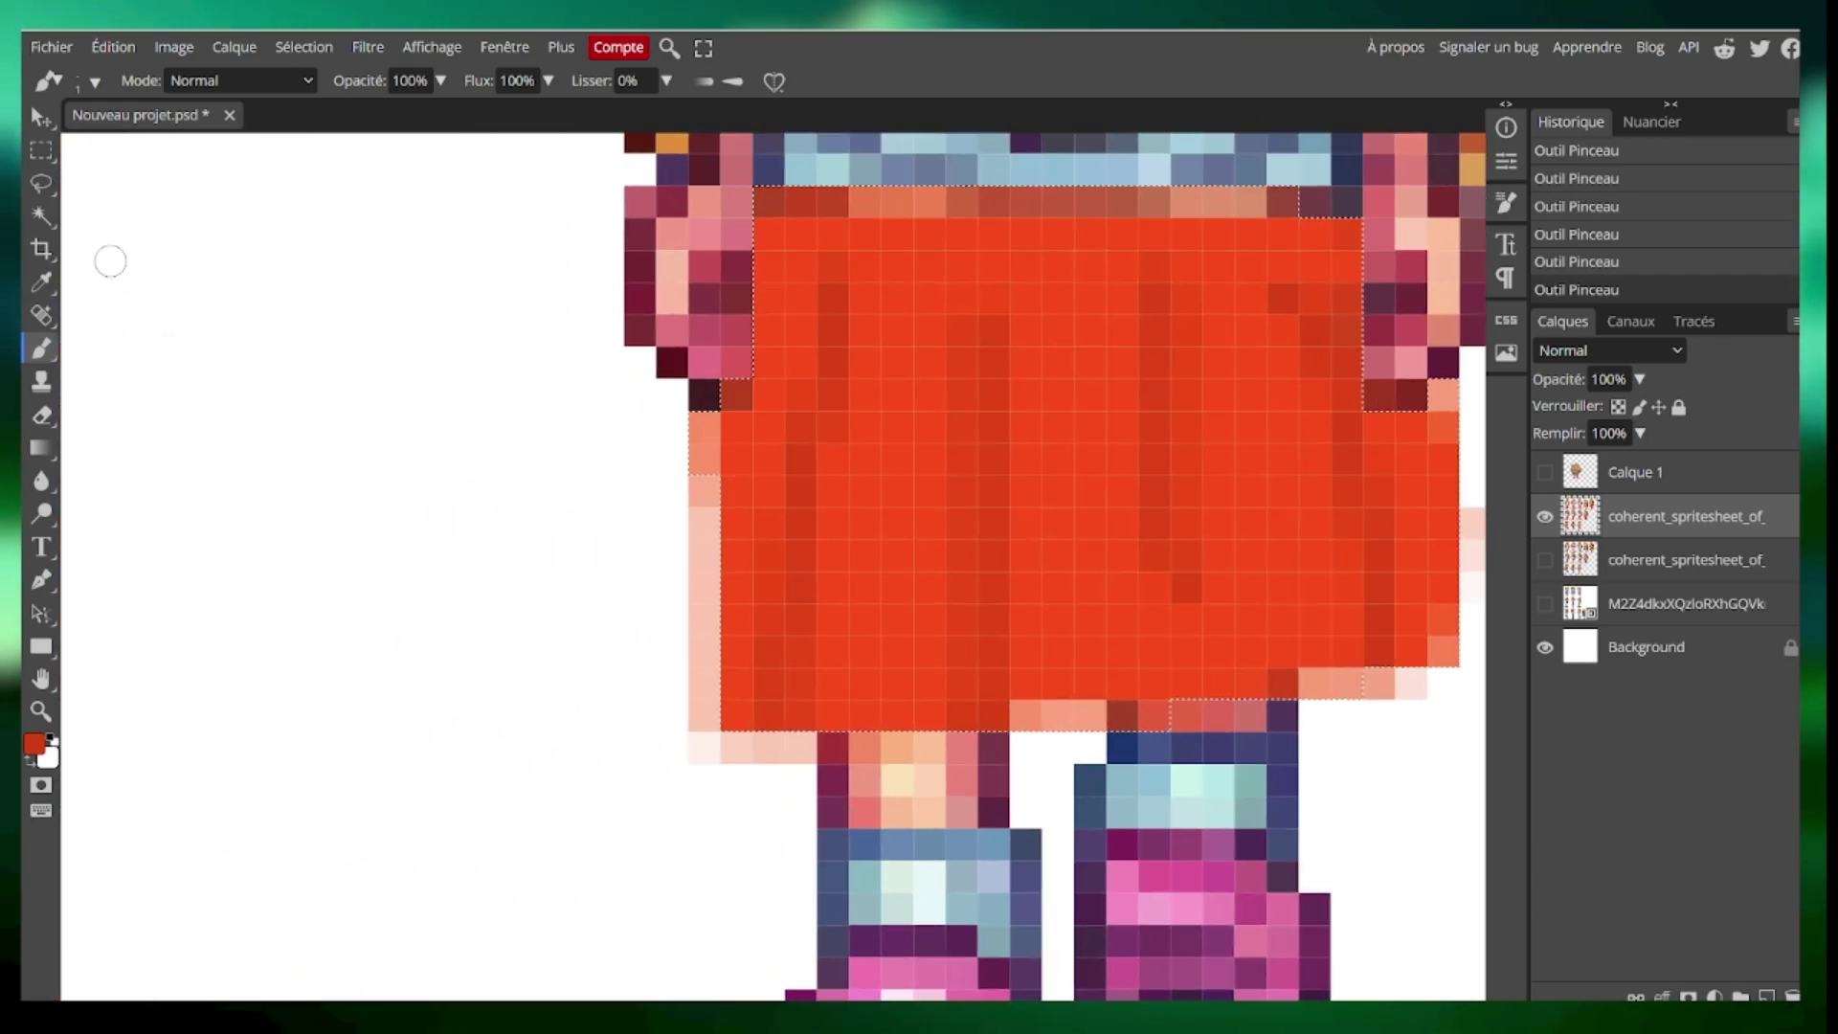
left_click(41, 155)
left_click_drag(657, 443, 714, 804)
left_click(714, 817)
mouse_move(657, 443)
left_mouse_down()
mouse_move(689, 462)
mouse_move(706, 788)
mouse_move(770, 761)
mouse_move(814, 795)
left_mouse_up()
key("Delete")
- Delete the pale pixels below the skirt and zoom back out
left_click(715, 772)
key("Delete")
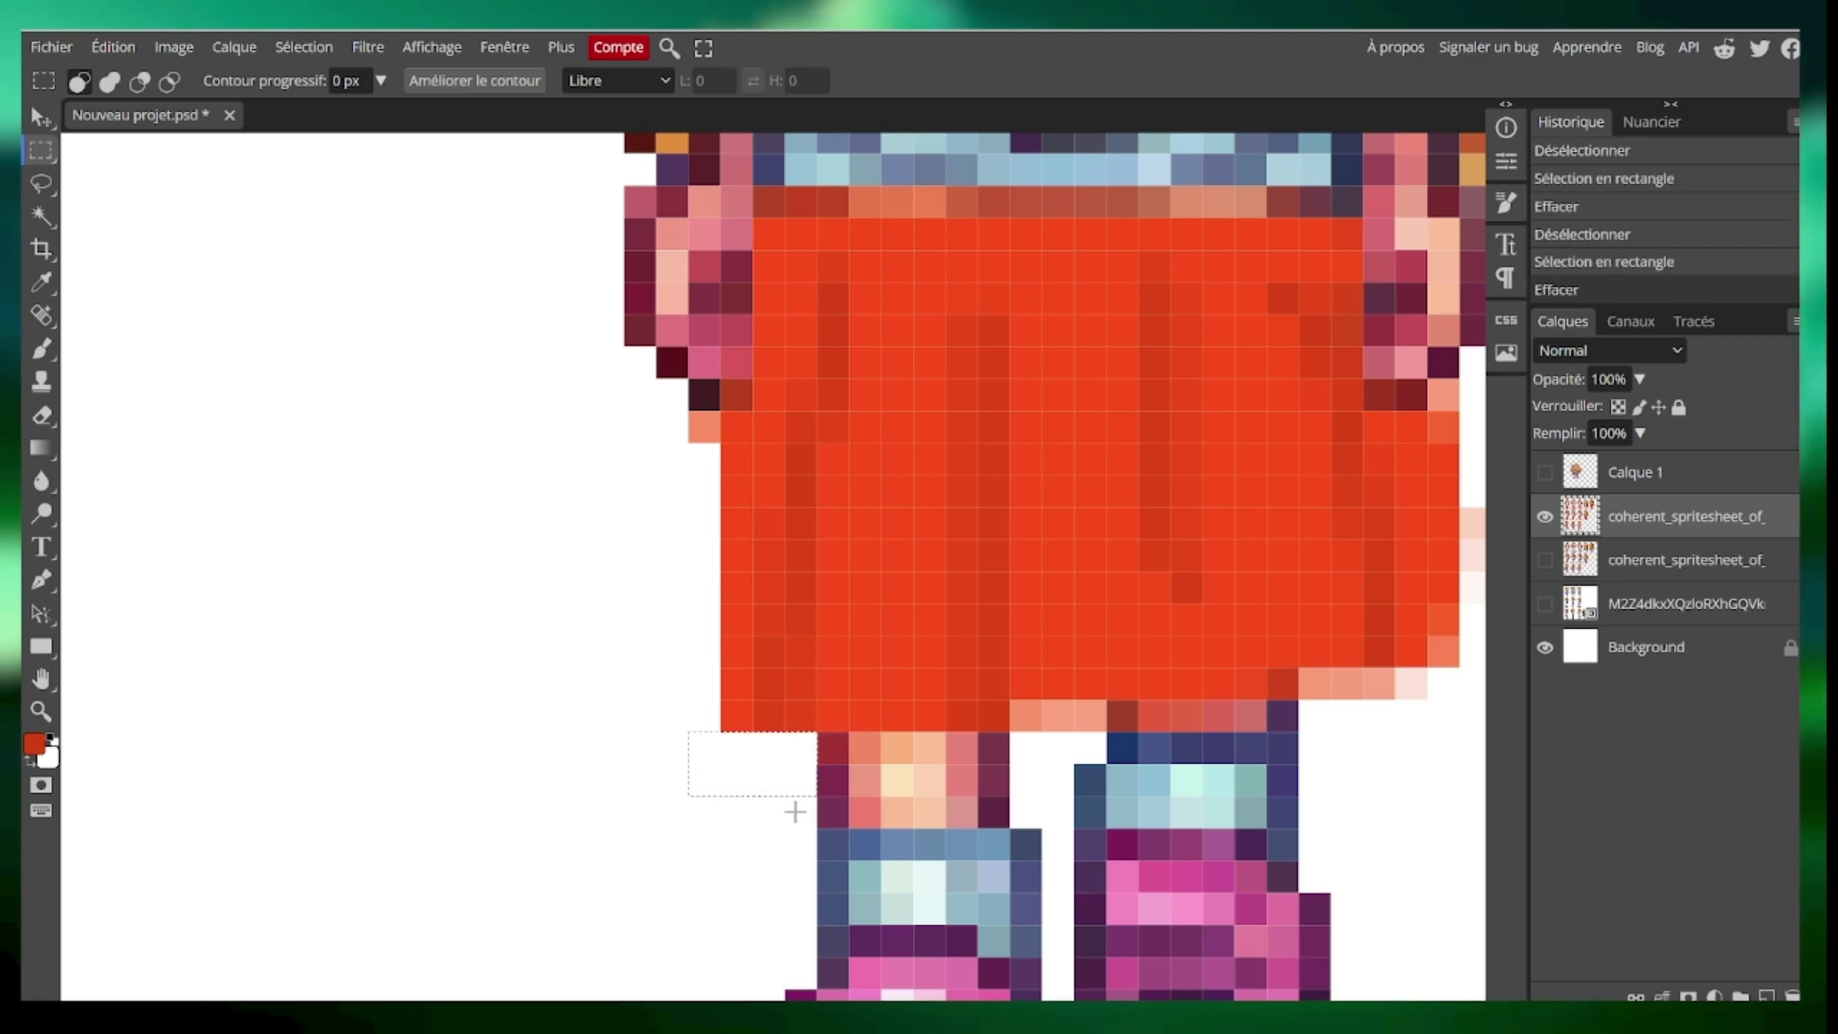
scroll(792, 806, "down", 5)
scroll(678, 708, "down", 1)
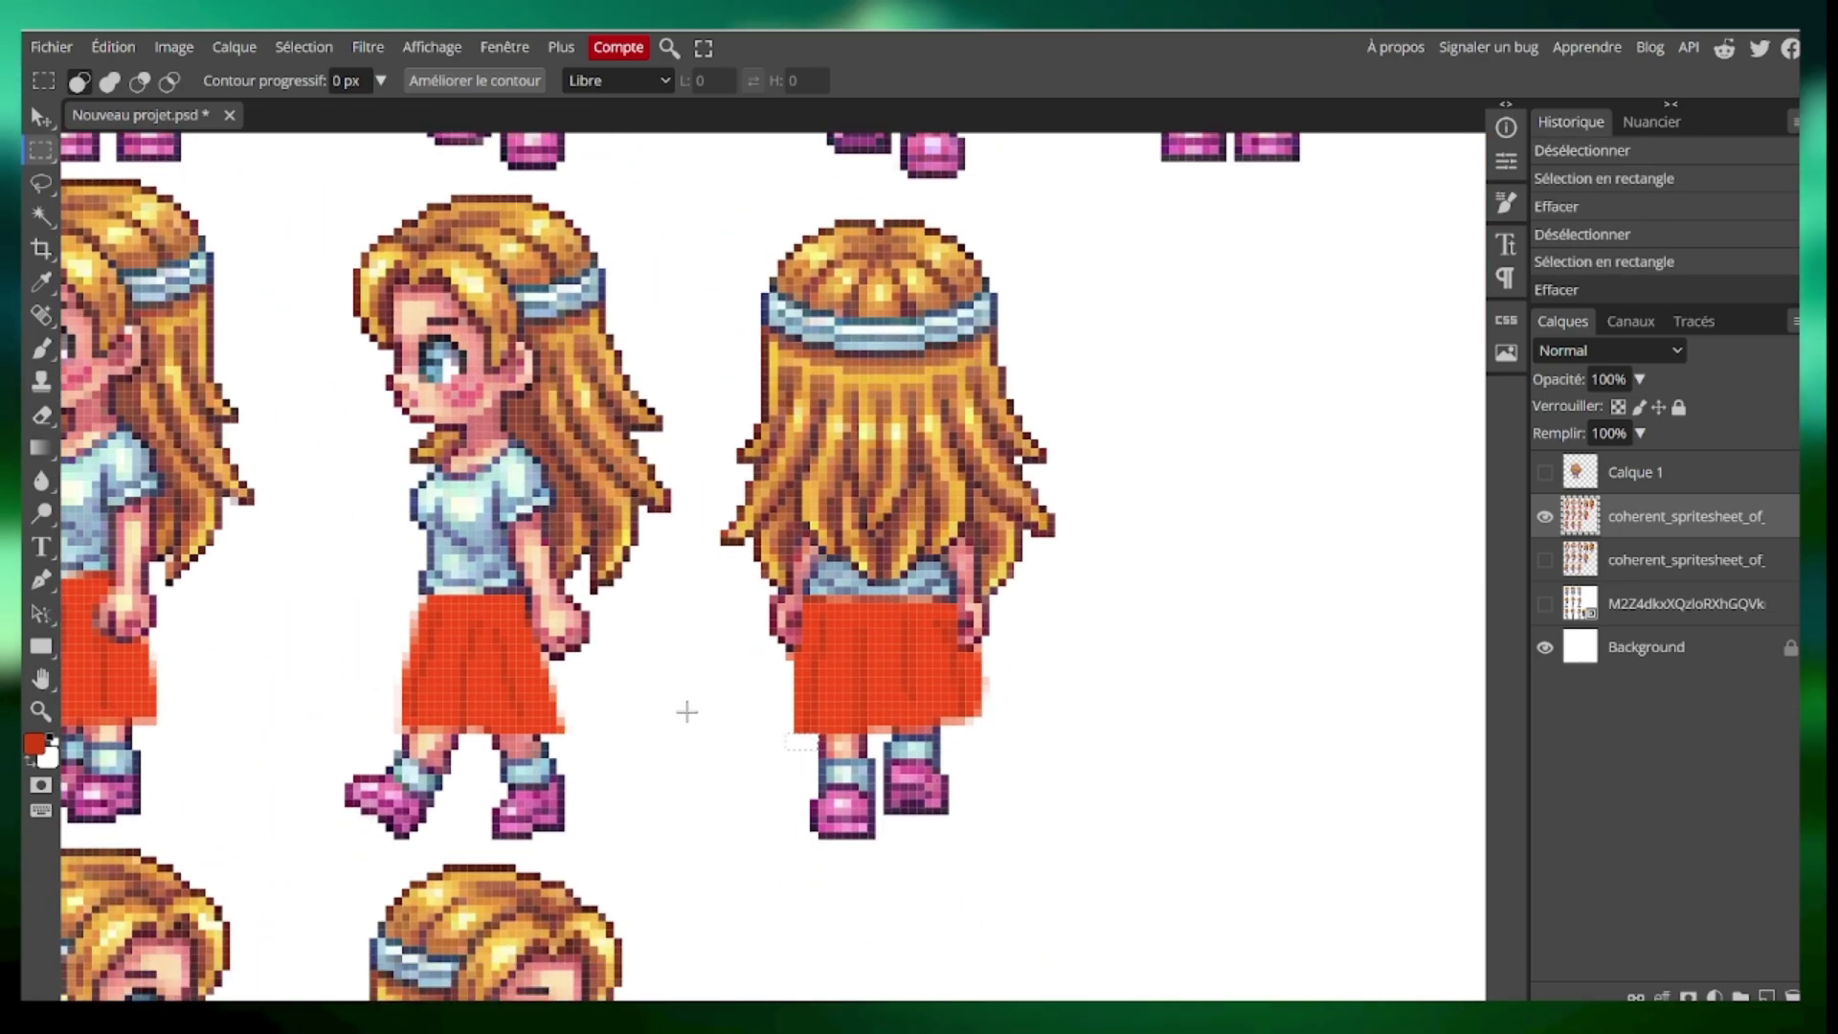
scroll(674, 706, "down", 4)
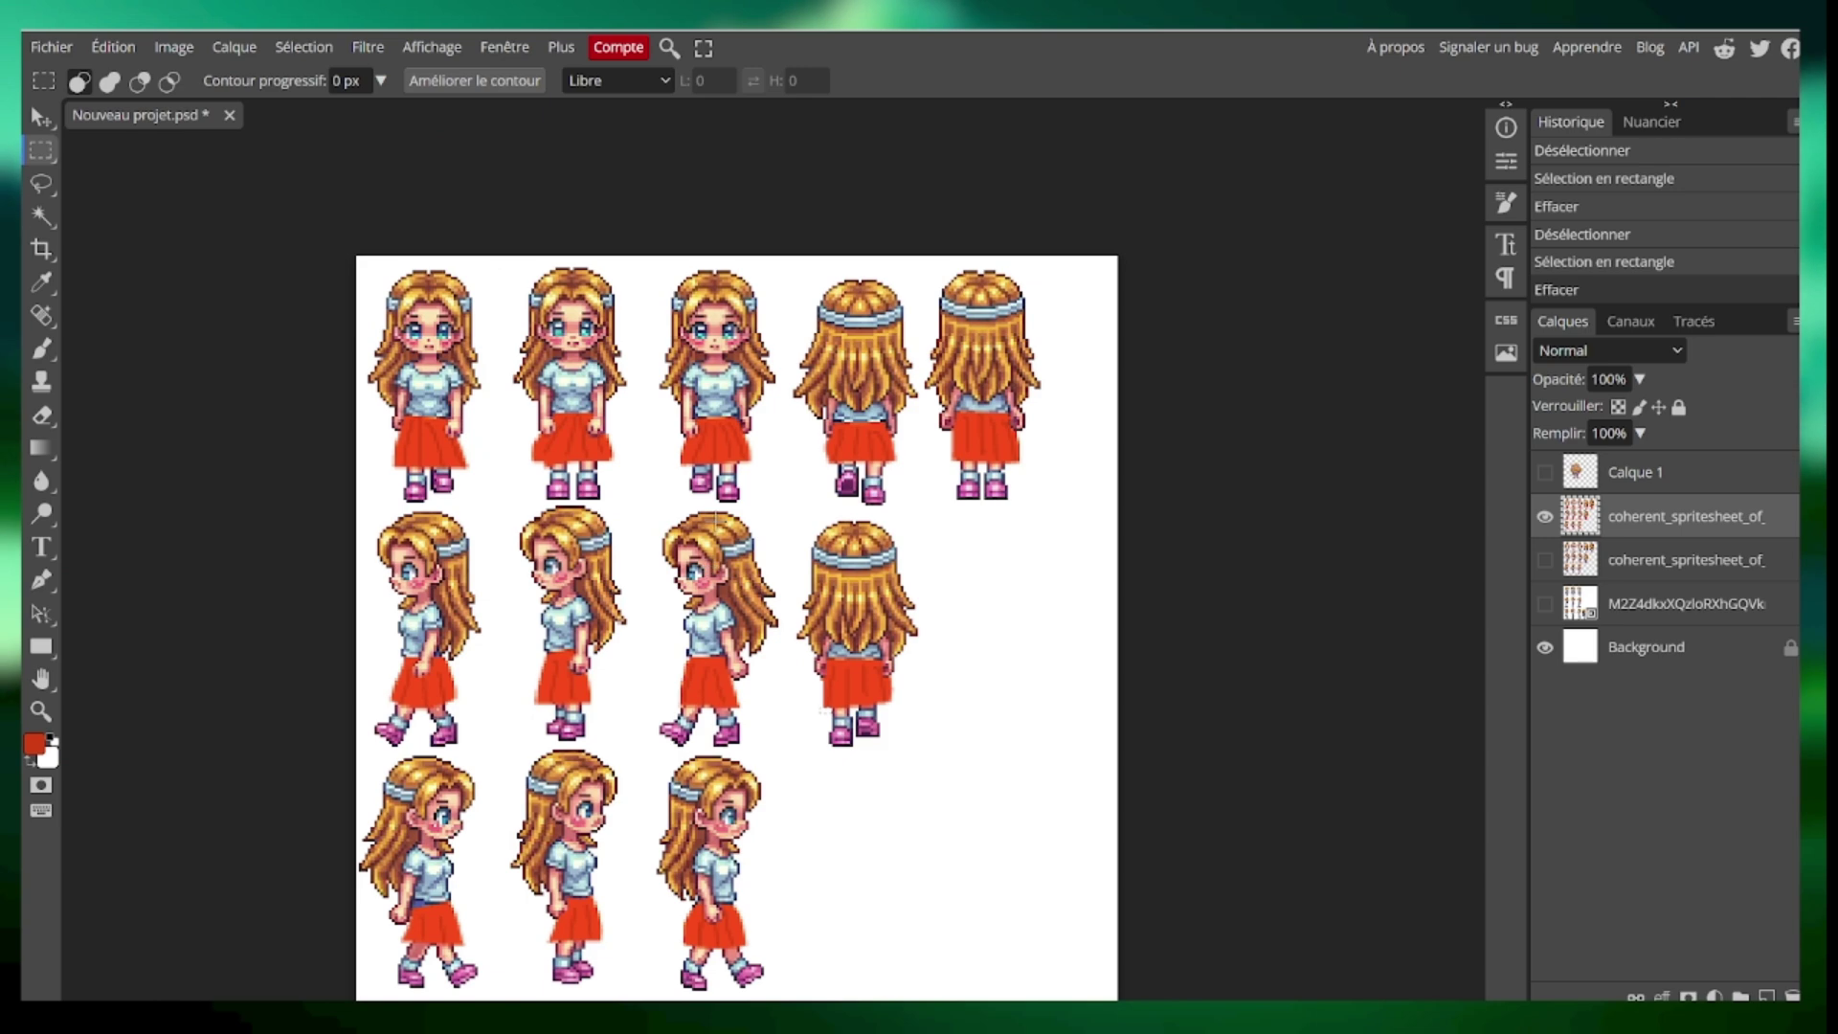
scroll(930, 490, "down", 1)
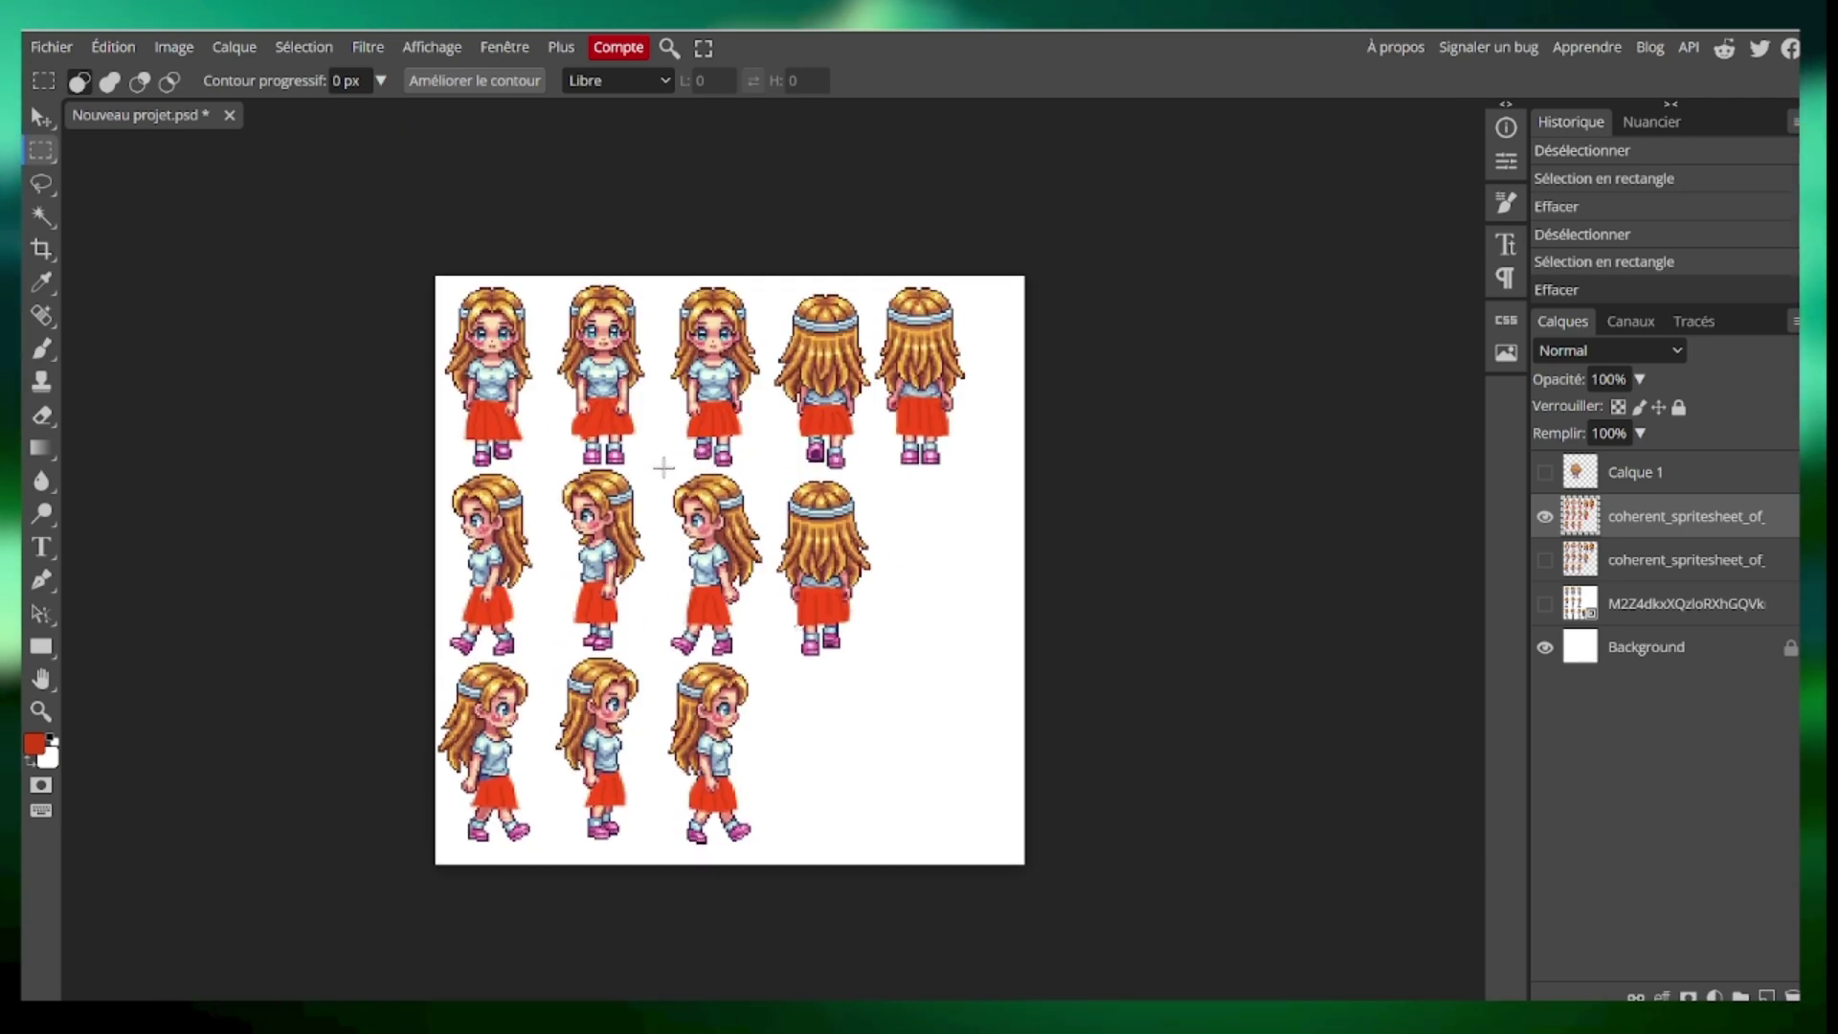
scroll(664, 467, "up", 5)
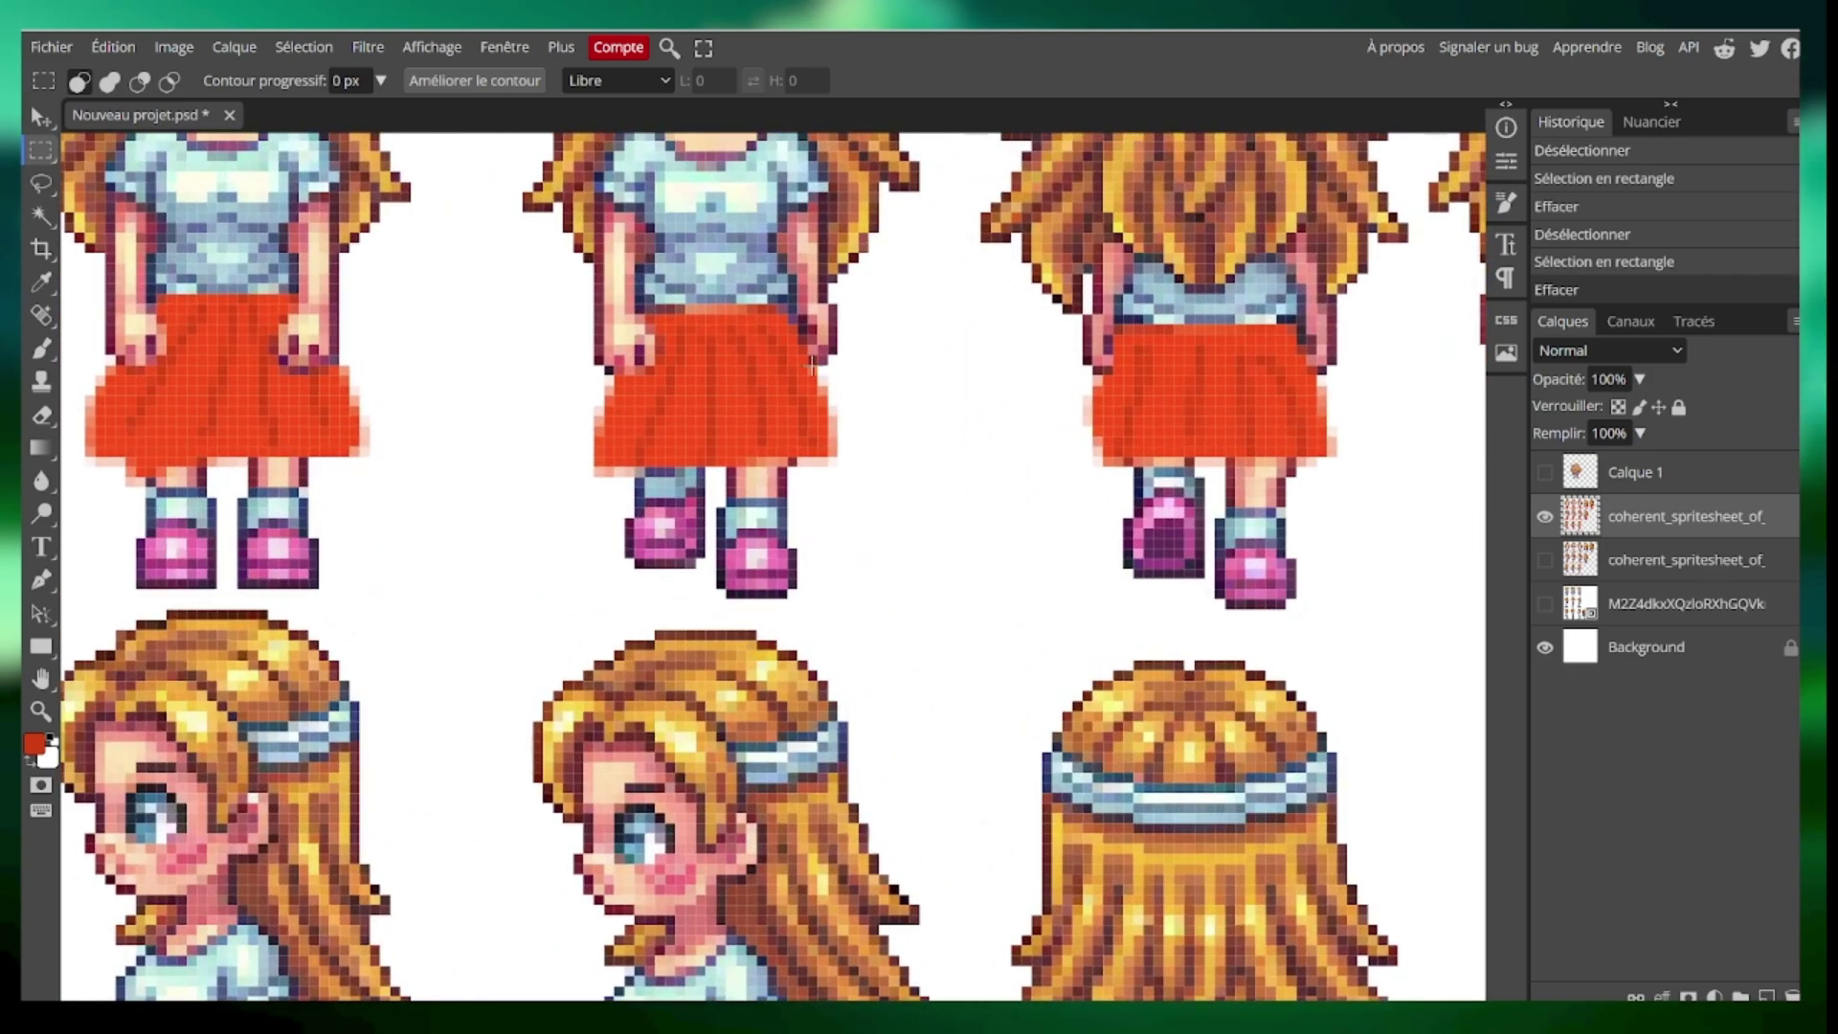
scroll(805, 358, "down", 4)
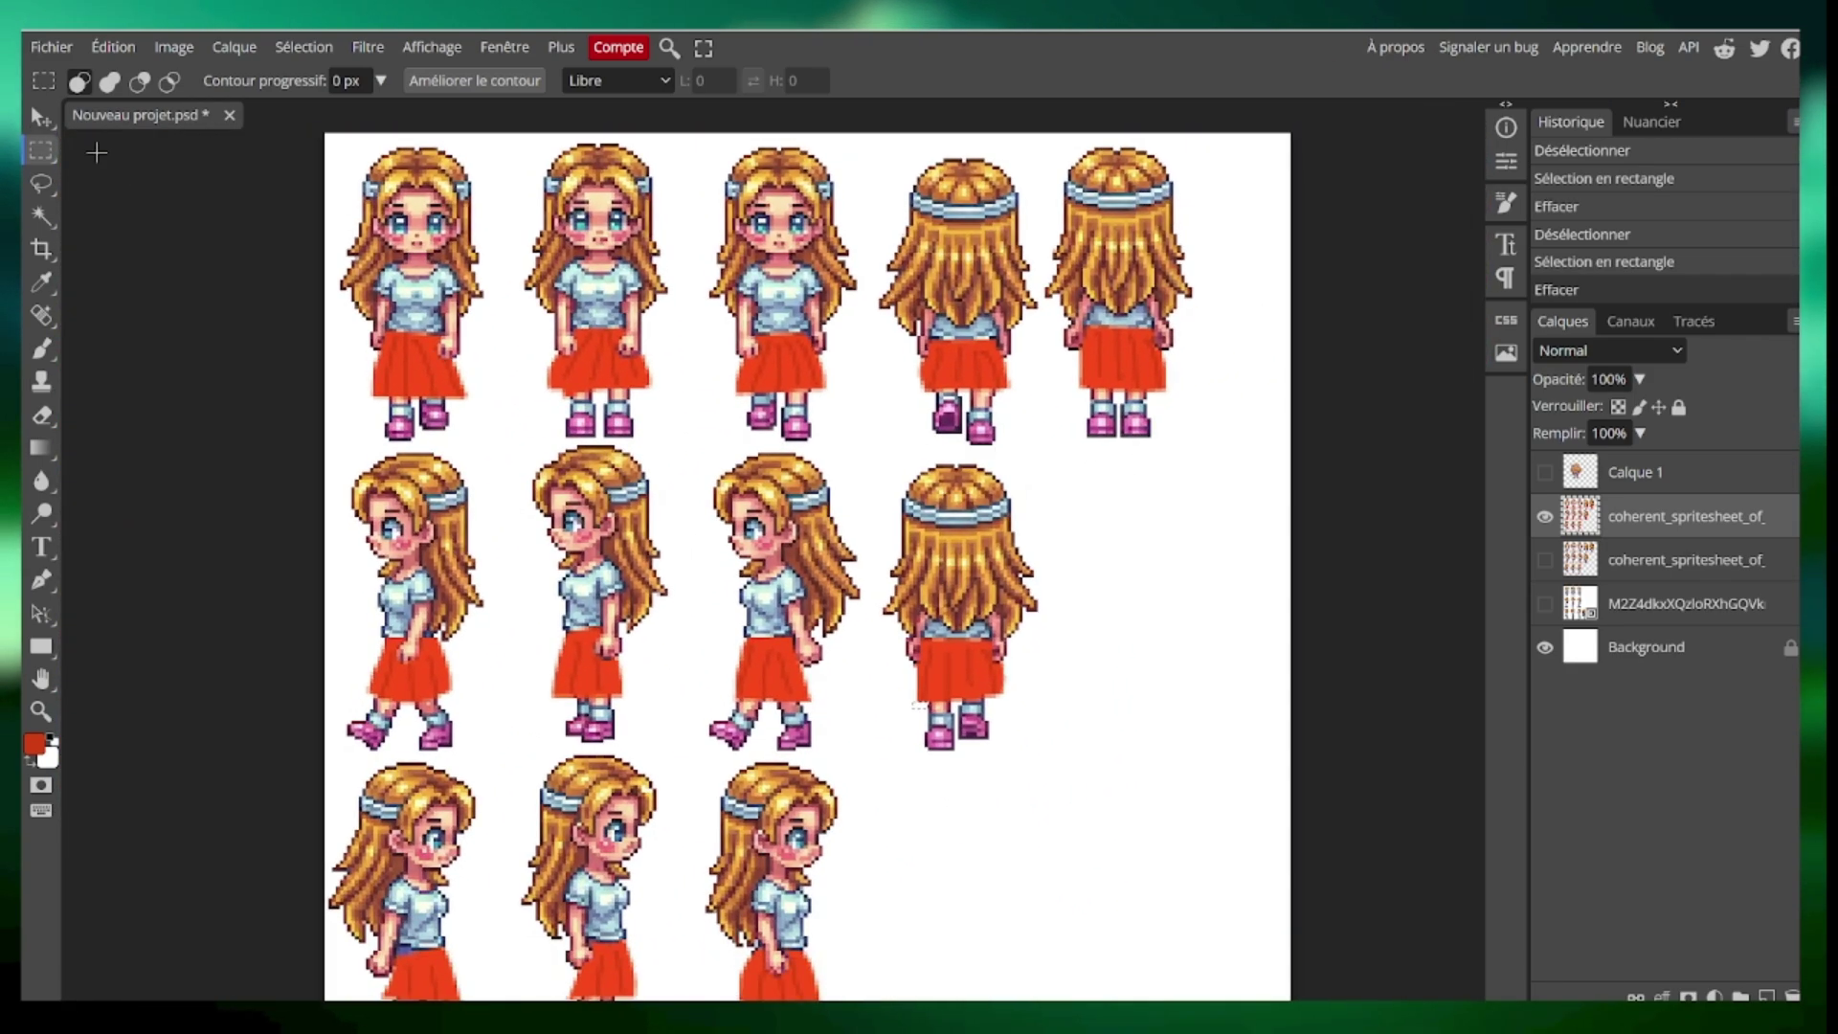
- Export the sprite sheet as a PNG
left_click(50, 47)
mouse_move(143, 354)
left_click(283, 353)
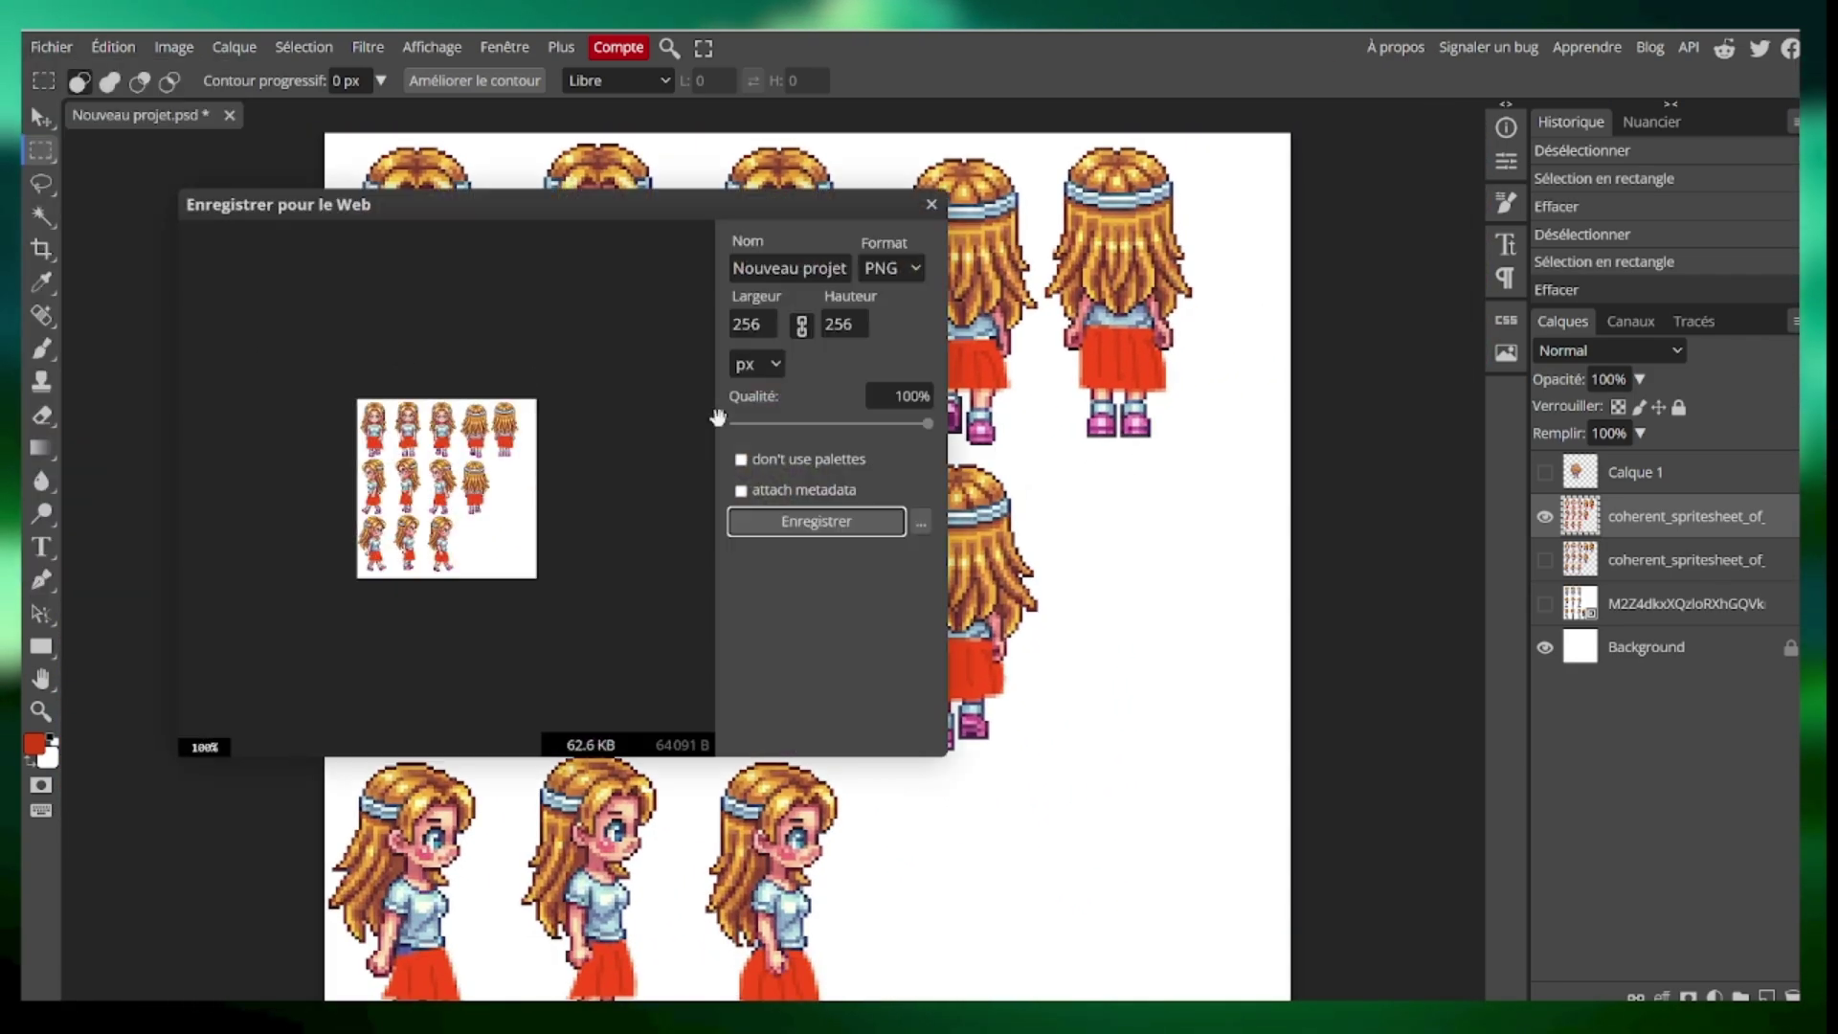
left_click(816, 521)
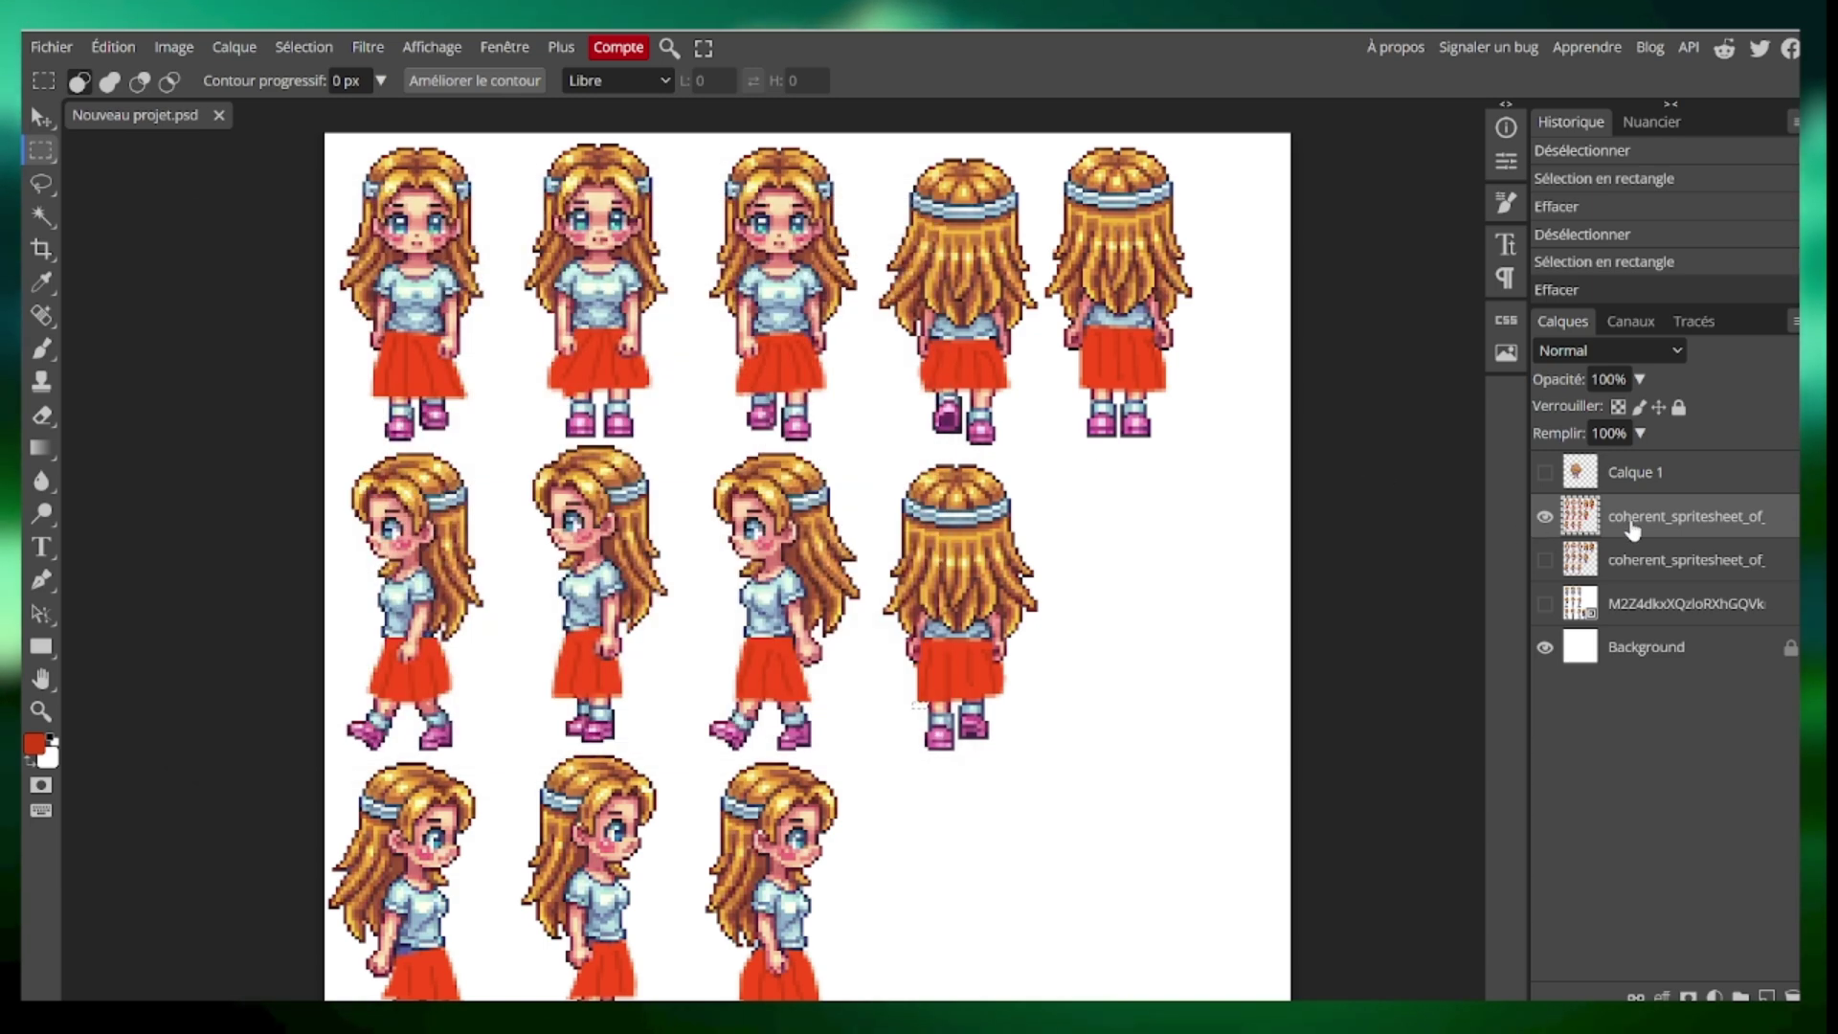
scroll(807, 565, "down", 2)
scroll(1075, 393, "down", 3)
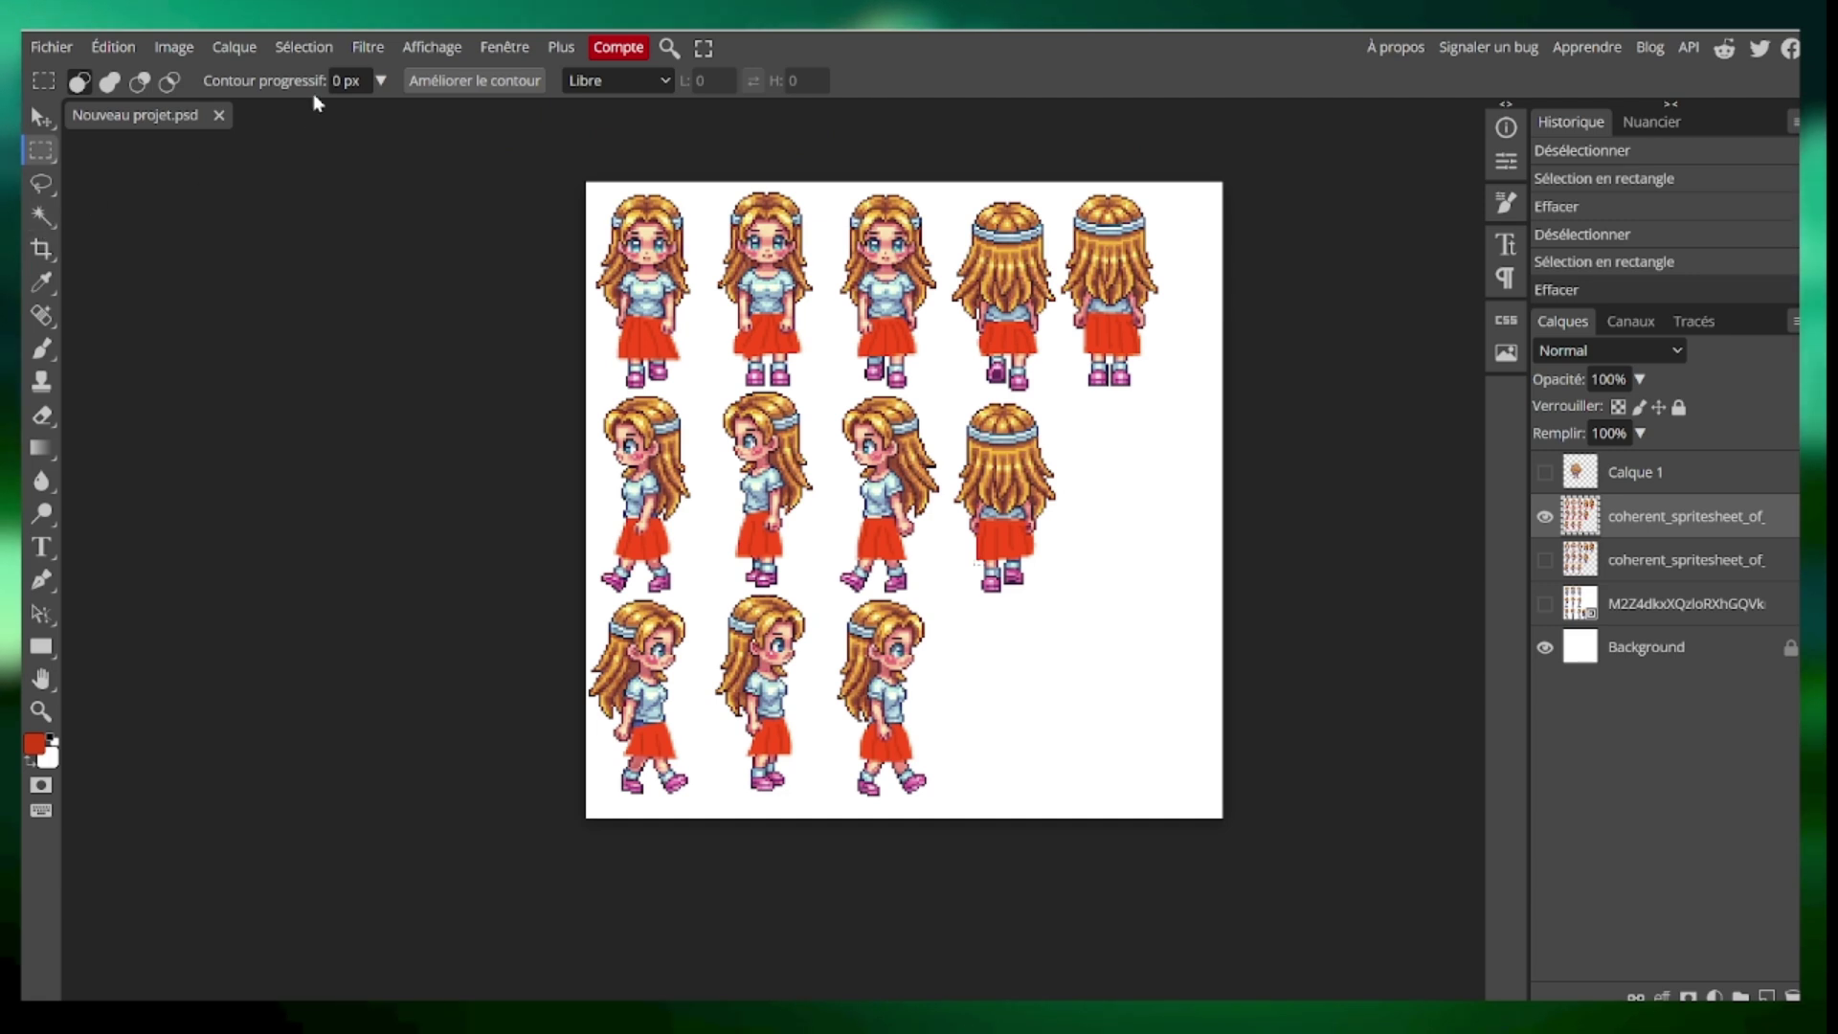
- Apply Gaussian Add Noise with a raised amount, then deselect
left_click(368, 47)
mouse_move(461, 433)
left_click(638, 418)
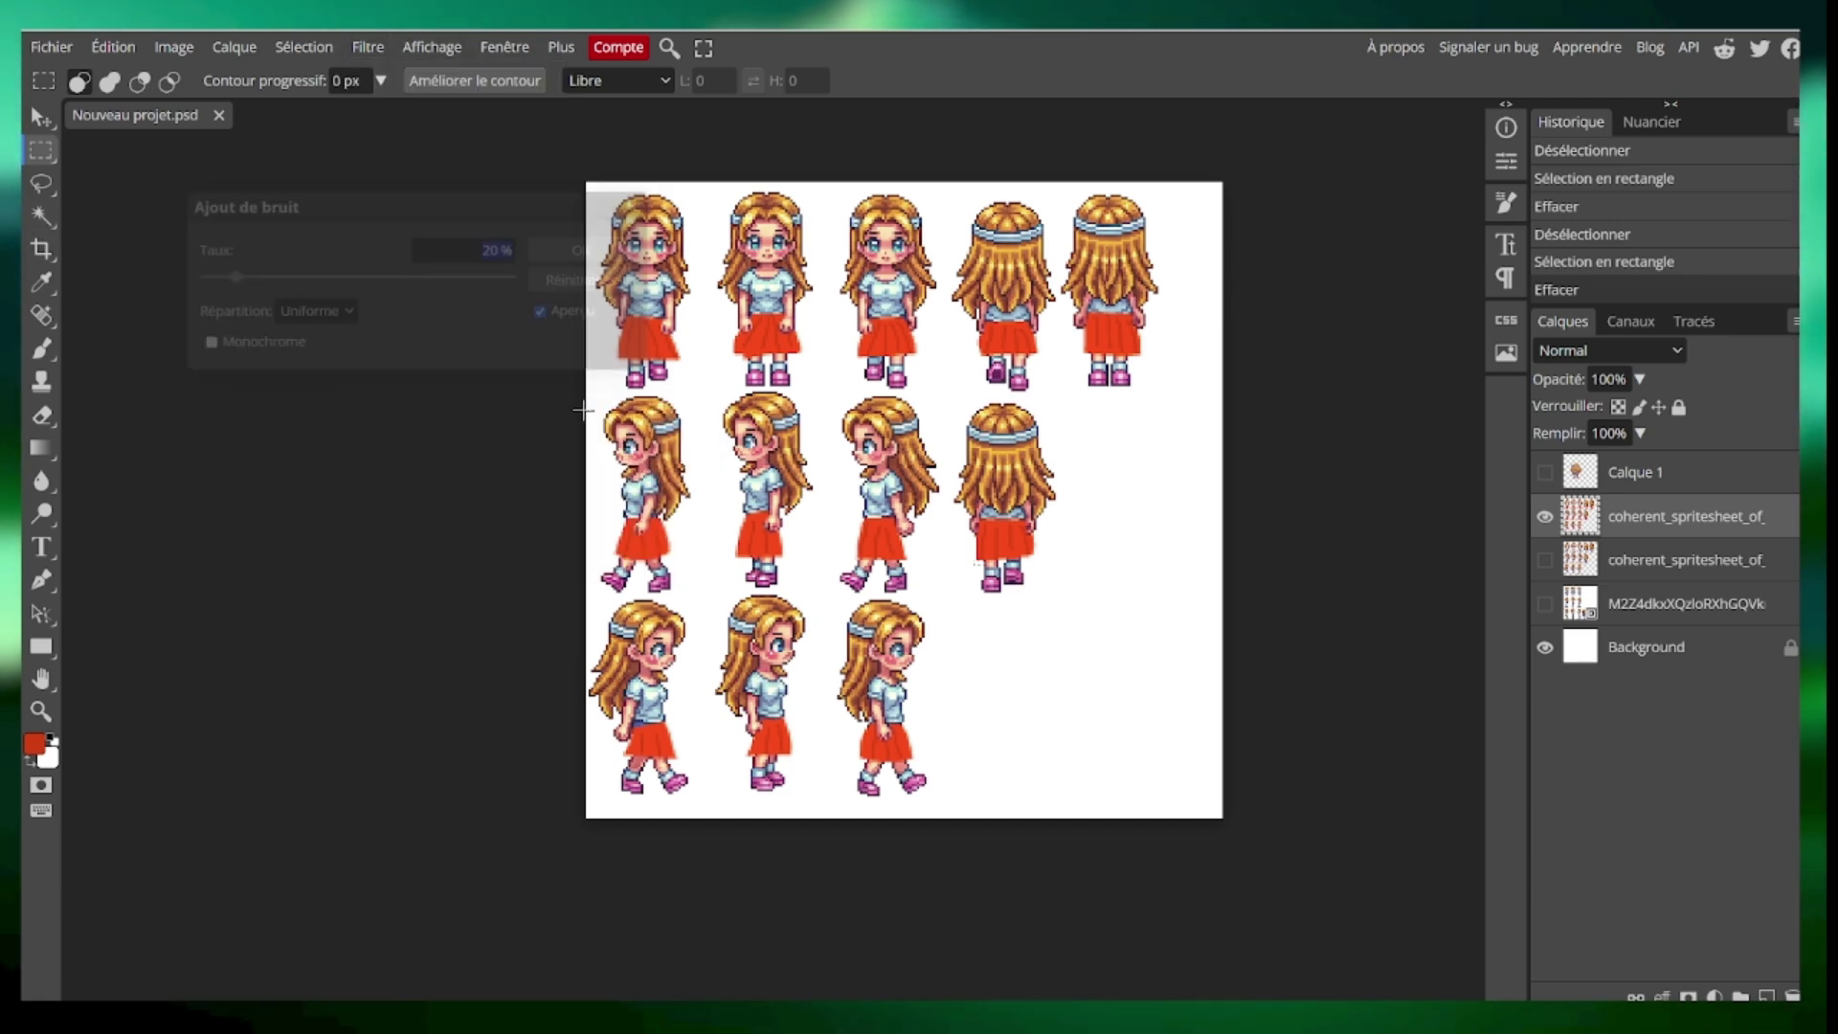
left_click(312, 312)
left_click(313, 345)
left_click_drag(226, 279, 304, 278)
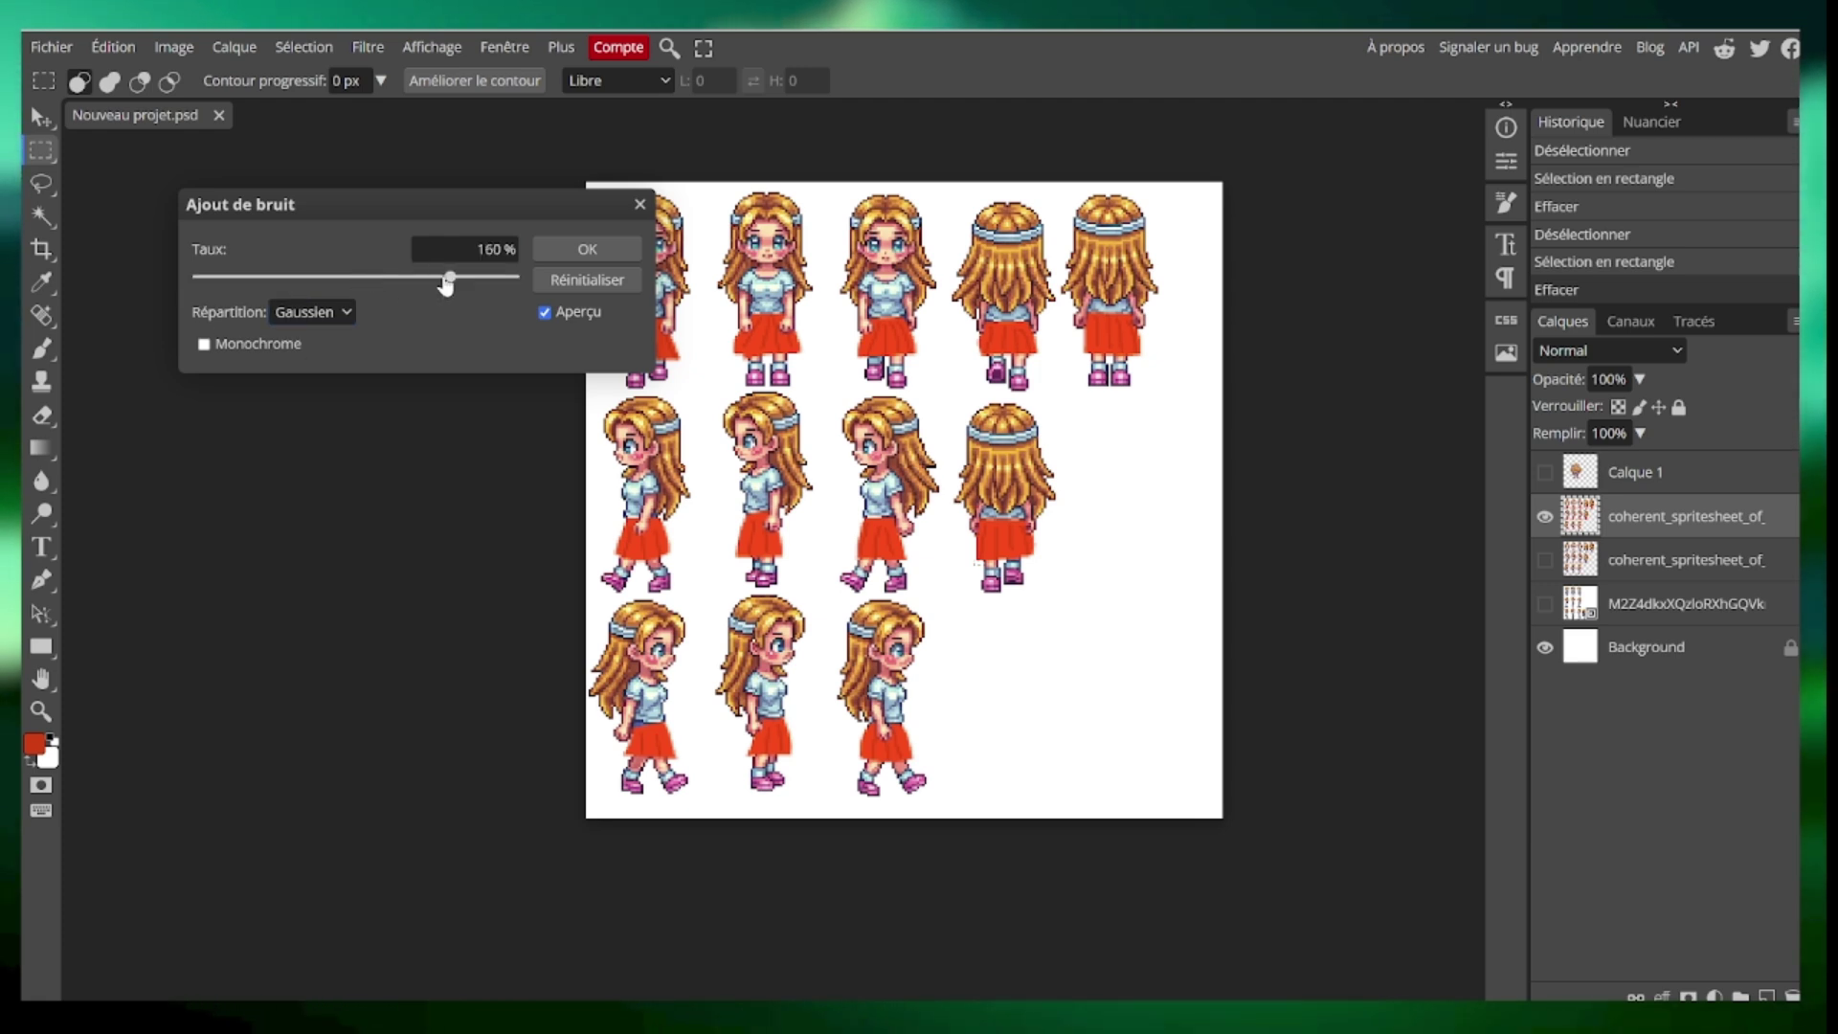
left_click(609, 248)
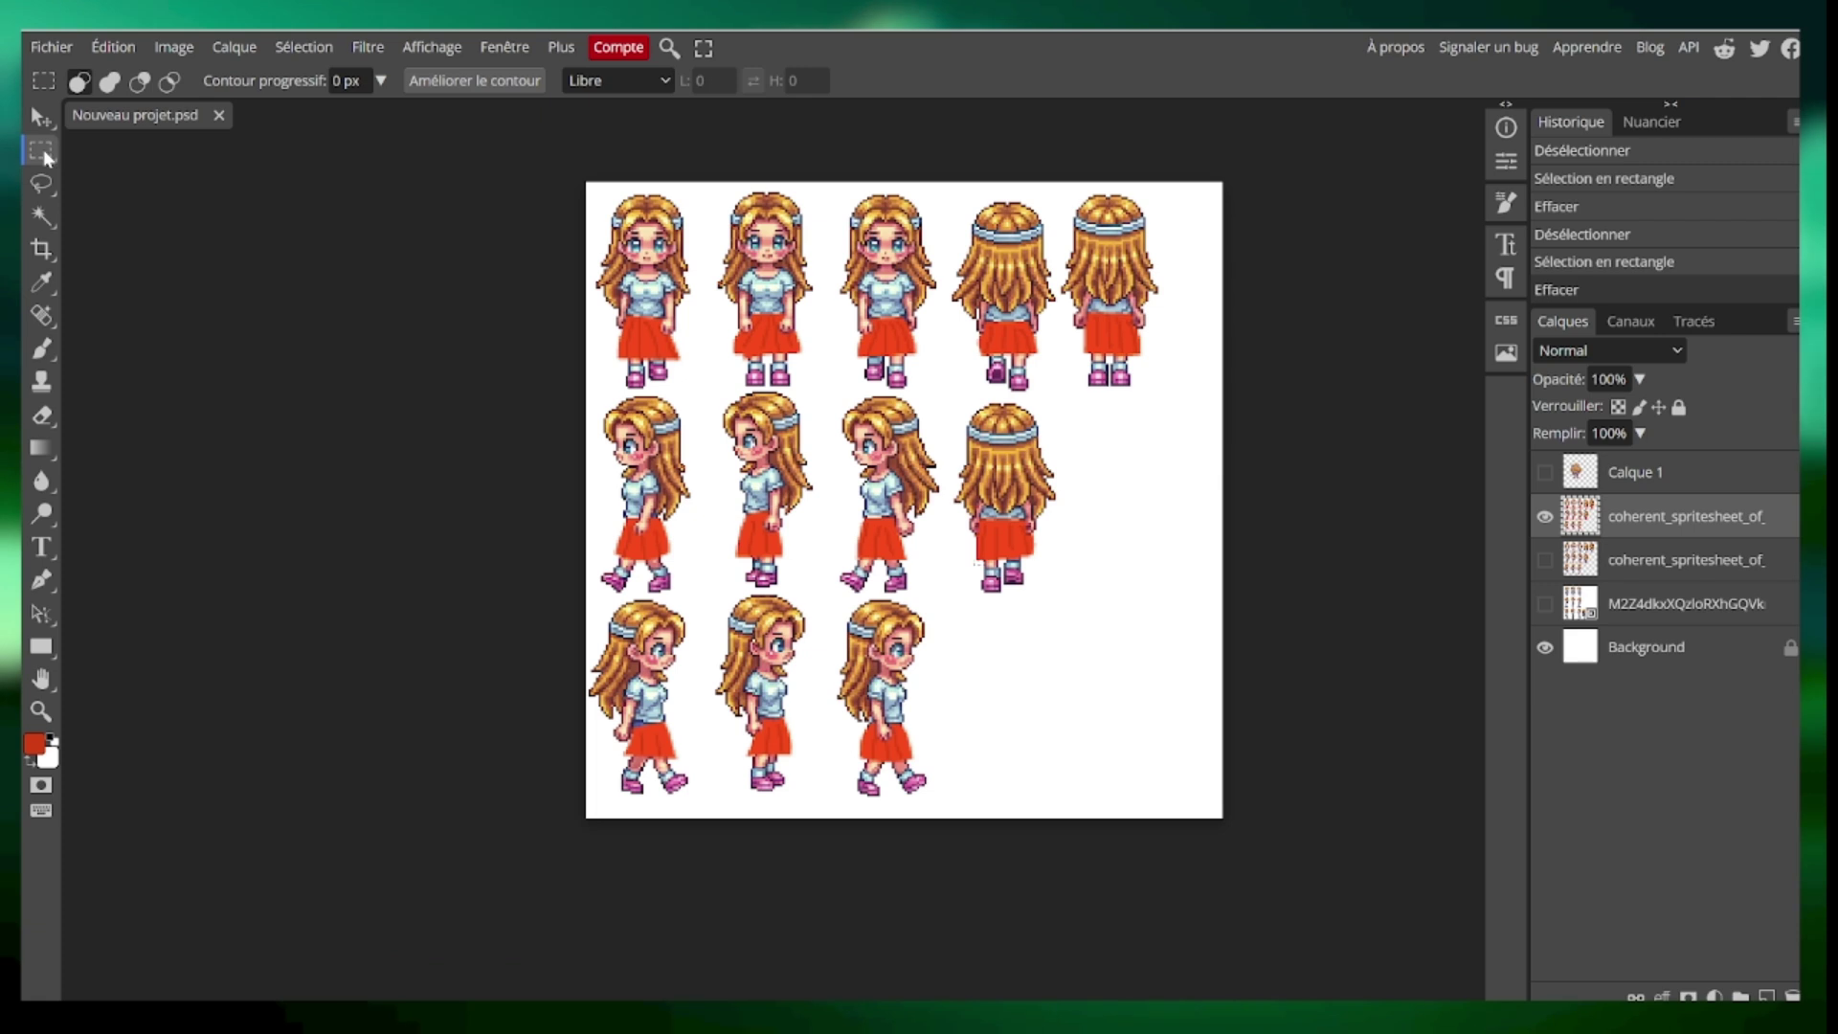
key("ctrl+d")
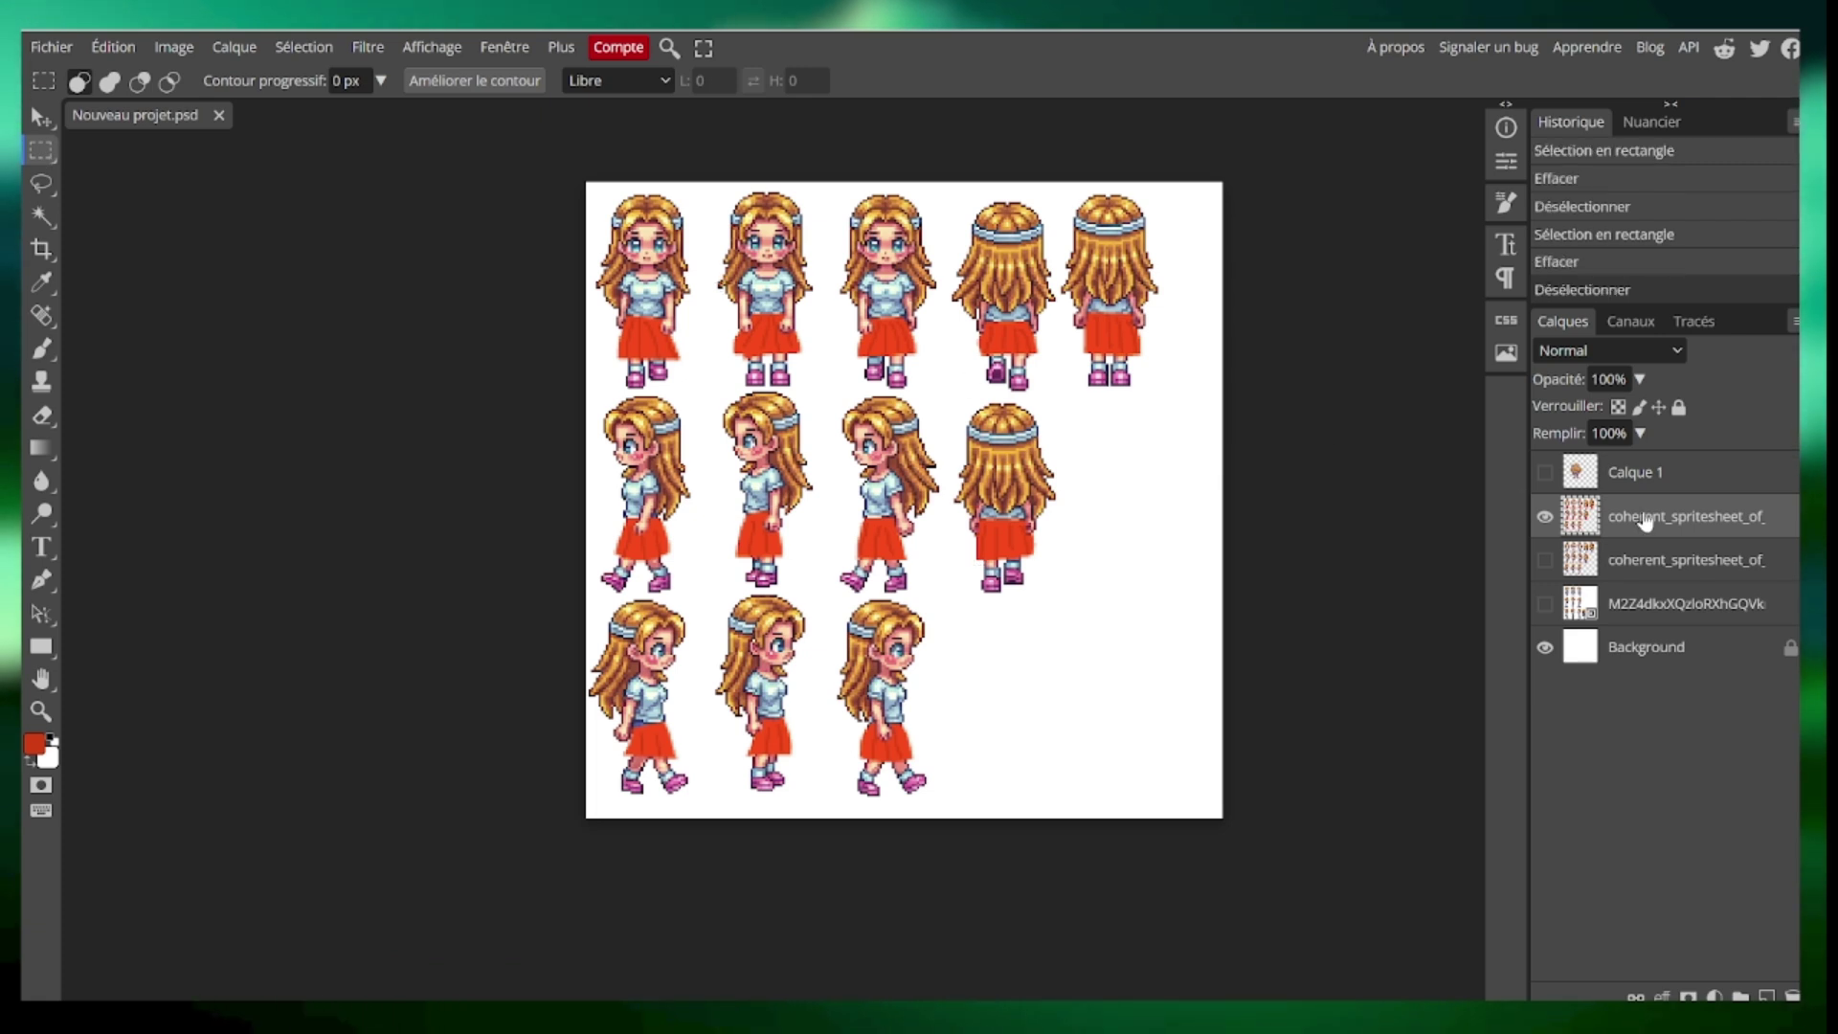
- Apply 20% Gaussian noise to the sheet a second time
left_click(368, 47)
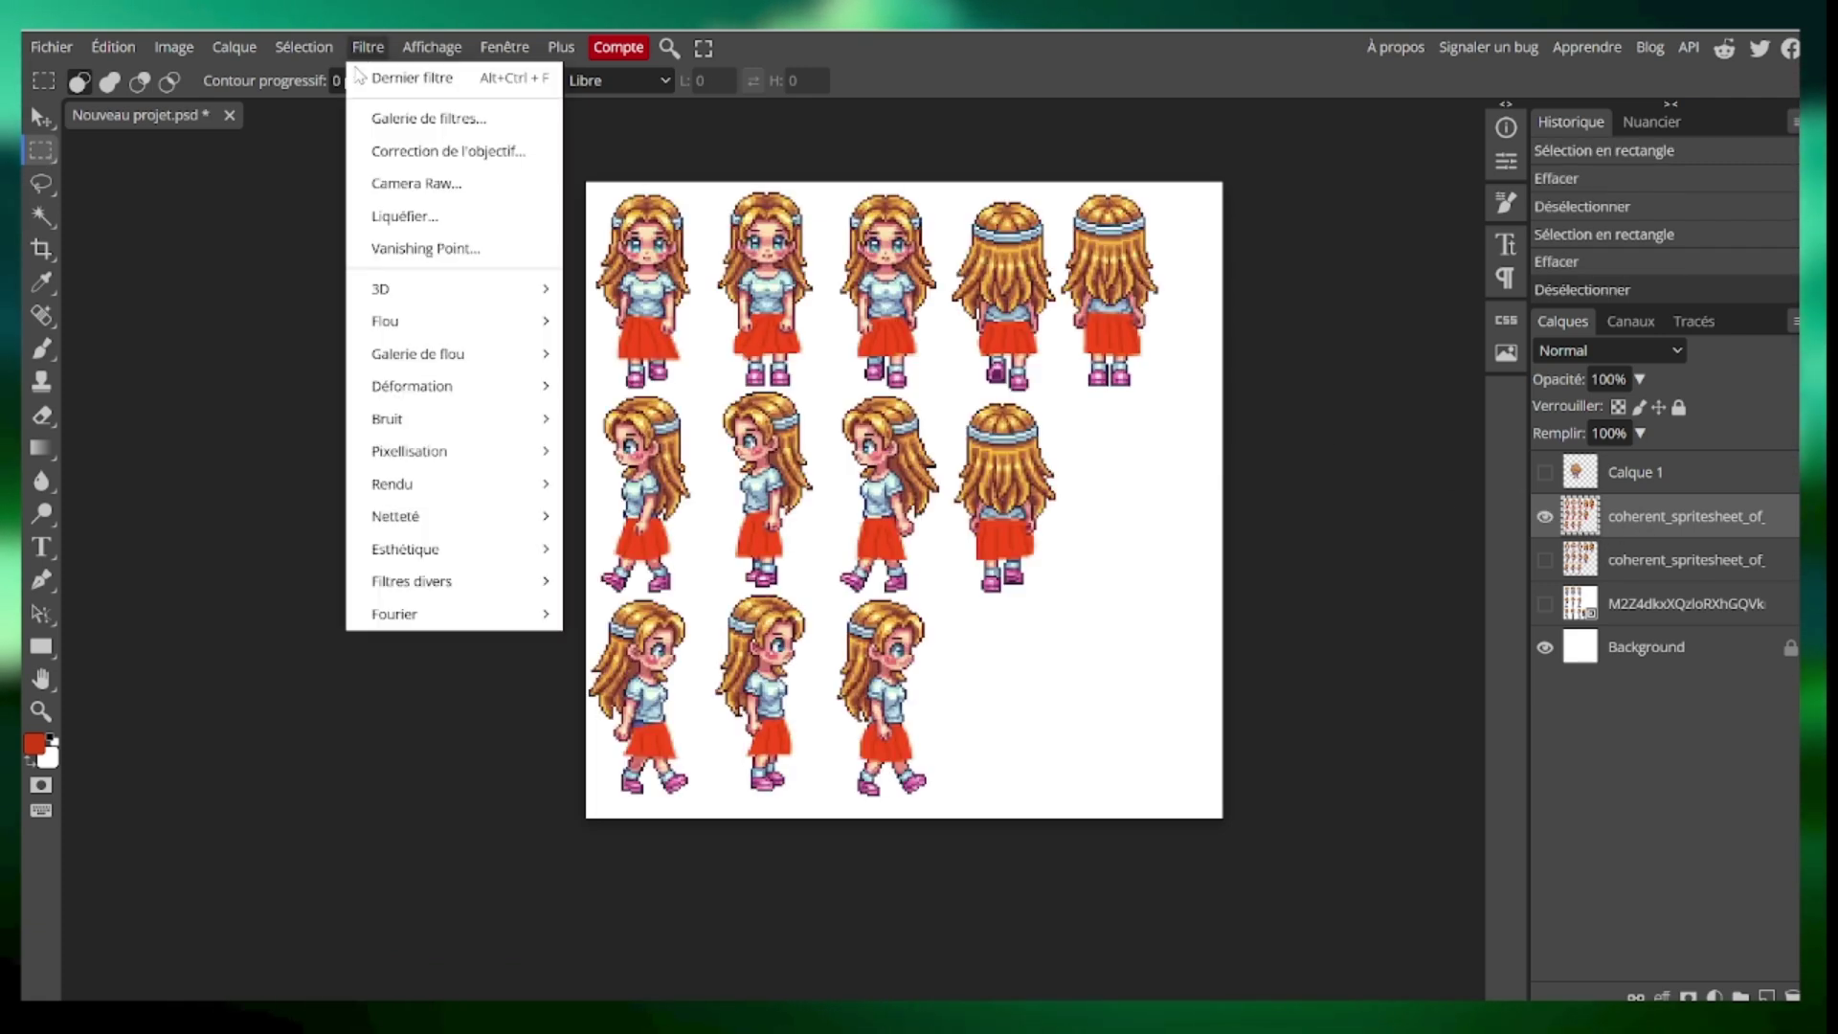
mouse_move(431, 418)
left_click(634, 419)
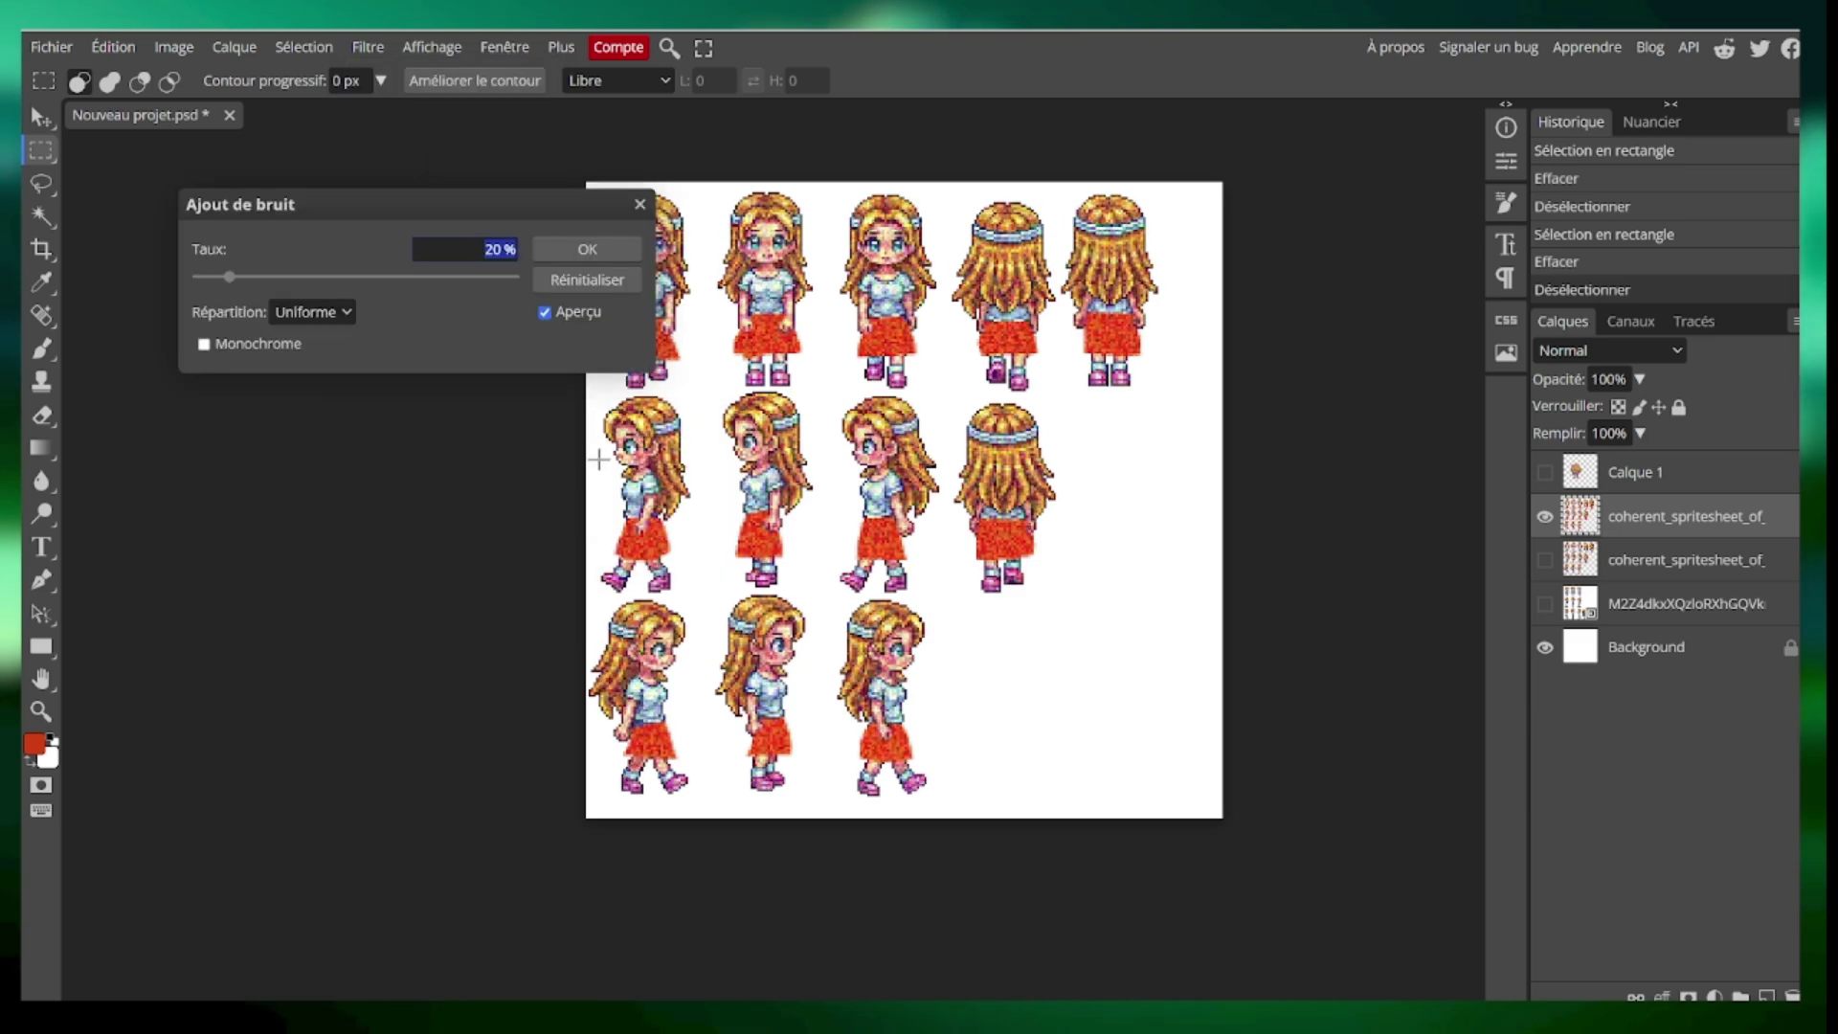
left_click(329, 311)
left_click(351, 331)
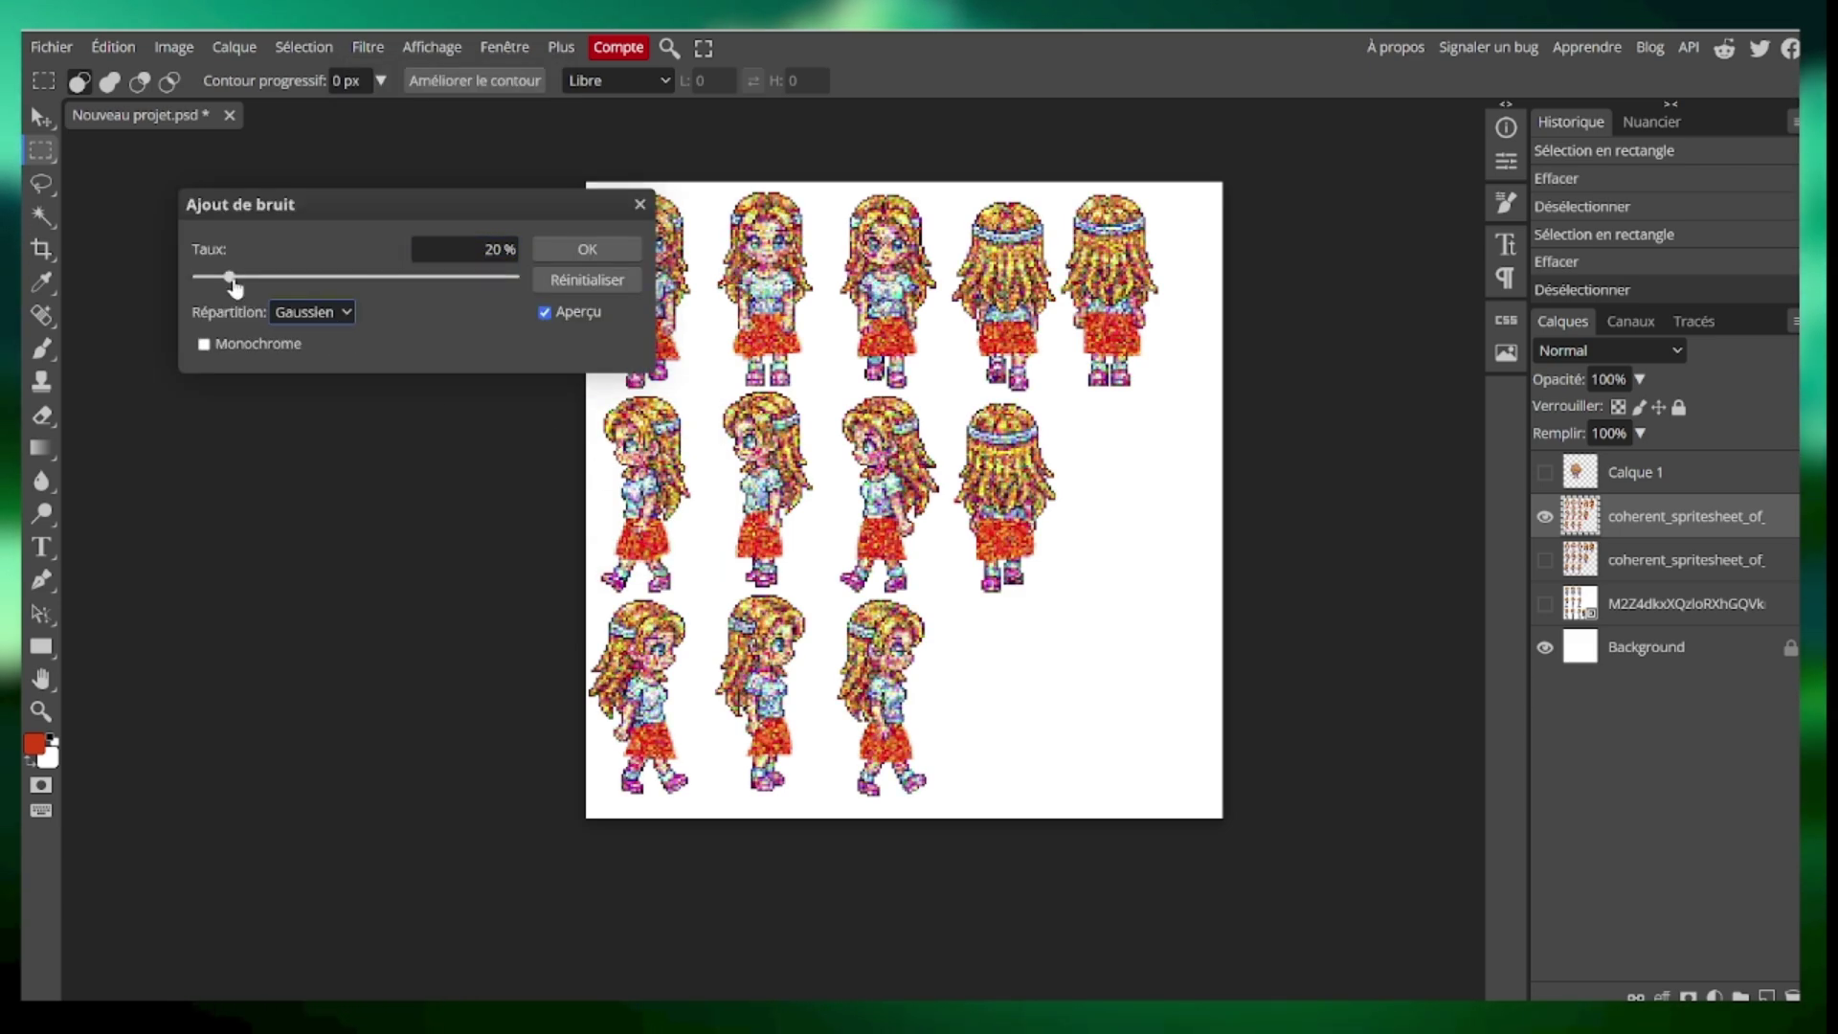
left_click(587, 249)
- Export the noisy sheet as a PNG
left_click(51, 47)
mouse_move(143, 354)
left_click(286, 362)
left_click(814, 524)
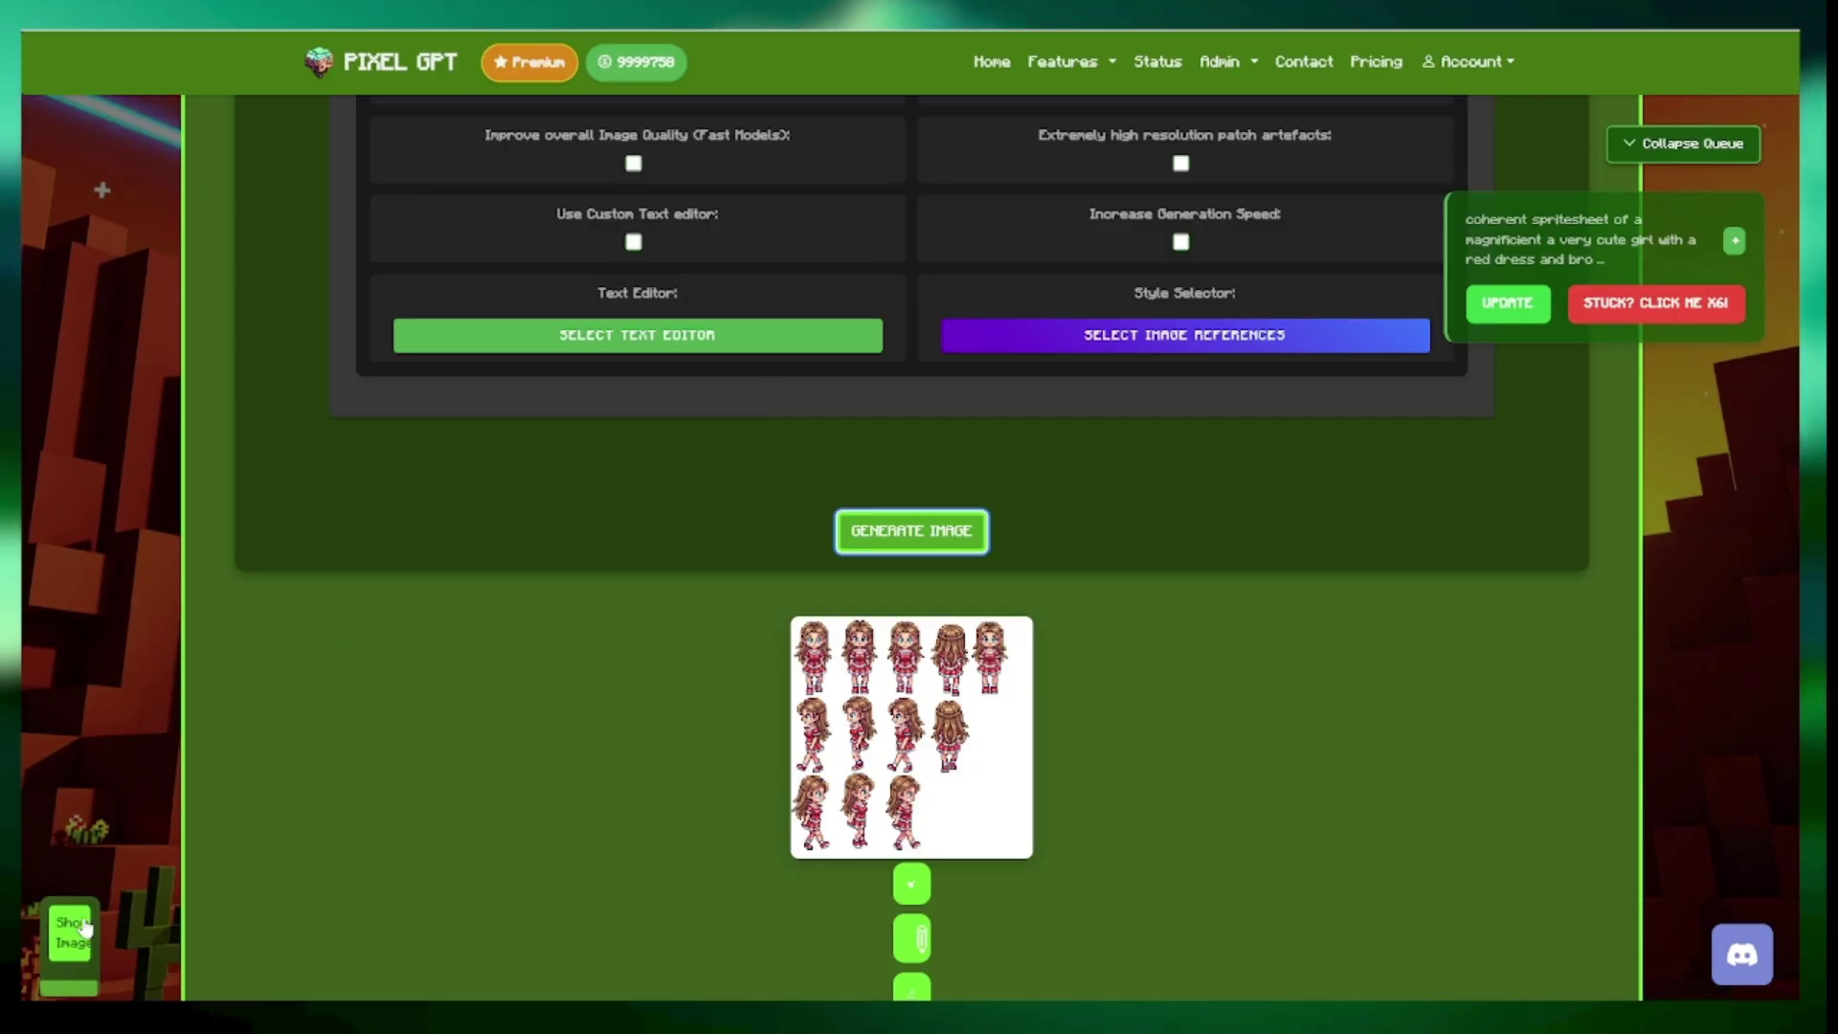
- Open the spritesheet sidebar, refresh the queued generation, and check the new red-dress result
left_click(85, 927)
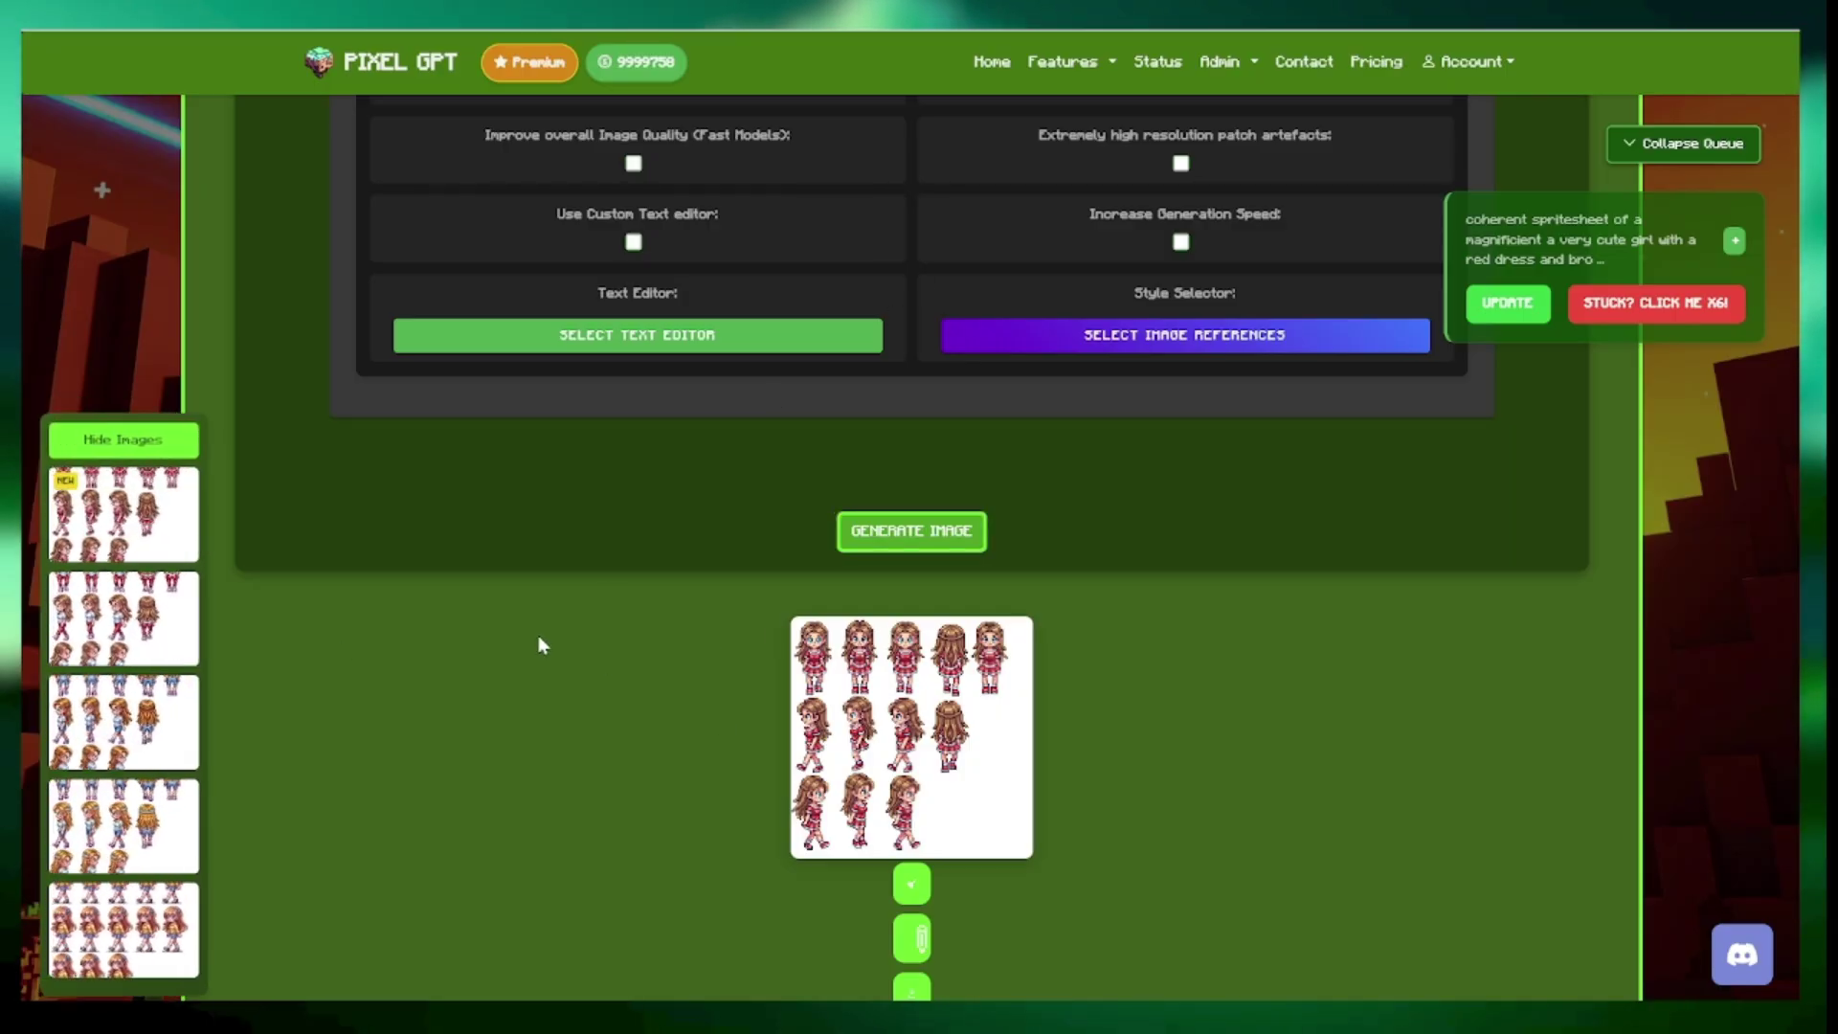
left_click(1507, 305)
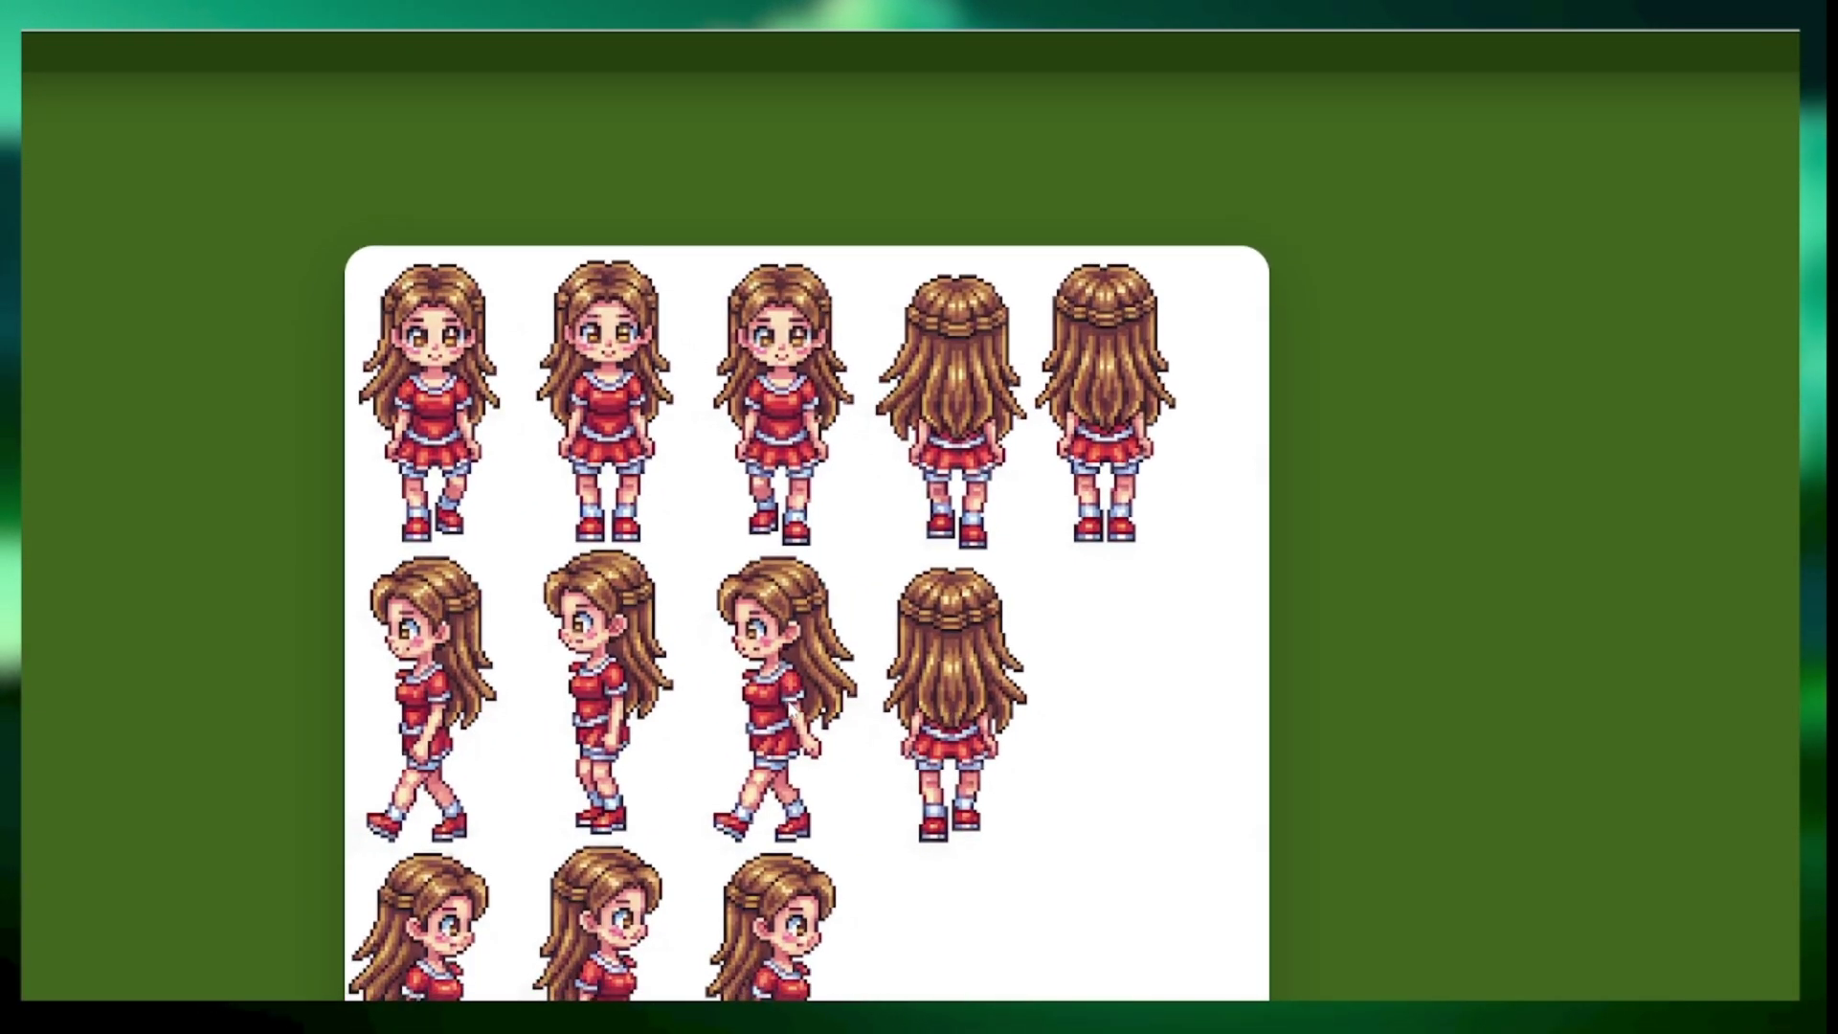
scroll(522, 508, "down", 2)
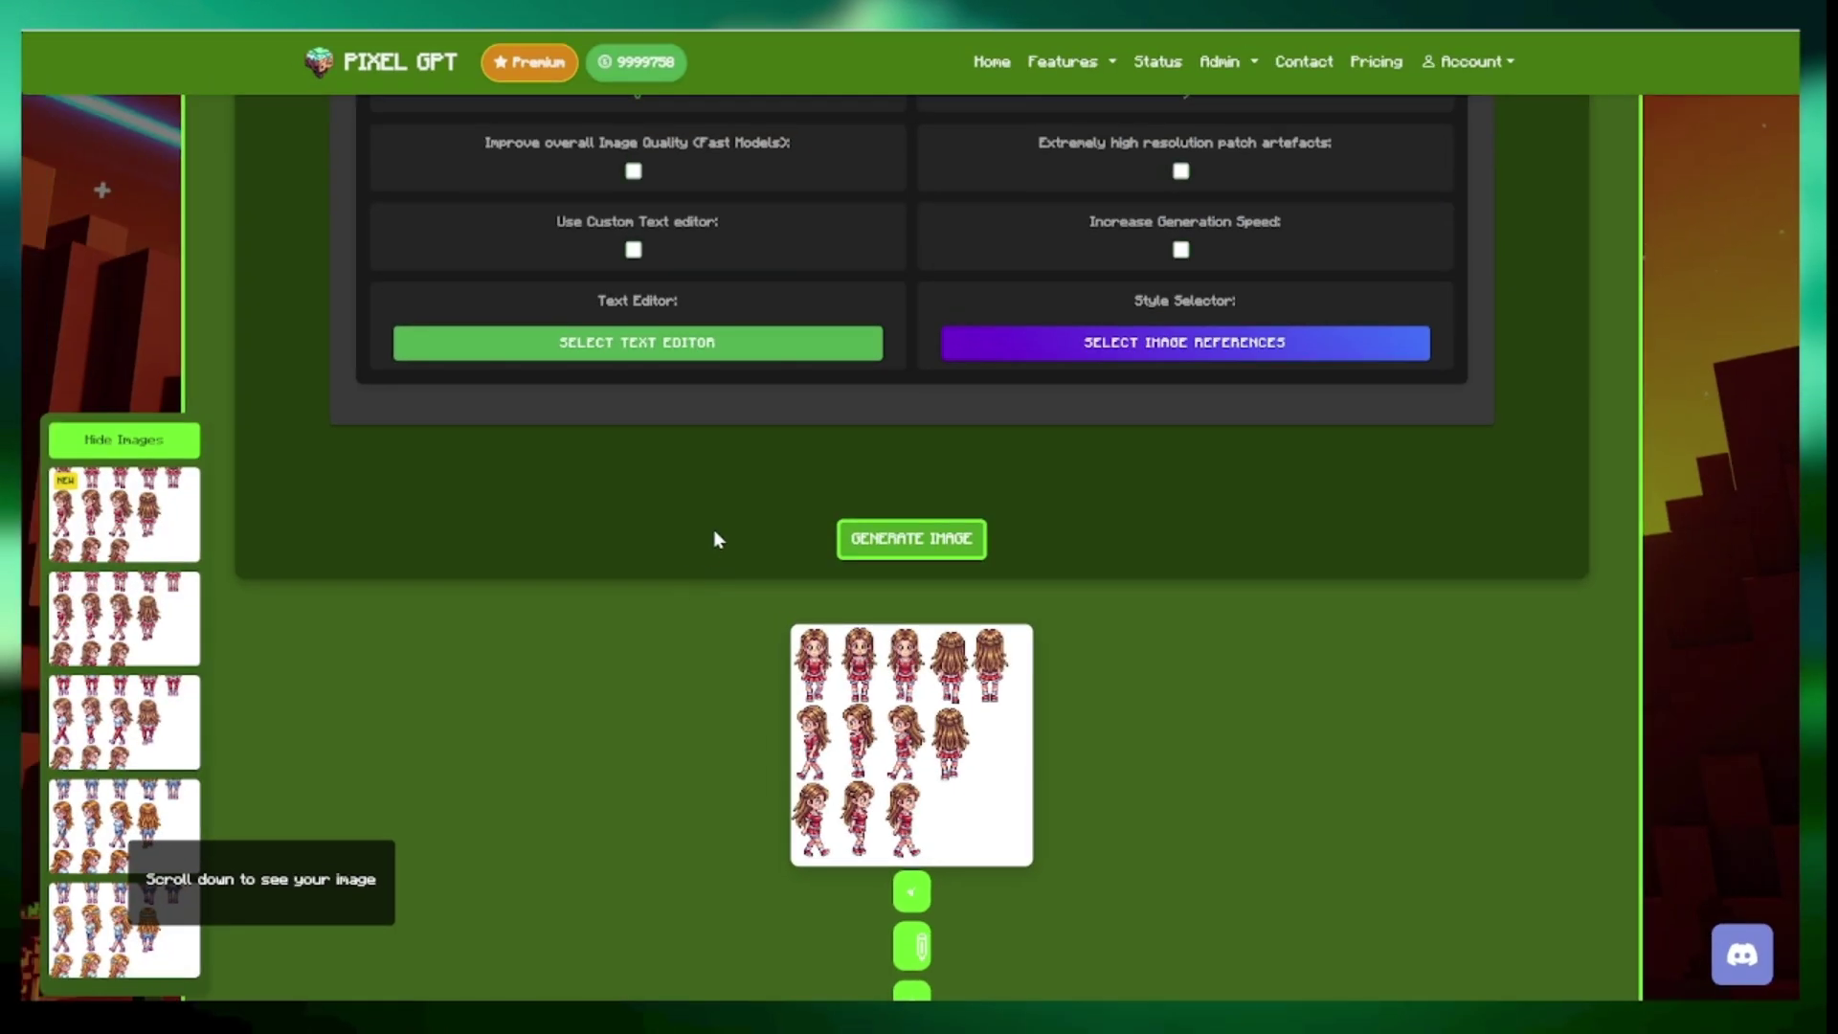
scroll(714, 539, "up", 4)
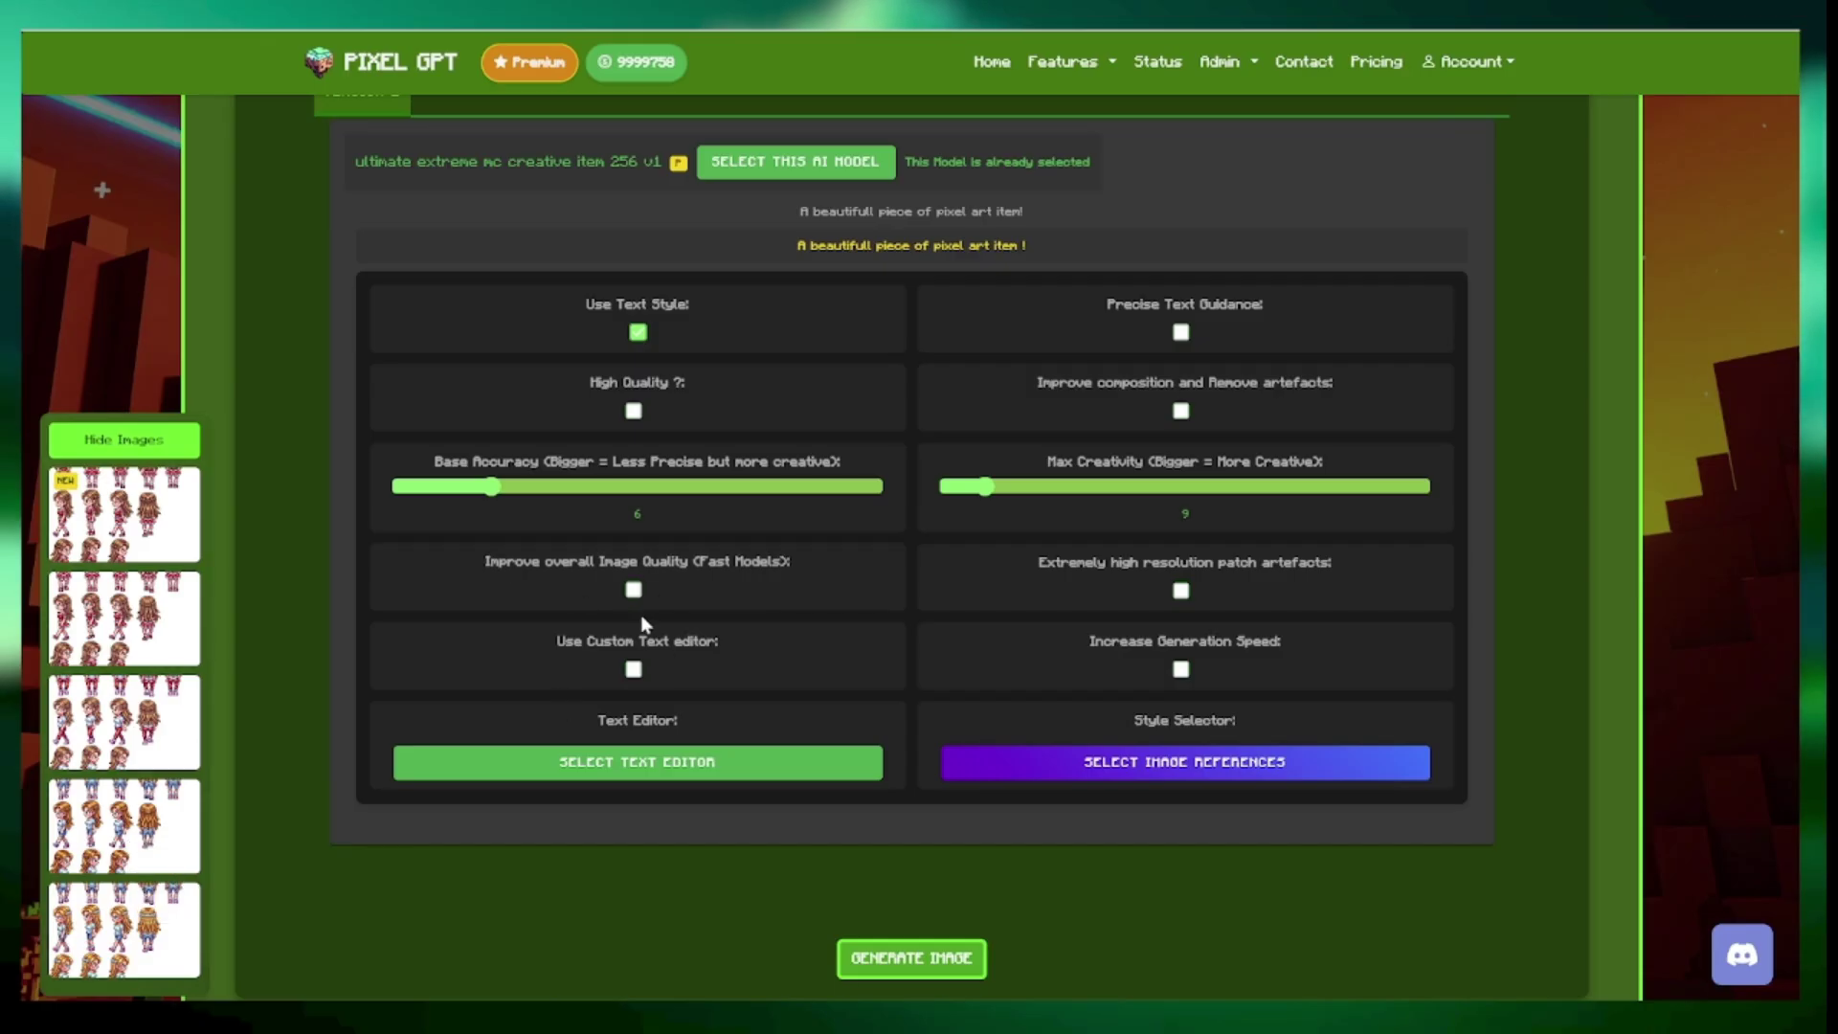
- Mark the left sheet as style 2 [S2] and the right as base [B], nudging Shape Strength up
left_click(1120, 771)
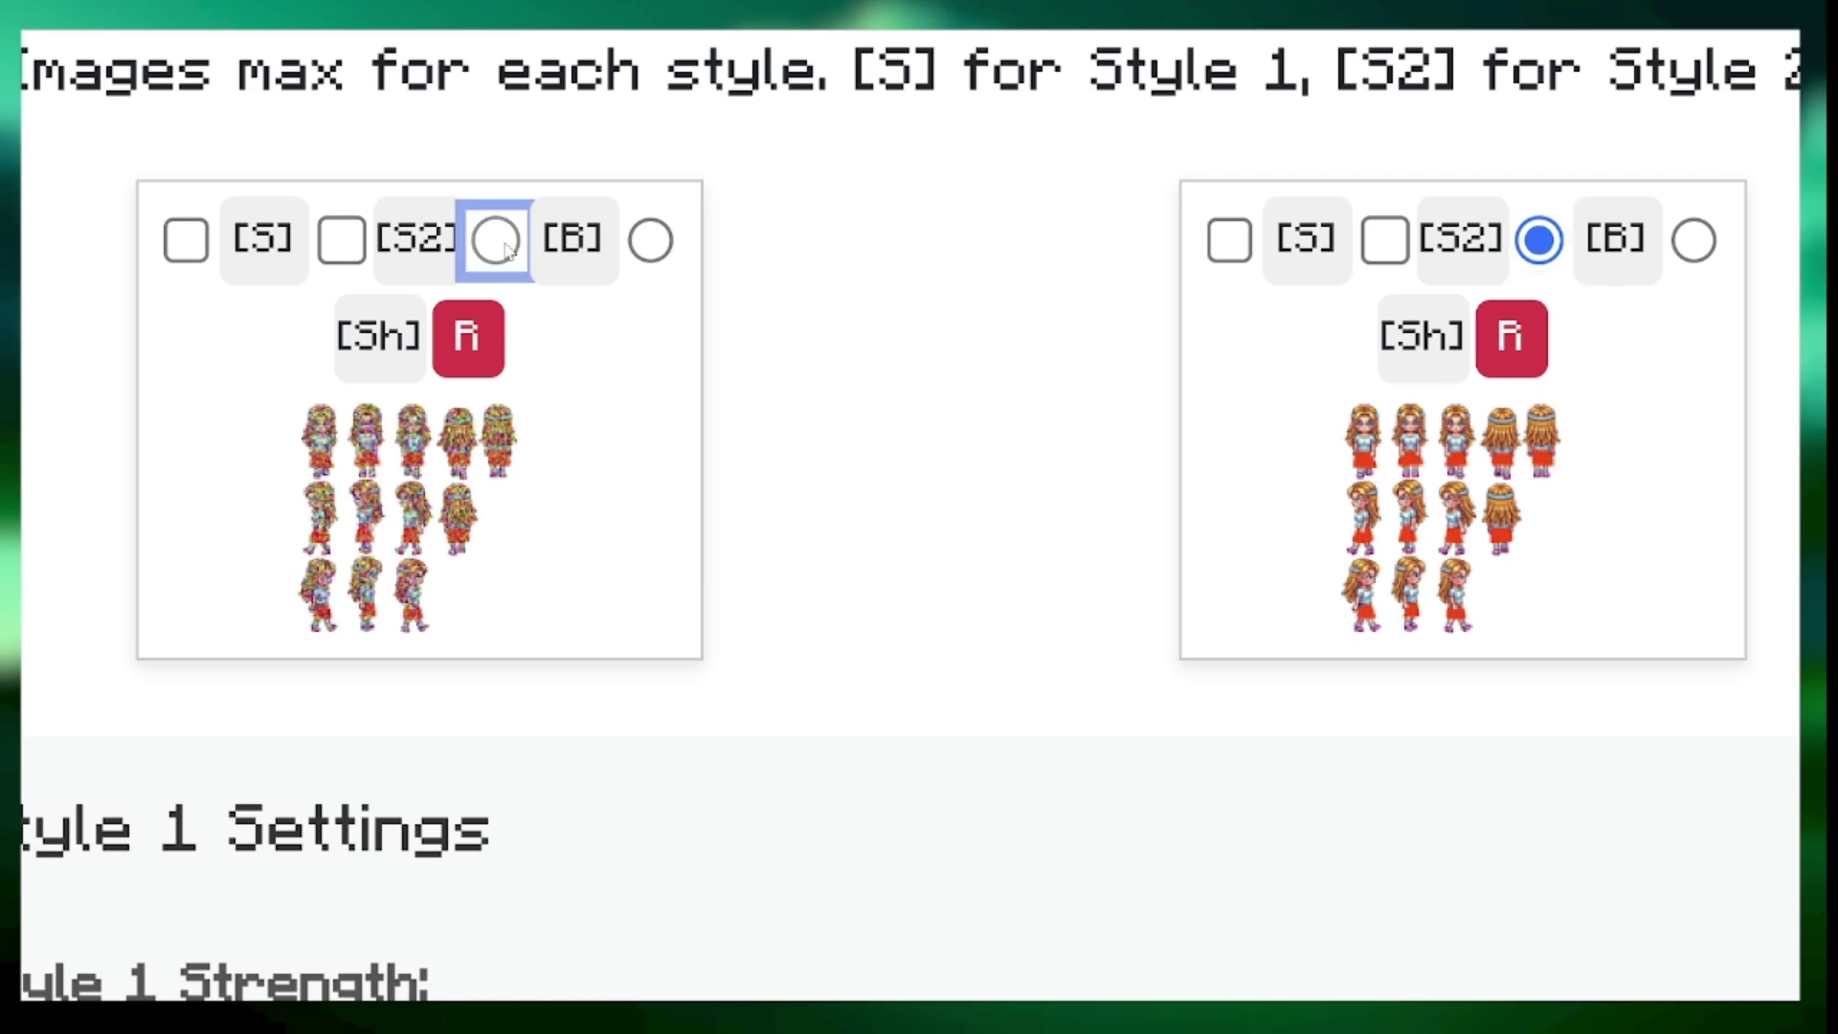
left_click(1694, 239)
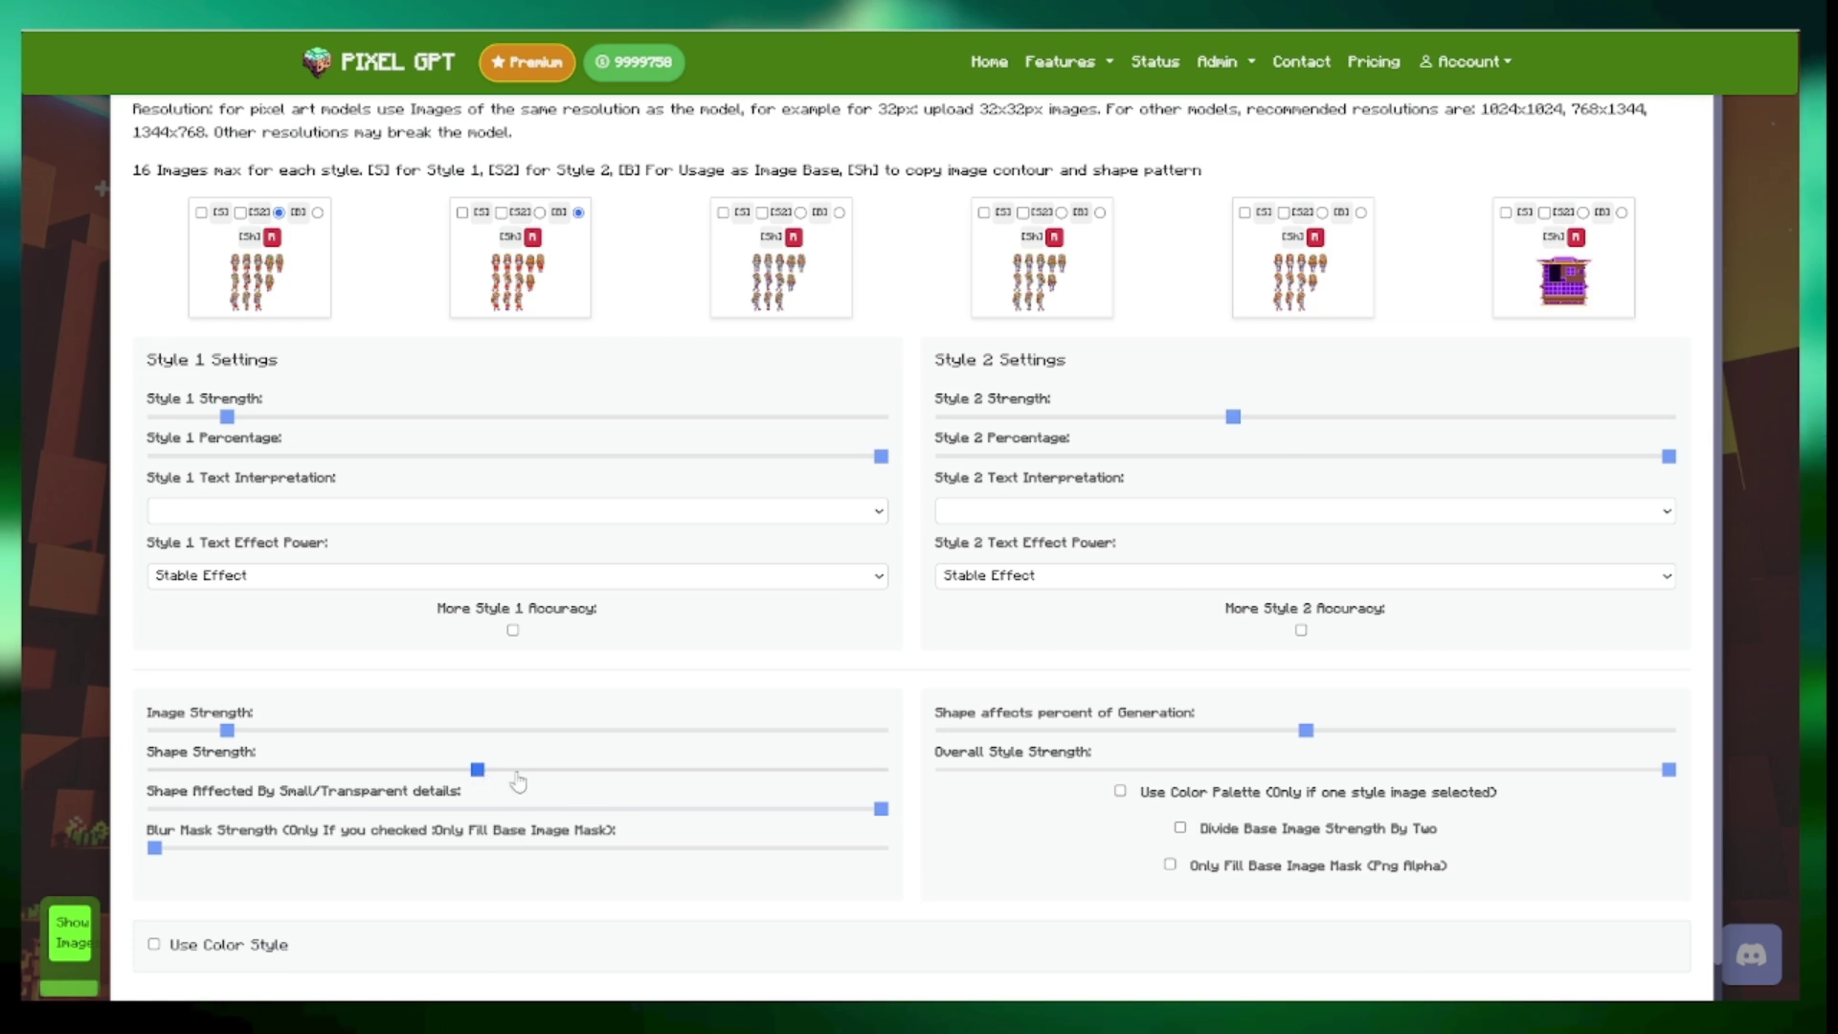
left_click_drag(518, 783, 535, 783)
scroll(916, 753, "down", 1)
- Pick the ultimate extreme mc creative item 256 v1 model and scroll down to the generated sheet
left_click(207, 965)
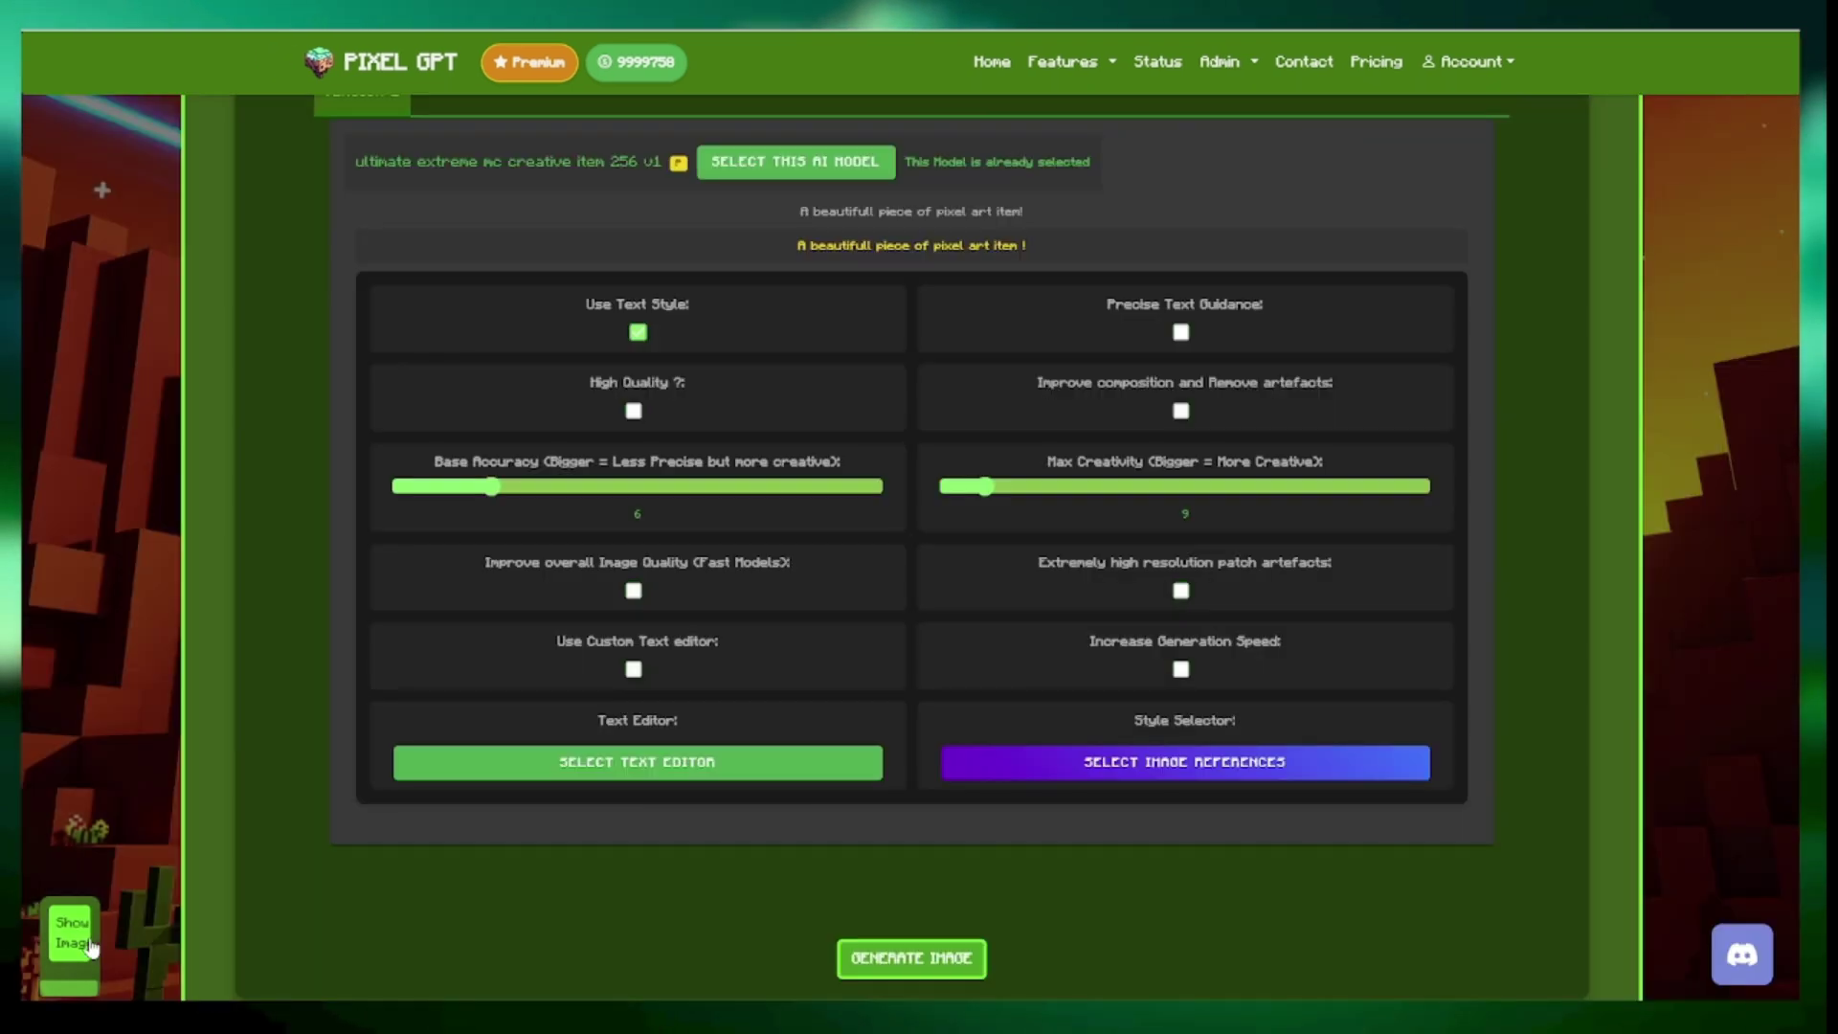
scroll(709, 697, "up", 4)
left_click(823, 580)
scroll(766, 670, "up", 7)
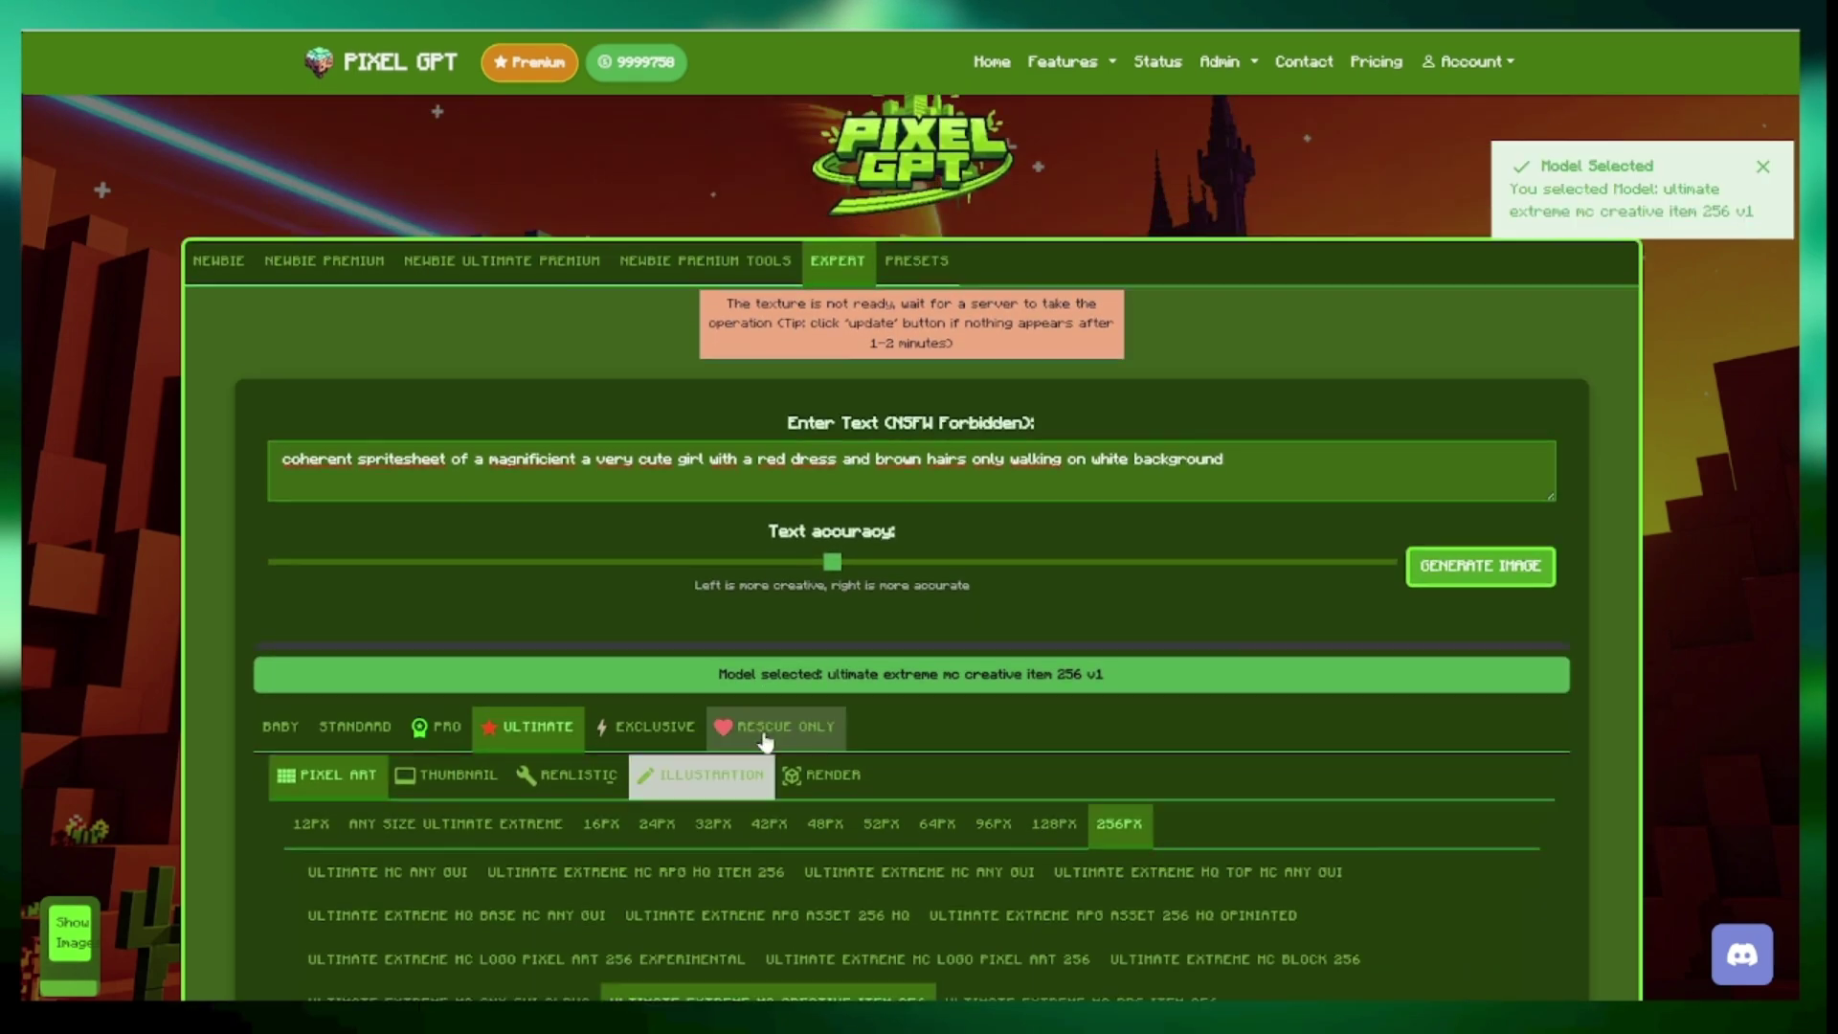
scroll(757, 742, "down", 10)
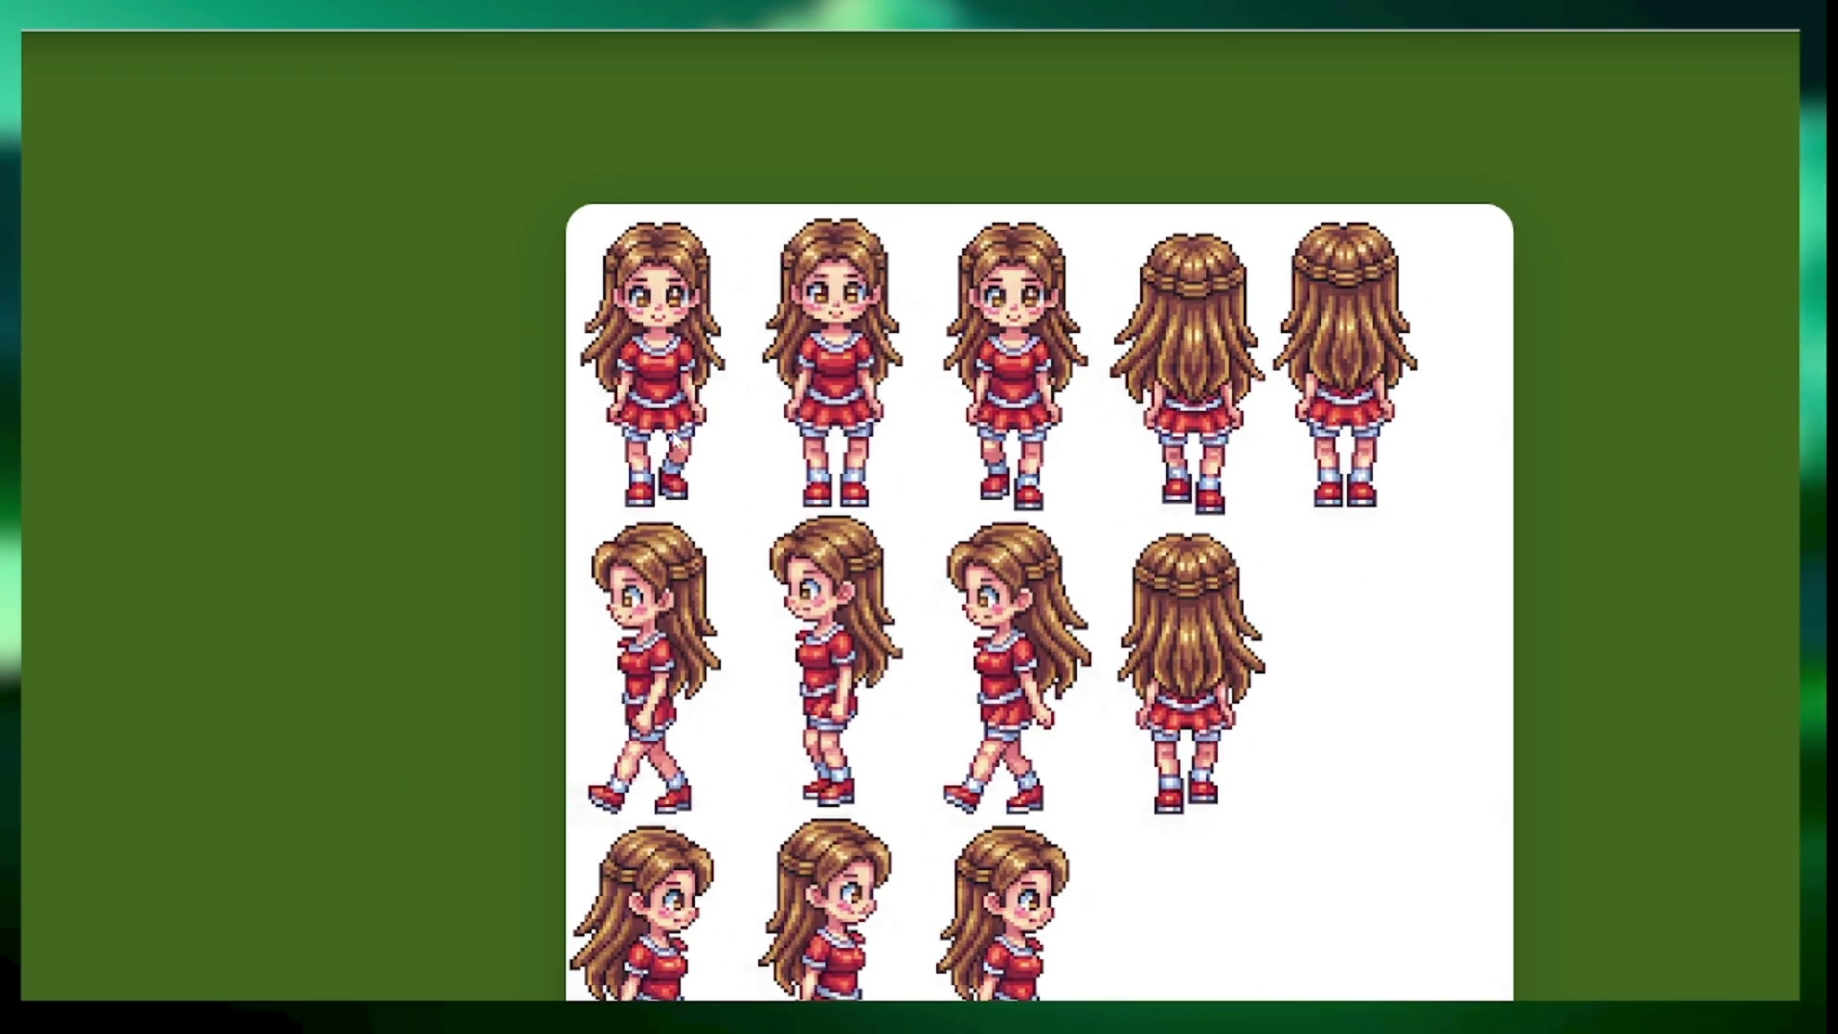
scroll(1107, 743, "down", 3)
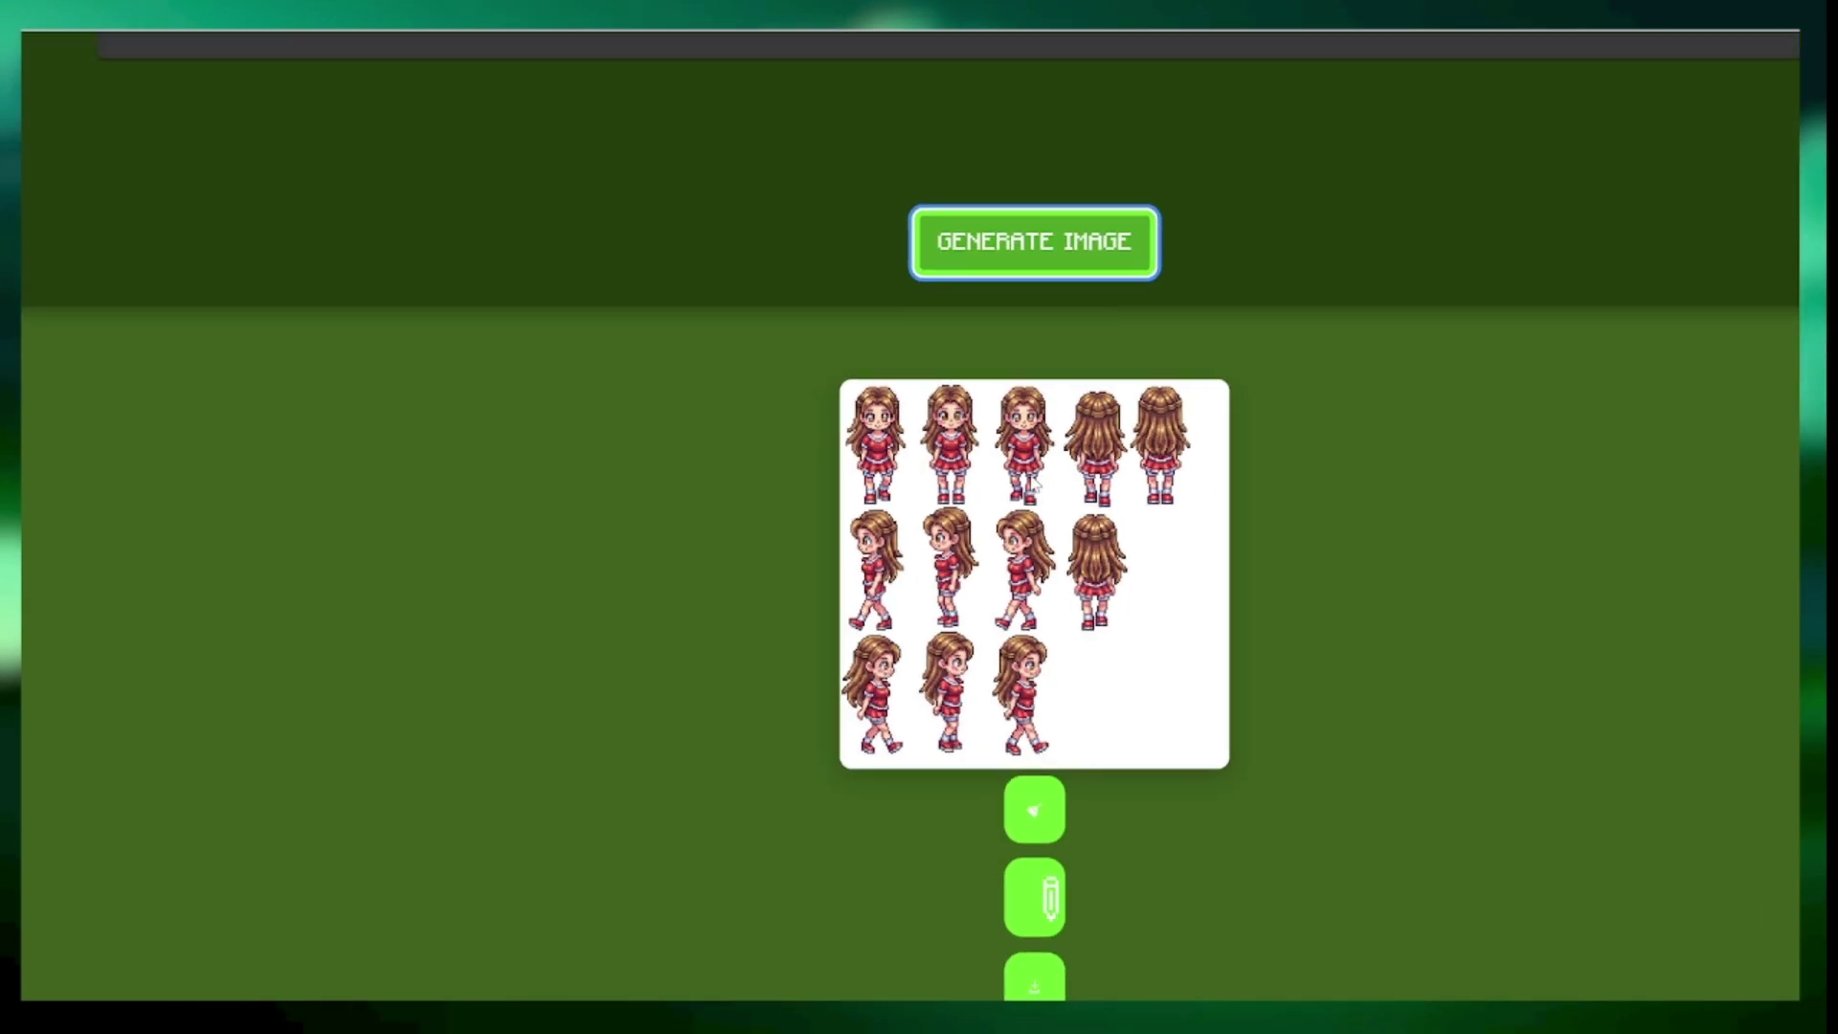
scroll(991, 515, "up", 2)
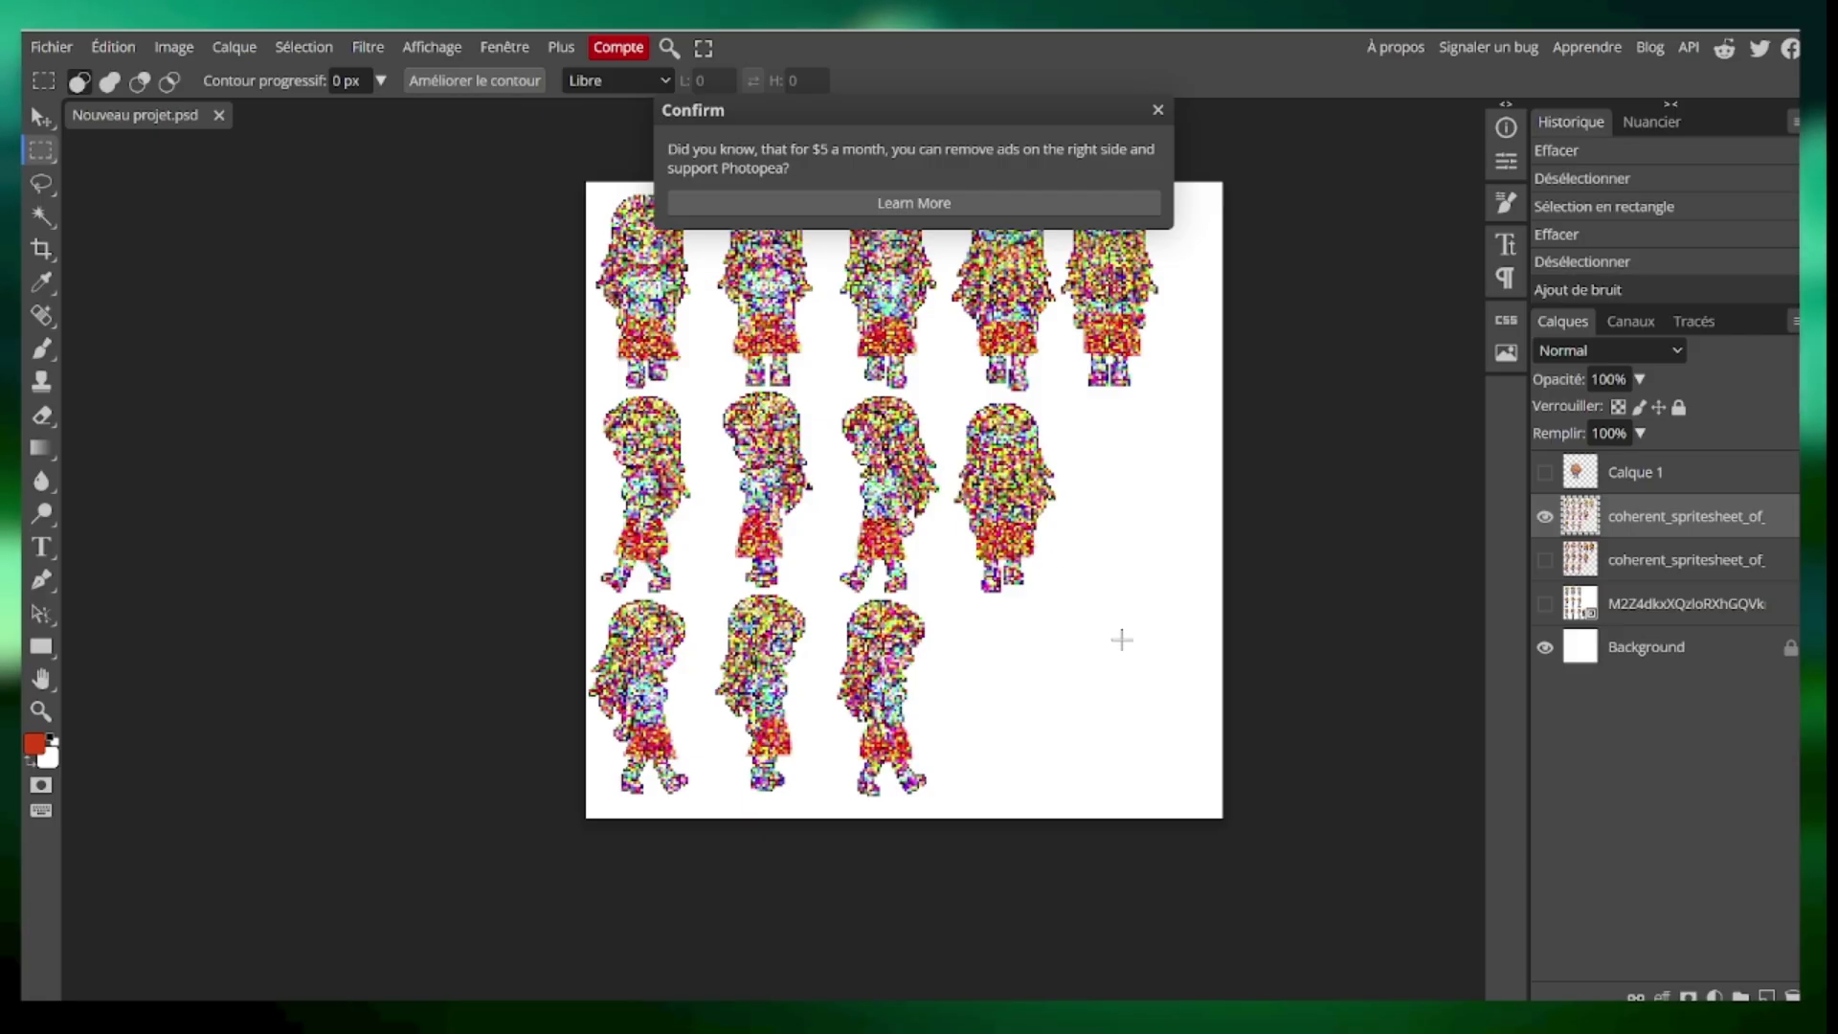
- Close the subscription prompt and undo the Add Noise (Ajout de bruit) step
left_click(1157, 111)
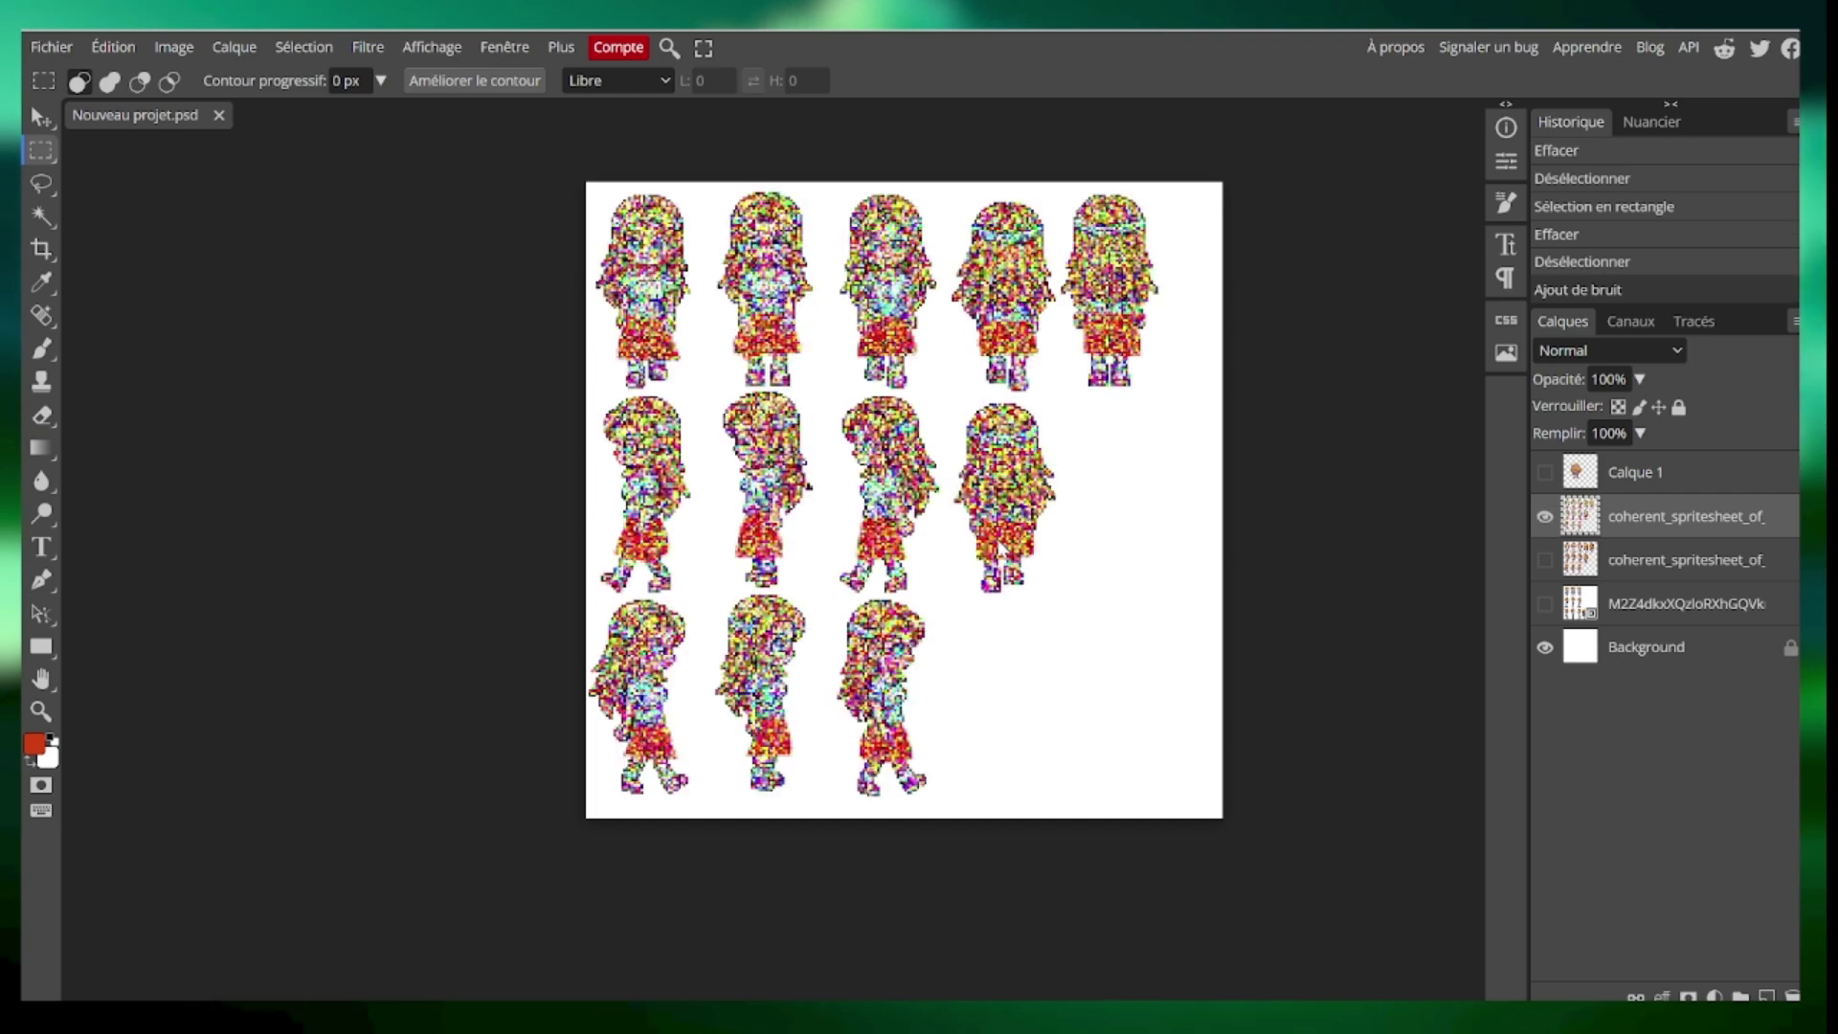
key("ctrl+z")
left_click_drag(916, 316, 968, 425)
left_click(1132, 614)
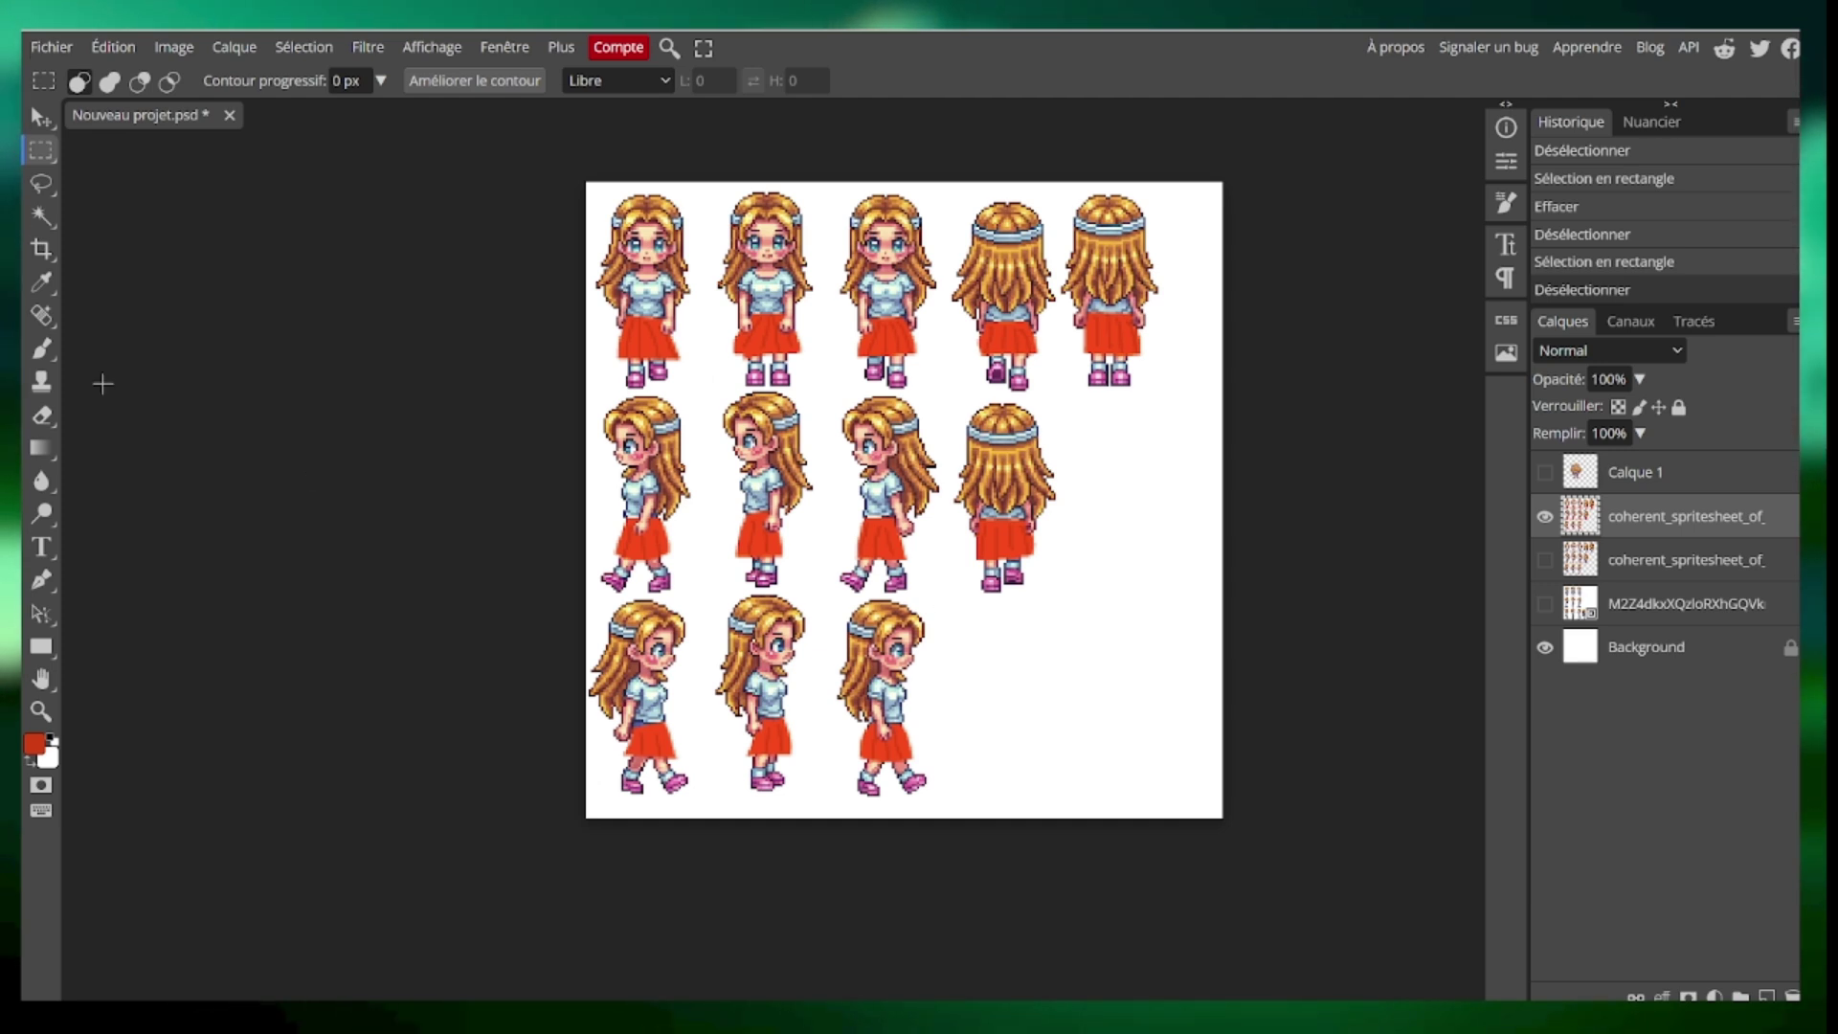
- Try freehand lasso selections on the first two sprites, then undo both
left_click(40, 184)
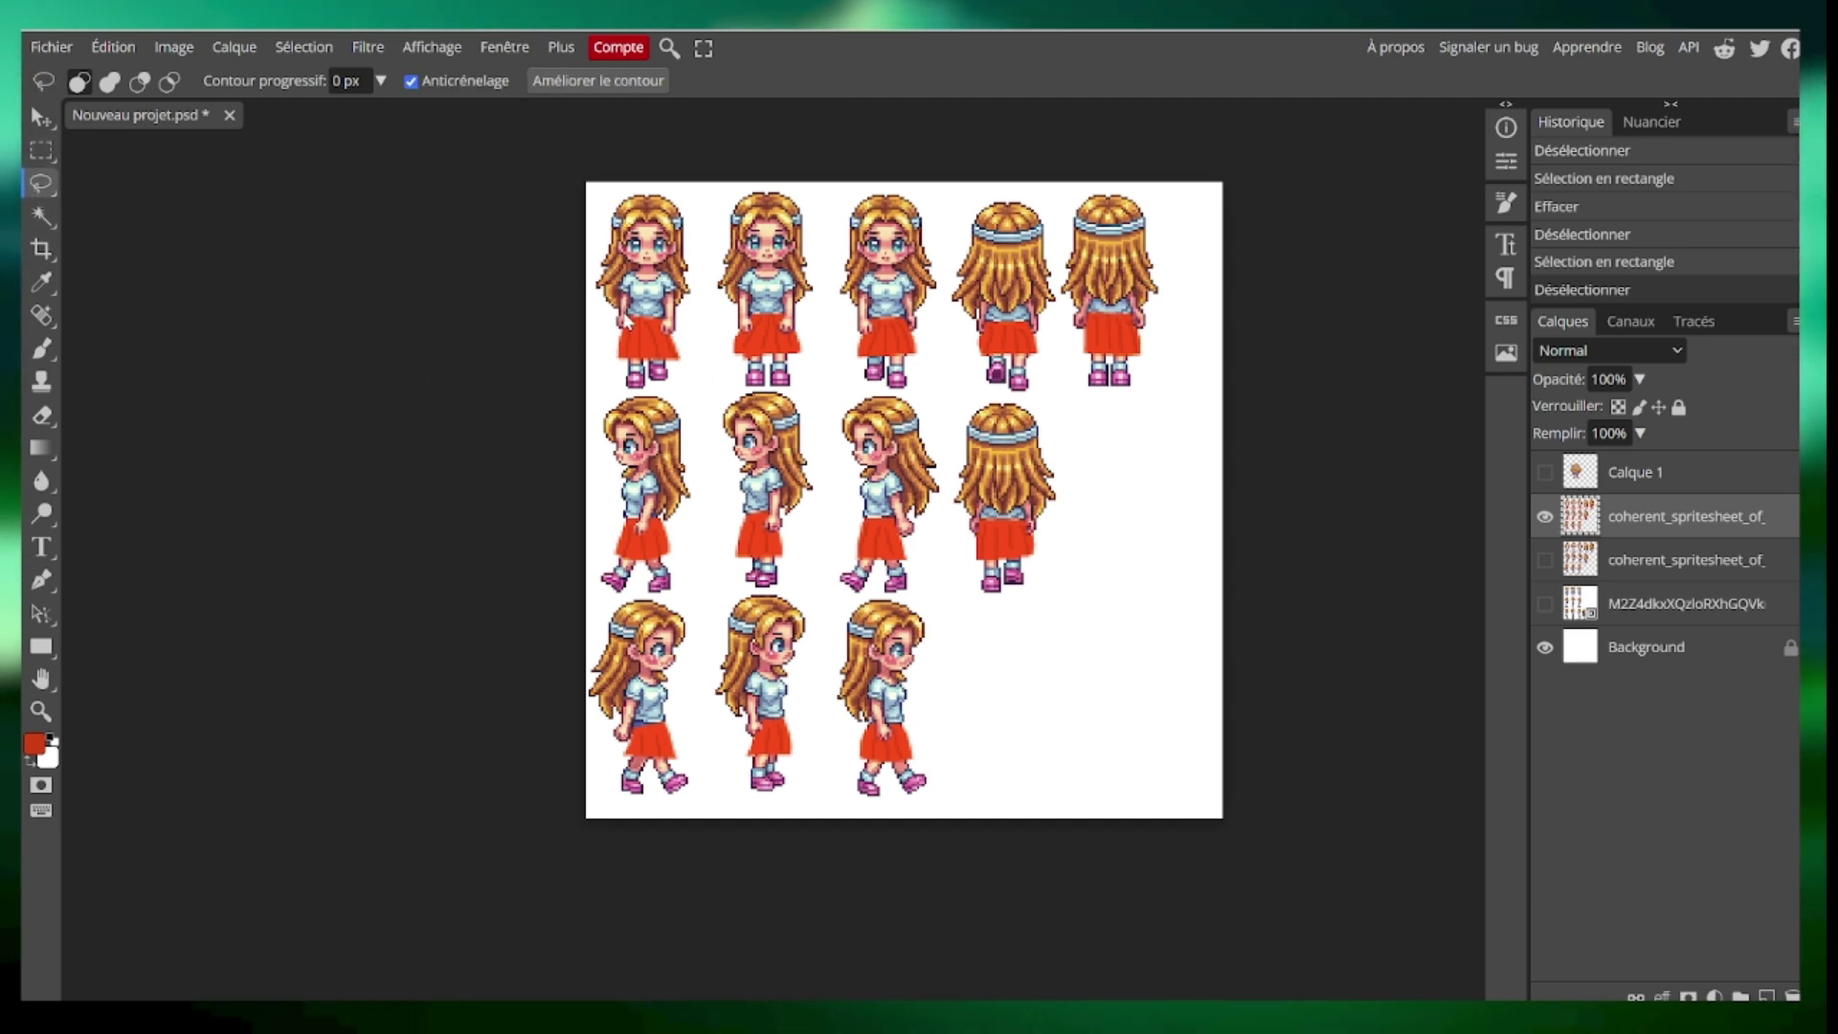
left_click_drag(730, 394, 680, 318)
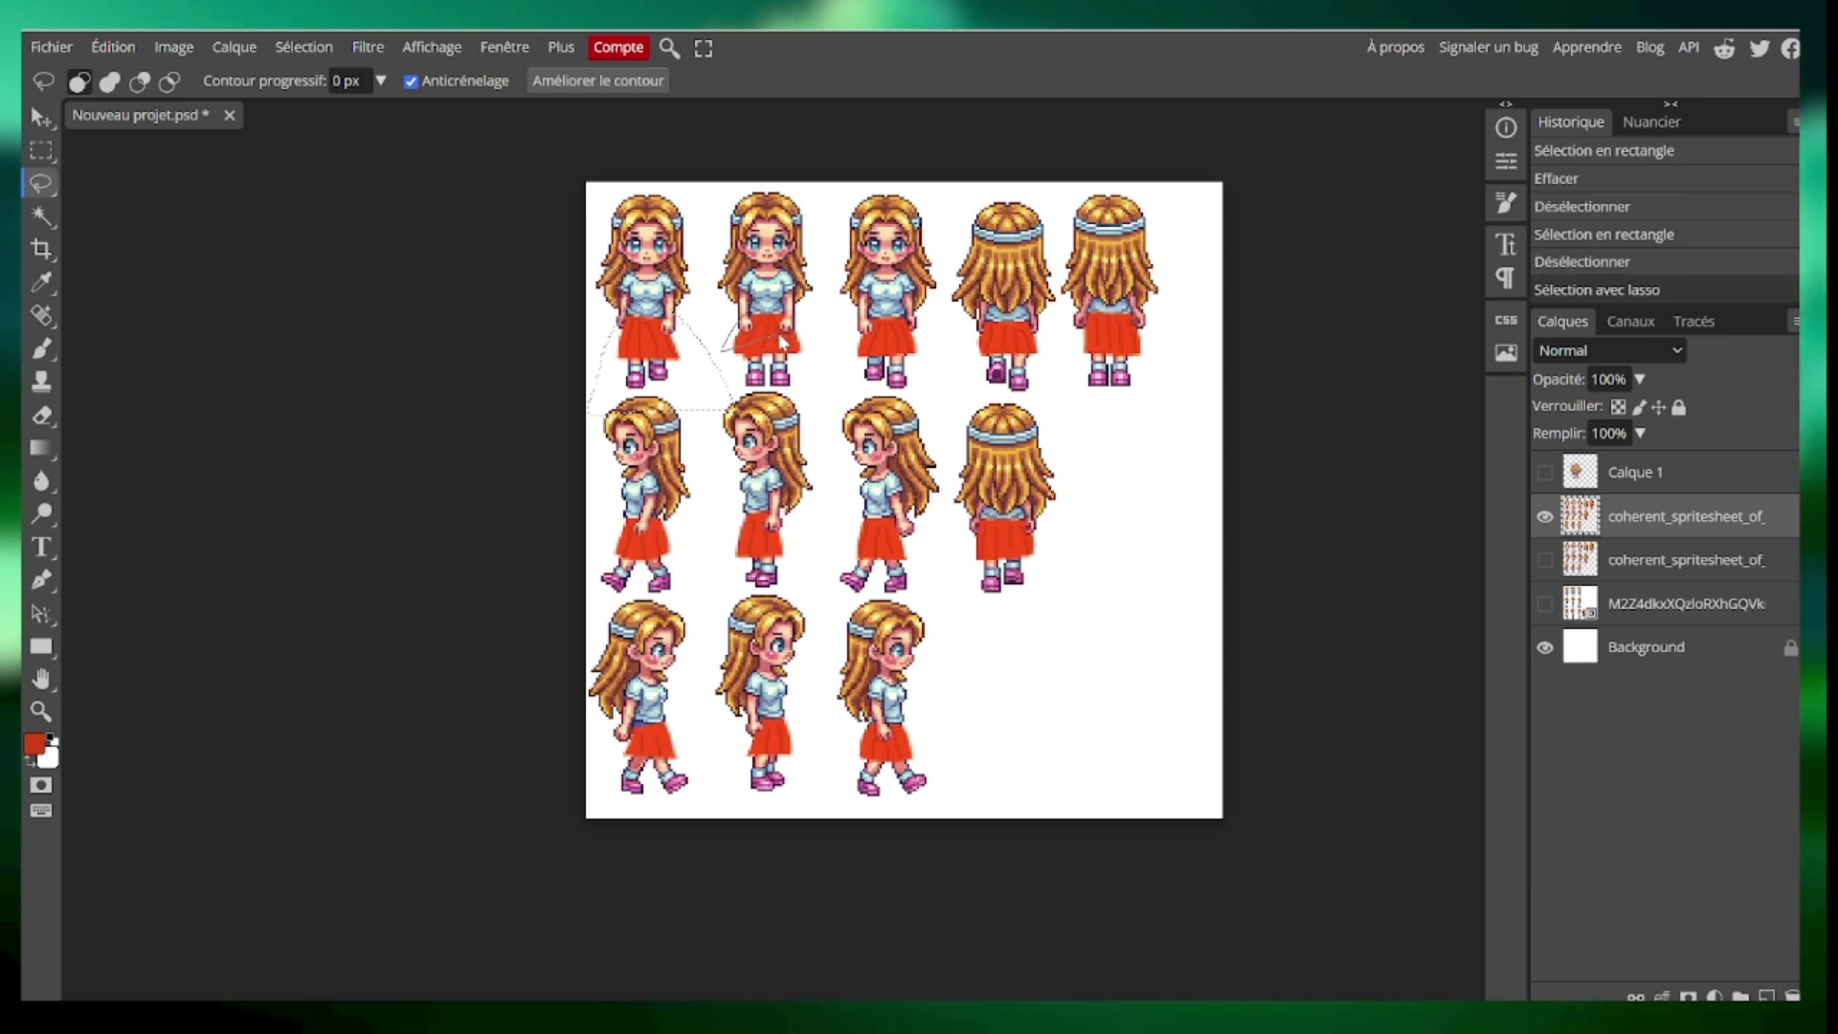
mouse_move(787, 339)
left_mouse_down()
mouse_move(807, 292)
mouse_move(771, 313)
mouse_move(796, 288)
mouse_move(853, 384)
mouse_move(980, 282)
mouse_move(900, 306)
left_mouse_up()
key("ctrl+z")
key("ctrl+z")
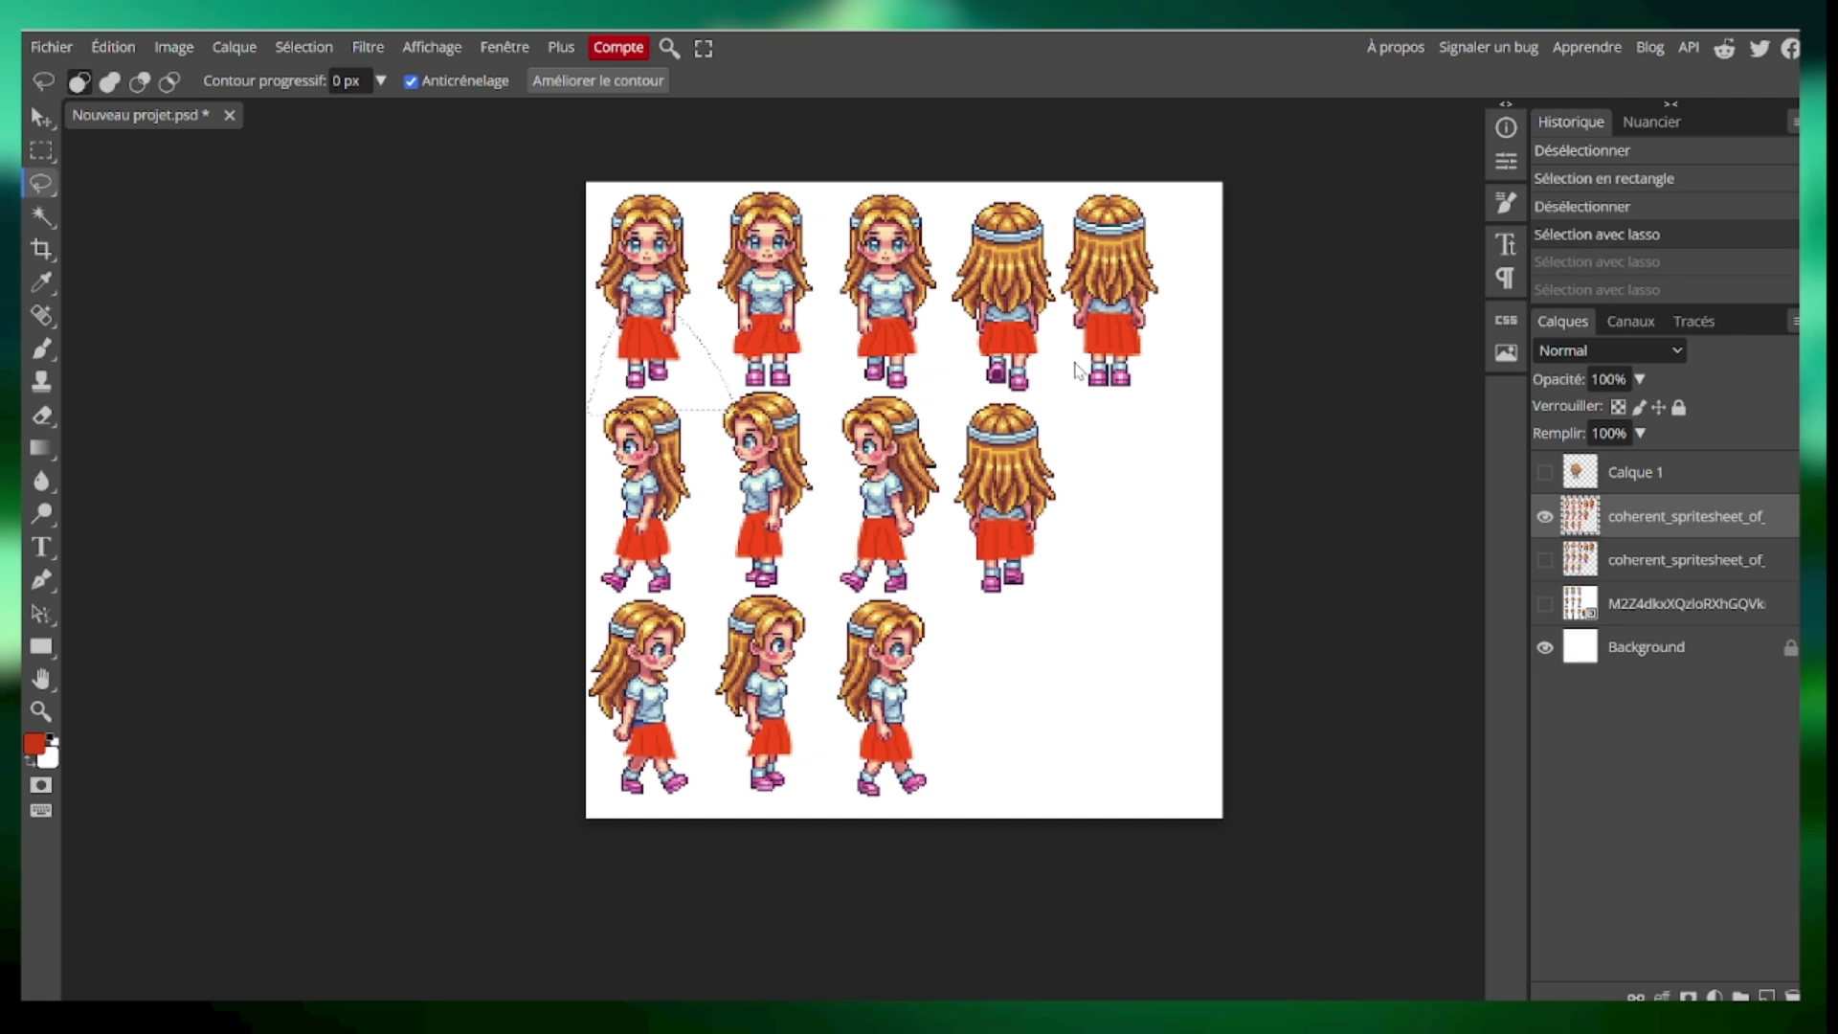
key("ctrl+z")
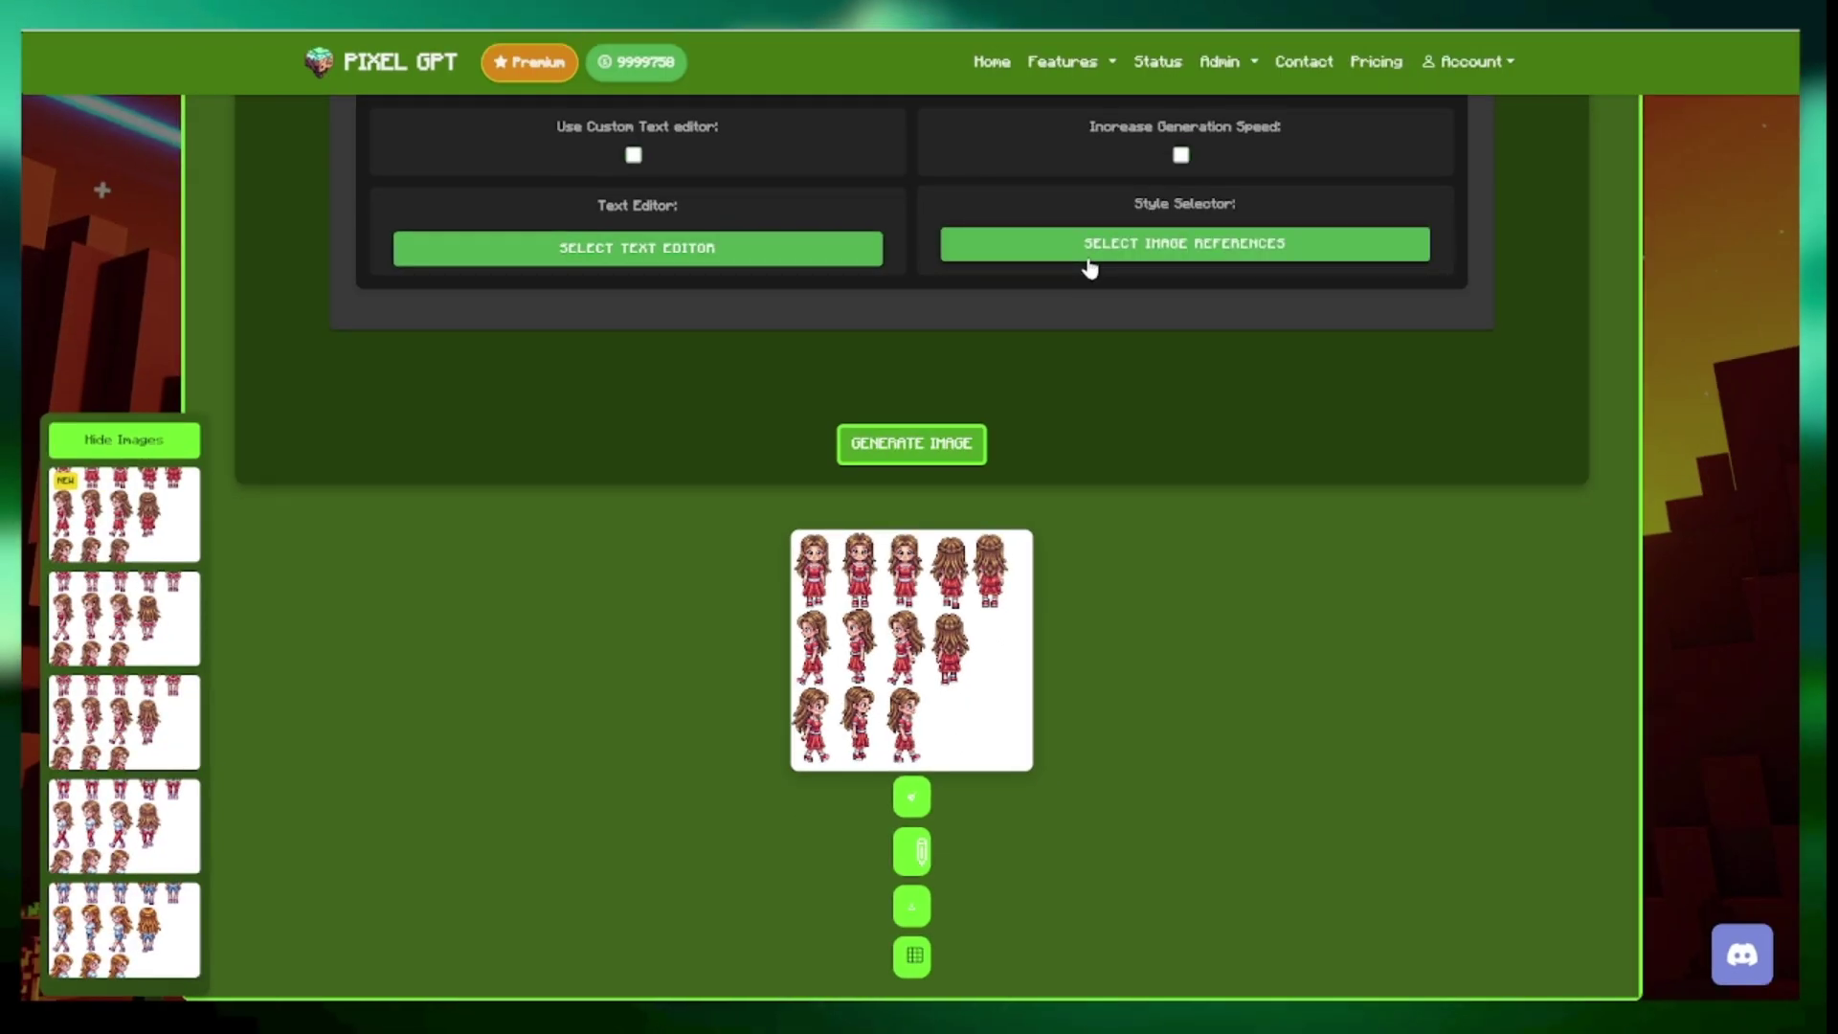
- Drag the reference Shape Strength up to about two-thirds, then close the settings with Escape
left_click(1089, 251)
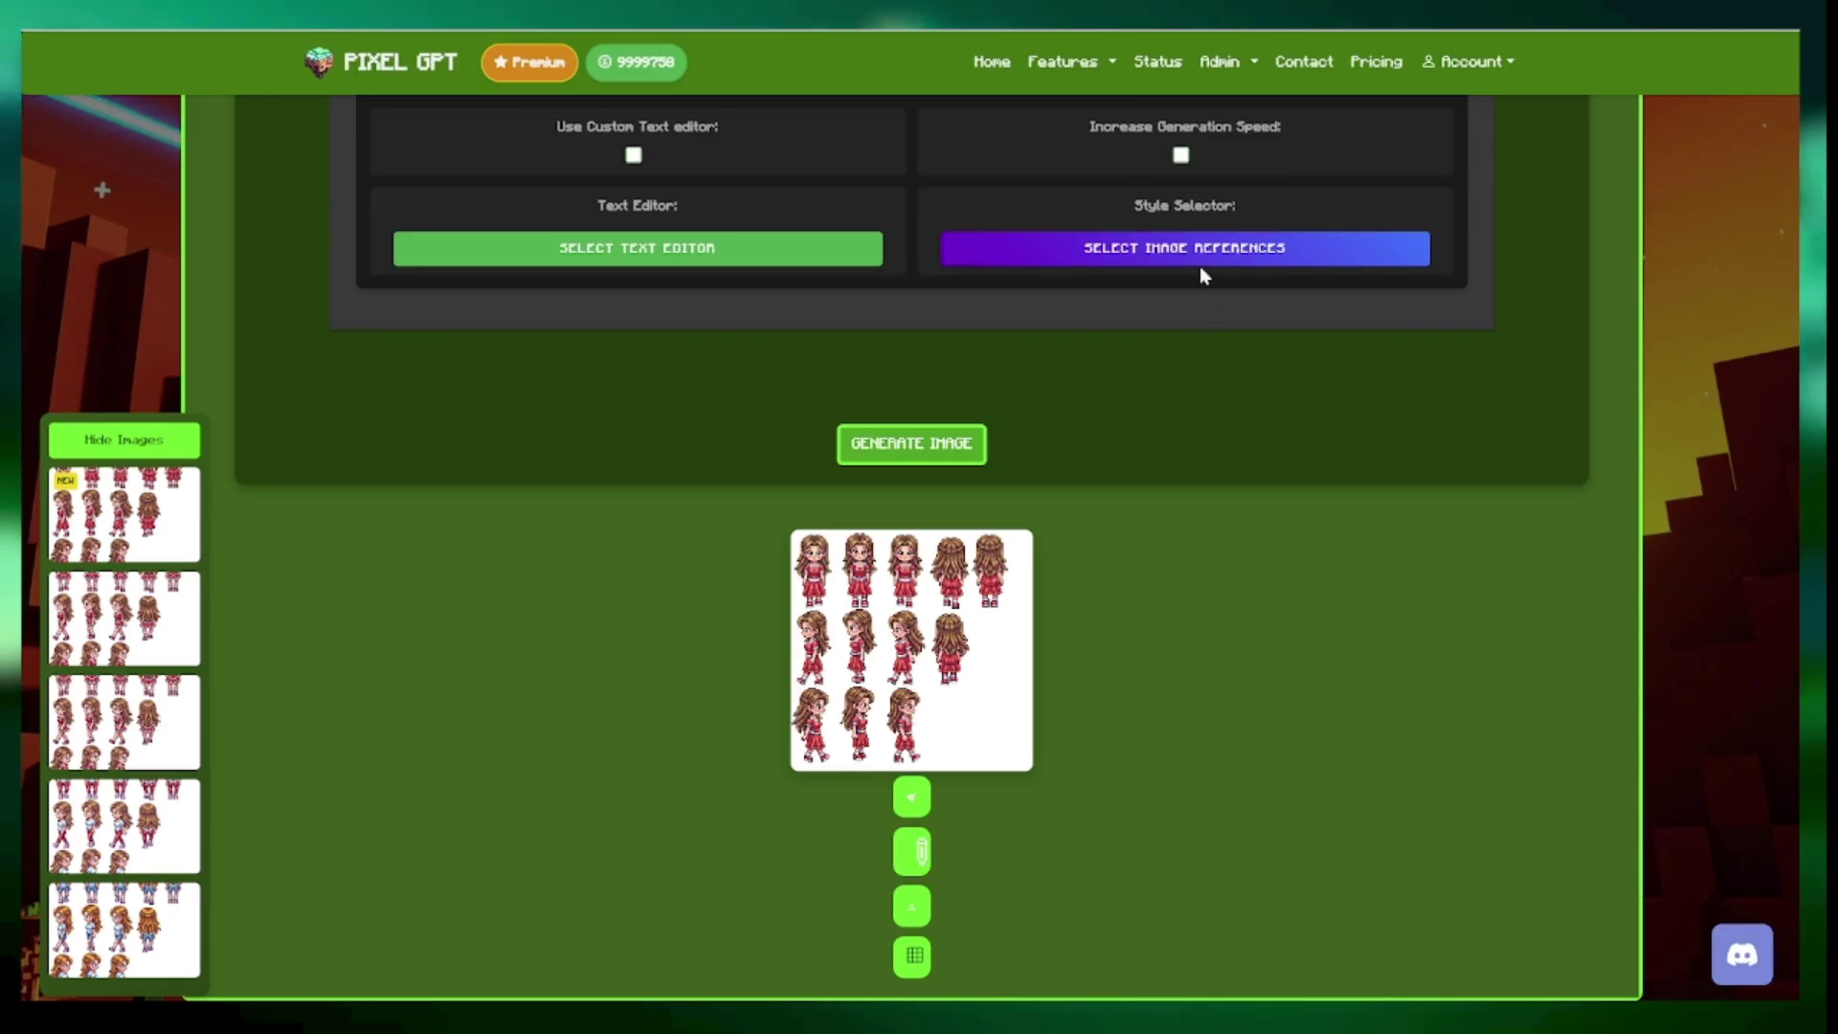
left_click(1200, 264)
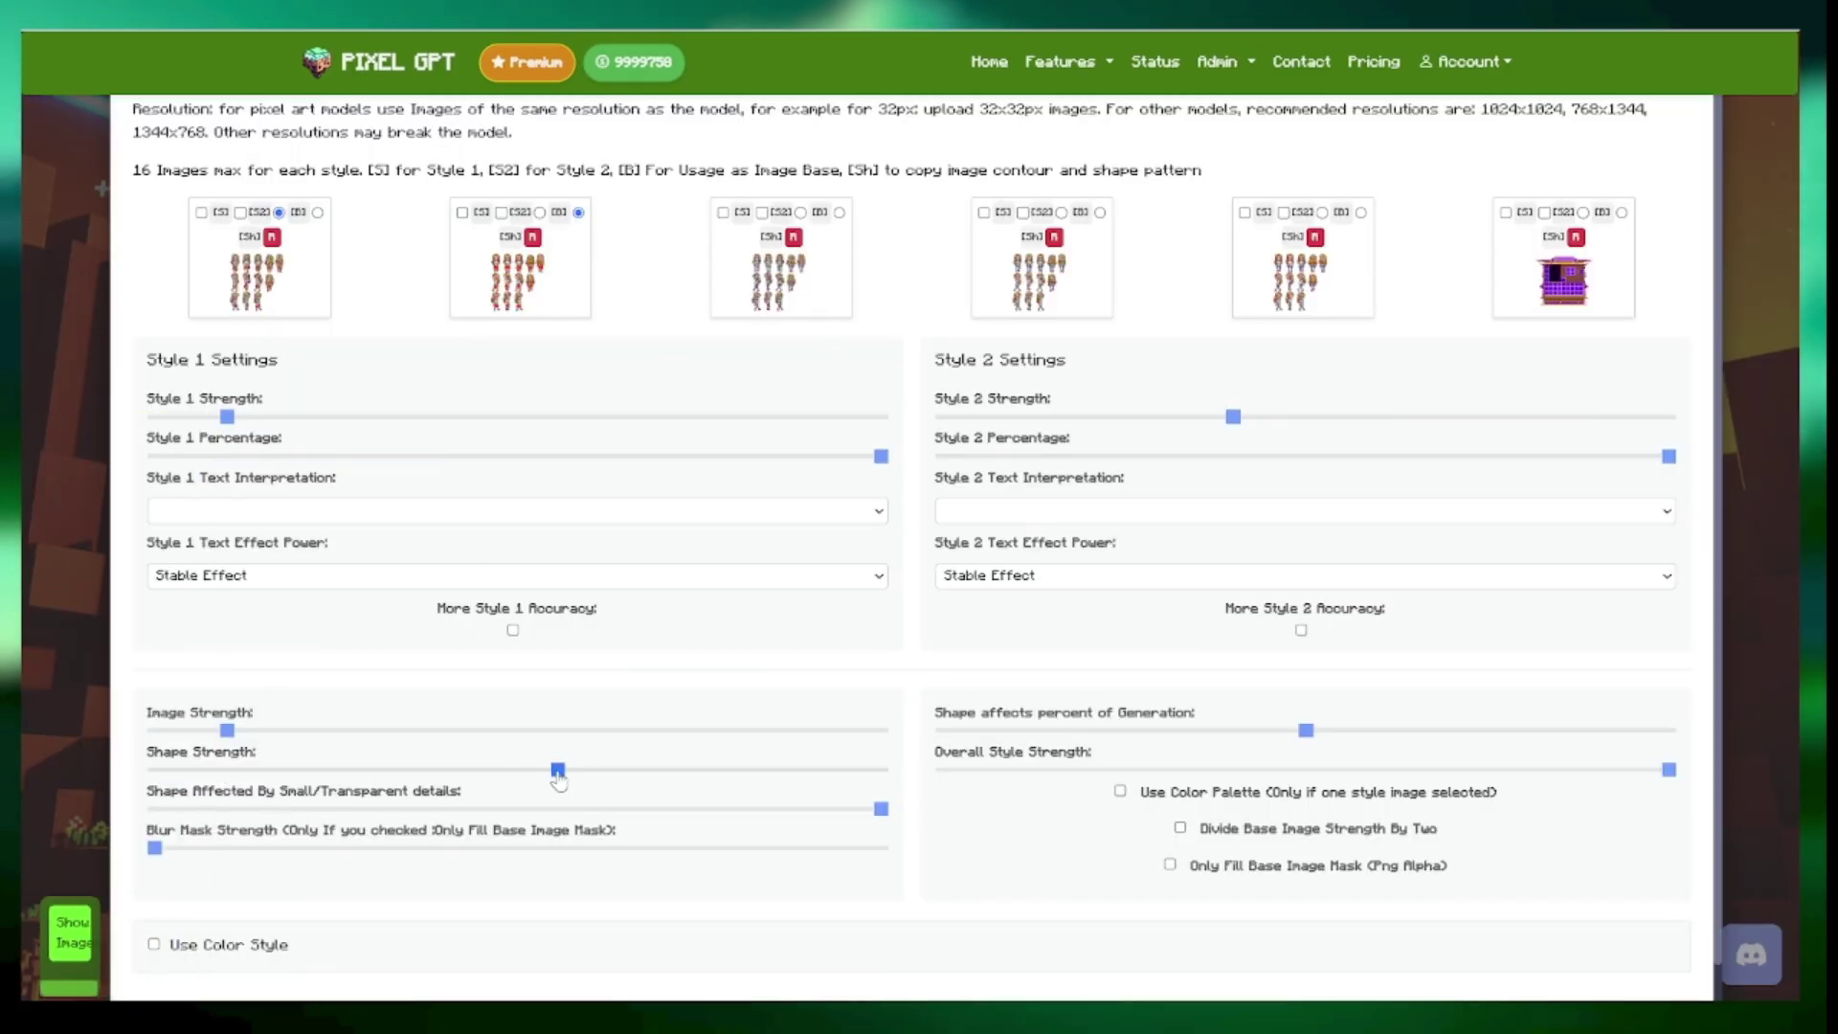
left_click_drag(572, 771, 636, 772)
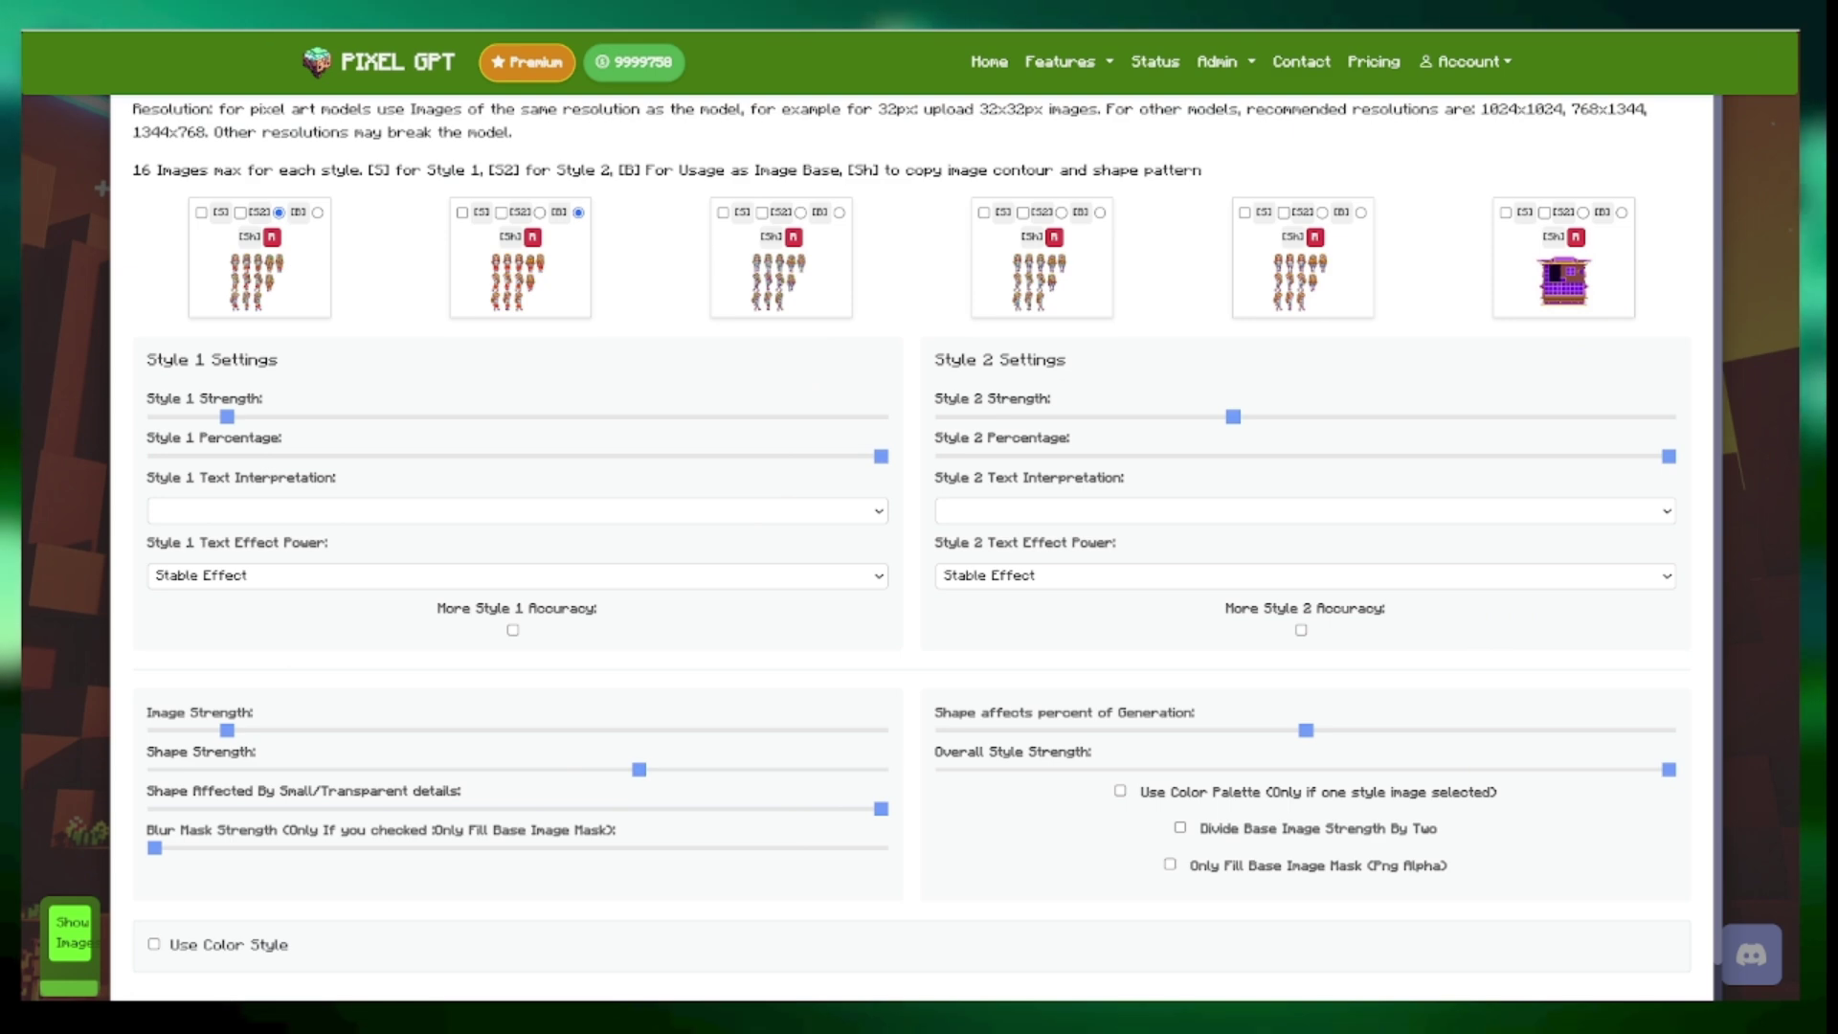
key("Escape")
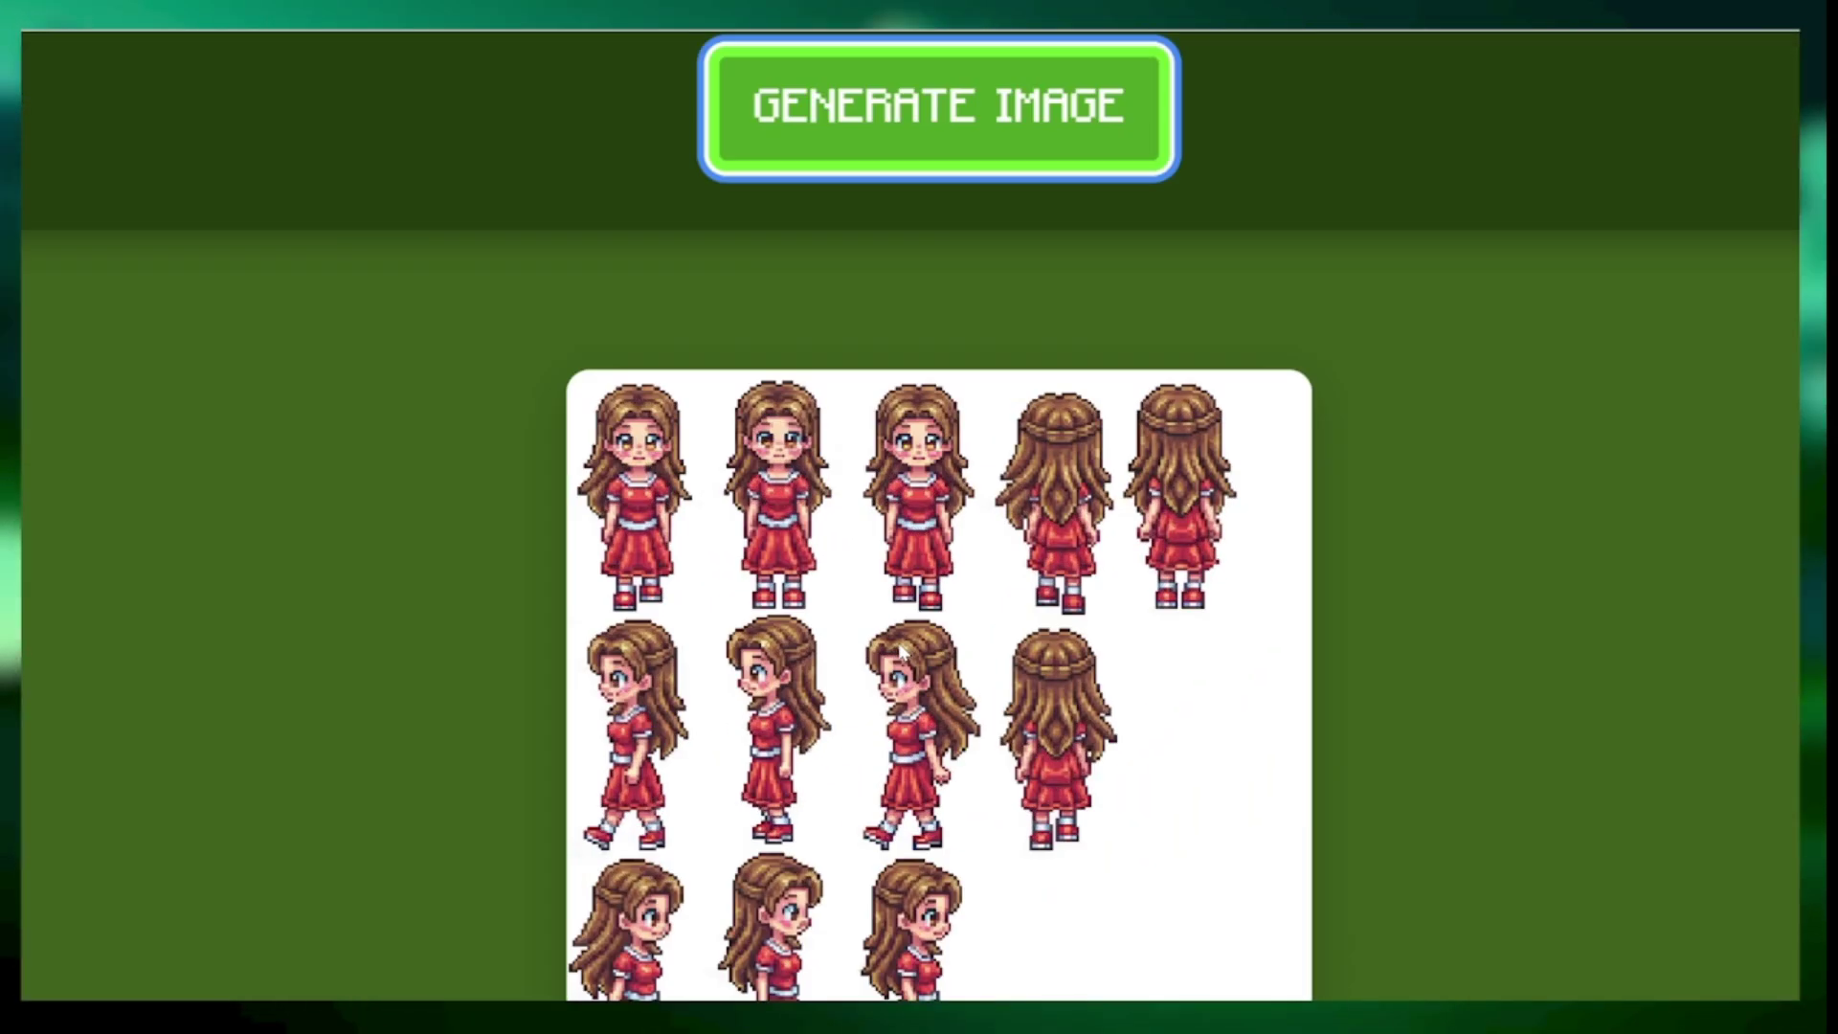
- Scroll to the new white-blouse, red-skirt girl spritesheet and zoom out to view it whole
scroll(1034, 625, "down", 1)
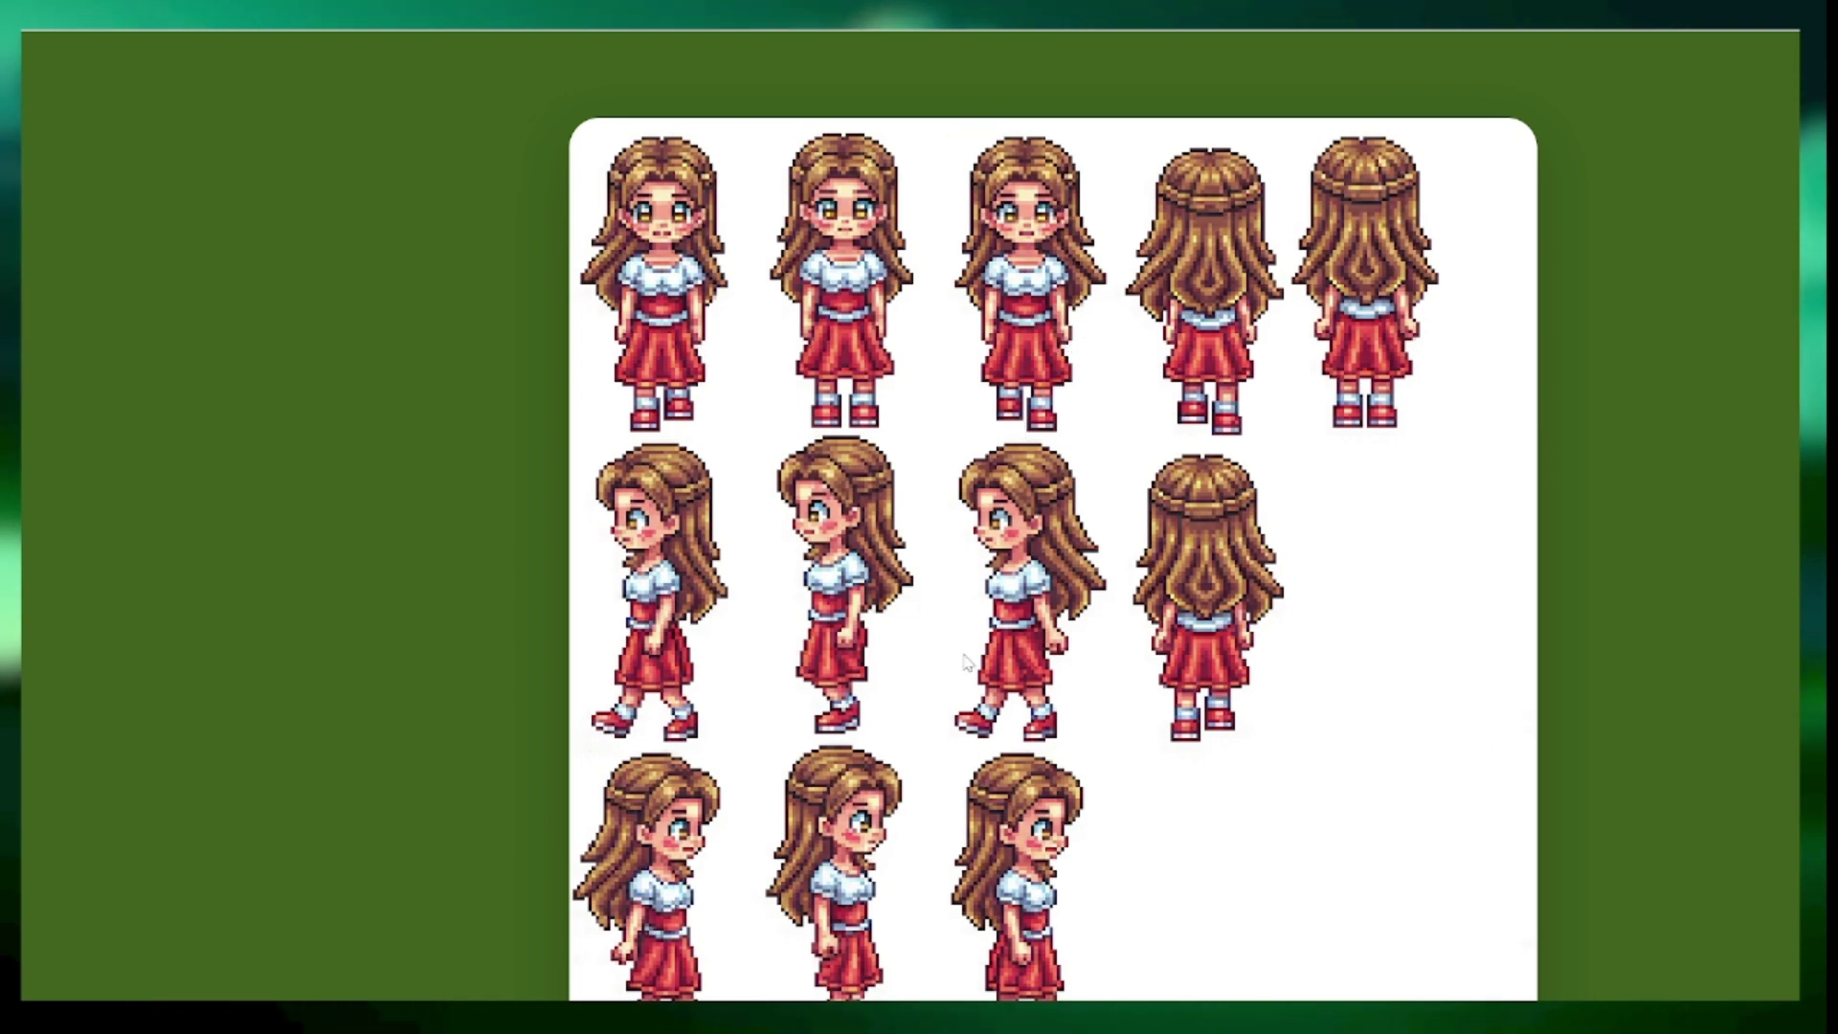
scroll(862, 627, "down", 2)
key("ctrl+minus")
key("ctrl+minus")
key("ctrl+minus")
key("ctrl+minus")
scroll(1034, 298, "up", 2, "ctrl")
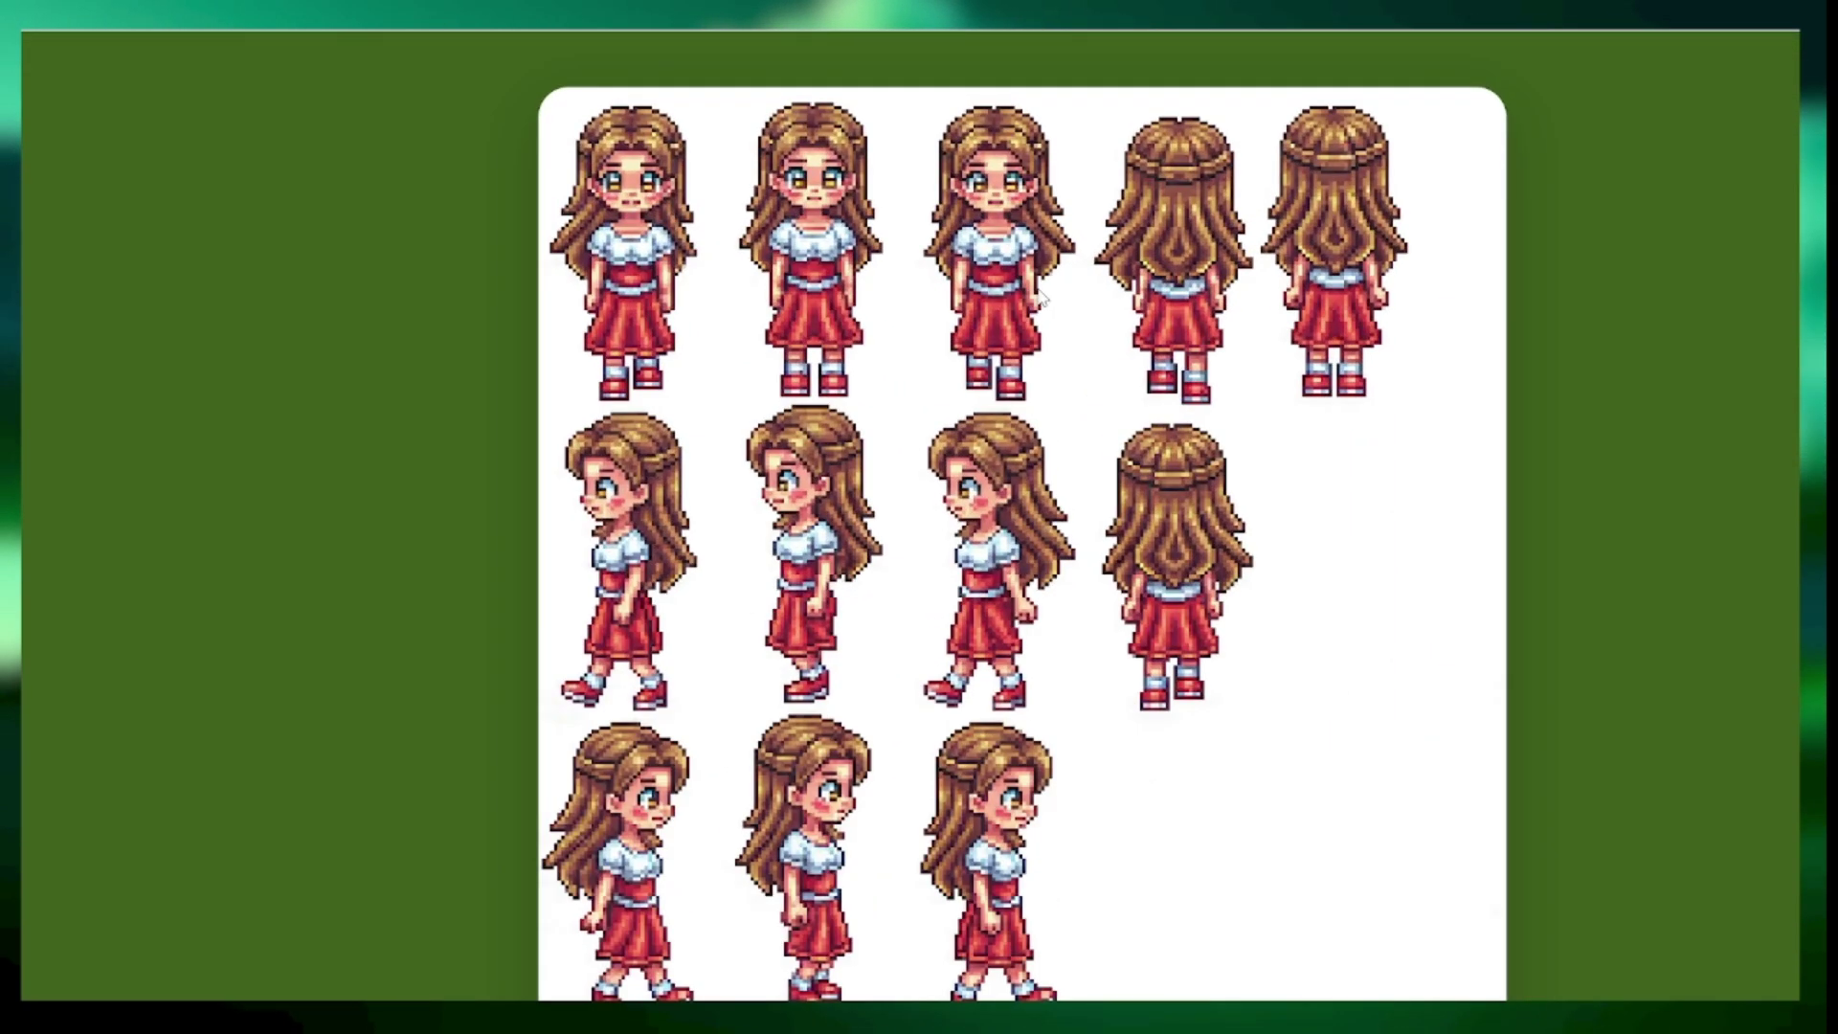
scroll(1041, 300, "down", 1, "ctrl")
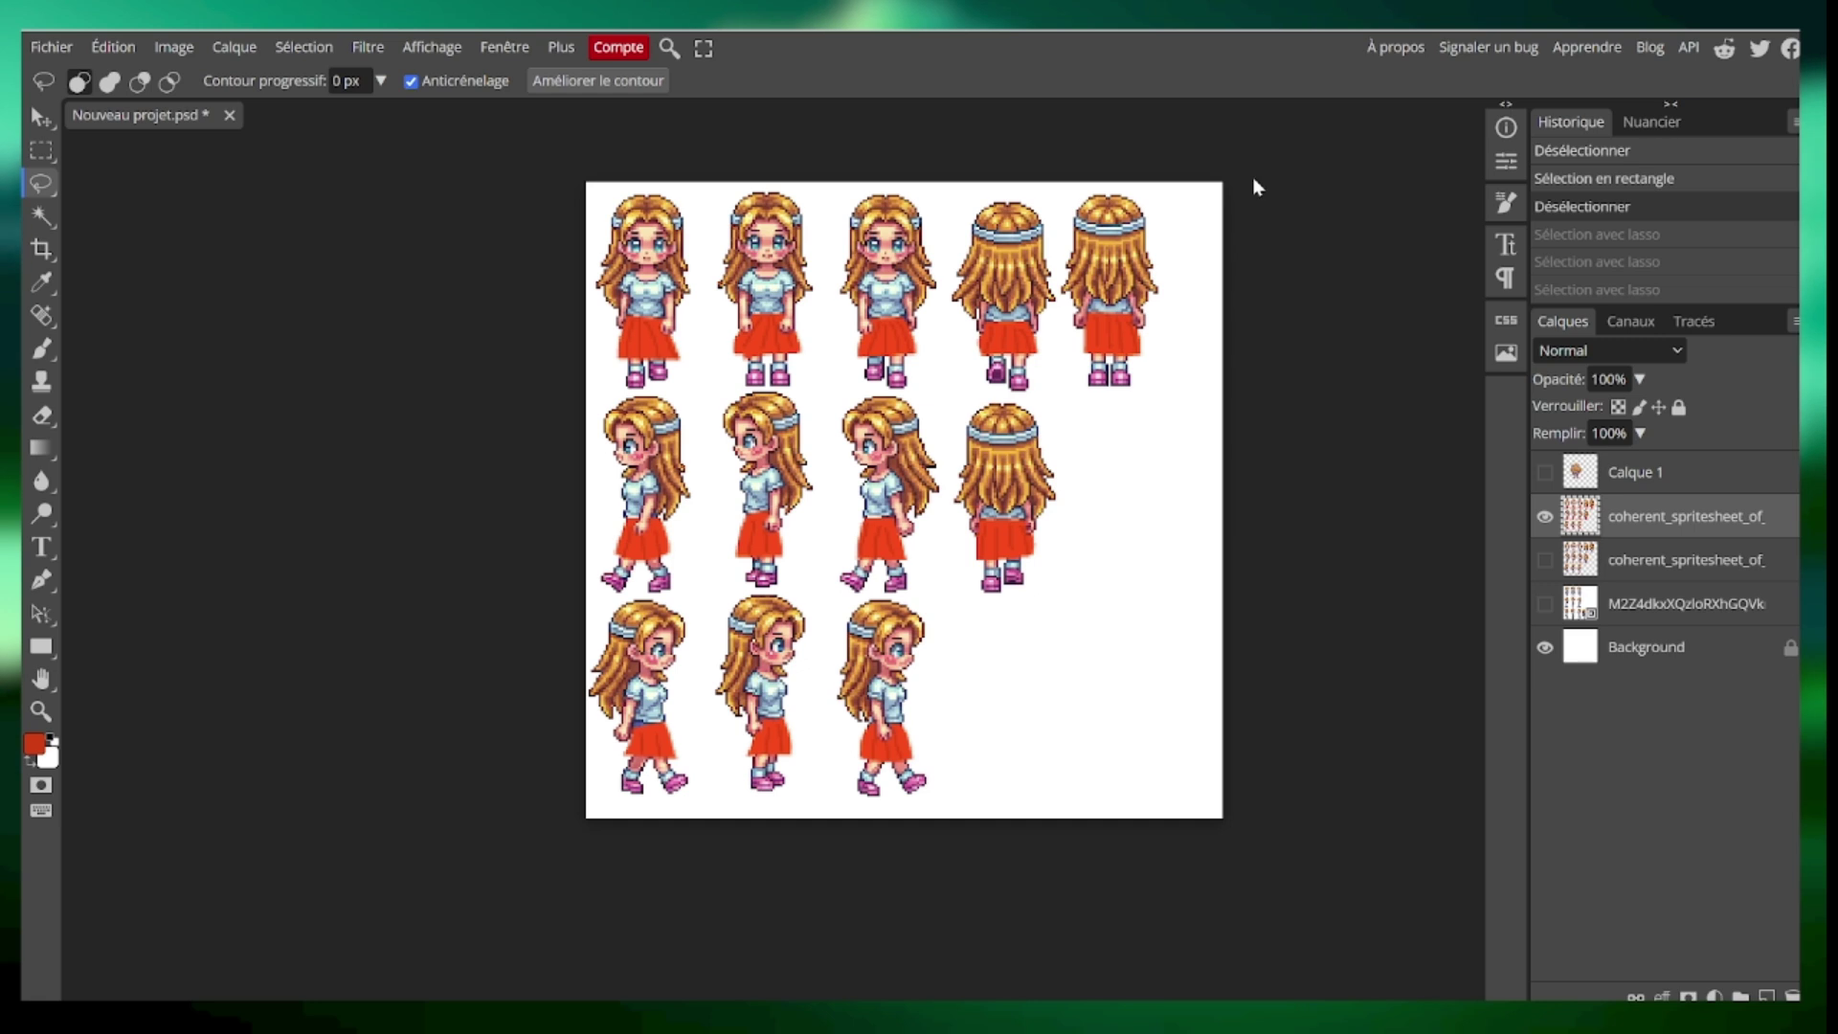
mouse_move(1257, 186)
left_mouse_down()
mouse_move(1185, 268)
mouse_move(1032, 574)
mouse_move(1253, 661)
left_mouse_up()
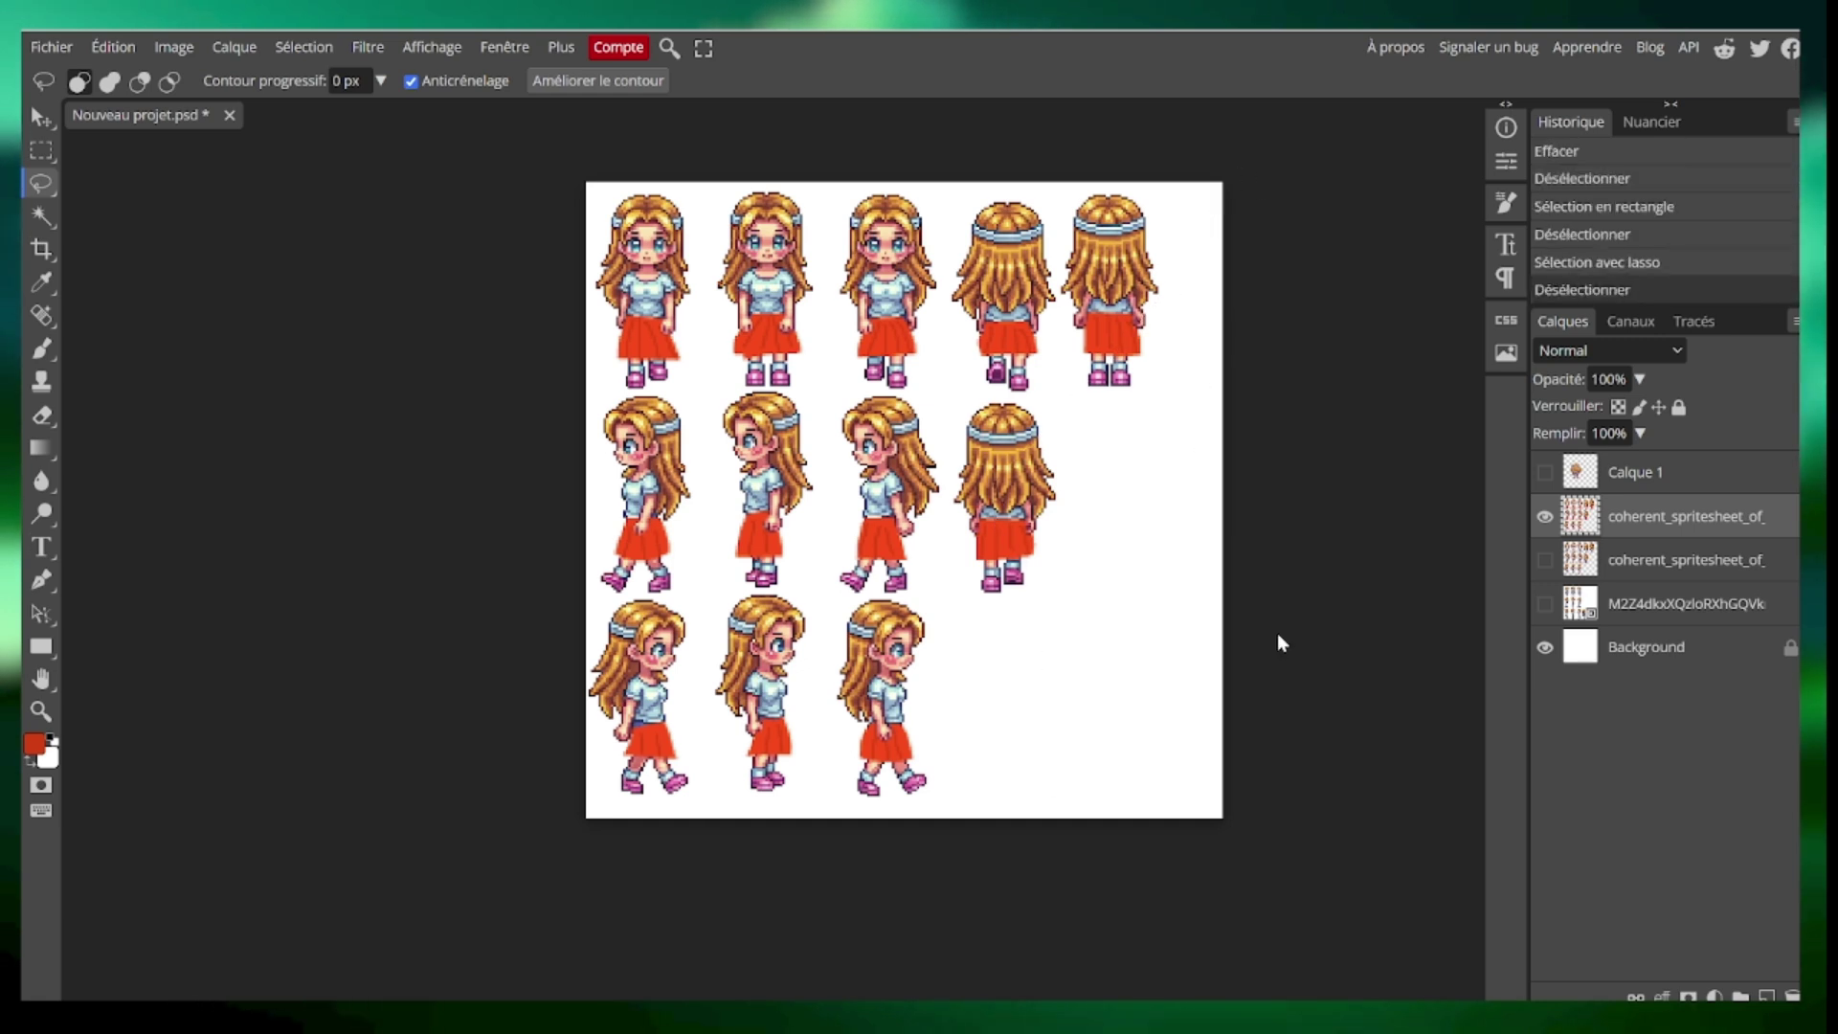
left_click(1281, 640)
left_click(42, 151)
left_click_drag(587, 182, 703, 391)
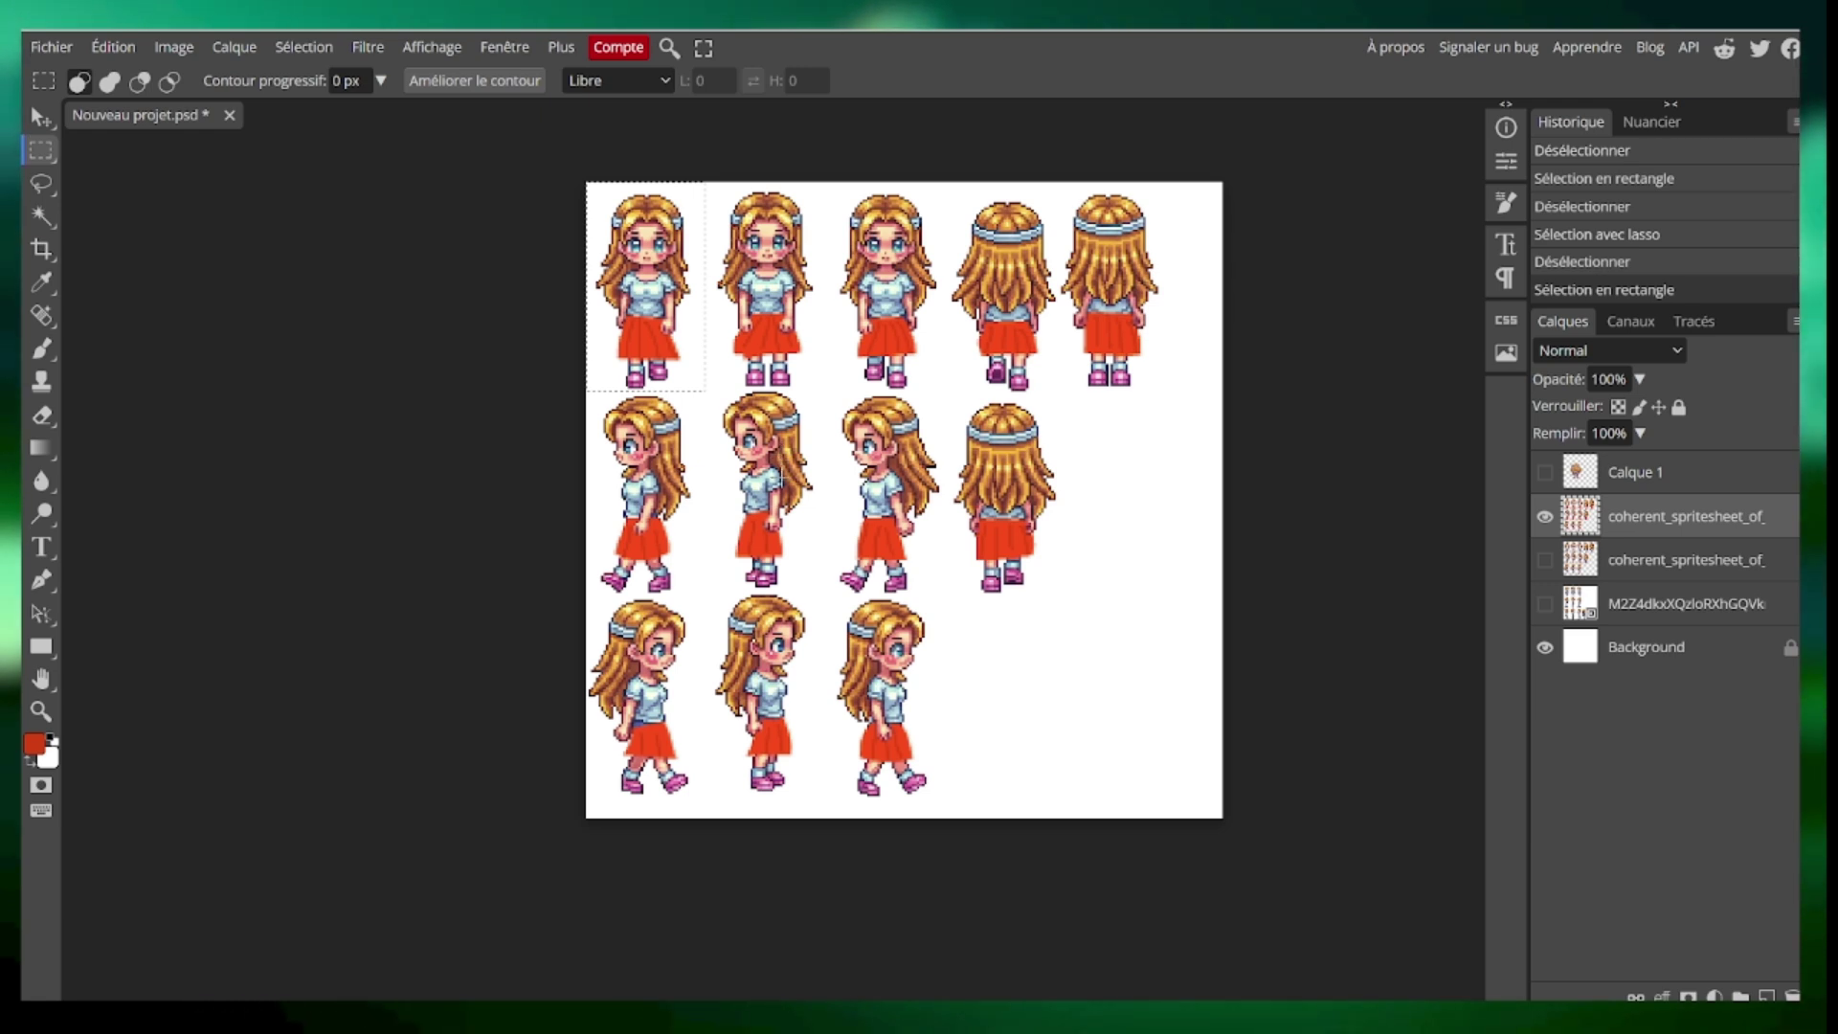
left_click(900, 485)
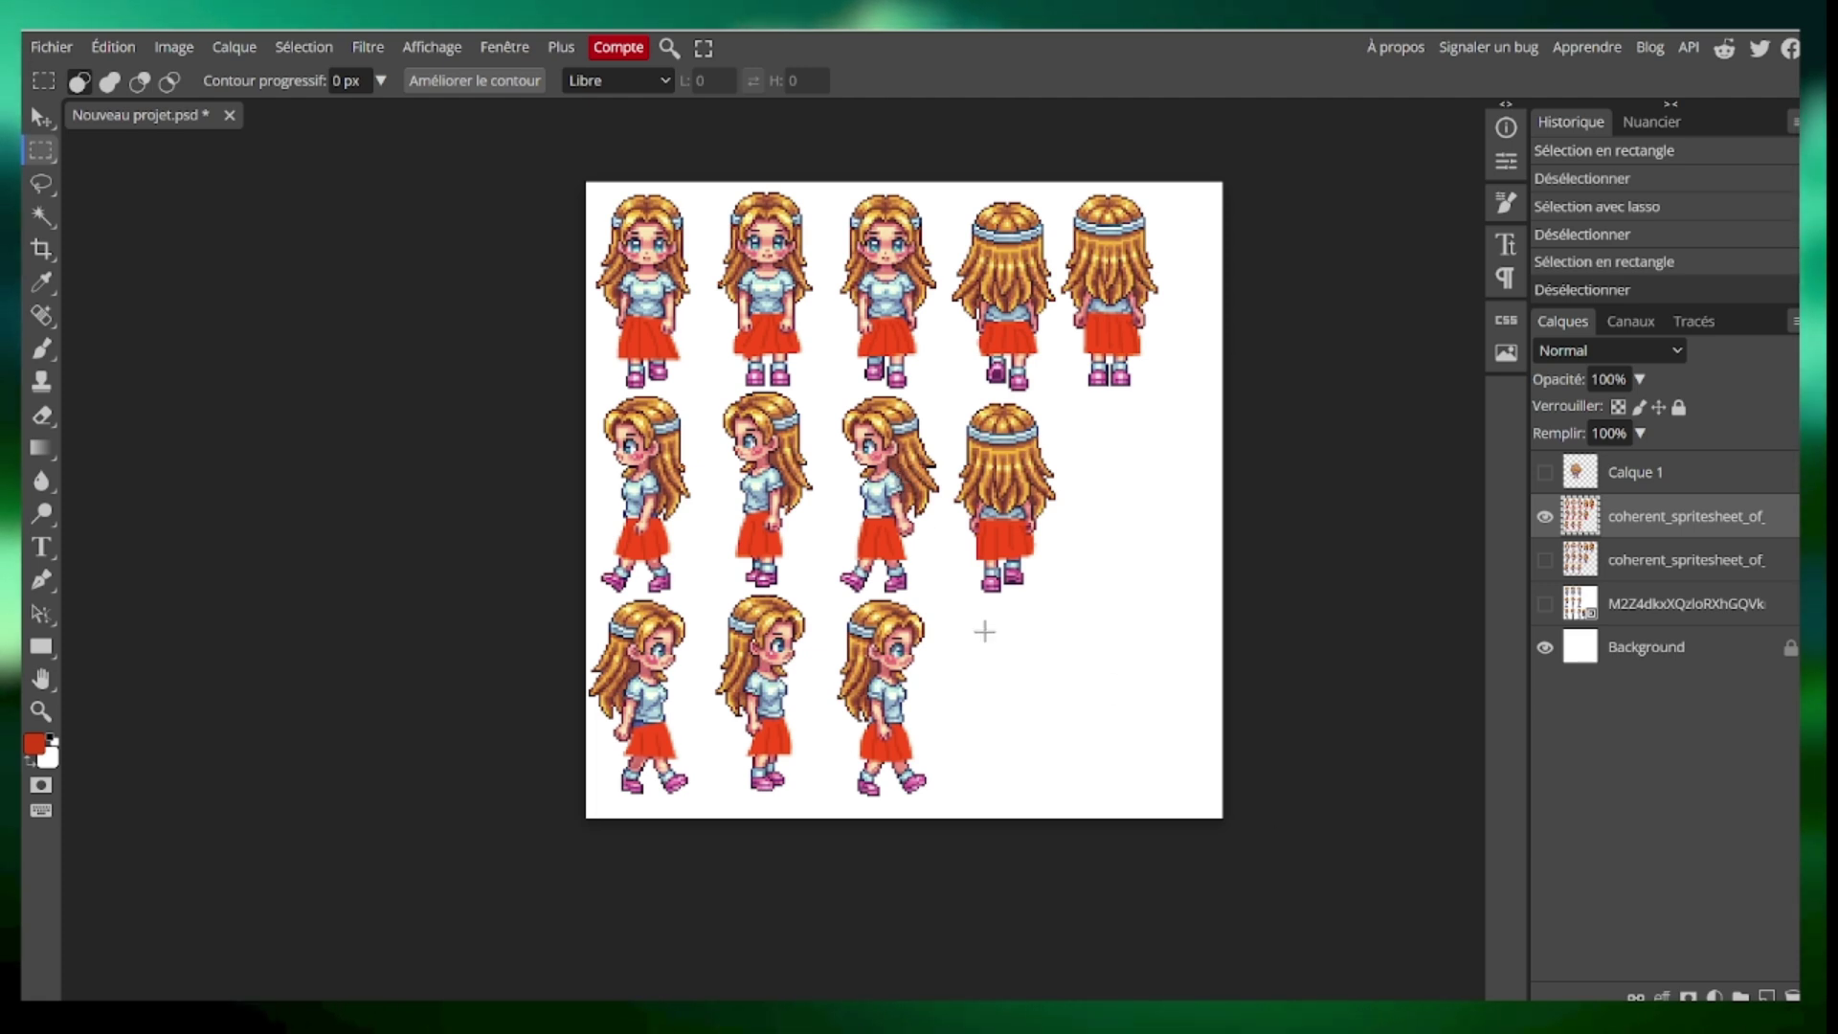
left_click_drag(581, 198, 709, 388)
left_click(815, 402)
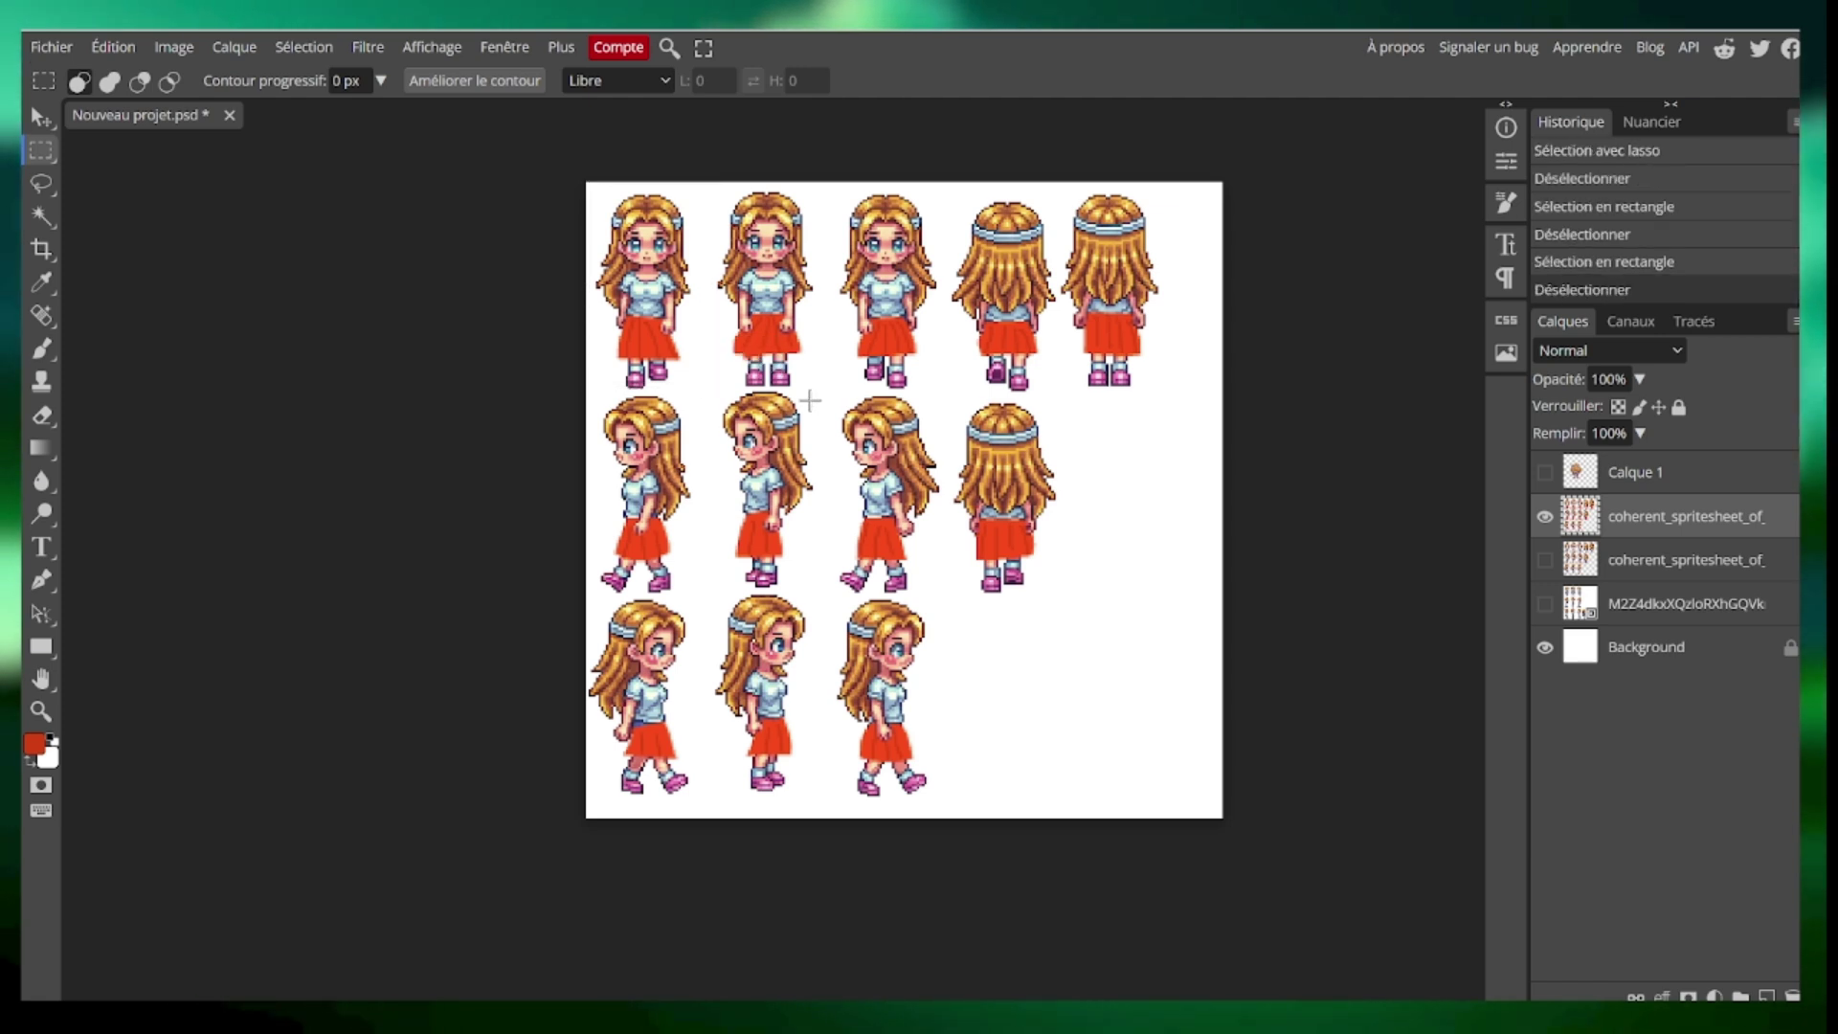
left_click(728, 463)
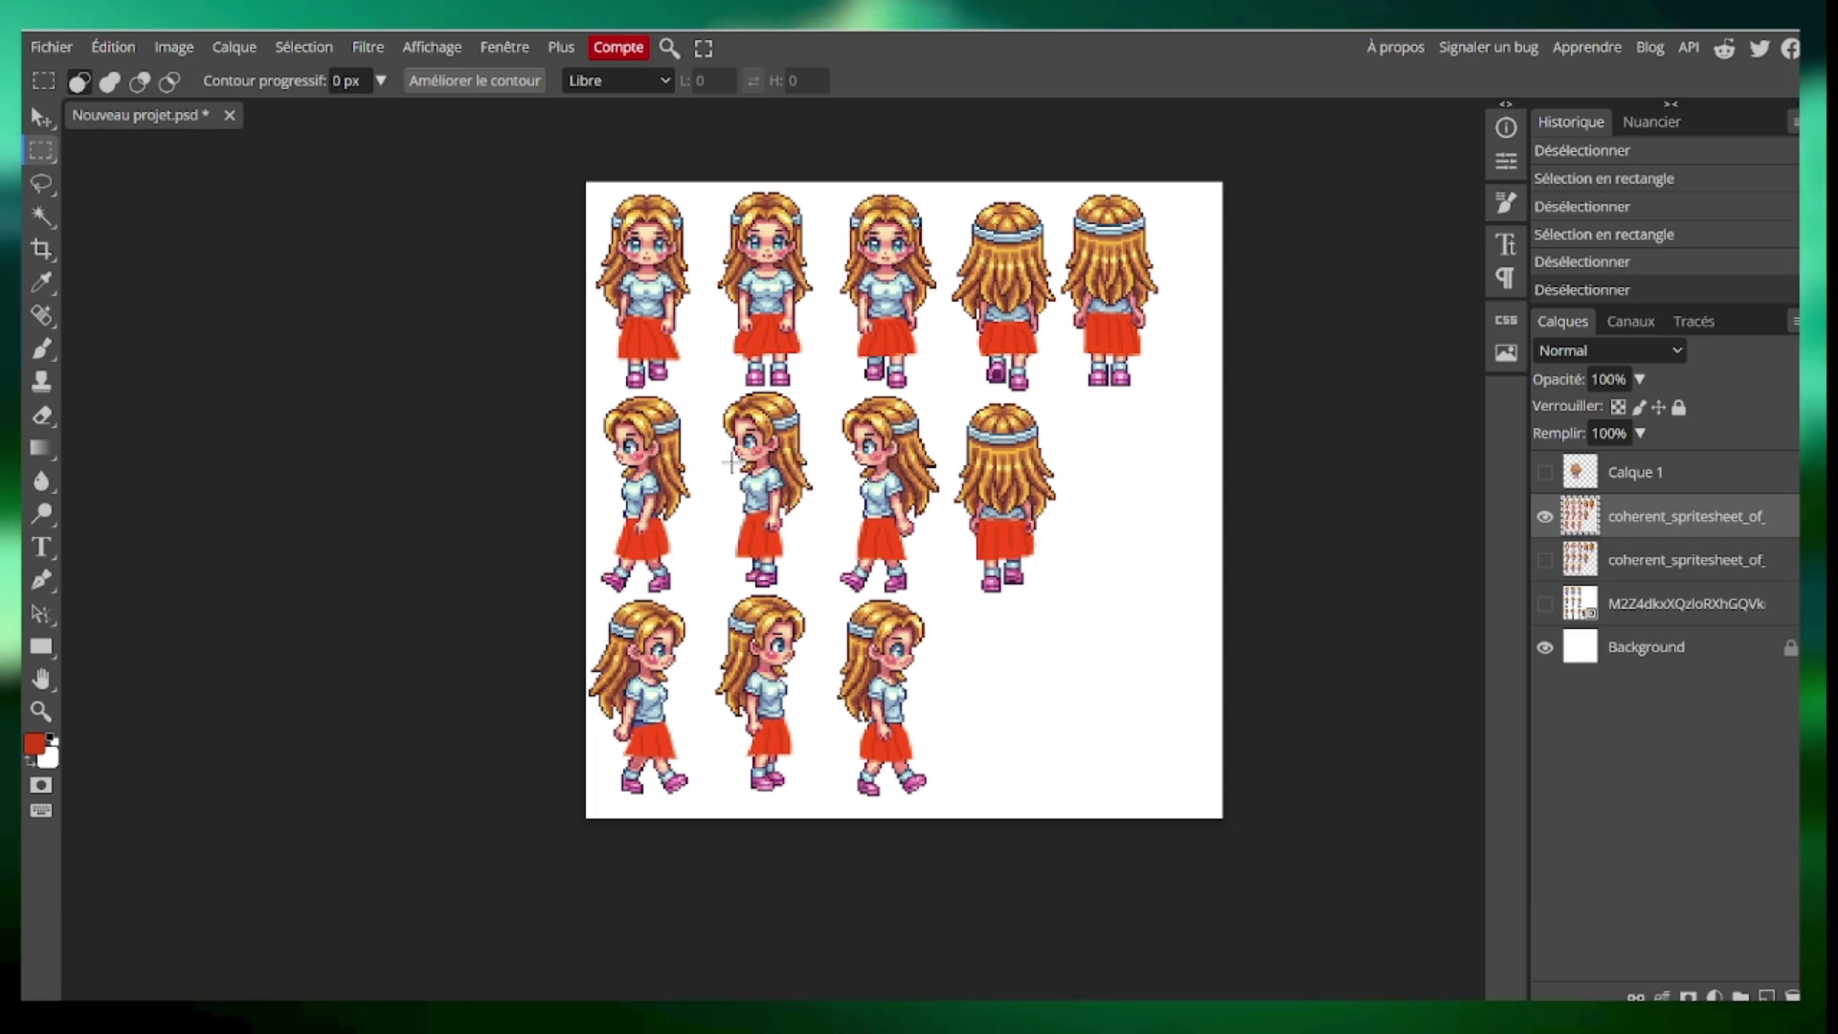
left_click(599, 196)
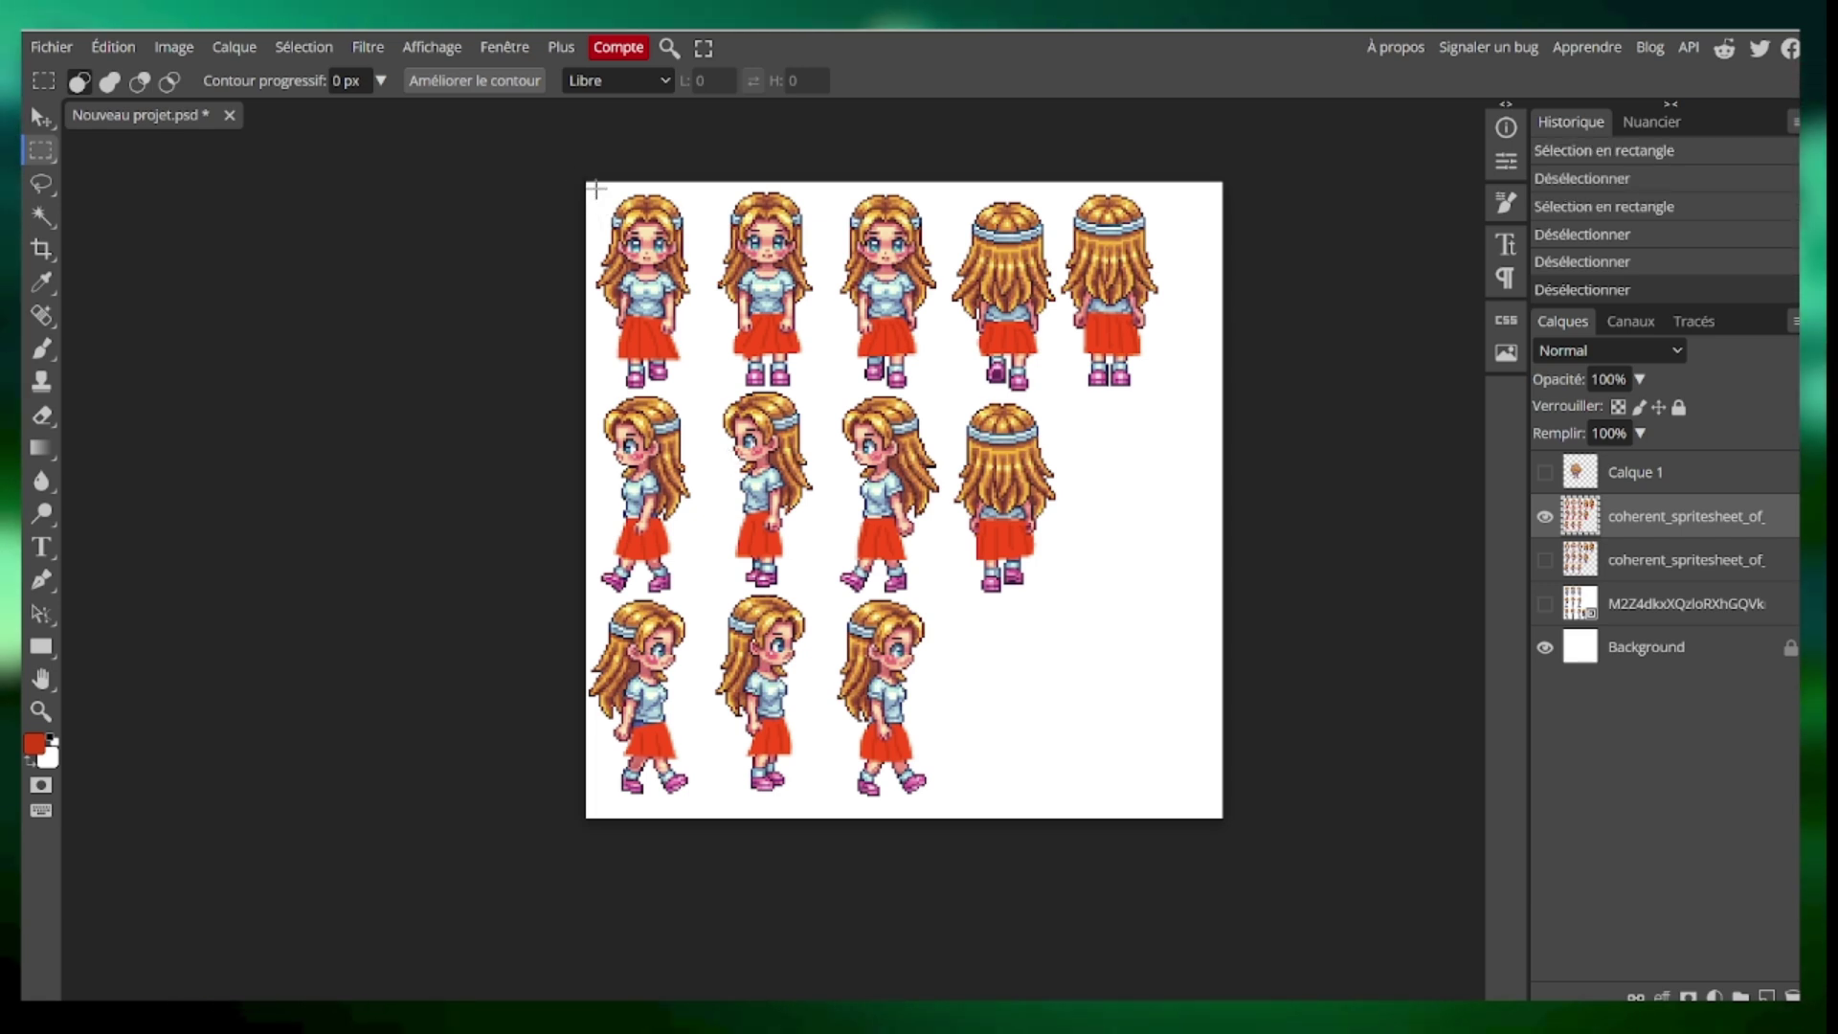
left_click_drag(596, 188, 696, 393)
left_click(696, 392)
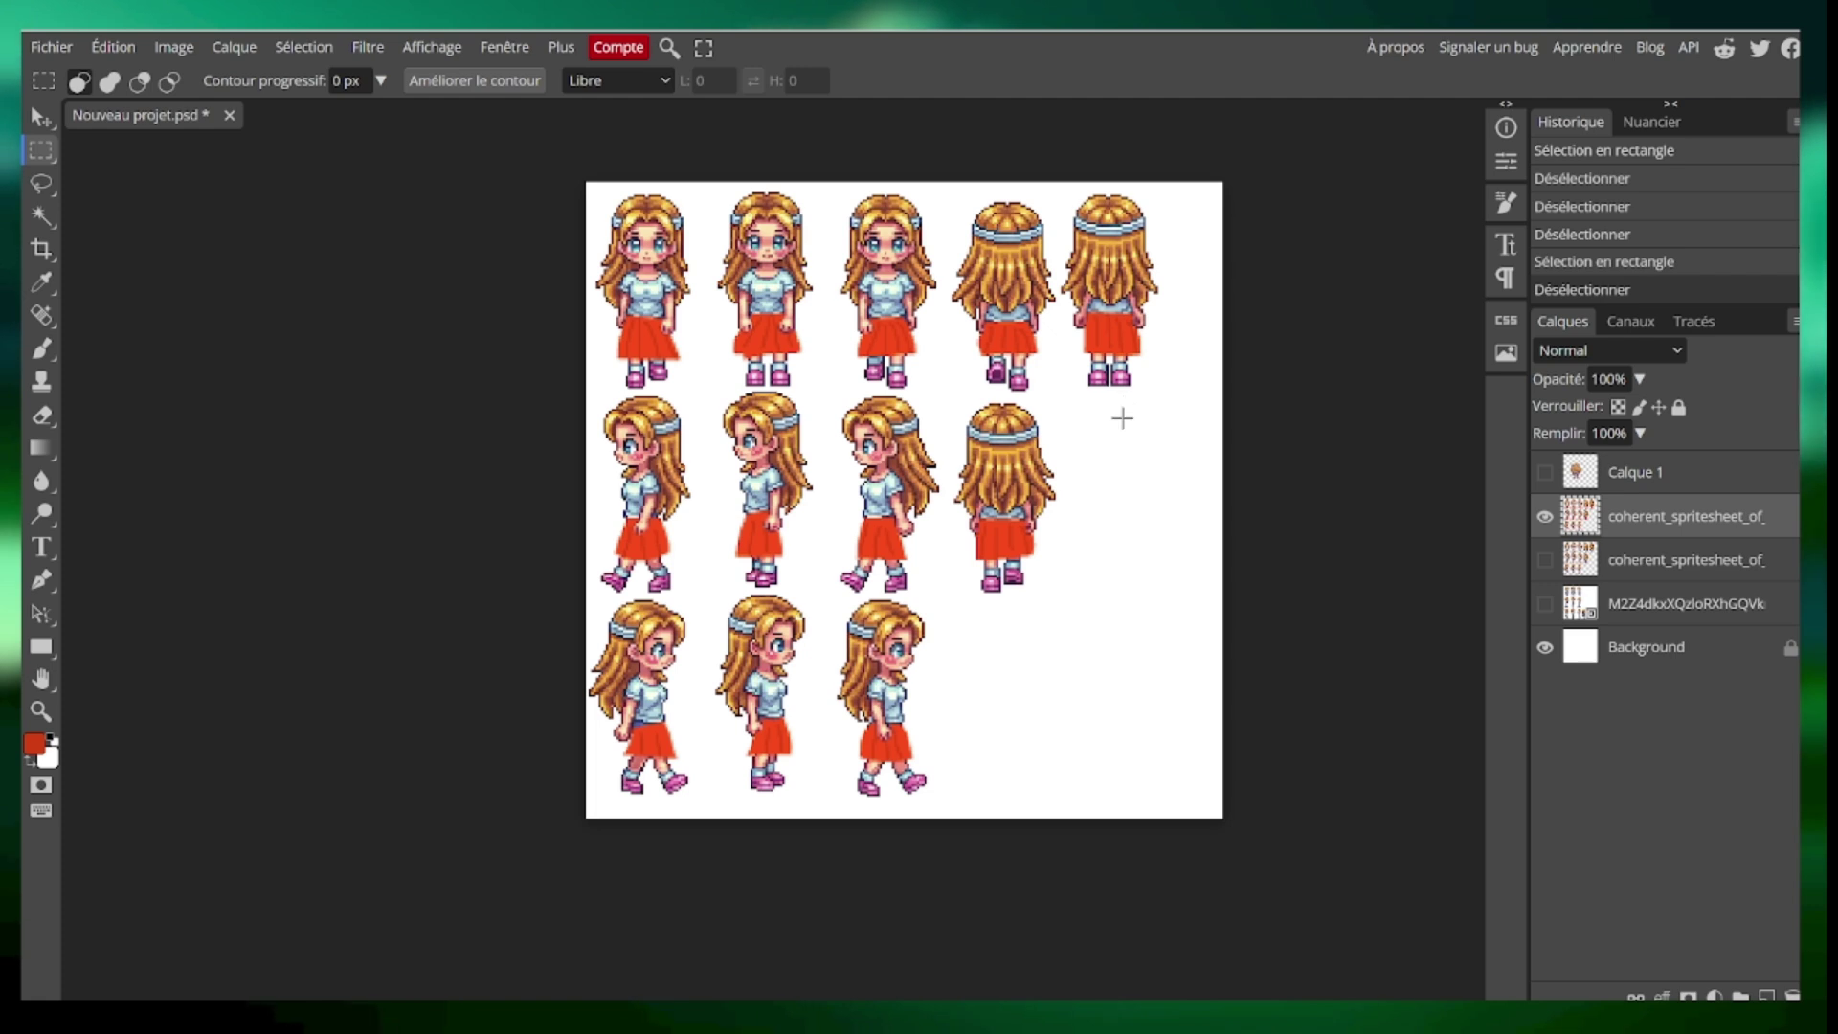
left_click_drag(1183, 791, 1247, 823)
left_click(504, 275)
left_click(667, 347)
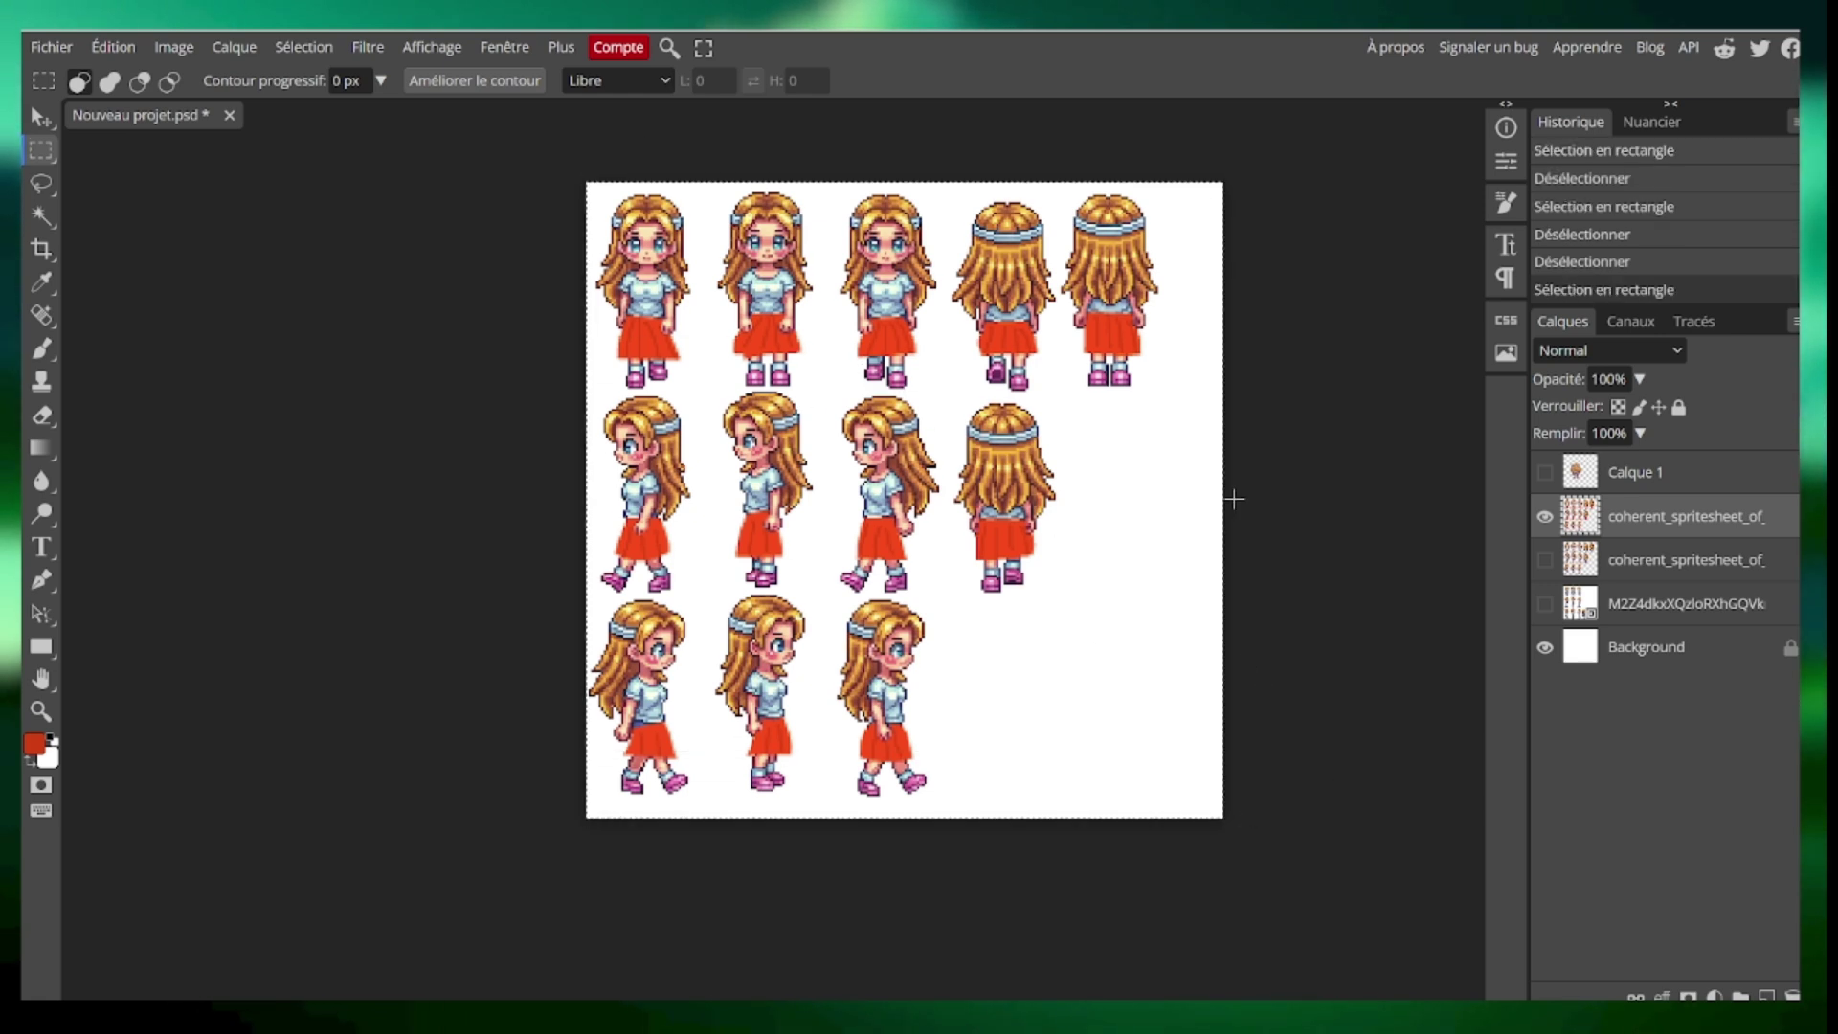
left_click(1111, 507)
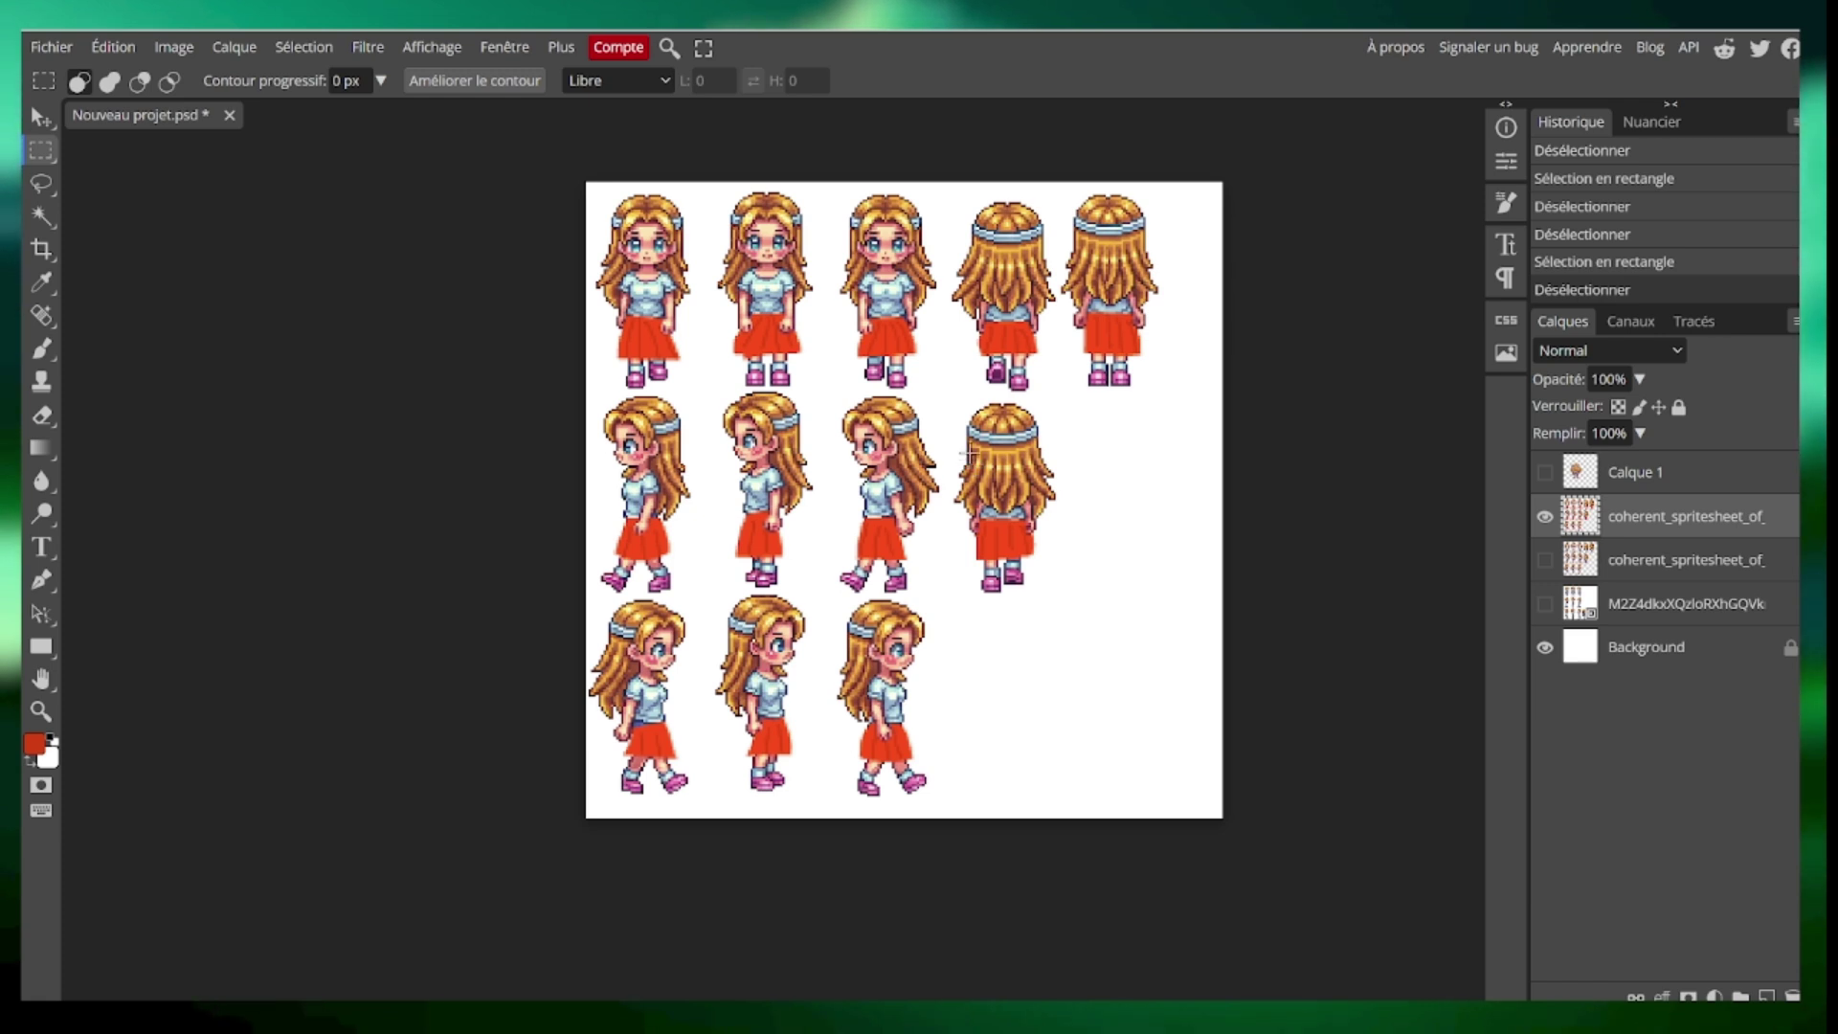
left_click(1161, 456)
left_click_drag(1255, 189, 552, 986)
left_click(681, 919)
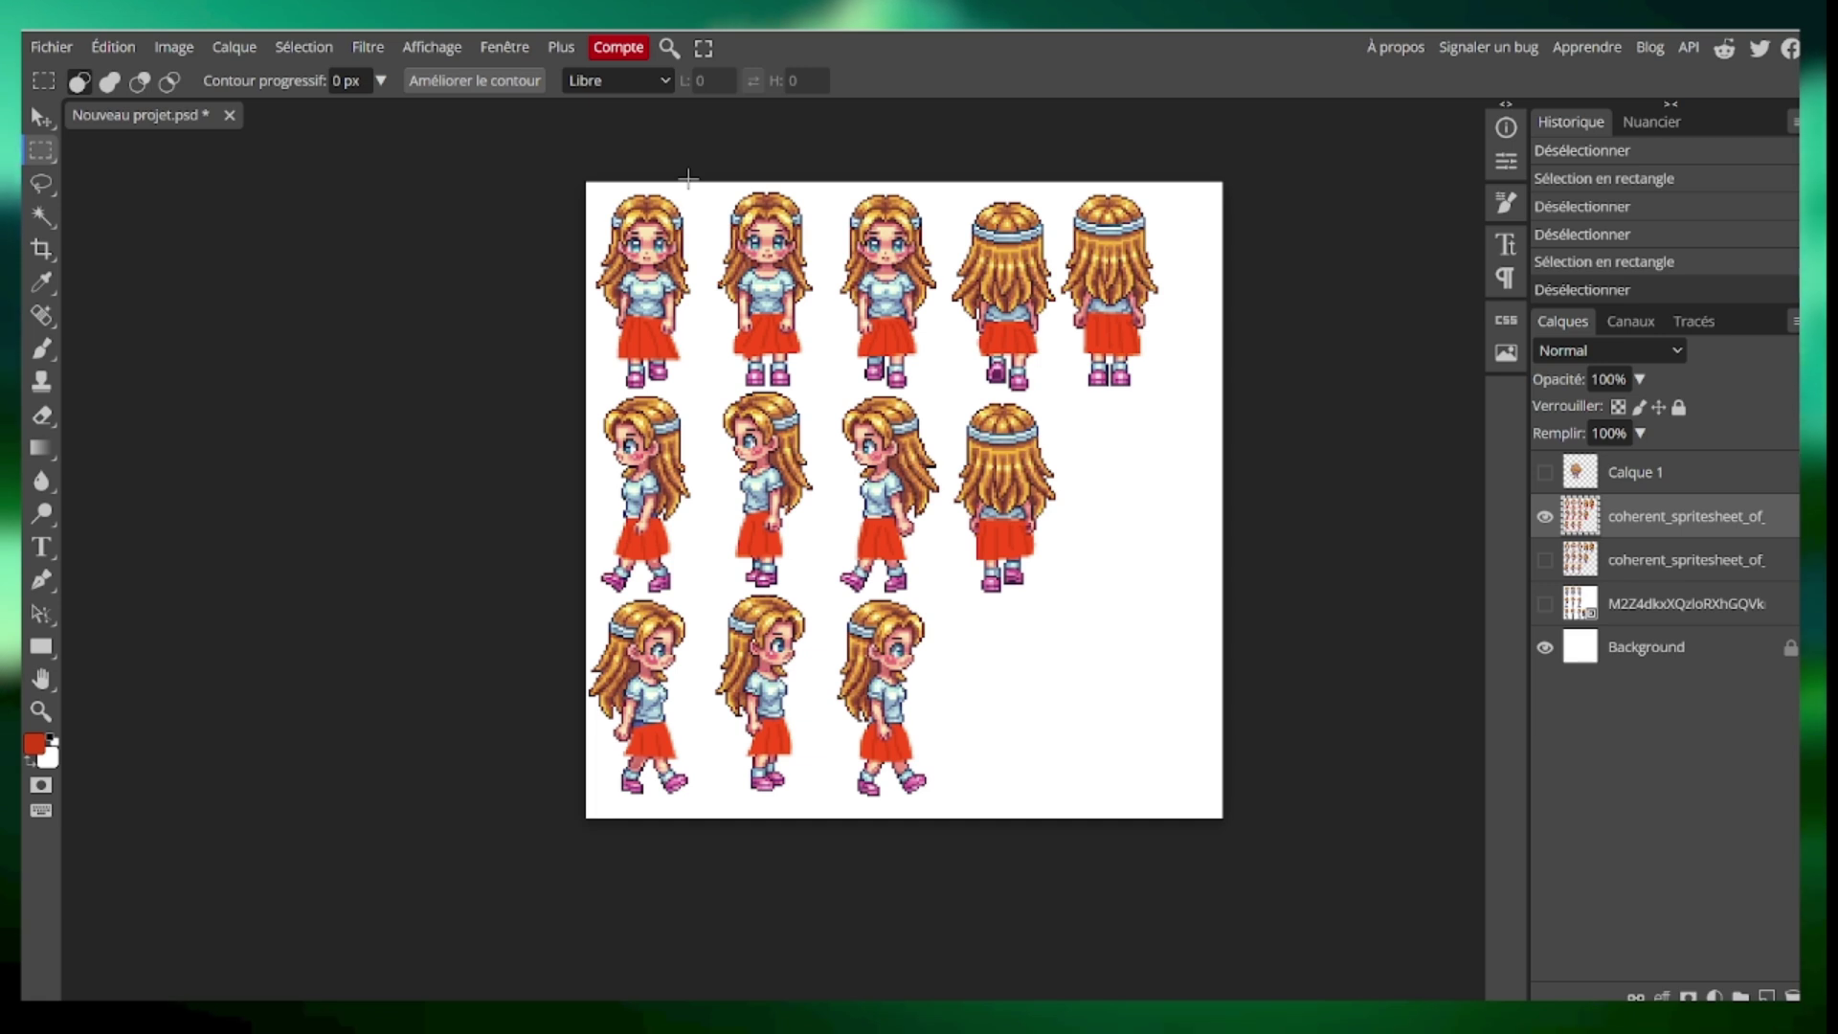
left_click_drag(587, 182, 1222, 862)
left_click(1190, 866)
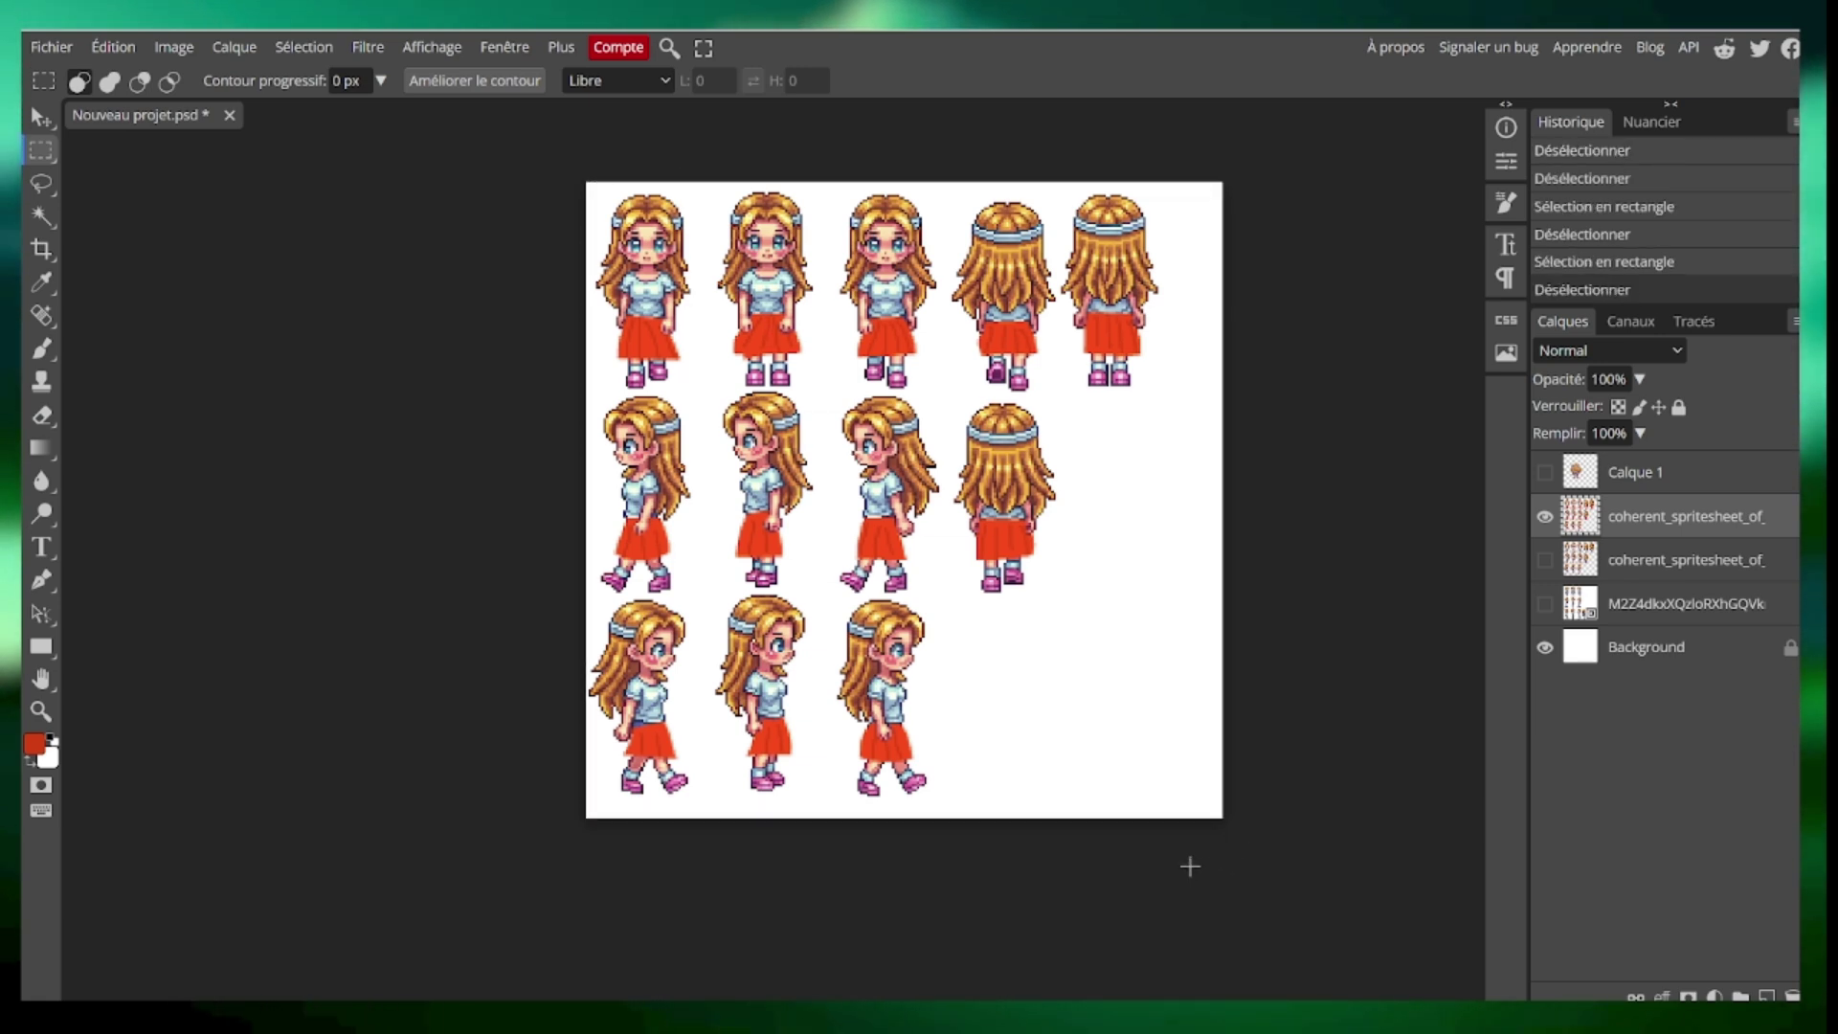
left_click(1017, 623)
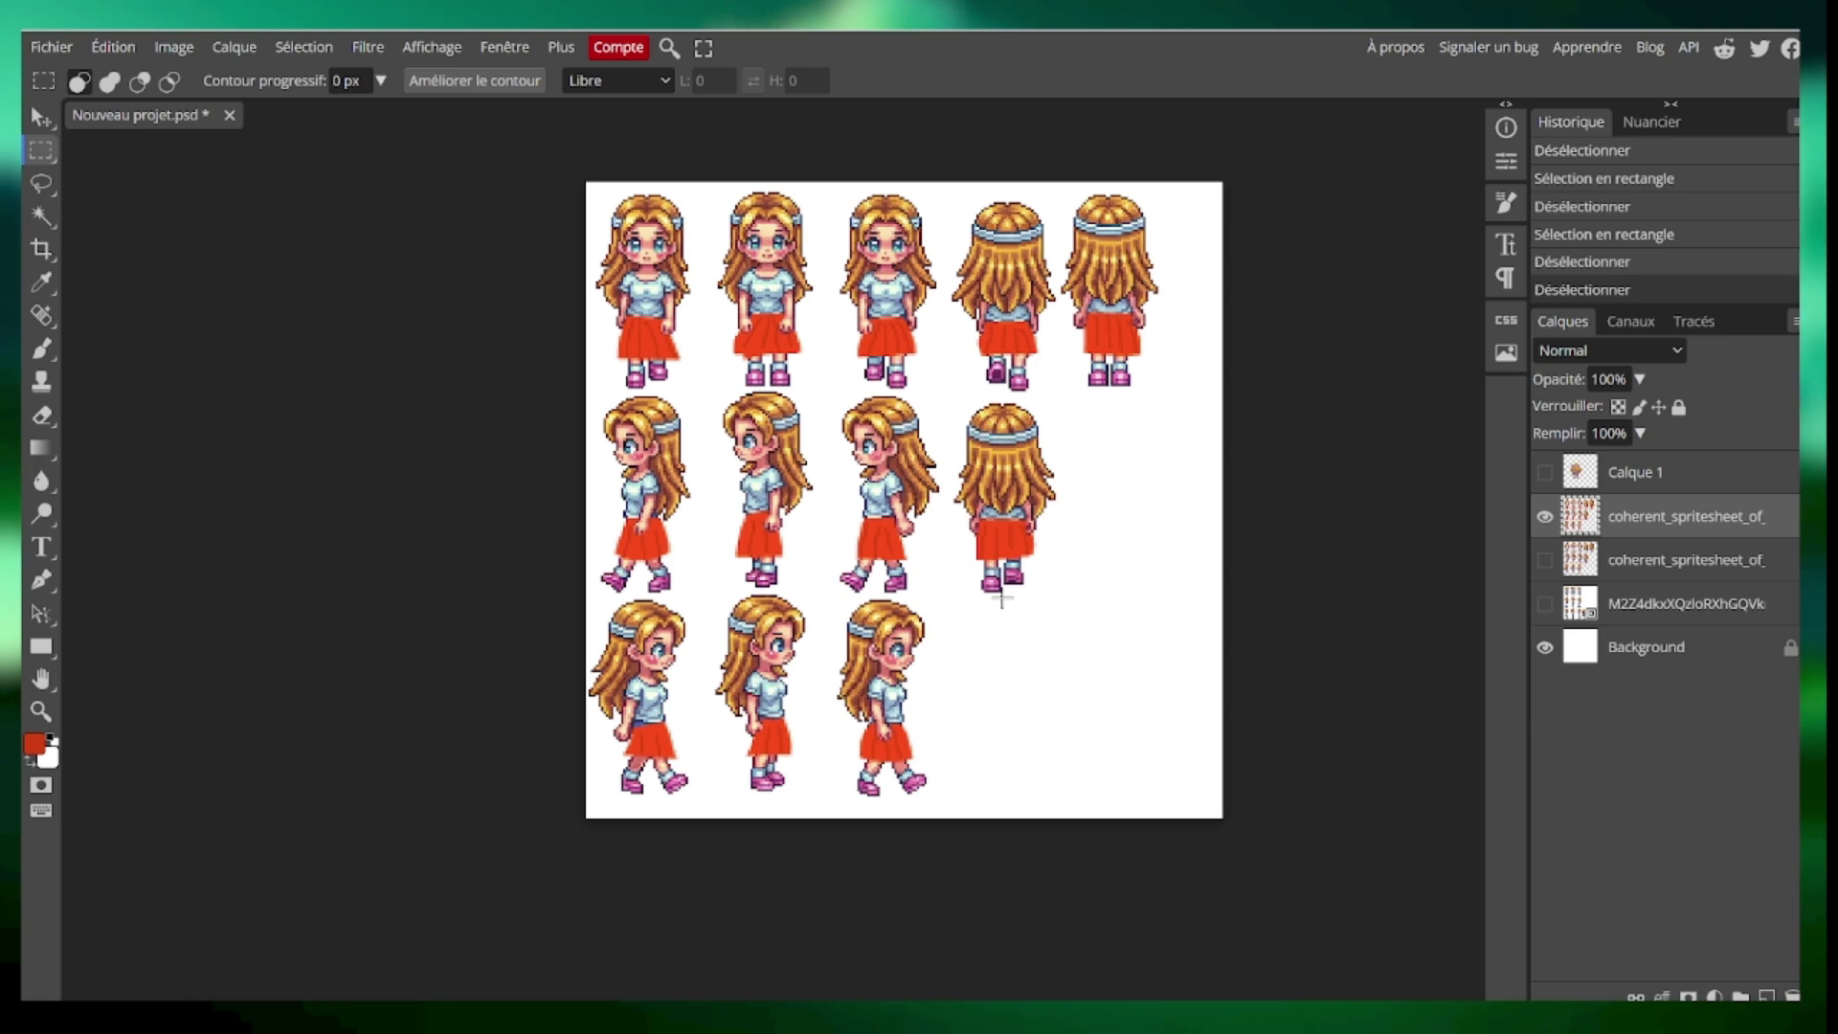
left_click_drag(581, 178, 936, 890)
left_click(1086, 766)
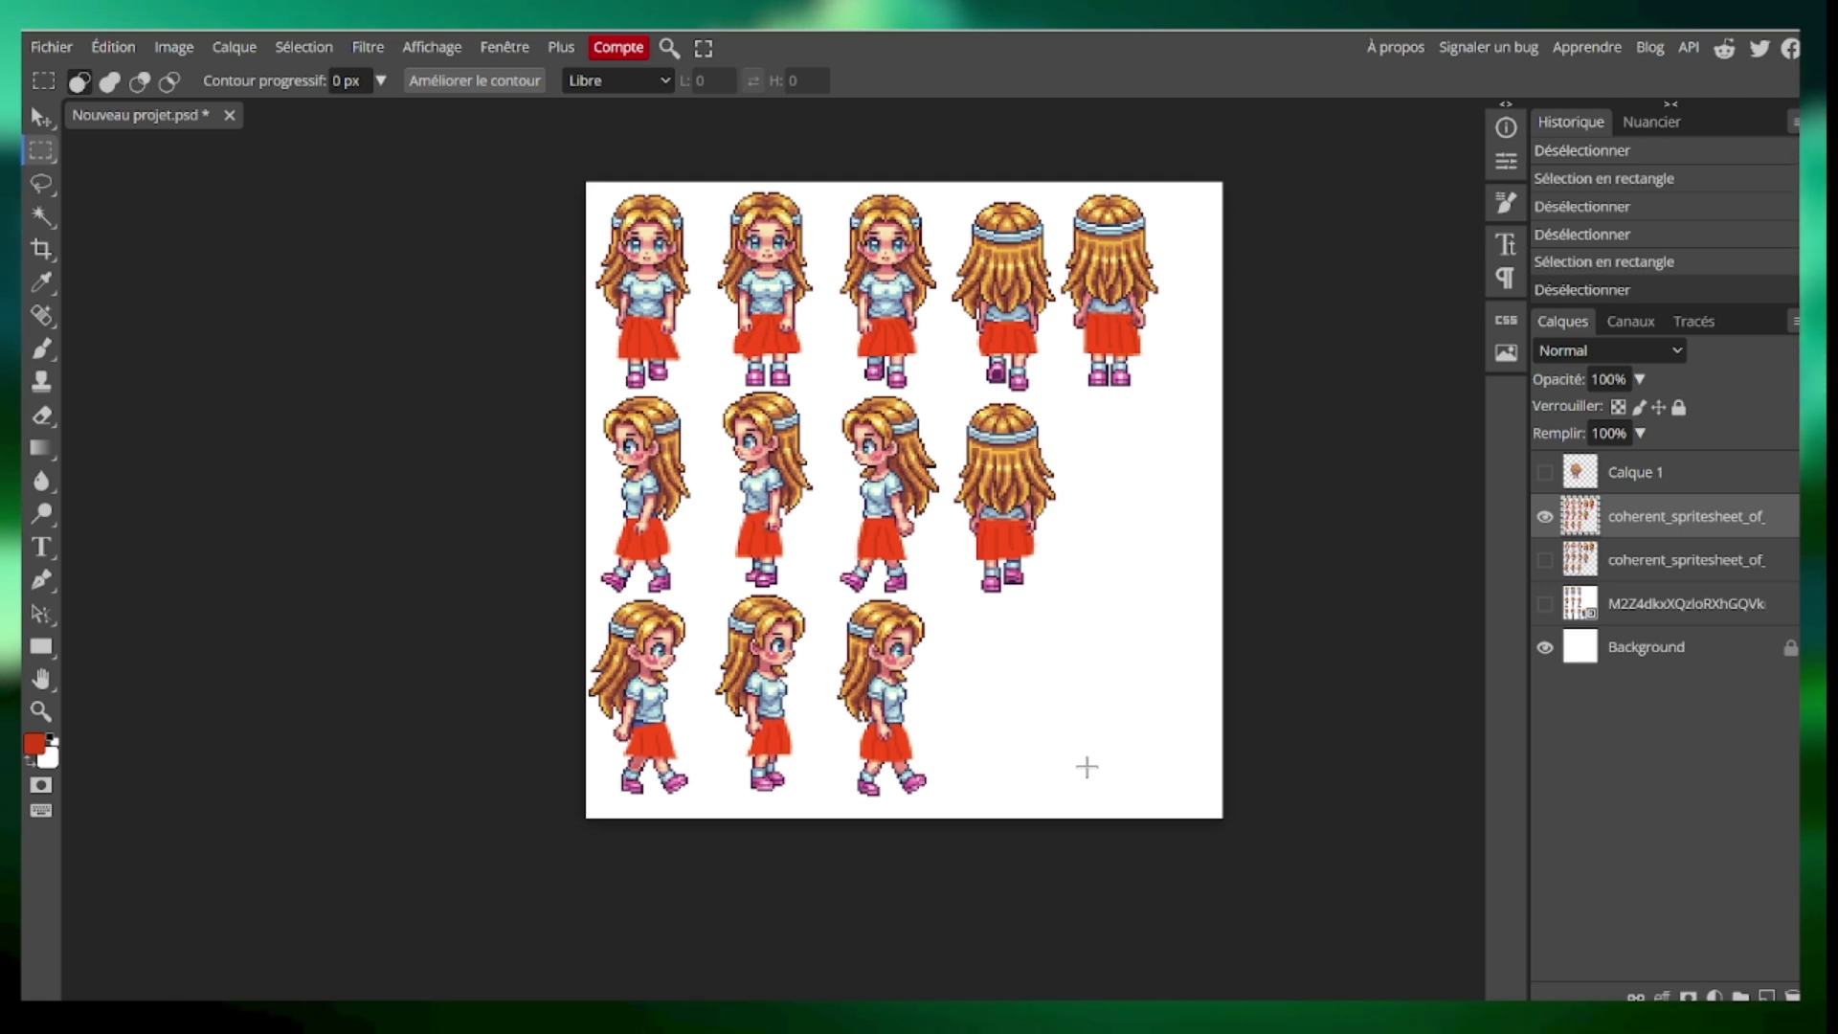